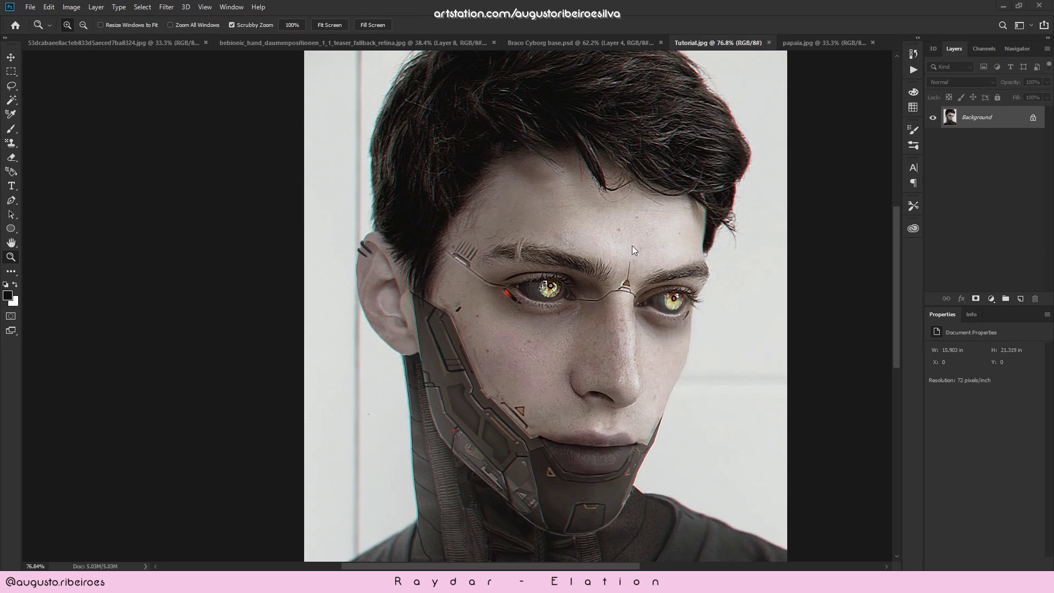
- Examine the mechanical jaw and eye details on the finished cyborg portrait in Tutorial.jpg
{"action": "scroll", "coordinate": [651, 271], "scroll_direction": "down", "scroll_amount": 2}
{"action": "left_click_drag", "start_coordinate": [651, 271], "coordinate": [614, 250]}
{"action": "left_click_drag", "start_coordinate": [582, 216], "coordinate": [624, 237]}
{"action": "left_click_drag", "start_coordinate": [582, 308], "coordinate": [606, 311]}
{"action": "left_click_drag", "start_coordinate": [640, 306], "coordinate": [675, 259]}
{"action": "left_click_drag", "start_coordinate": [674, 264], "coordinate": [640, 292]}
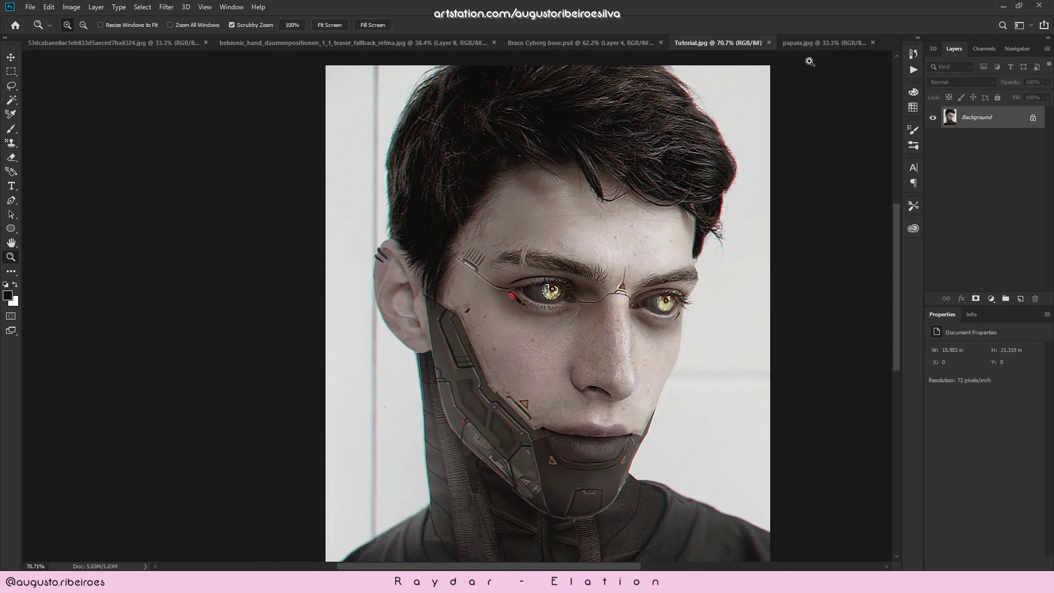
- Review the papaya cyborg artwork in papaia.jpg up close and close that document
{"action": "left_click", "coordinate": [817, 43]}
{"action": "left_click_drag", "start_coordinate": [506, 256], "coordinate": [592, 243]}
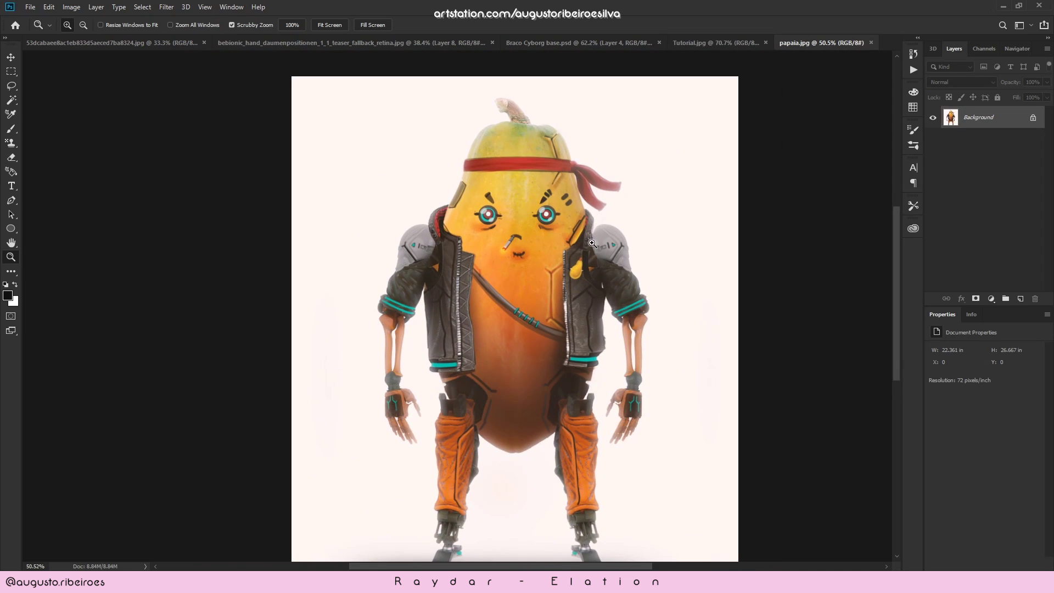
{"action": "mouse_move", "coordinate": [609, 259]}
{"action": "left_mouse_down"}
{"action": "mouse_move", "coordinate": [597, 275]}
{"action": "mouse_move", "coordinate": [599, 261]}
{"action": "left_mouse_up"}
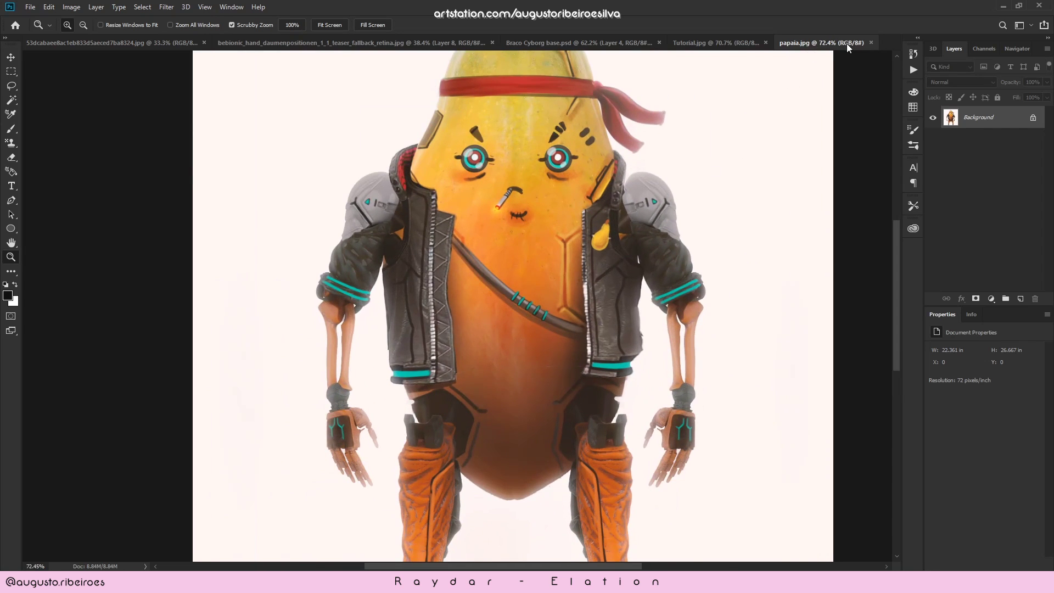
{"action": "left_click_drag", "start_coordinate": [636, 203], "coordinate": [614, 203]}
{"action": "left_click_drag", "start_coordinate": [614, 202], "coordinate": [610, 212]}
{"action": "mouse_move", "coordinate": [547, 203]}
{"action": "left_mouse_down"}
{"action": "mouse_move", "coordinate": [607, 202]}
{"action": "mouse_move", "coordinate": [562, 203]}
{"action": "left_mouse_up"}
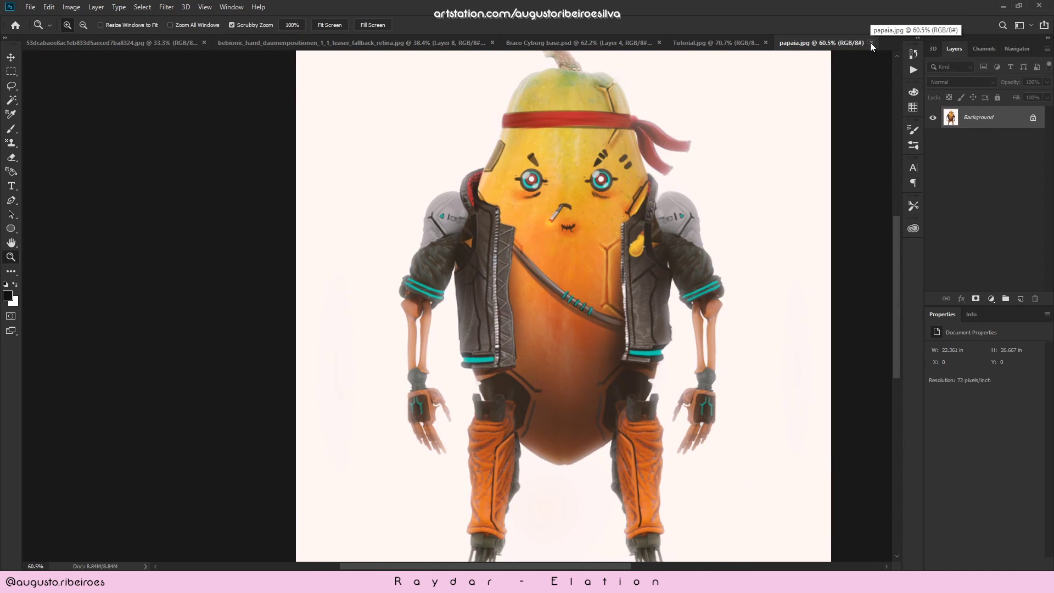
{"action": "left_click_drag", "start_coordinate": [657, 220], "coordinate": [668, 204]}
{"action": "left_click_drag", "start_coordinate": [668, 204], "coordinate": [653, 281]}
{"action": "left_click_drag", "start_coordinate": [652, 281], "coordinate": [626, 191]}
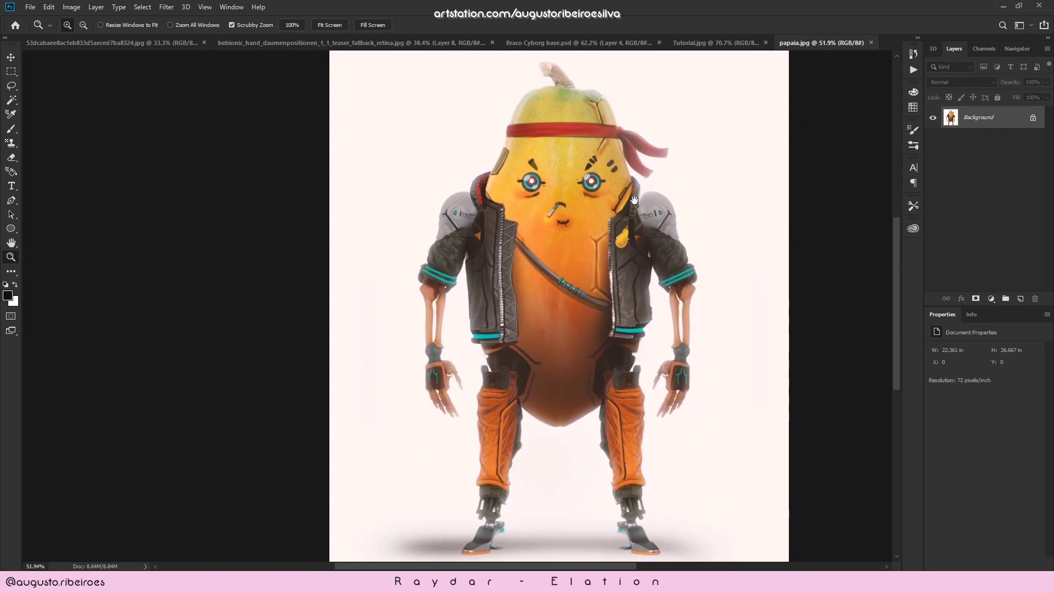
{"action": "left_click", "coordinate": [870, 43]}
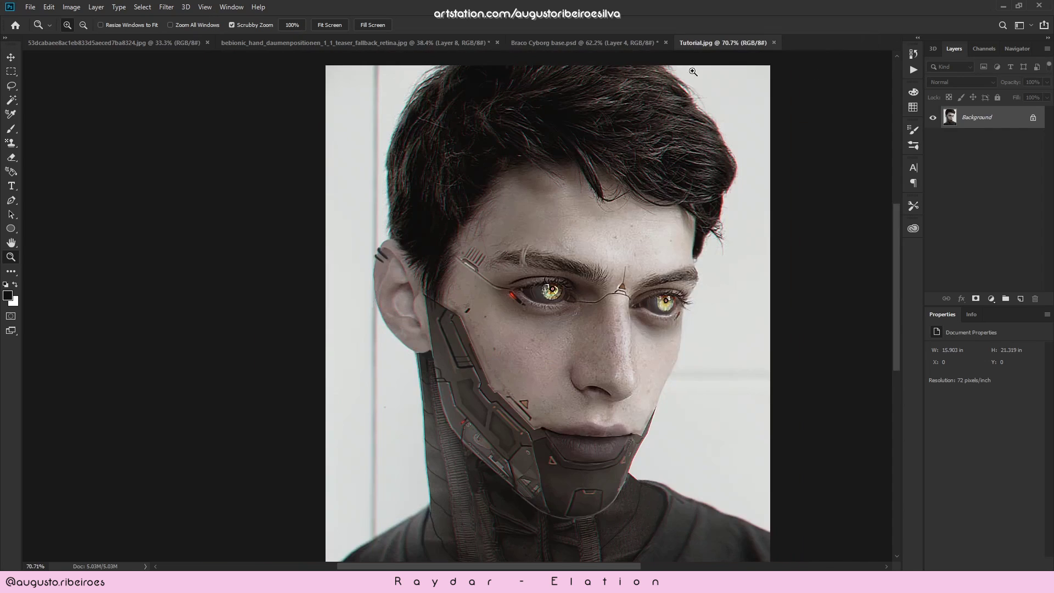
- Switch to Braco Cyborg base.psd and delete the hidden Layer 4
{"action": "left_click", "coordinate": [626, 43]}
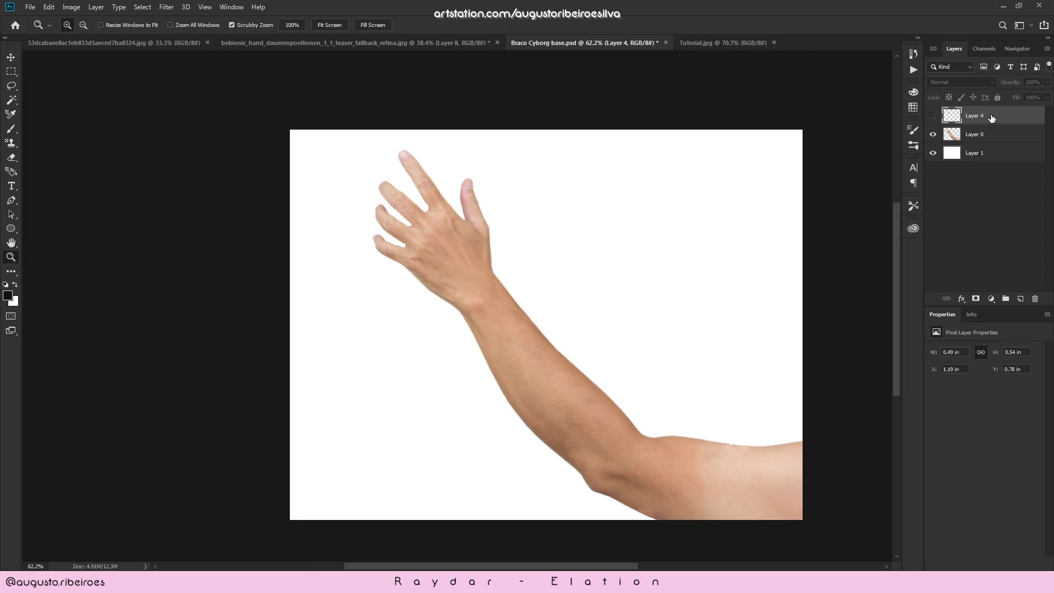
{"action": "key", "text": "Delete"}
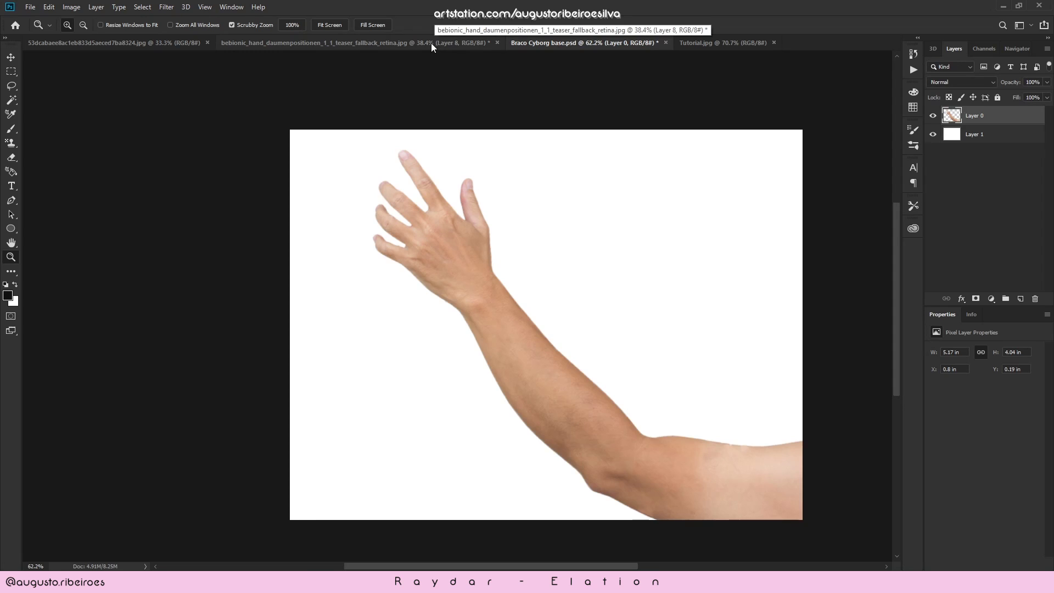
- Study the prosthetic hand photos on the reference board, especially the jointed white hand beside the real one
{"action": "left_click", "coordinate": [354, 45]}
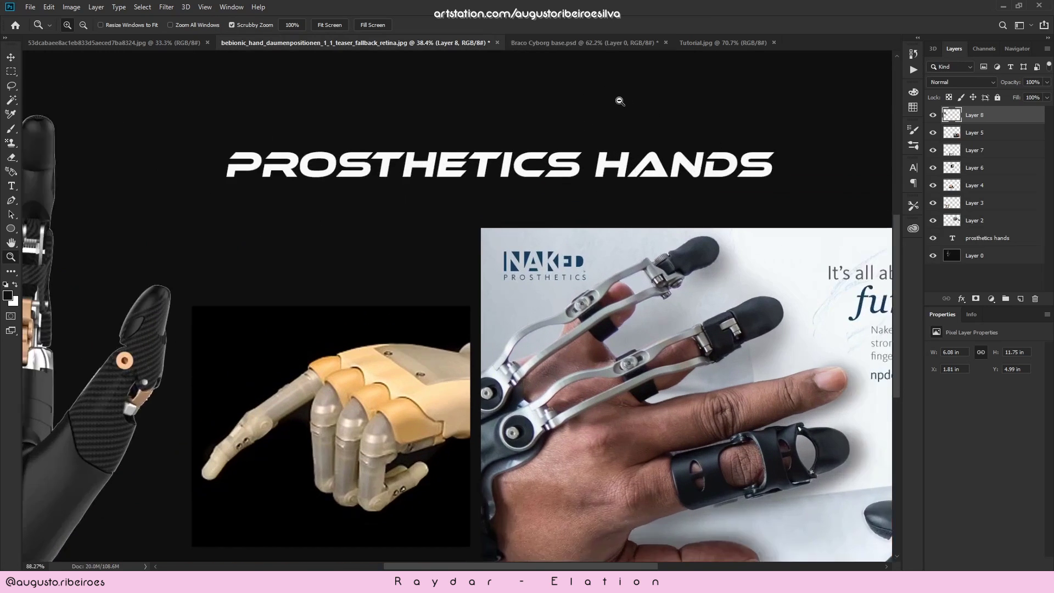
{"action": "left_click_drag", "start_coordinate": [573, 103], "coordinate": [630, 96]}
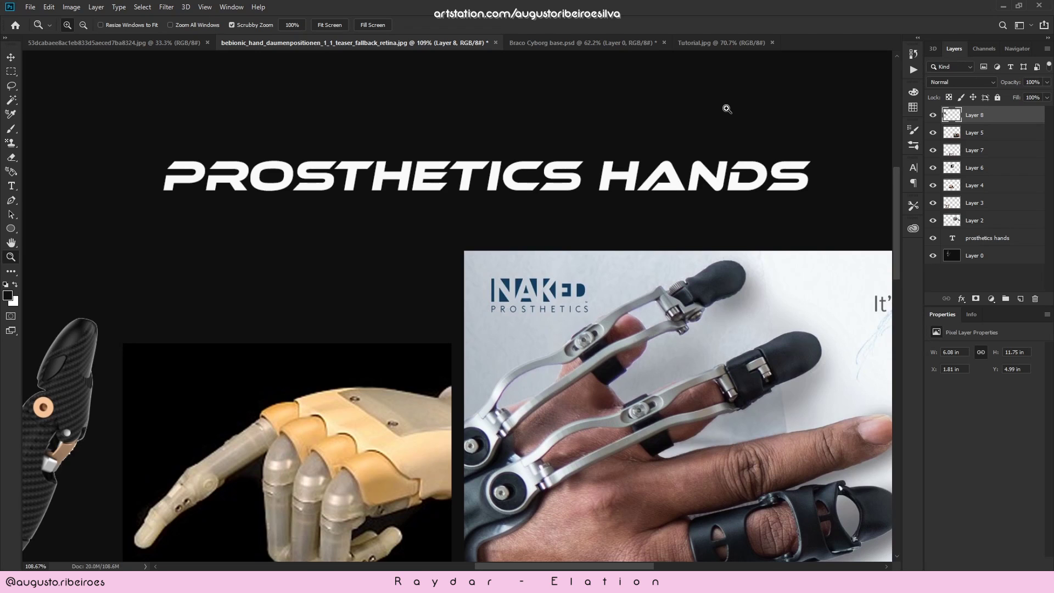
{"action": "left_click_drag", "start_coordinate": [689, 248], "coordinate": [670, 291]}
{"action": "left_click_drag", "start_coordinate": [672, 297], "coordinate": [659, 257]}
{"action": "left_click_drag", "start_coordinate": [659, 257], "coordinate": [684, 242]}
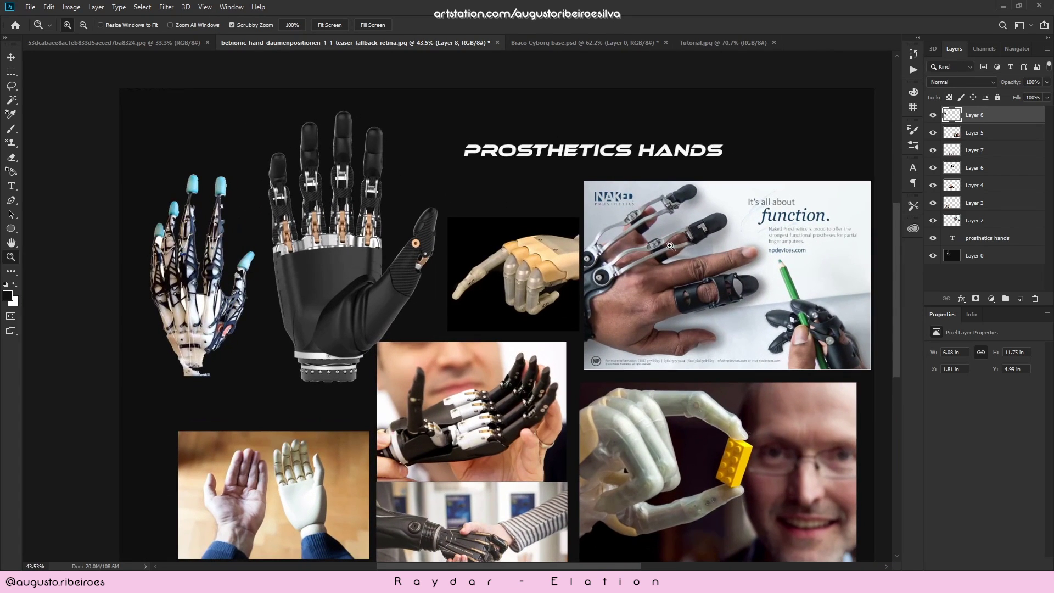
{"action": "left_click_drag", "start_coordinate": [658, 275], "coordinate": [636, 238]}
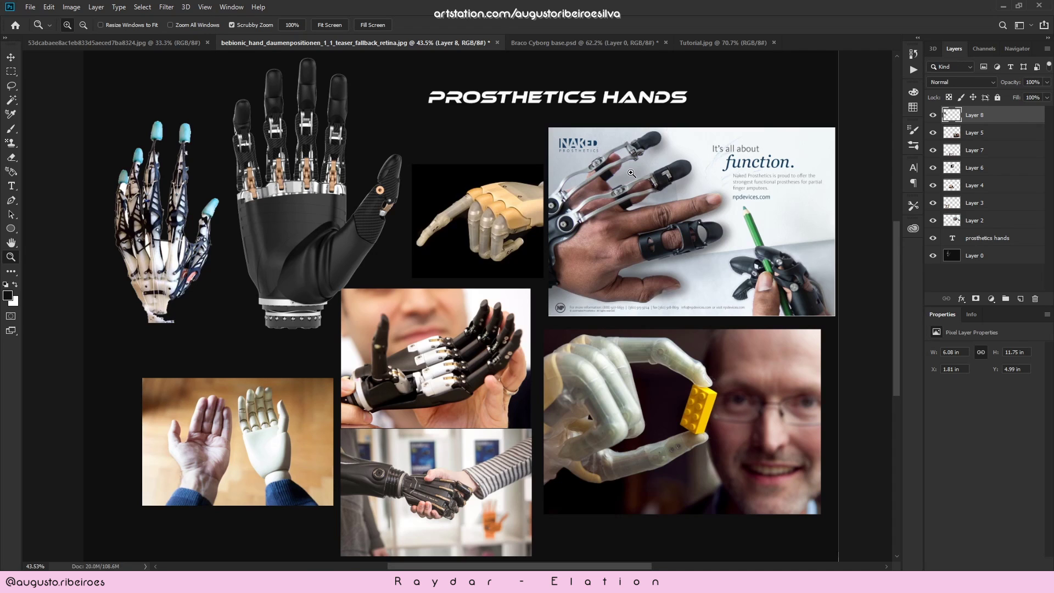
{"action": "left_click_drag", "start_coordinate": [263, 427], "coordinate": [555, 244]}
{"action": "left_click_drag", "start_coordinate": [575, 184], "coordinate": [516, 269]}
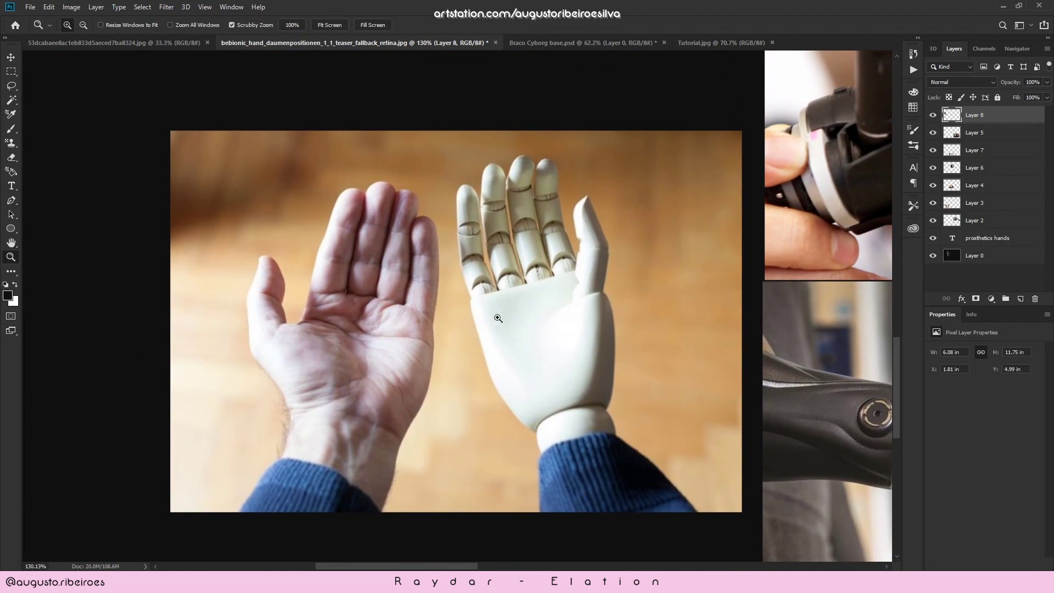
{"action": "left_click_drag", "start_coordinate": [601, 270], "coordinate": [593, 218]}
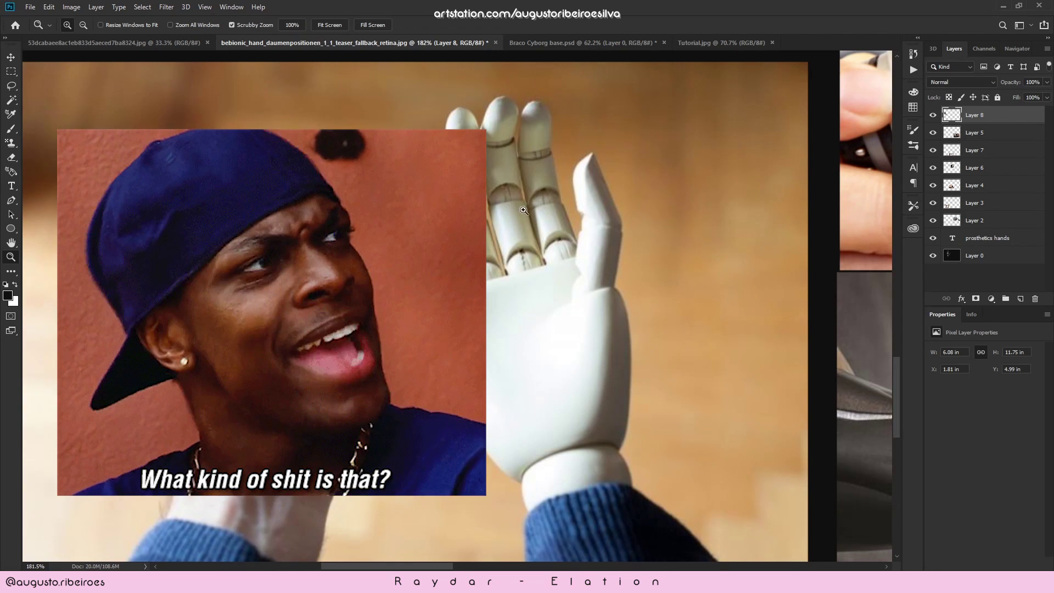
{"action": "left_click_drag", "start_coordinate": [518, 209], "coordinate": [579, 191]}
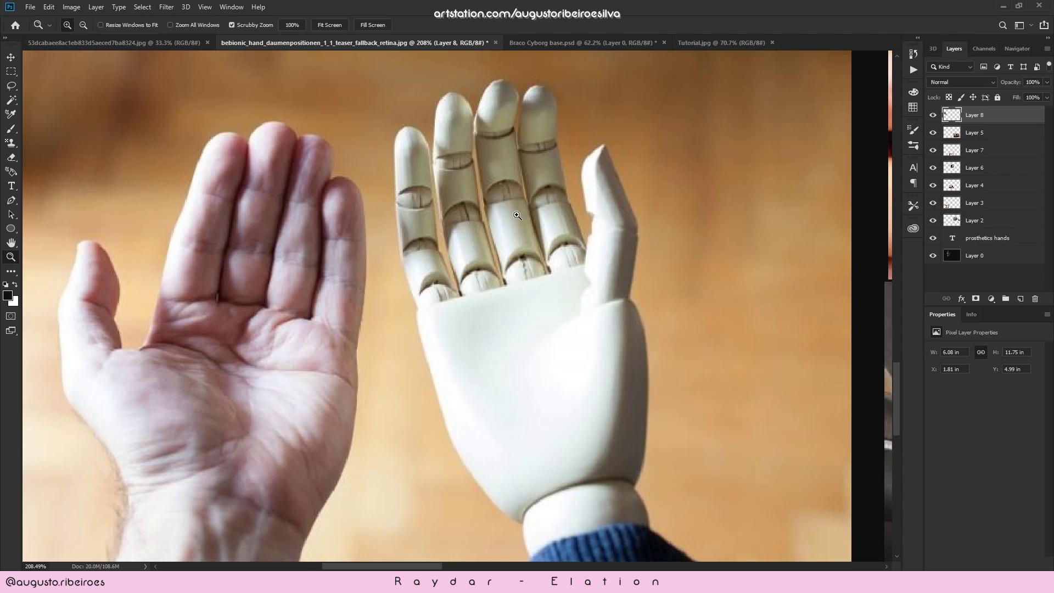
{"action": "left_click_drag", "start_coordinate": [577, 228], "coordinate": [384, 262]}
{"action": "left_click_drag", "start_coordinate": [472, 264], "coordinate": [375, 376]}
- Return to Braco Cyborg base.psd and add a new empty layer above the arm layer
{"action": "left_click", "coordinate": [599, 43]}
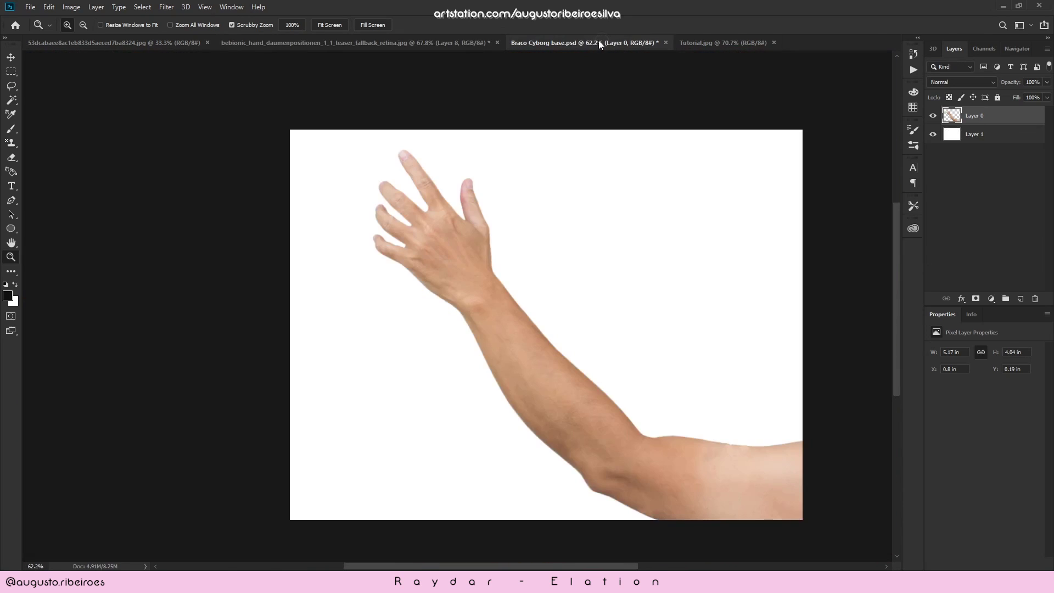
{"action": "left_click_drag", "start_coordinate": [539, 290], "coordinate": [509, 237]}
{"action": "left_click_drag", "start_coordinate": [645, 231], "coordinate": [618, 230]}
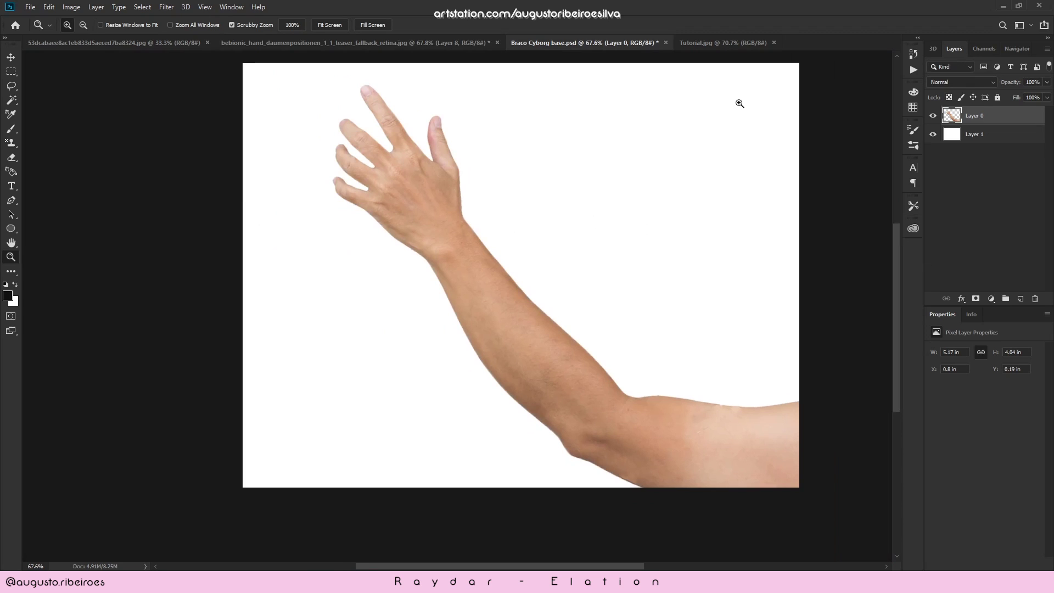
{"action": "key", "text": "ctrl+shift+n"}
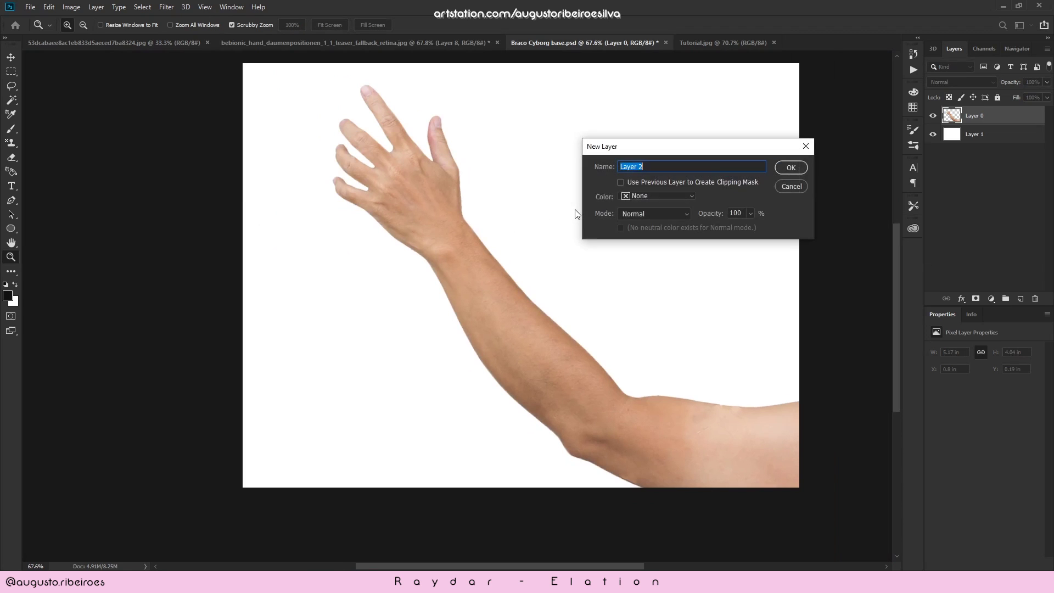
{"action": "key", "text": "Return"}
- With a smaller black brush, draw a short line on the forearm's underside near the elbow and set brush smoothing to 16%
{"action": "left_click_drag", "start_coordinate": [485, 248], "coordinate": [521, 217]}
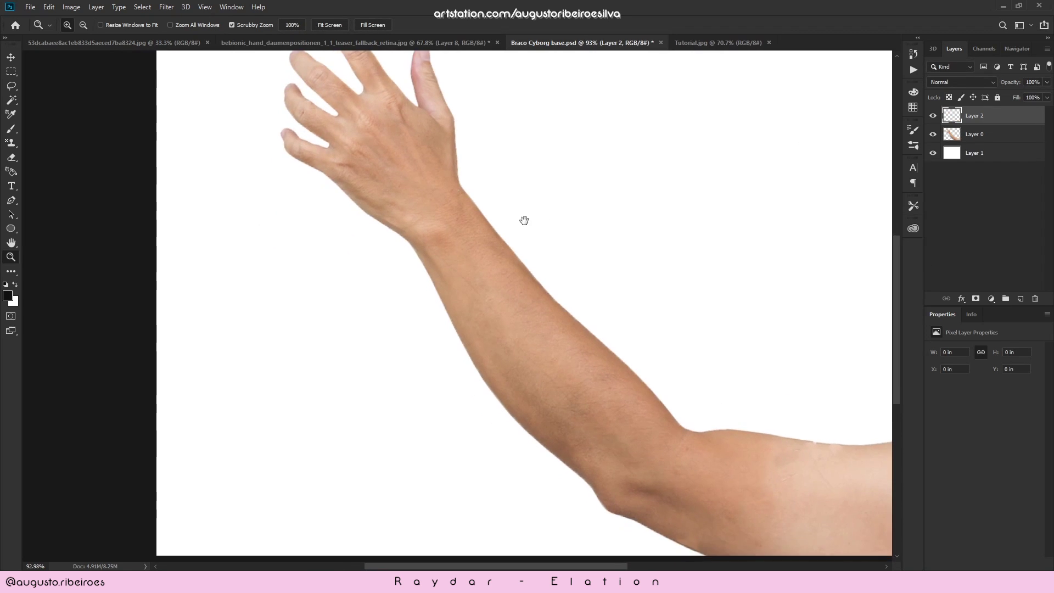
{"action": "key", "text": "b"}
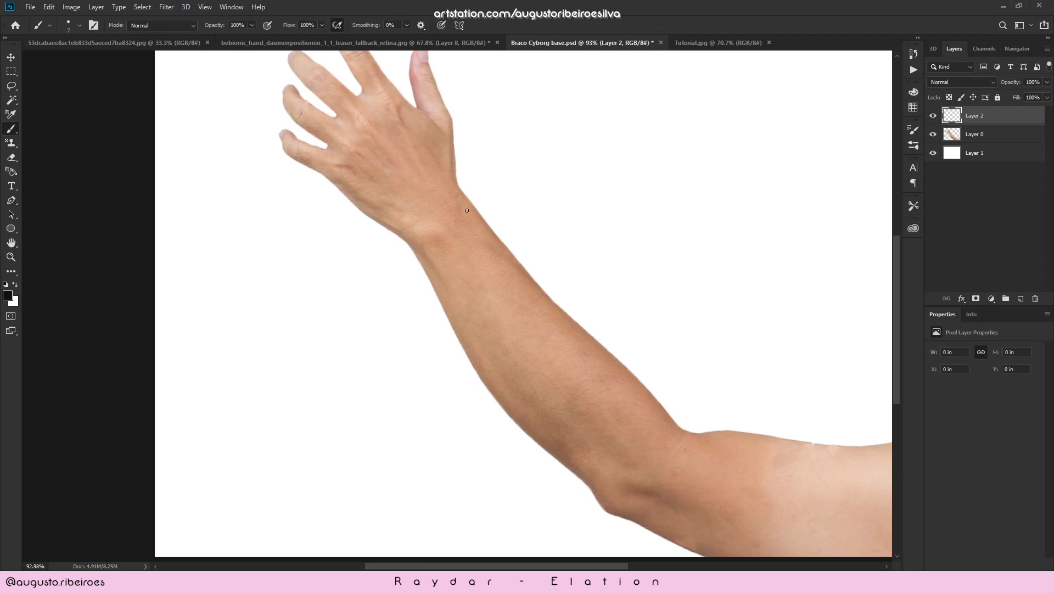
{"action": "key", "text": "bracketleft"}
{"action": "key", "text": "bracketleft"}
{"action": "scroll", "coordinate": [494, 195], "scroll_direction": "right", "scroll_amount": 2}
{"action": "scroll", "coordinate": [536, 252], "scroll_direction": "down", "scroll_amount": 2}
{"action": "left_click_drag", "start_coordinate": [498, 417], "coordinate": [510, 404]}
{"action": "left_click", "coordinate": [407, 25]}
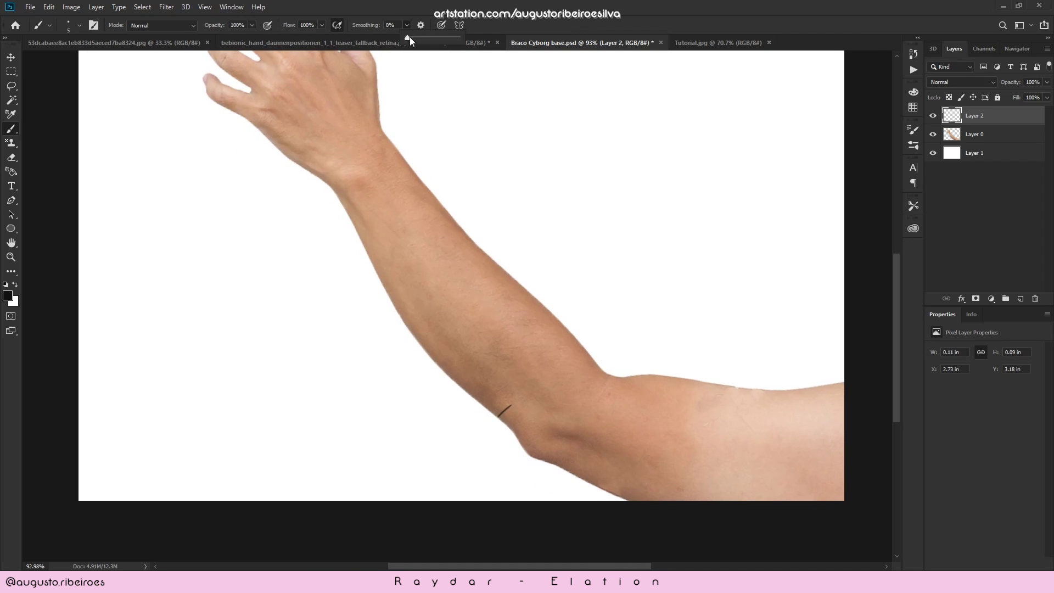
- Extend the elbow line diagonally across the forearm toward the inner elbow, undoing the poor stroke end
{"action": "key", "text": "r"}
{"action": "mouse_move", "coordinate": [680, 303]}
{"action": "left_mouse_down"}
{"action": "mouse_move", "coordinate": [699, 228]}
{"action": "mouse_move", "coordinate": [554, 94]}
{"action": "left_mouse_up"}
{"action": "key", "text": "ctrl+space"}
{"action": "left_click_drag", "start_coordinate": [647, 255], "coordinate": [668, 233]}
{"action": "left_click_drag", "start_coordinate": [512, 334], "coordinate": [594, 233]}
{"action": "key", "text": "ctrl+z"}
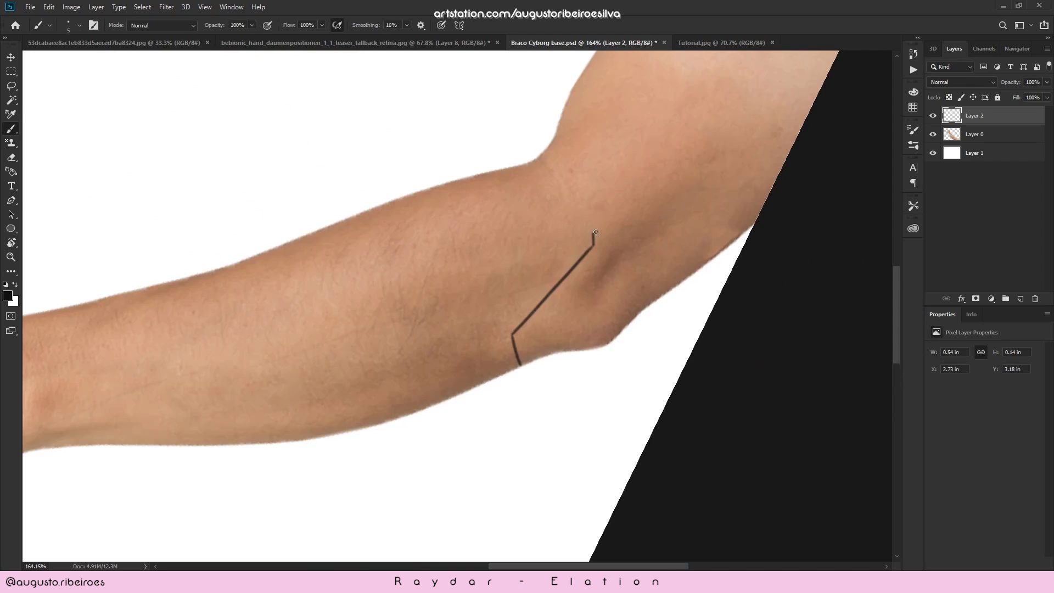
- Complete the elbow panel outline with a small notch at its peak and a line running to the upper arm's lower edge
{"action": "key", "text": "r"}
{"action": "left_click_drag", "start_coordinate": [676, 225], "coordinate": [631, 150]}
{"action": "left_click_drag", "start_coordinate": [572, 184], "coordinate": [643, 142]}
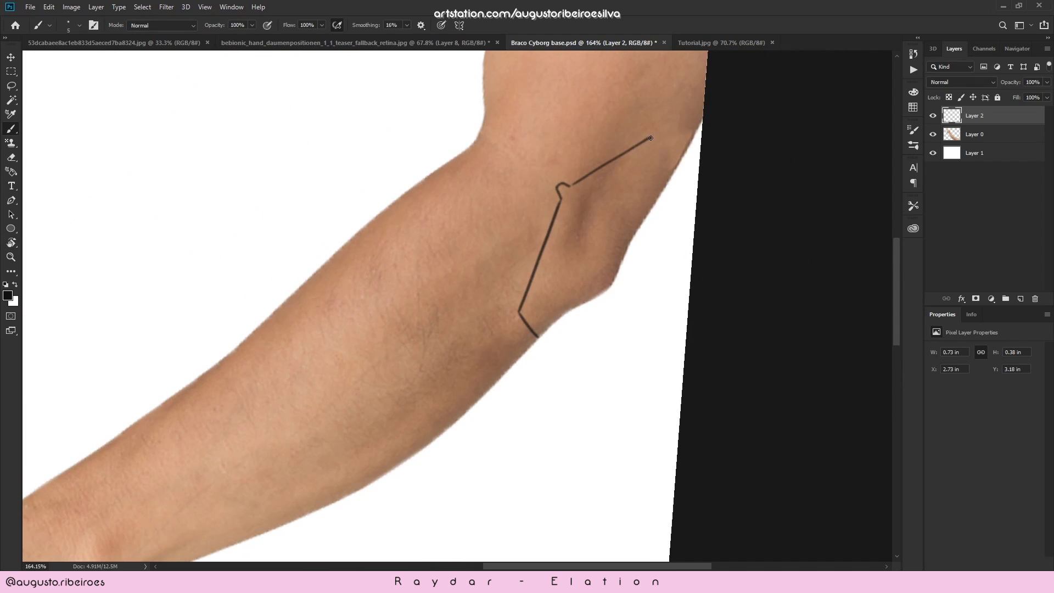
{"action": "key", "text": "ctrl+z"}
{"action": "mouse_move", "coordinate": [572, 184]}
{"action": "left_mouse_down"}
{"action": "mouse_move", "coordinate": [664, 130]}
{"action": "mouse_move", "coordinate": [690, 144]}
{"action": "mouse_move", "coordinate": [639, 179]}
{"action": "left_mouse_up"}
{"action": "key", "text": "ctrl+z"}
{"action": "key", "text": "z"}
{"action": "key", "text": "r"}
{"action": "mouse_move", "coordinate": [641, 203]}
{"action": "left_mouse_down"}
{"action": "mouse_move", "coordinate": [635, 400]}
{"action": "mouse_move", "coordinate": [606, 440]}
{"action": "left_mouse_up"}
{"action": "left_click_drag", "start_coordinate": [647, 319], "coordinate": [635, 361]}
{"action": "left_click_drag", "start_coordinate": [635, 361], "coordinate": [669, 291]}
{"action": "key", "text": "z"}
{"action": "left_click_drag", "start_coordinate": [637, 403], "coordinate": [640, 344]}
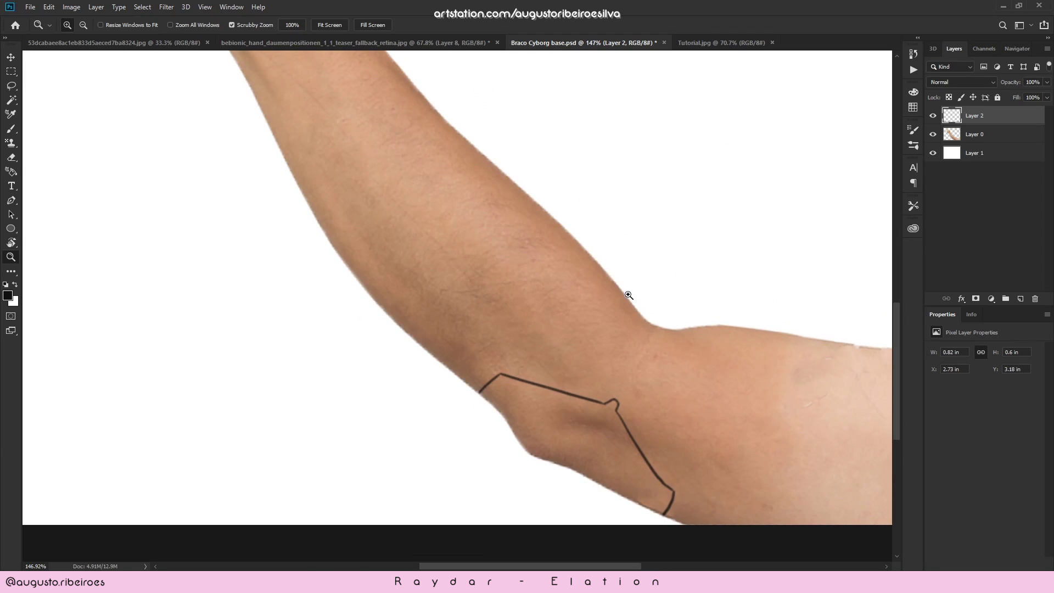
{"action": "left_click_drag", "start_coordinate": [629, 294], "coordinate": [590, 327]}
- Draw an angular panel outline around the wrist bone, open at the wrist's outer edge, undoing the failed extension strokes
{"action": "mouse_move", "coordinate": [508, 184]}
{"action": "left_mouse_down"}
{"action": "mouse_move", "coordinate": [548, 191]}
{"action": "mouse_move", "coordinate": [536, 169]}
{"action": "left_mouse_up"}
{"action": "key", "text": "b"}
{"action": "key", "text": "r"}
{"action": "left_click_drag", "start_coordinate": [586, 206], "coordinate": [544, 106]}
{"action": "key", "text": "z"}
{"action": "left_click_drag", "start_coordinate": [582, 242], "coordinate": [528, 231]}
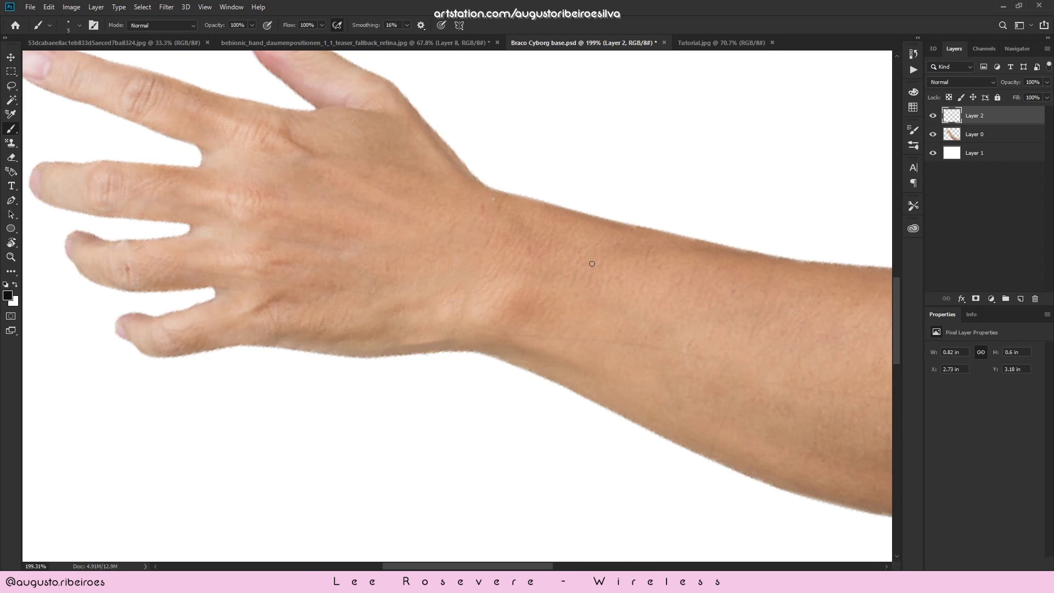
{"action": "mouse_move", "coordinate": [463, 319]}
{"action": "left_mouse_down"}
{"action": "mouse_move", "coordinate": [473, 286]}
{"action": "mouse_move", "coordinate": [504, 276]}
{"action": "mouse_move", "coordinate": [490, 360]}
{"action": "left_mouse_up"}
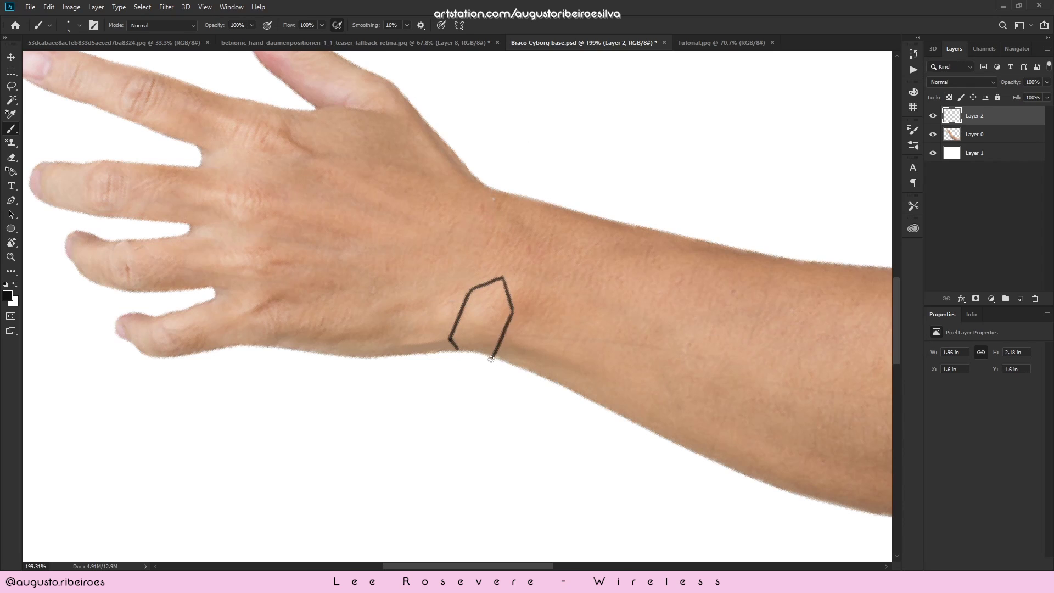
{"action": "left_click_drag", "start_coordinate": [502, 278], "coordinate": [514, 222]}
{"action": "key", "text": "ctrl+z"}
{"action": "mouse_move", "coordinate": [478, 279]}
{"action": "left_mouse_down"}
{"action": "mouse_move", "coordinate": [499, 269]}
{"action": "mouse_move", "coordinate": [519, 307]}
{"action": "left_mouse_up"}
{"action": "key", "text": "ctrl+z"}
- Draw an angular double line from the wrist panel across to the opposite edge of the wrist
{"action": "key", "text": "r"}
{"action": "mouse_move", "coordinate": [514, 262]}
{"action": "left_mouse_down"}
{"action": "mouse_move", "coordinate": [475, 235]}
{"action": "mouse_move", "coordinate": [451, 277]}
{"action": "mouse_move", "coordinate": [567, 172]}
{"action": "mouse_move", "coordinate": [436, 366]}
{"action": "mouse_move", "coordinate": [458, 414]}
{"action": "left_mouse_up"}
{"action": "key", "text": "r"}
{"action": "mouse_move", "coordinate": [445, 362]}
{"action": "left_mouse_down"}
{"action": "mouse_move", "coordinate": [461, 410]}
{"action": "mouse_move", "coordinate": [491, 421]}
{"action": "mouse_move", "coordinate": [434, 384]}
{"action": "left_mouse_up"}
{"action": "key", "text": "z"}
{"action": "key", "text": "r"}
{"action": "mouse_move", "coordinate": [538, 324]}
{"action": "left_mouse_down"}
{"action": "mouse_move", "coordinate": [388, 284]}
{"action": "mouse_move", "coordinate": [504, 222]}
{"action": "left_mouse_up"}
{"action": "key", "text": "z"}
{"action": "mouse_move", "coordinate": [531, 299]}
{"action": "left_mouse_down"}
{"action": "mouse_move", "coordinate": [548, 261]}
{"action": "mouse_move", "coordinate": [481, 278]}
{"action": "mouse_move", "coordinate": [528, 277]}
{"action": "left_mouse_up"}
{"action": "key", "text": "e"}
{"action": "key", "text": "z"}
{"action": "key", "text": "r"}
{"action": "key", "text": "b"}
- Add a thinner outline parallel to the wrist panel on both sides, undoing and redrawing the inaccurate strokes
{"action": "mouse_move", "coordinate": [527, 277]}
{"action": "left_mouse_down"}
{"action": "mouse_move", "coordinate": [493, 248]}
{"action": "mouse_move", "coordinate": [419, 339]}
{"action": "left_mouse_up"}
{"action": "left_click_drag", "start_coordinate": [458, 289], "coordinate": [401, 357]}
{"action": "key", "text": "ctrl+z"}
{"action": "left_click_drag", "start_coordinate": [459, 291], "coordinate": [402, 357]}
{"action": "left_click_drag", "start_coordinate": [375, 211], "coordinate": [307, 285]}
{"action": "key", "text": "ctrl+z"}
{"action": "key", "text": "ctrl+z"}
{"action": "key", "text": "ctrl+shift+z"}
{"action": "left_click_drag", "start_coordinate": [377, 210], "coordinate": [319, 268]}
{"action": "key", "text": "ctrl+z"}
{"action": "key", "text": "ctrl+z"}
{"action": "mouse_move", "coordinate": [371, 207]}
{"action": "left_mouse_down"}
{"action": "mouse_move", "coordinate": [295, 293]}
{"action": "mouse_move", "coordinate": [309, 287]}
{"action": "mouse_move", "coordinate": [297, 296]}
{"action": "mouse_move", "coordinate": [310, 327]}
{"action": "mouse_move", "coordinate": [299, 287]}
{"action": "mouse_move", "coordinate": [369, 207]}
{"action": "left_mouse_up"}
{"action": "key", "text": "ctrl+z"}
{"action": "key", "text": "r"}
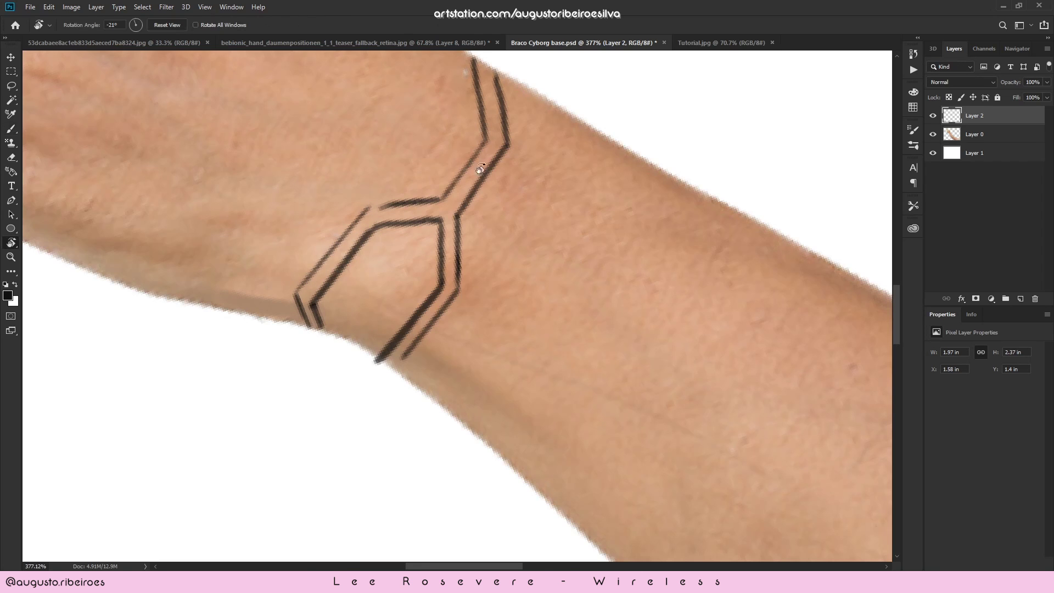
- Close the gap in the wrist panel's outer outline and erase the untidy line ends
{"action": "left_click_drag", "start_coordinate": [470, 170], "coordinate": [365, 205]}
{"action": "left_click_drag", "start_coordinate": [324, 296], "coordinate": [340, 272]}
{"action": "key", "text": "z"}
{"action": "left_click_drag", "start_coordinate": [388, 232], "coordinate": [307, 241]}
{"action": "key", "text": "r"}
{"action": "left_click_drag", "start_coordinate": [488, 210], "coordinate": [555, 329]}
{"action": "key", "text": "z"}
{"action": "left_click_drag", "start_coordinate": [540, 236], "coordinate": [631, 240]}
{"action": "key", "text": "e"}
{"action": "mouse_move", "coordinate": [509, 257]}
{"action": "left_mouse_down"}
{"action": "mouse_move", "coordinate": [529, 310]}
{"action": "mouse_move", "coordinate": [512, 256]}
{"action": "left_mouse_up"}
{"action": "key", "text": "z"}
{"action": "mouse_move", "coordinate": [541, 293]}
{"action": "left_mouse_down"}
{"action": "mouse_move", "coordinate": [515, 278]}
{"action": "mouse_move", "coordinate": [551, 293]}
{"action": "left_mouse_up"}
{"action": "key", "text": "e"}
{"action": "key", "text": "b"}
{"action": "left_click_drag", "start_coordinate": [495, 314], "coordinate": [453, 305]}
- Draw an angled panel line from the wrist panel along the little-finger side of the hand to its edge
{"action": "key", "text": "z"}
{"action": "key", "text": "r"}
{"action": "mouse_move", "coordinate": [657, 253]}
{"action": "left_mouse_down"}
{"action": "mouse_move", "coordinate": [494, 193]}
{"action": "mouse_move", "coordinate": [583, 218]}
{"action": "left_mouse_up"}
{"action": "key", "text": "z"}
{"action": "left_click_drag", "start_coordinate": [603, 201], "coordinate": [621, 275]}
{"action": "mouse_move", "coordinate": [573, 220]}
{"action": "left_mouse_down"}
{"action": "mouse_move", "coordinate": [611, 244]}
{"action": "mouse_move", "coordinate": [628, 230]}
{"action": "mouse_move", "coordinate": [551, 162]}
{"action": "mouse_move", "coordinate": [499, 158]}
{"action": "left_mouse_up"}
{"action": "key", "text": "b"}
{"action": "key", "text": "r"}
{"action": "key", "text": "b"}
{"action": "key", "text": "r"}
{"action": "mouse_move", "coordinate": [645, 220]}
{"action": "left_mouse_down"}
{"action": "mouse_move", "coordinate": [519, 195]}
{"action": "mouse_move", "coordinate": [461, 301]}
{"action": "left_mouse_up"}
{"action": "key", "text": "b"}
{"action": "key", "text": "ctrl+z"}
{"action": "key", "text": "ctrl+z"}
{"action": "left_click_drag", "start_coordinate": [535, 215], "coordinate": [476, 298]}
{"action": "key", "text": "z"}
{"action": "left_click_drag", "start_coordinate": [560, 221], "coordinate": [499, 407]}
- Draw an elongated six-sided panel outline over the index finger's knuckle, undoing the inaccurate strokes
{"action": "key", "text": "r"}
{"action": "left_click_drag", "start_coordinate": [587, 362], "coordinate": [526, 241]}
{"action": "key", "text": "z"}
{"action": "left_click_drag", "start_coordinate": [529, 242], "coordinate": [501, 210]}
{"action": "left_click_drag", "start_coordinate": [420, 209], "coordinate": [474, 165]}
{"action": "left_click_drag", "start_coordinate": [583, 219], "coordinate": [544, 209]}
{"action": "left_click_drag", "start_coordinate": [565, 143], "coordinate": [527, 177]}
{"action": "mouse_move", "coordinate": [557, 223]}
{"action": "left_mouse_down"}
{"action": "mouse_move", "coordinate": [504, 233]}
{"action": "mouse_move", "coordinate": [496, 220]}
{"action": "left_mouse_up"}
{"action": "left_click_drag", "start_coordinate": [524, 179], "coordinate": [534, 165]}
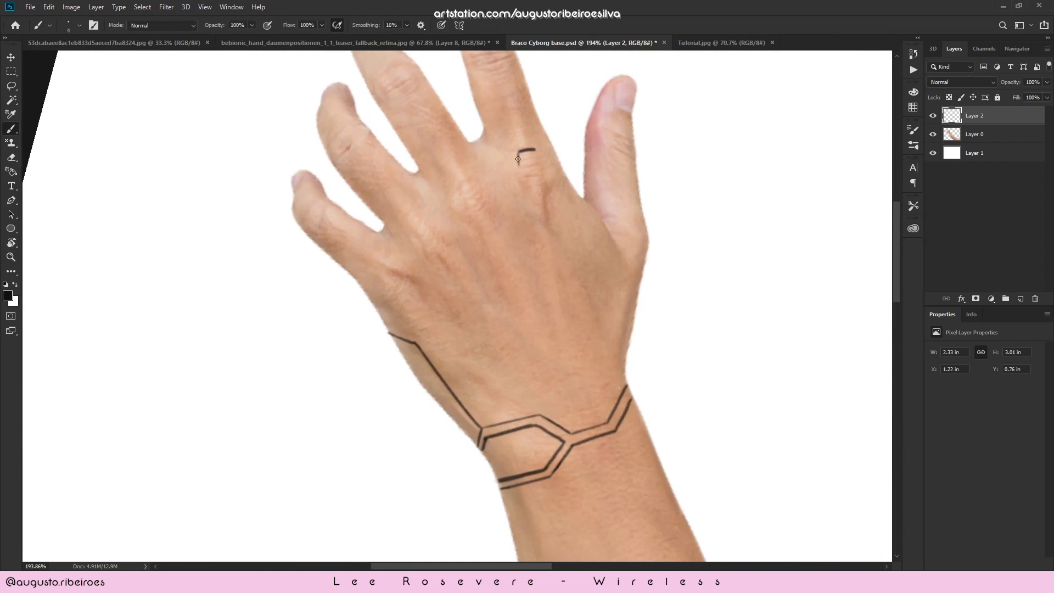
{"action": "left_click", "coordinate": [548, 183], "text": "shift"}
{"action": "key", "text": "ctrl+z"}
{"action": "left_click_drag", "start_coordinate": [534, 148], "coordinate": [548, 217]}
{"action": "key", "text": "ctrl+z"}
{"action": "key", "text": "ctrl+z"}
- Lasso the index knuckle outline, copy it to a new layer, and move and rotate the copy onto the middle finger's knuckle
{"action": "key", "text": "l"}
{"action": "mouse_move", "coordinate": [535, 134]}
{"action": "left_mouse_down"}
{"action": "mouse_move", "coordinate": [553, 249]}
{"action": "mouse_move", "coordinate": [540, 137]}
{"action": "mouse_move", "coordinate": [561, 113]}
{"action": "left_mouse_up"}
{"action": "key", "text": "ctrl+j"}
{"action": "key", "text": "ctrl+t"}
{"action": "left_click_drag", "start_coordinate": [546, 178], "coordinate": [484, 199]}
{"action": "left_click_drag", "start_coordinate": [515, 153], "coordinate": [517, 156]}
{"action": "left_click_drag", "start_coordinate": [484, 185], "coordinate": [491, 189]}
{"action": "key", "text": "Return"}
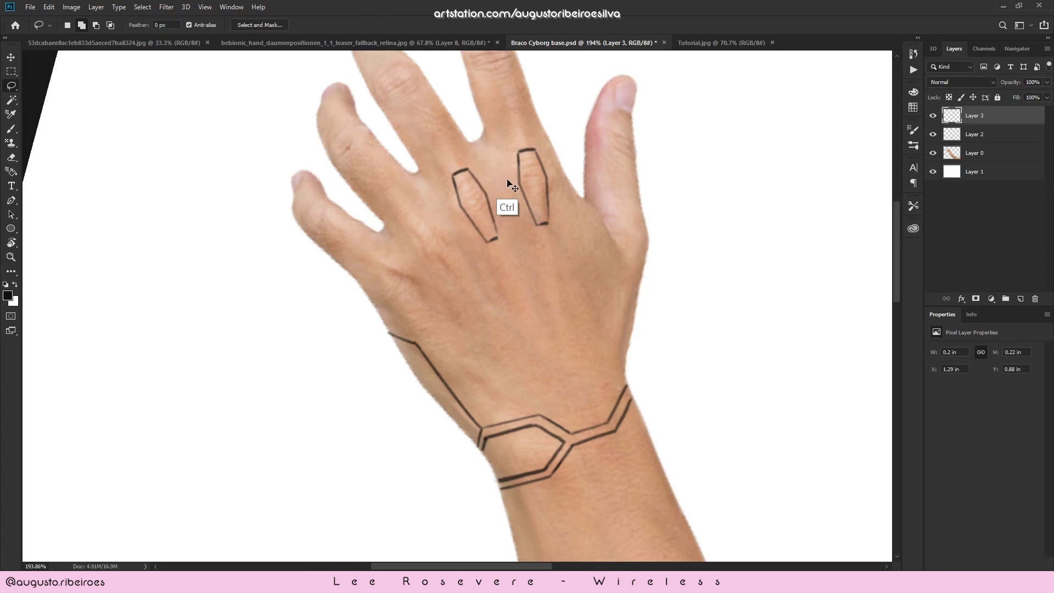
- Duplicate the middle knuckle outline, then move and rotate the copy onto the ring finger's knuckle
{"action": "key", "text": "ctrl+j"}
{"action": "key", "text": "ctrl+t"}
{"action": "left_click_drag", "start_coordinate": [514, 174], "coordinate": [505, 165]}
{"action": "mouse_move", "coordinate": [486, 198]}
{"action": "left_mouse_down"}
{"action": "mouse_move", "coordinate": [442, 240]}
{"action": "mouse_move", "coordinate": [461, 232]}
{"action": "left_mouse_up"}
{"action": "key", "text": "Return"}
- Duplicate the ring knuckle outline, then move and rotate the copy onto the little finger's knuckle
{"action": "key", "text": "ctrl+j"}
{"action": "key", "text": "ctrl+t"}
{"action": "left_click_drag", "start_coordinate": [442, 232], "coordinate": [409, 265]}
{"action": "left_click_drag", "start_coordinate": [457, 237], "coordinate": [444, 220]}
{"action": "left_click_drag", "start_coordinate": [409, 263], "coordinate": [407, 263]}
{"action": "key", "text": "Return"}
- Try to draw an extra panel line parallel to the hand-side outline of the wrist panel
{"action": "key", "text": "ctrl+space"}
{"action": "left_click_drag", "start_coordinate": [583, 220], "coordinate": [439, 233]}
{"action": "left_click_drag", "start_coordinate": [611, 243], "coordinate": [569, 162]}
{"action": "key", "text": "r"}
{"action": "key", "text": "ctrl+space"}
{"action": "left_click_drag", "start_coordinate": [447, 217], "coordinate": [553, 244]}
{"action": "key", "text": "b"}
{"action": "mouse_move", "coordinate": [488, 266]}
{"action": "left_mouse_down"}
{"action": "mouse_move", "coordinate": [530, 244]}
{"action": "mouse_move", "coordinate": [532, 194]}
{"action": "mouse_move", "coordinate": [510, 181]}
{"action": "left_mouse_up"}
{"action": "key", "text": "ctrl+space"}
{"action": "key", "text": "r"}
{"action": "key", "text": "b"}
{"action": "key", "text": "ctrl+z"}
{"action": "mouse_move", "coordinate": [402, 370]}
{"action": "left_mouse_down"}
{"action": "mouse_move", "coordinate": [439, 287]}
{"action": "mouse_move", "coordinate": [429, 287]}
{"action": "left_mouse_up"}
{"action": "key", "text": "ctrl+z"}
{"action": "key", "text": "ctrl+z"}
{"action": "key", "text": "ctrl+z"}
{"action": "key", "text": "ctrl+z"}
- Draw an extra angled line across the wrist, parallel to the wrist panel's hand-side outline, undoing the inaccurate strokes
{"action": "key", "text": "r"}
{"action": "left_click_drag", "start_coordinate": [518, 228], "coordinate": [445, 216]}
{"action": "key", "text": "b"}
{"action": "left_click_drag", "start_coordinate": [422, 309], "coordinate": [435, 264]}
{"action": "key", "text": "ctrl+z"}
{"action": "key", "text": "ctrl+z"}
{"action": "key", "text": "ctrl+z"}
{"action": "mouse_move", "coordinate": [422, 309]}
{"action": "left_mouse_down"}
{"action": "mouse_move", "coordinate": [442, 248]}
{"action": "mouse_move", "coordinate": [422, 309]}
{"action": "left_mouse_up"}
{"action": "key", "text": "z"}
{"action": "left_click_drag", "start_coordinate": [465, 236], "coordinate": [428, 237]}
{"action": "key", "text": "r"}
{"action": "left_click_drag", "start_coordinate": [493, 233], "coordinate": [538, 370]}
{"action": "mouse_move", "coordinate": [581, 280]}
{"action": "left_mouse_down"}
{"action": "mouse_move", "coordinate": [542, 280]}
{"action": "mouse_move", "coordinate": [537, 230]}
{"action": "left_mouse_up"}
- Draw a partial knuckle outline along the edge at the base of the thumb and save the document
{"action": "key", "text": "z"}
{"action": "mouse_move", "coordinate": [523, 246]}
{"action": "left_mouse_down"}
{"action": "mouse_move", "coordinate": [543, 249]}
{"action": "mouse_move", "coordinate": [553, 228]}
{"action": "mouse_move", "coordinate": [588, 219]}
{"action": "left_mouse_up"}
{"action": "key", "text": "b"}
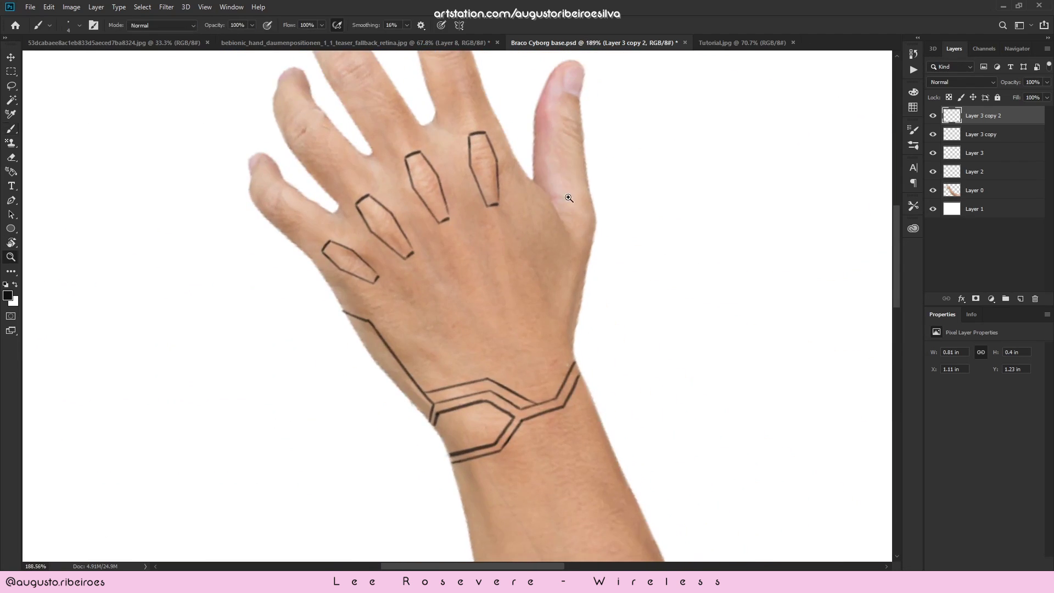
{"action": "key", "text": "ctrl+z"}
{"action": "mouse_move", "coordinate": [584, 183]}
{"action": "left_mouse_down"}
{"action": "mouse_move", "coordinate": [578, 231]}
{"action": "mouse_move", "coordinate": [579, 220]}
{"action": "left_mouse_up"}
{"action": "key", "text": "ctrl+z"}
{"action": "mouse_move", "coordinate": [578, 219]}
{"action": "left_mouse_down"}
{"action": "mouse_move", "coordinate": [582, 264]}
{"action": "mouse_move", "coordinate": [559, 254]}
{"action": "left_mouse_up"}
{"action": "key", "text": "ctrl+z"}
{"action": "key", "text": "z"}
{"action": "mouse_move", "coordinate": [564, 170]}
{"action": "left_mouse_down"}
{"action": "mouse_move", "coordinate": [597, 181]}
{"action": "mouse_move", "coordinate": [591, 220]}
{"action": "mouse_move", "coordinate": [539, 127]}
{"action": "mouse_move", "coordinate": [576, 146]}
{"action": "left_mouse_up"}
{"action": "left_click_drag", "start_coordinate": [582, 182], "coordinate": [552, 188]}
{"action": "key", "text": "ctrl+s"}
- Hide and show the sketch layers to compare the whole arm with and without the panel lines
{"action": "key", "text": "r"}
{"action": "left_click_drag", "start_coordinate": [614, 207], "coordinate": [618, 147]}
{"action": "key", "text": "z"}
{"action": "left_click_drag", "start_coordinate": [620, 169], "coordinate": [448, 150]}
{"action": "left_click_drag", "start_coordinate": [604, 184], "coordinate": [626, 194]}
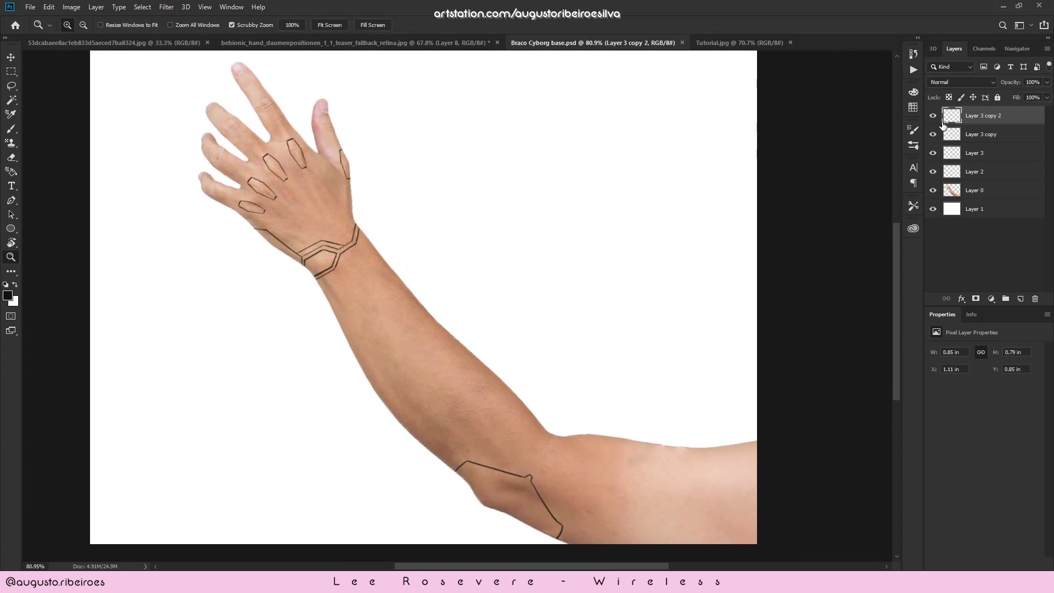
{"action": "left_click_drag", "start_coordinate": [933, 115], "coordinate": [934, 191]}
{"action": "left_click", "coordinate": [934, 191]}
{"action": "left_click", "coordinate": [932, 209]}
{"action": "left_click", "coordinate": [933, 209]}
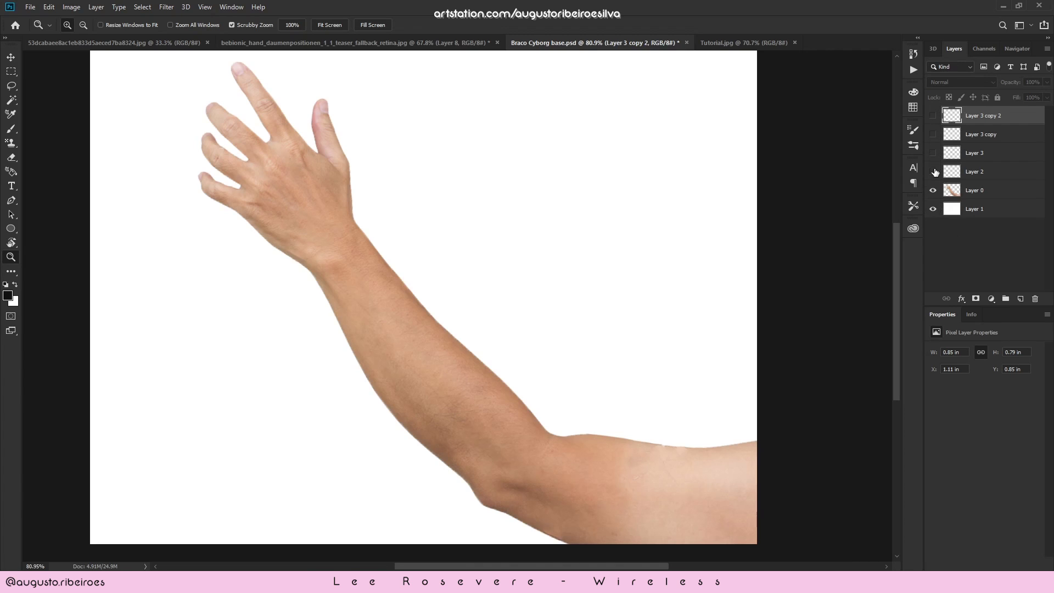
{"action": "left_click", "coordinate": [933, 173]}
{"action": "left_click", "coordinate": [933, 154]}
{"action": "left_click", "coordinate": [933, 136]}
{"action": "left_click", "coordinate": [933, 117]}
- Merge the three knuckle outline layers down into Layer 2 and check the merged lines by toggling their visibility
{"action": "key", "text": "ctrl+e"}
{"action": "key", "text": "ctrl+e"}
{"action": "key", "text": "ctrl+e"}
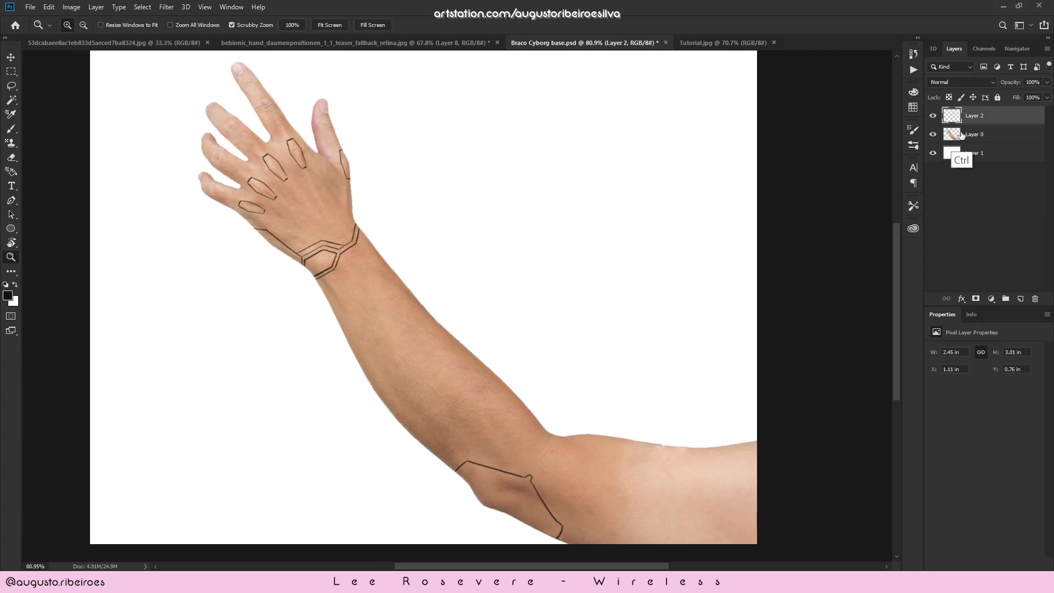
{"action": "left_click", "coordinate": [935, 118]}
{"action": "left_click", "coordinate": [936, 119]}
{"action": "left_click_drag", "start_coordinate": [502, 312], "coordinate": [575, 257]}
{"action": "left_click_drag", "start_coordinate": [471, 218], "coordinate": [554, 203]}
{"action": "key", "text": "r"}
{"action": "left_click_drag", "start_coordinate": [561, 192], "coordinate": [492, 226]}
{"action": "key", "text": "z"}
{"action": "key", "text": "v"}
{"action": "left_click", "coordinate": [481, 311]}
{"action": "left_click_drag", "start_coordinate": [481, 310], "coordinate": [491, 292]}
{"action": "key", "text": "ctrl+z"}
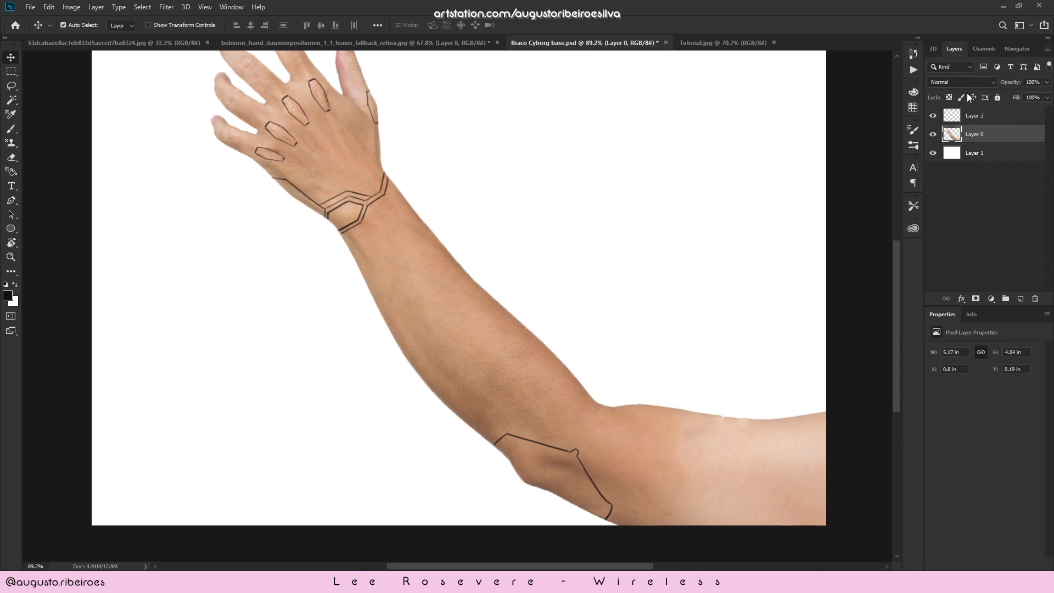
- On Layer 2, start an angular forearm panel outline just below the wrist lines, undoing the inaccurate strokes
{"action": "left_click", "coordinate": [977, 115]}
{"action": "key", "text": "b"}
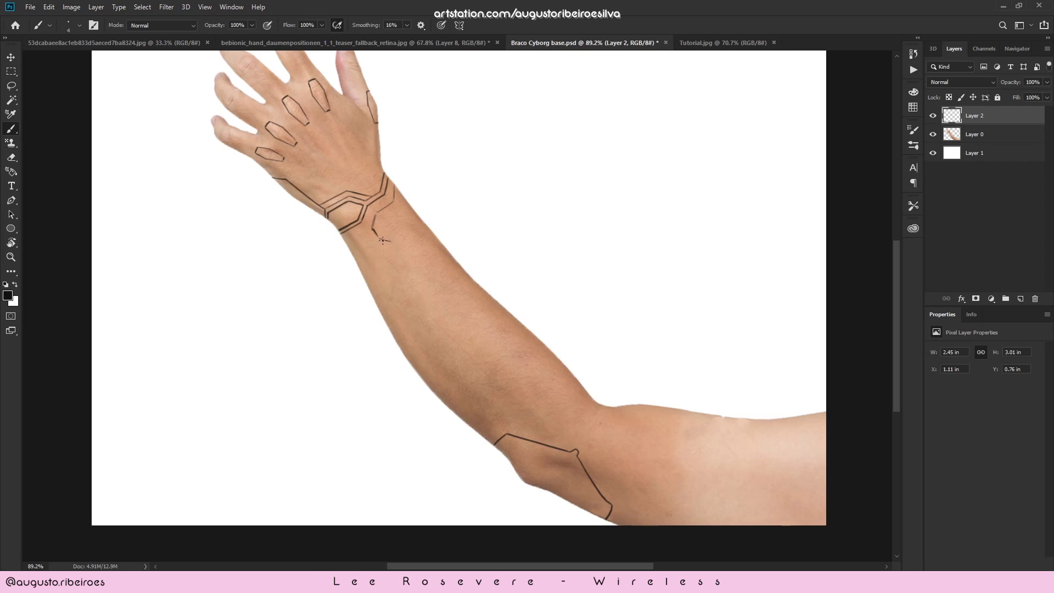
{"action": "left_click_drag", "start_coordinate": [450, 319], "coordinate": [455, 325]}
{"action": "key", "text": "ctrl+z"}
{"action": "mouse_move", "coordinate": [390, 242]}
{"action": "left_mouse_down"}
{"action": "mouse_move", "coordinate": [484, 368]}
{"action": "mouse_move", "coordinate": [419, 279]}
{"action": "mouse_move", "coordinate": [499, 439]}
{"action": "mouse_move", "coordinate": [403, 256]}
{"action": "mouse_move", "coordinate": [453, 359]}
{"action": "left_mouse_up"}
{"action": "key", "text": "ctrl+z"}
{"action": "key", "text": "ctrl+z"}
{"action": "key", "text": "ctrl+z"}
{"action": "key", "text": "ctrl+z"}
- Extend the forearm panel outline in straight segments toward the elbow and across to the forearm's outer edge
{"action": "left_click_drag", "start_coordinate": [391, 242], "coordinate": [420, 261]}
{"action": "left_click", "coordinate": [415, 271], "text": "shift"}
{"action": "left_click", "coordinate": [470, 354], "text": "shift"}
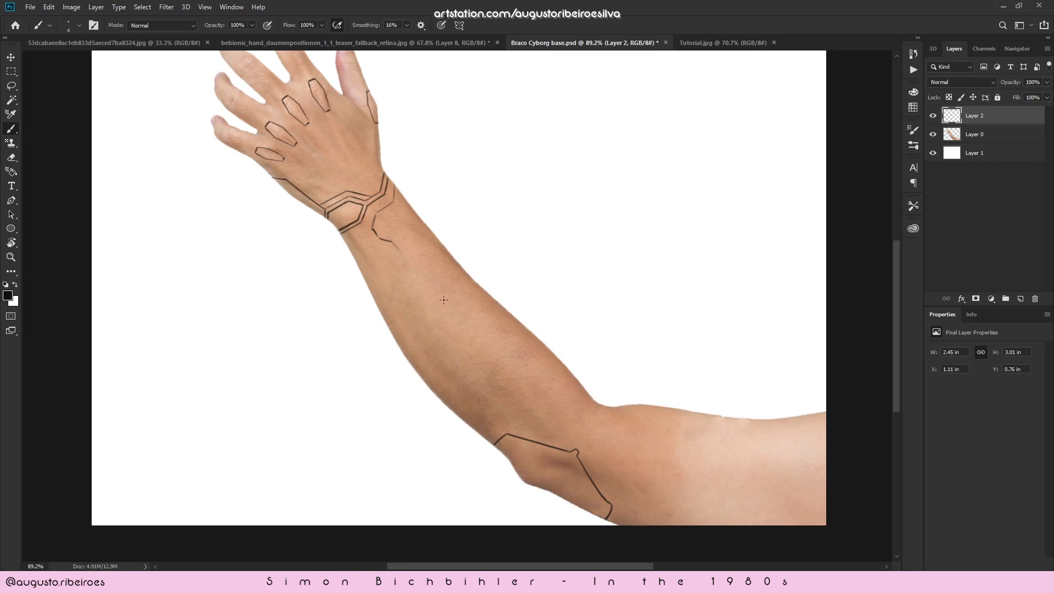
{"action": "left_click", "coordinate": [469, 353], "text": "shift"}
{"action": "key", "text": "ctrl+z"}
{"action": "key", "text": "ctrl+z"}
- On the arm photo layer, trace the forearm panel's wrist end and long inner edge with the Polygonal Lasso
{"action": "left_click", "coordinate": [960, 137]}
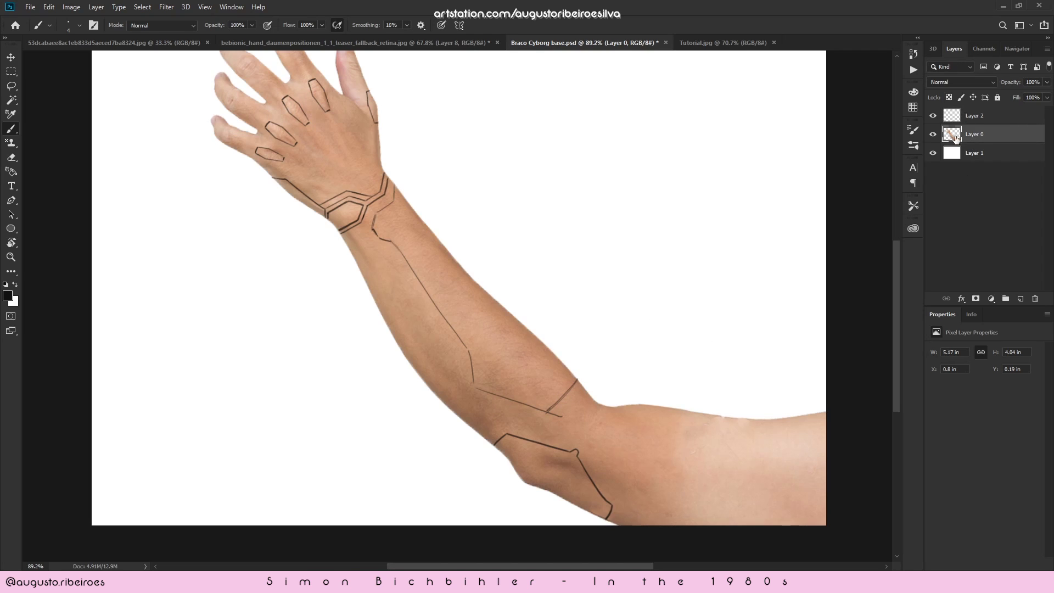
{"action": "key", "text": "l"}
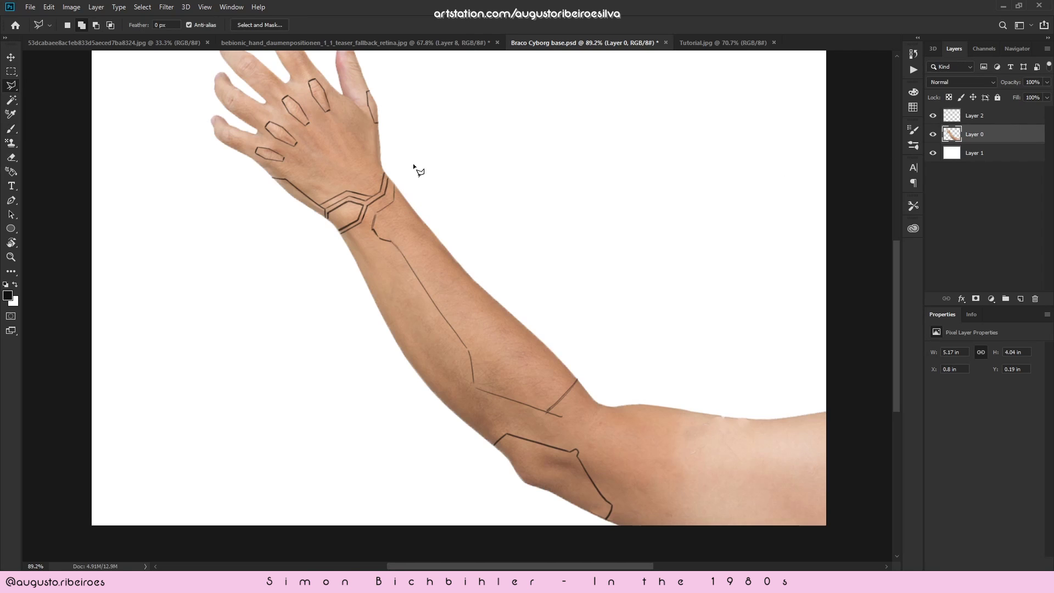
{"action": "key", "text": "z"}
{"action": "left_click_drag", "start_coordinate": [411, 188], "coordinate": [420, 168]}
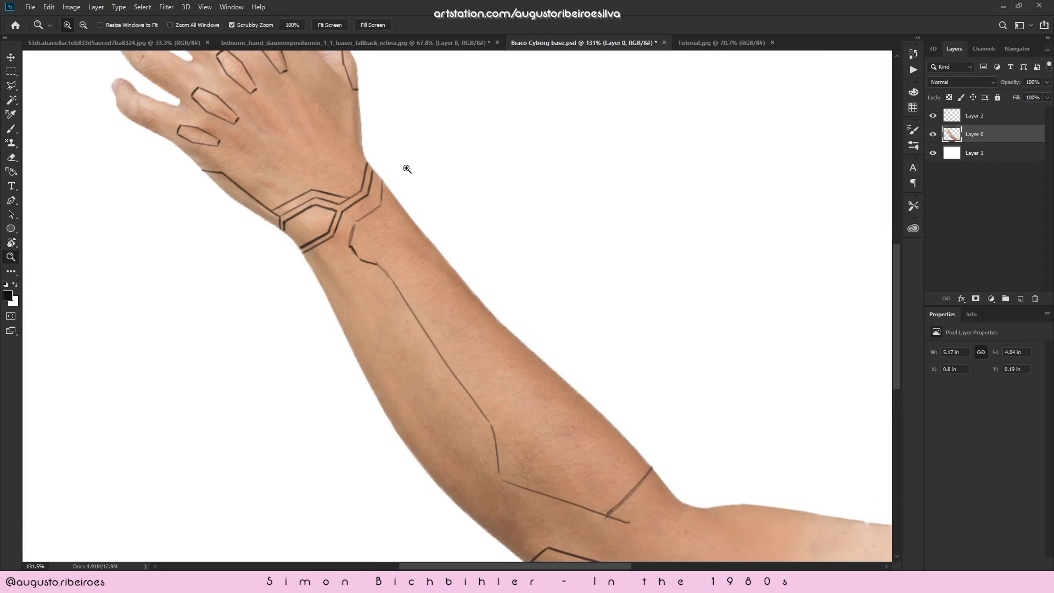
{"action": "key", "text": "l"}
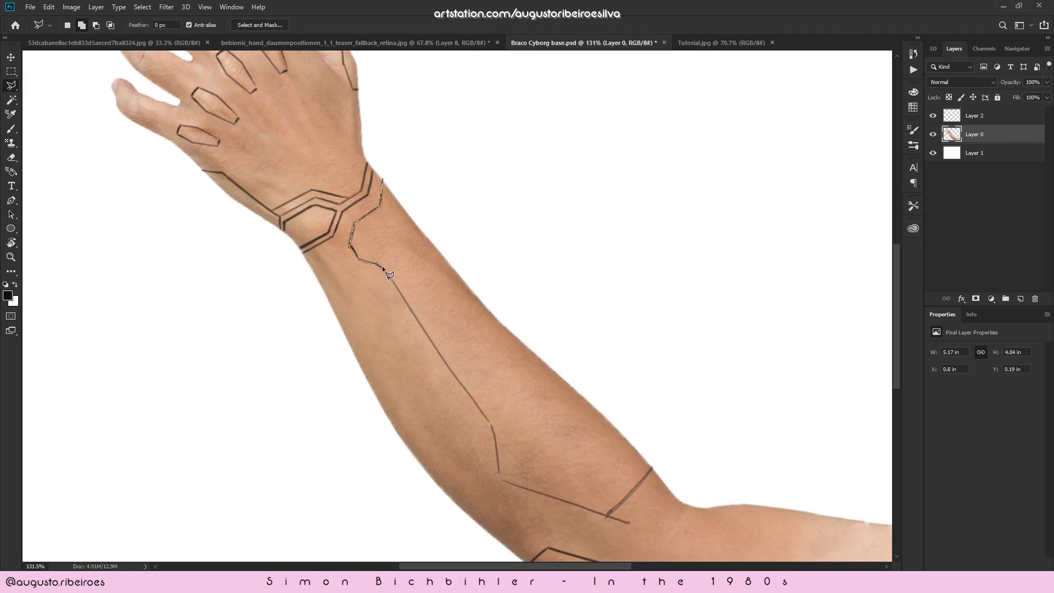
{"action": "double_click", "coordinate": [490, 423]}
- Add the rest of the forearm panel to the selection, following its elbow end and looping outside the arm's edge
{"action": "left_click", "coordinate": [489, 421]}
{"action": "left_click", "coordinate": [499, 475]}
{"action": "left_click", "coordinate": [607, 514]}
{"action": "left_click", "coordinate": [652, 466]}
{"action": "left_click", "coordinate": [583, 300]}
{"action": "left_click", "coordinate": [512, 214]}
{"action": "left_click", "coordinate": [450, 171]}
{"action": "left_click", "coordinate": [409, 165]}
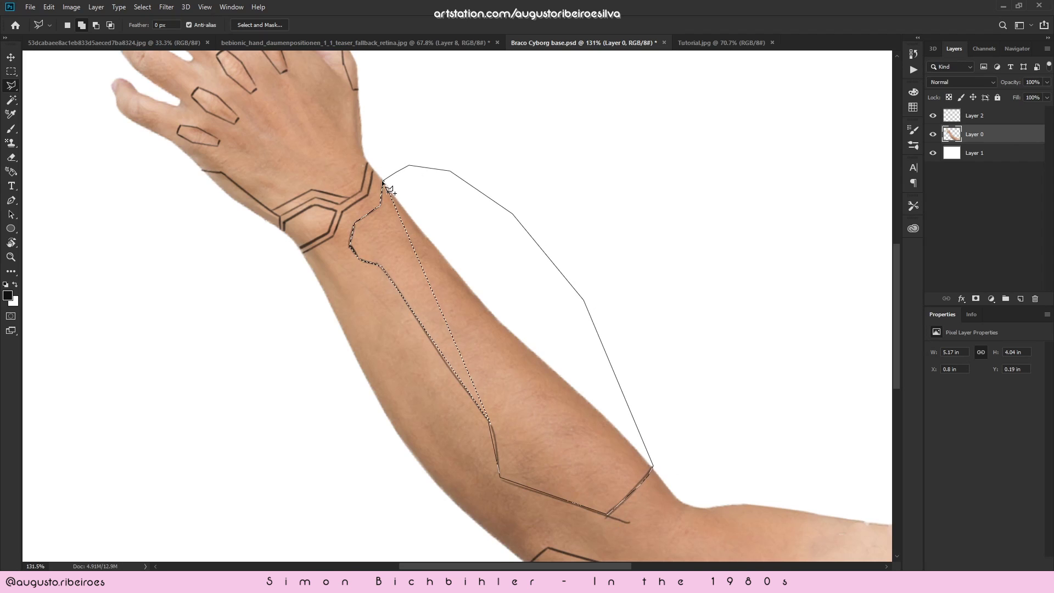
{"action": "left_click", "coordinate": [406, 255]}
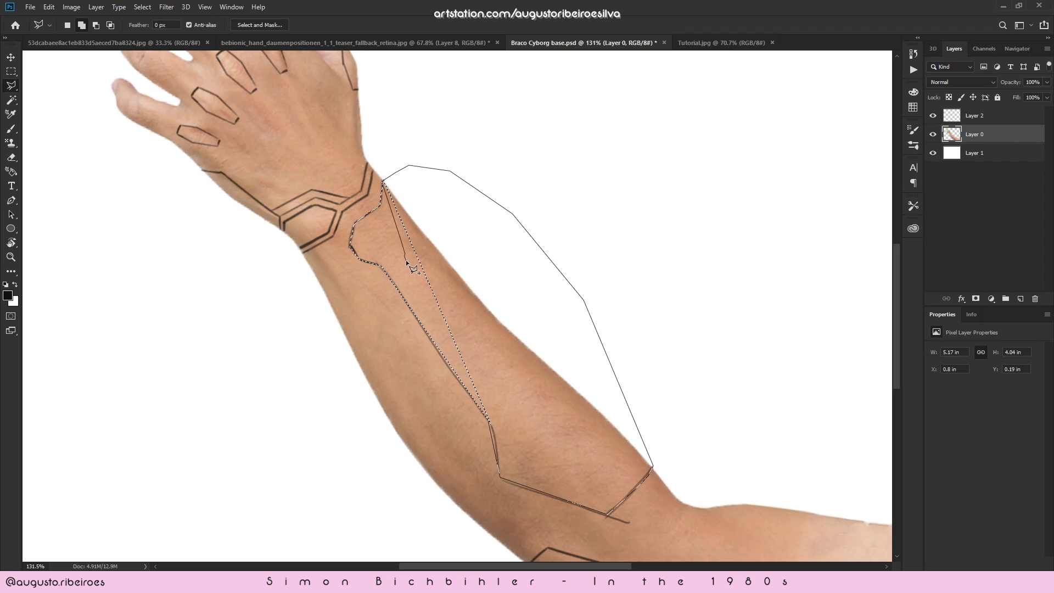
{"action": "double_click", "coordinate": [461, 366]}
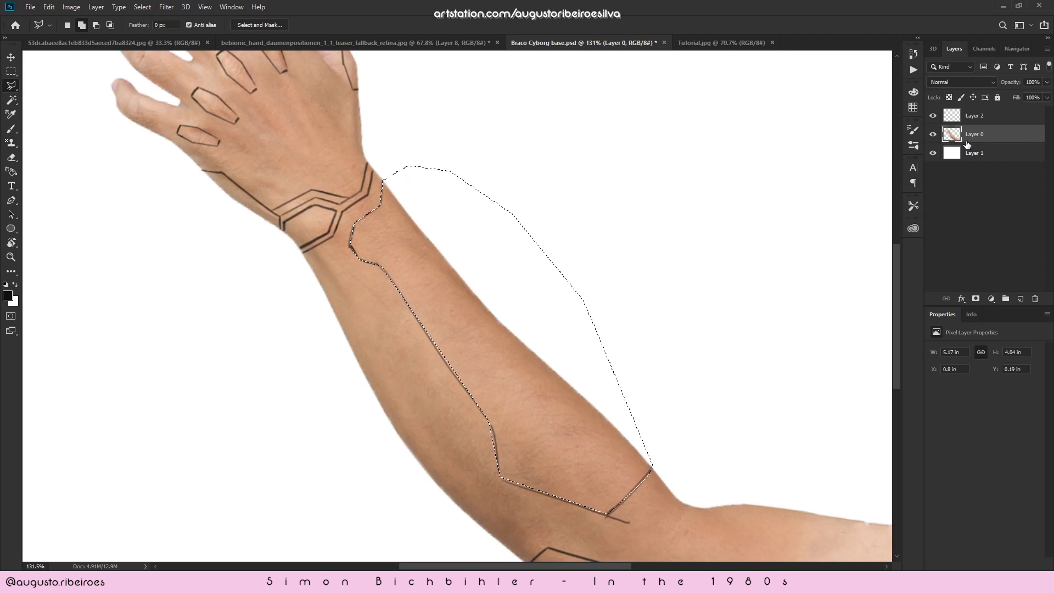
- Copy the selected forearm area to a new layer and check the cutout by briefly hiding the arm photo
{"action": "key", "text": "ctrl+j"}
{"action": "left_click", "coordinate": [932, 153]}
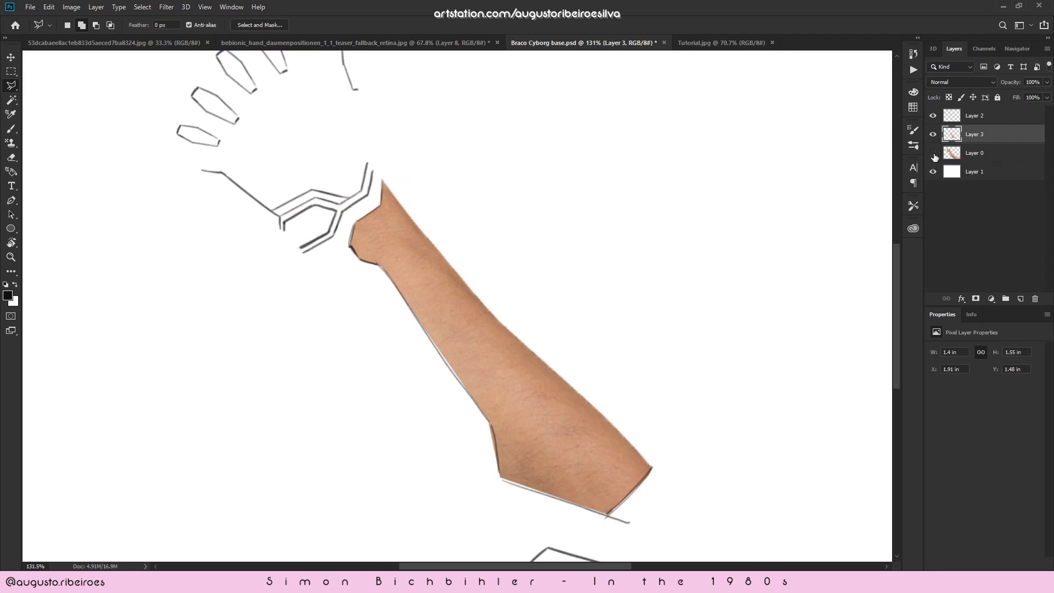
{"action": "left_click", "coordinate": [933, 153]}
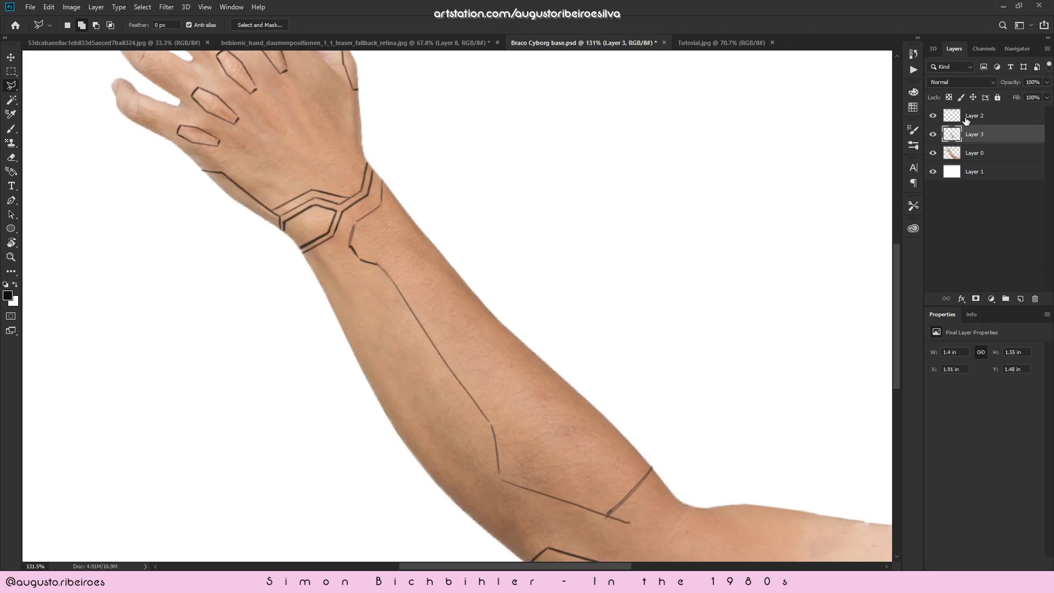
- Erase the sketched forearm panel lines from Layer 2 with an enlarged eraser
{"action": "left_click", "coordinate": [965, 121]}
{"action": "key", "text": "e"}
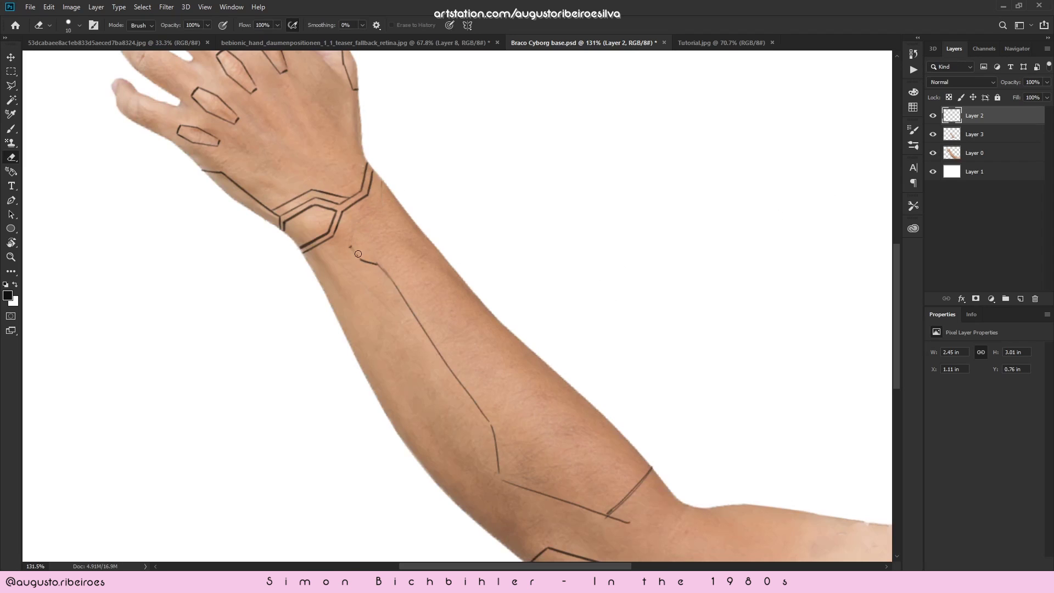
{"action": "key", "text": "bracketright"}
{"action": "key", "text": "bracketright"}
{"action": "key", "text": "bracketright"}
{"action": "left_click_drag", "start_coordinate": [350, 248], "coordinate": [409, 312]}
{"action": "mouse_move", "coordinate": [467, 414]}
{"action": "left_mouse_down"}
{"action": "mouse_move", "coordinate": [449, 372]}
{"action": "mouse_move", "coordinate": [485, 402]}
{"action": "mouse_move", "coordinate": [500, 436]}
{"action": "mouse_move", "coordinate": [584, 487]}
{"action": "mouse_move", "coordinate": [584, 509]}
{"action": "mouse_move", "coordinate": [626, 512]}
{"action": "mouse_move", "coordinate": [635, 499]}
{"action": "mouse_move", "coordinate": [615, 513]}
{"action": "left_mouse_up"}
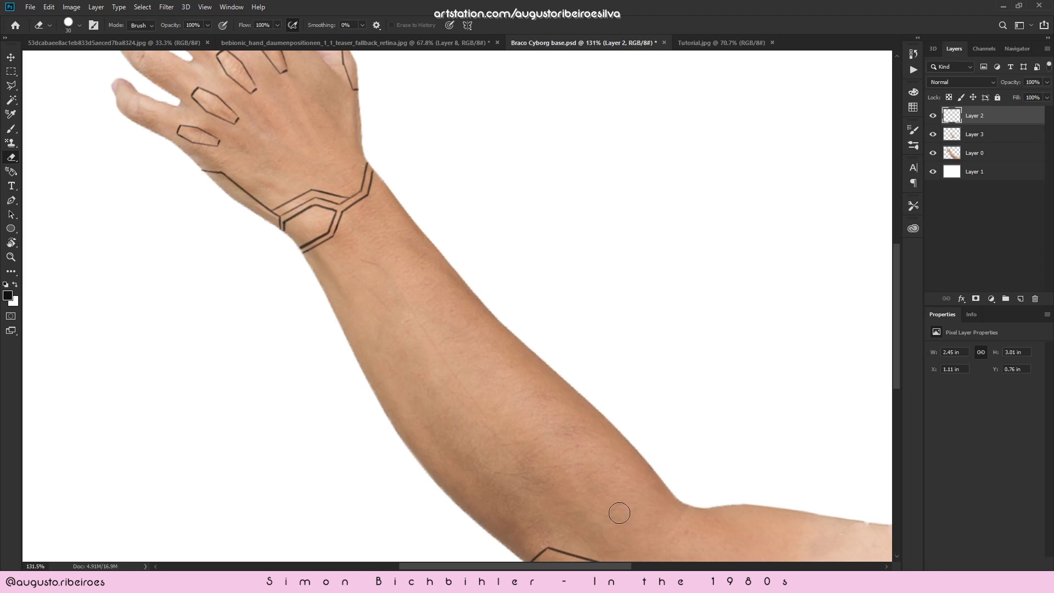
- Try darkening the forearm panel on Layer 3 with Levels and desaturating it with Hue/Saturation
{"action": "key", "text": "z"}
{"action": "mouse_move", "coordinate": [626, 357]}
{"action": "left_mouse_down"}
{"action": "mouse_move", "coordinate": [552, 311]}
{"action": "mouse_move", "coordinate": [575, 289]}
{"action": "left_mouse_up"}
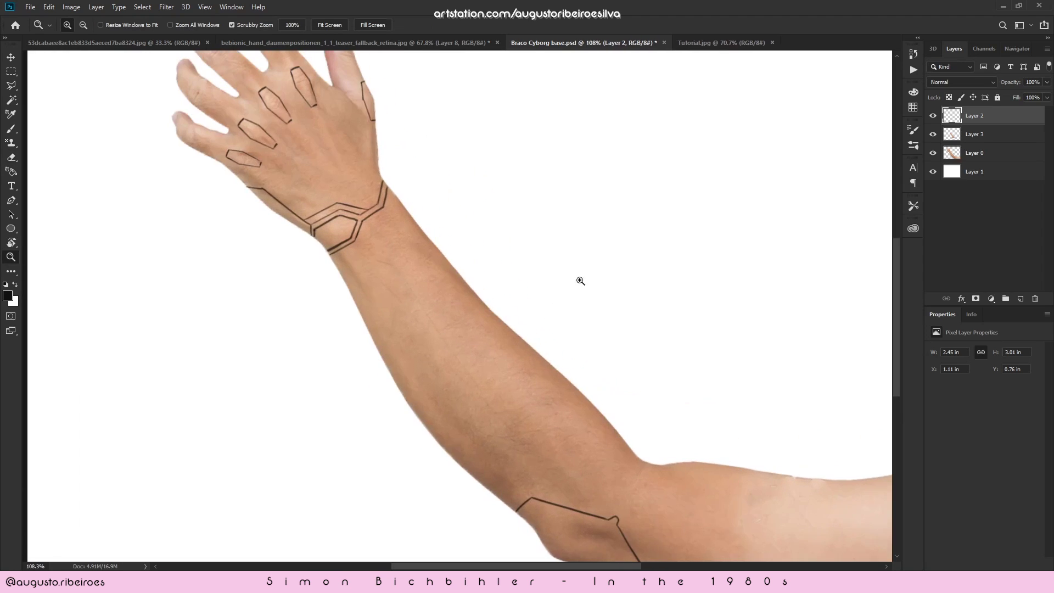
{"action": "left_click", "coordinate": [933, 134]}
{"action": "left_click", "coordinate": [932, 135]}
{"action": "left_click", "coordinate": [977, 135]}
{"action": "key", "text": "i"}
{"action": "key", "text": "ctrl+l"}
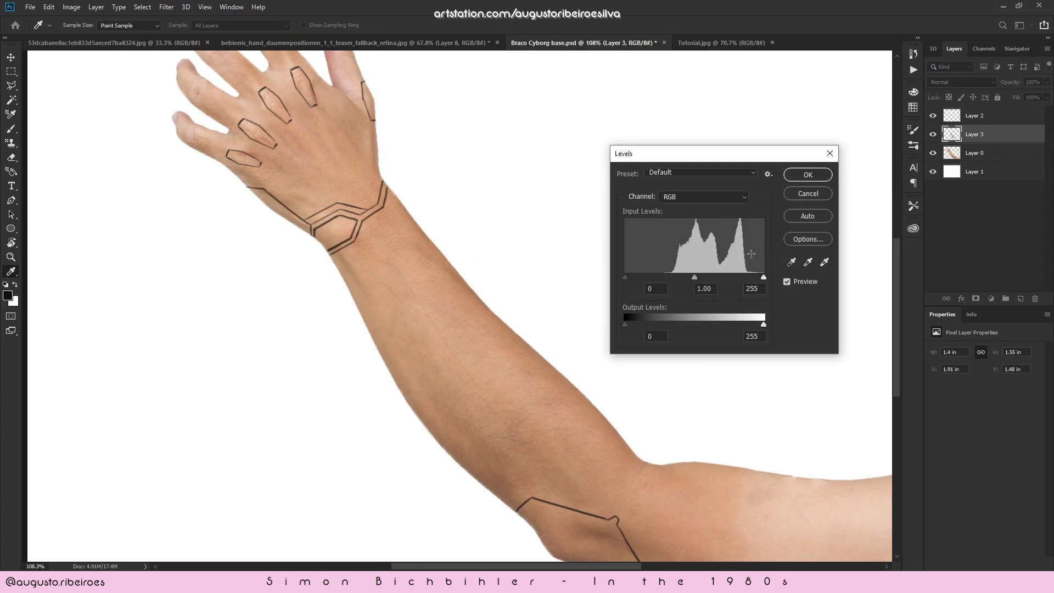
{"action": "left_click_drag", "start_coordinate": [695, 278], "coordinate": [704, 278]}
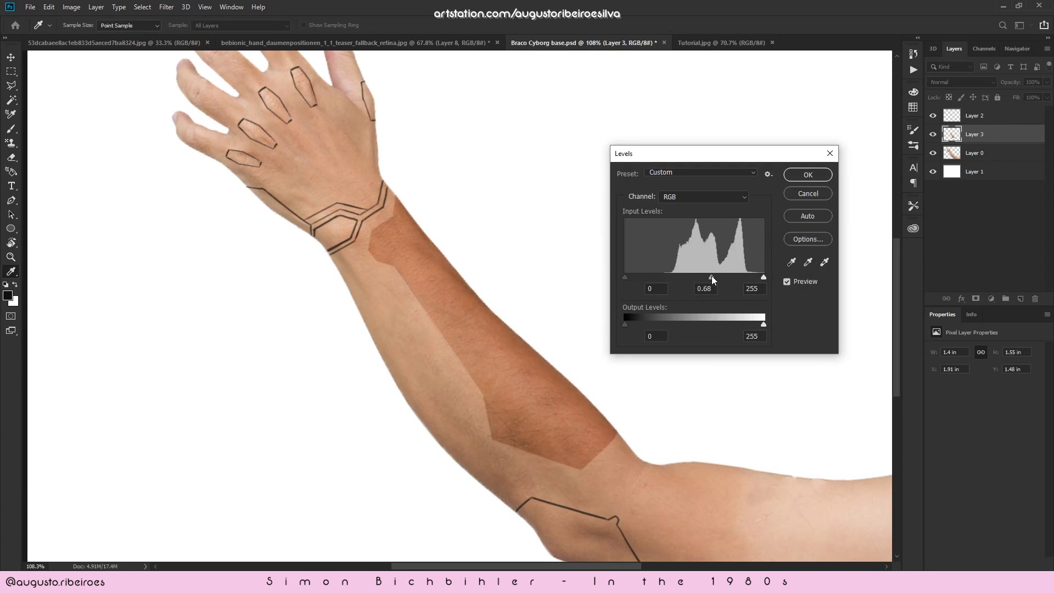
{"action": "mouse_move", "coordinate": [624, 278]}
{"action": "left_mouse_down"}
{"action": "mouse_move", "coordinate": [644, 274]}
{"action": "mouse_move", "coordinate": [634, 275]}
{"action": "left_mouse_up"}
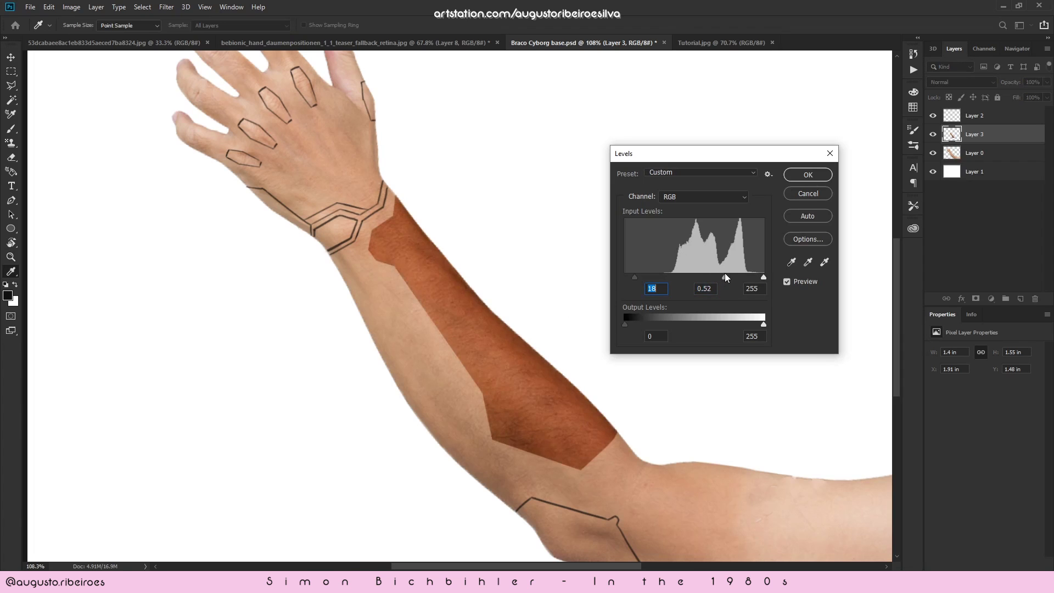
{"action": "left_click", "coordinate": [807, 174]}
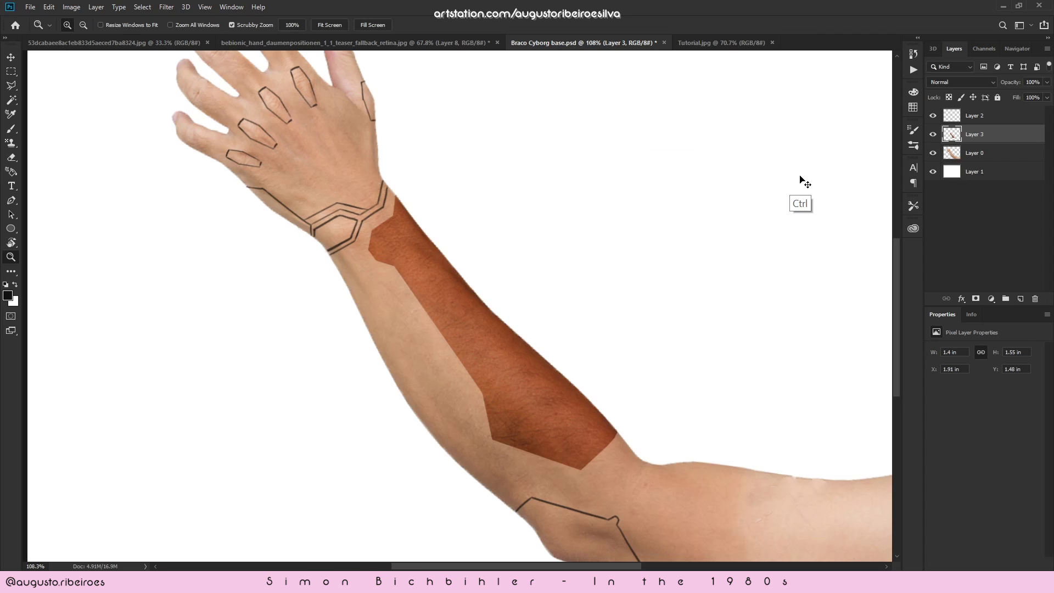
{"action": "key", "text": "ctrl+u"}
{"action": "left_click_drag", "start_coordinate": [789, 243], "coordinate": [776, 244]}
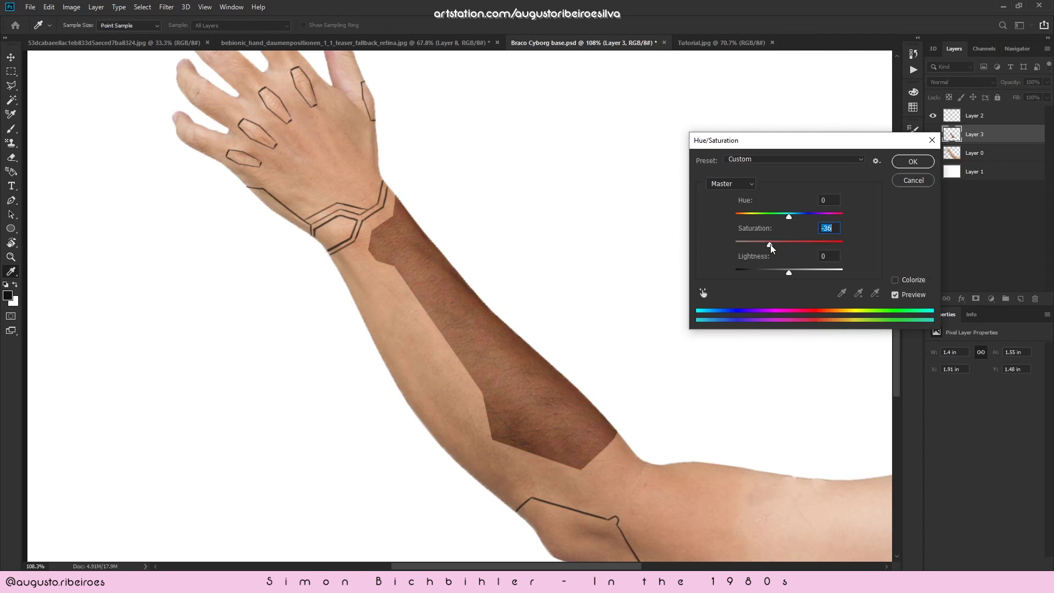
{"action": "left_click", "coordinate": [914, 180]}
{"action": "key", "text": "ctrl+z"}
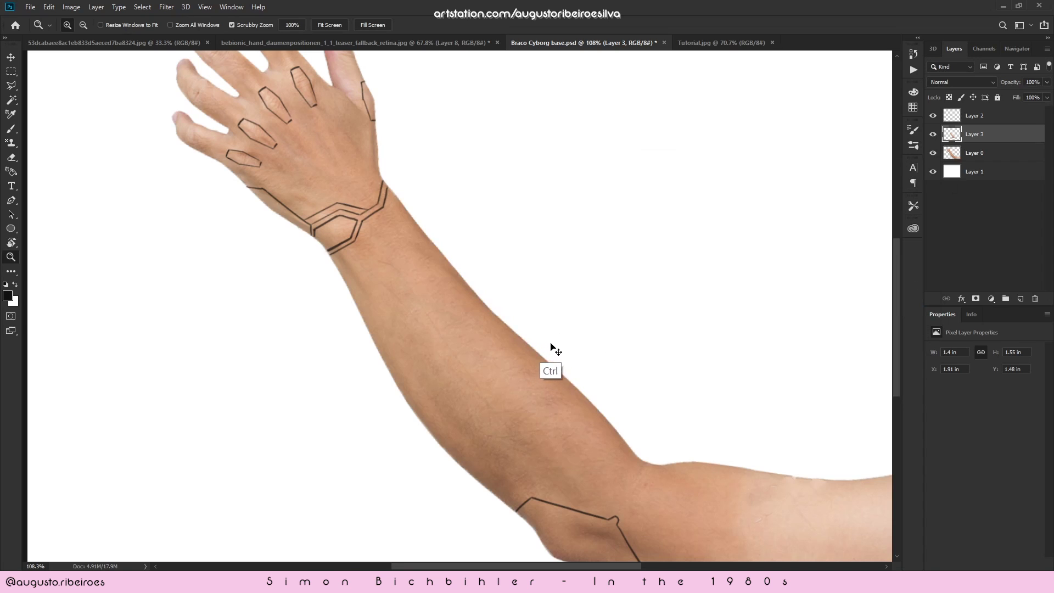
- Darken the forearm panel with Curves by lowering the midtones and the white point's output
{"action": "key", "text": "ctrl+m"}
{"action": "left_click_drag", "start_coordinate": [904, 101], "coordinate": [831, 78]}
{"action": "left_click_drag", "start_coordinate": [705, 175], "coordinate": [702, 203]}
{"action": "left_click_drag", "start_coordinate": [757, 124], "coordinate": [763, 131]}
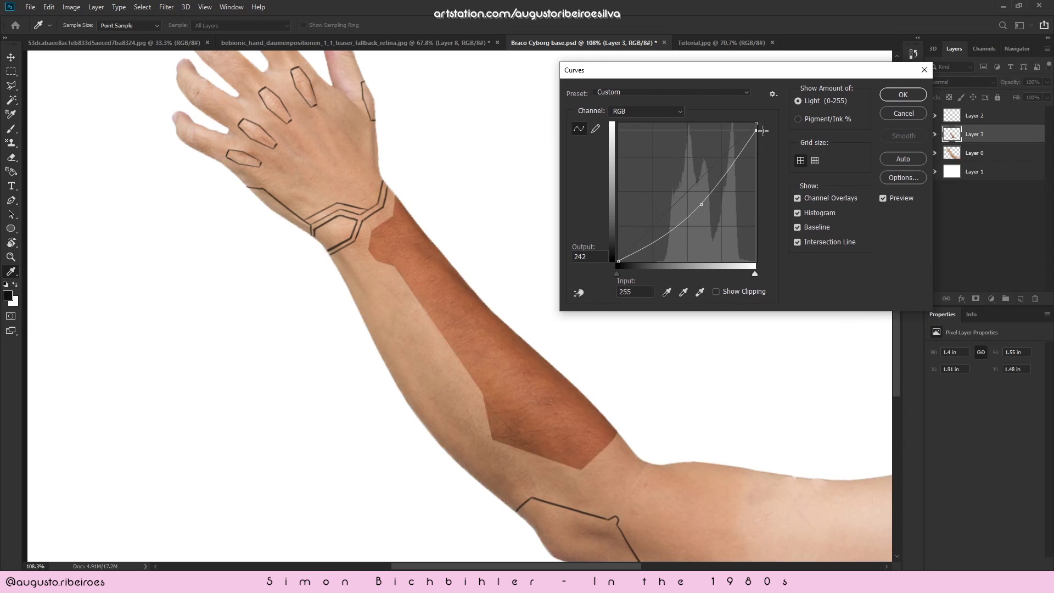
{"action": "left_click", "coordinate": [898, 95]}
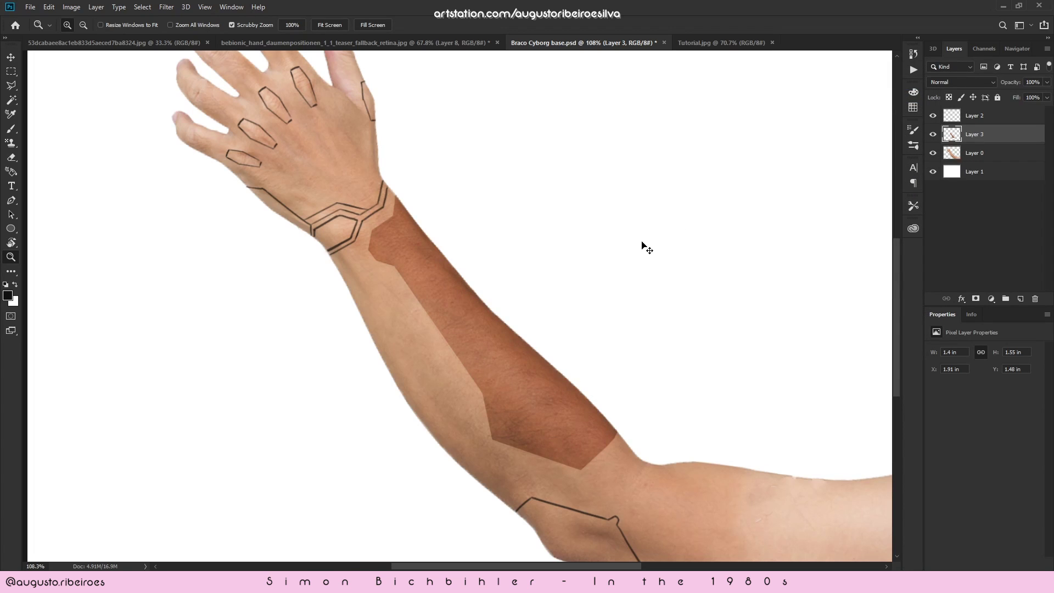
- Mute the forearm panel with Hue/Saturation, setting saturation to -24 and lightness to -9
{"action": "key", "text": "ctrl+l"}
{"action": "left_click", "coordinate": [808, 193]}
{"action": "key", "text": "ctrl+u"}
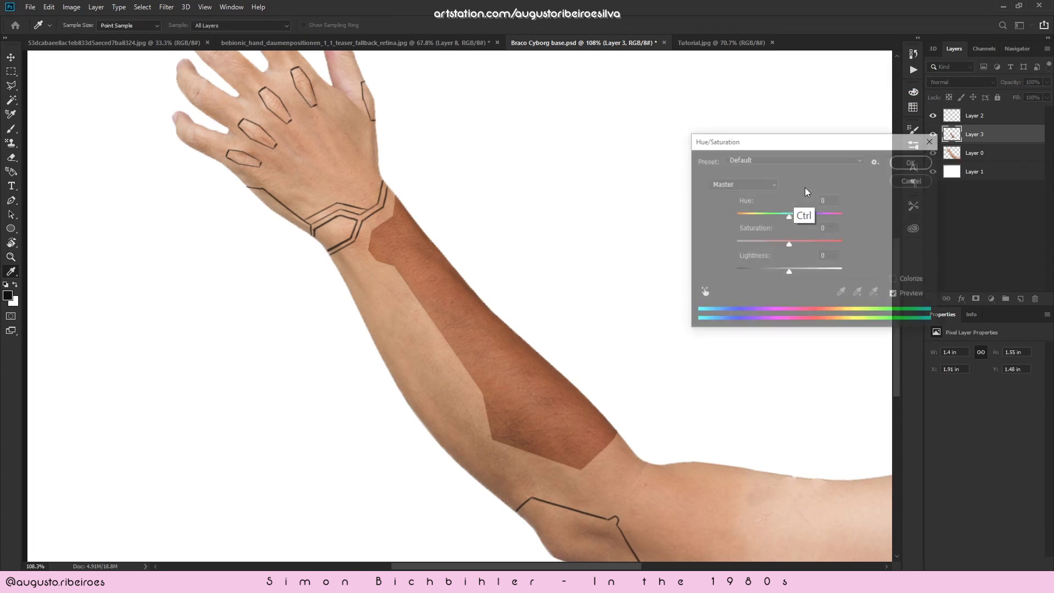
{"action": "mouse_move", "coordinate": [789, 244]}
{"action": "left_mouse_down"}
{"action": "mouse_move", "coordinate": [776, 243]}
{"action": "mouse_move", "coordinate": [784, 272]}
{"action": "mouse_move", "coordinate": [772, 245]}
{"action": "left_mouse_up"}
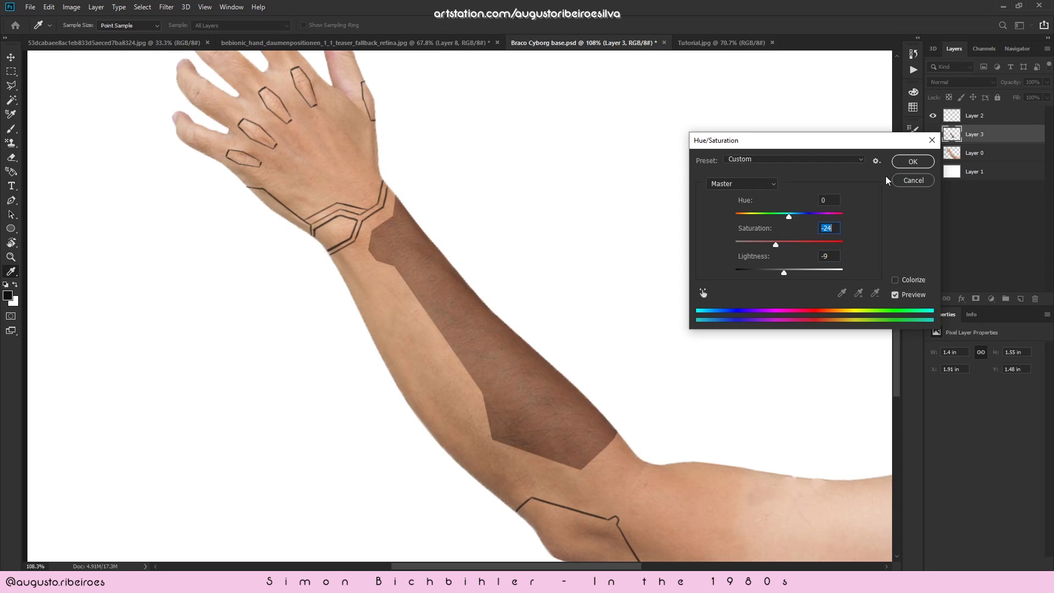
{"action": "left_click", "coordinate": [914, 159]}
{"action": "left_click_drag", "start_coordinate": [624, 326], "coordinate": [571, 334]}
{"action": "left_click_drag", "start_coordinate": [606, 324], "coordinate": [531, 302]}
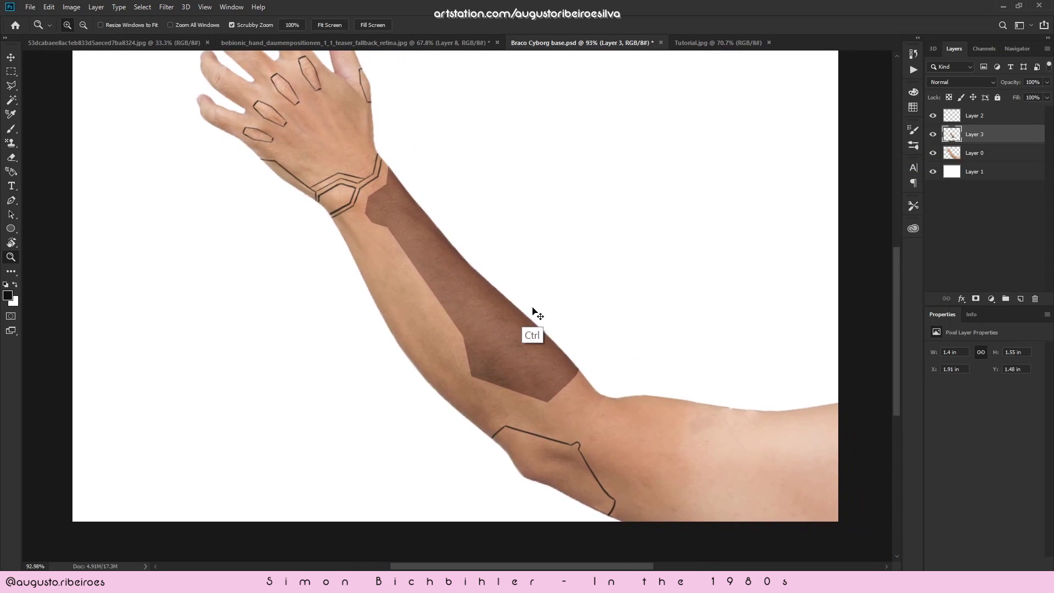
{"action": "key", "text": "ctrl+t"}
{"action": "left_click_drag", "start_coordinate": [607, 158], "coordinate": [599, 146]}
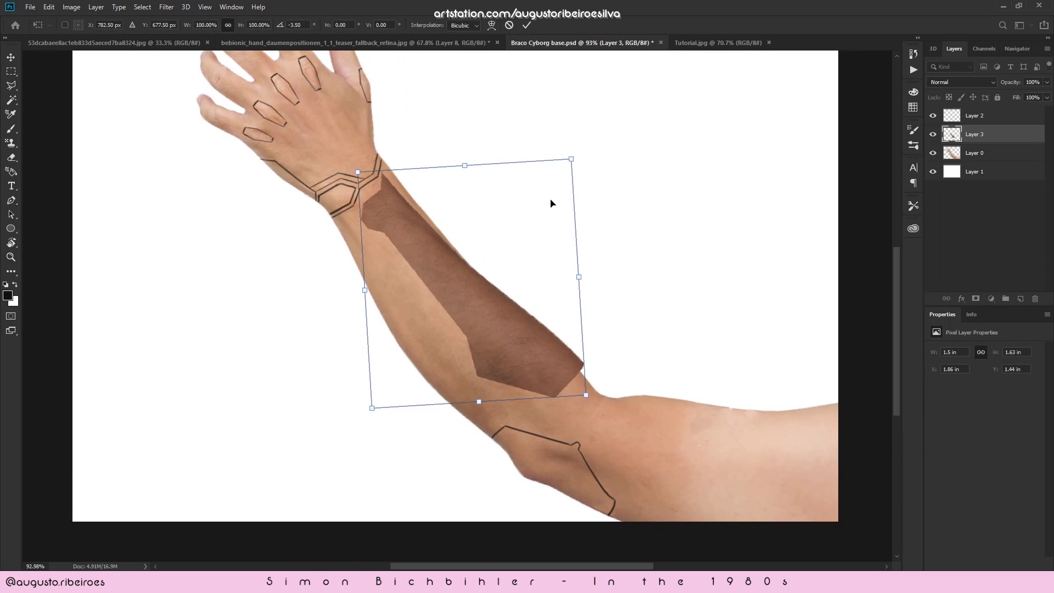
{"action": "key", "text": "ctrl+z"}
{"action": "key", "text": "Escape"}
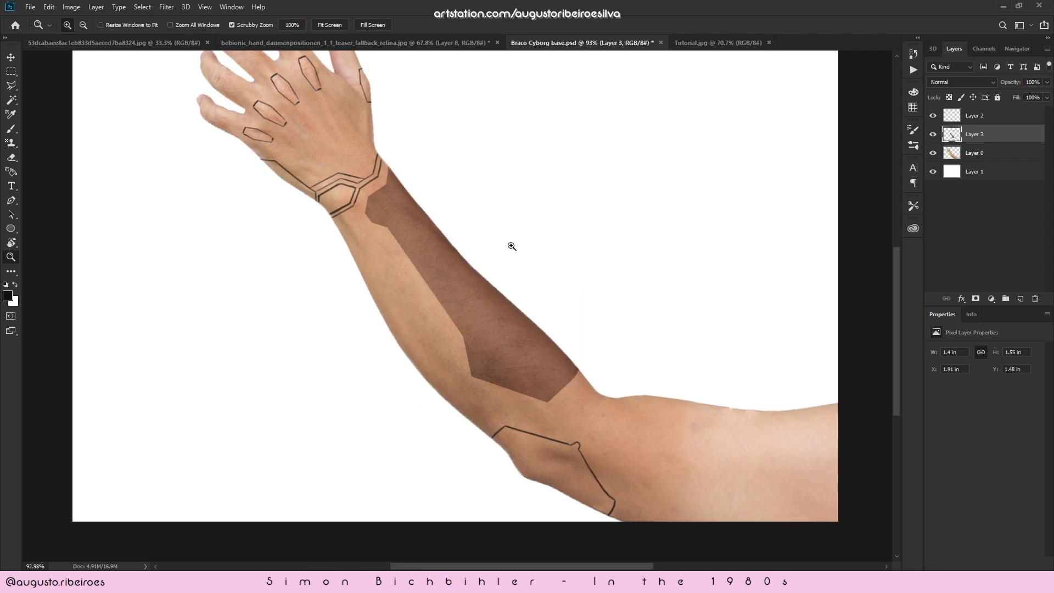
{"action": "key", "text": "v"}
{"action": "left_click_drag", "start_coordinate": [497, 305], "coordinate": [519, 288]}
{"action": "key", "text": "ctrl+z"}
- Load the forearm panel's shape on Layer 3 as a selection and make Layer 3 the active layer
{"action": "left_click", "coordinate": [954, 134], "text": "ctrl"}
{"action": "left_click", "coordinate": [954, 156]}
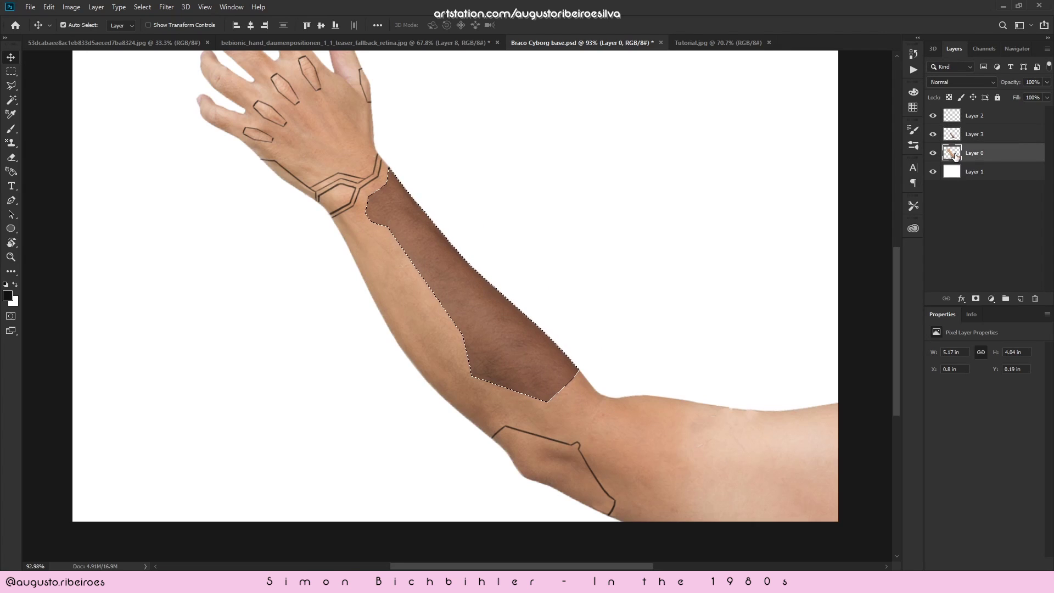
{"action": "left_click", "coordinate": [966, 134]}
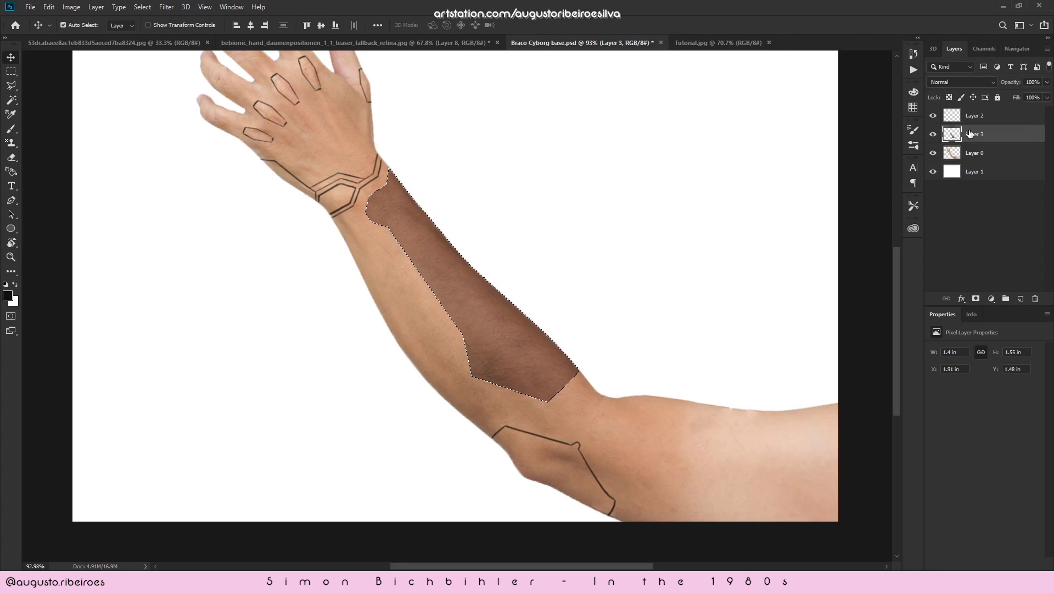
{"action": "key", "text": "ctrl+t"}
{"action": "key", "text": "Escape"}
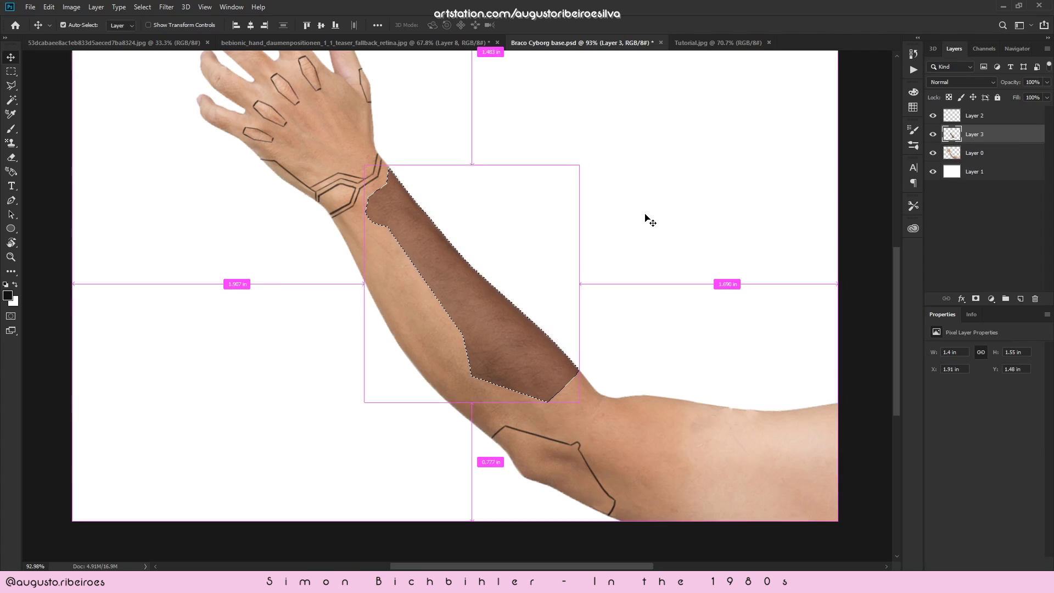
- Try moving and rotating the selected forearm panel away from its cutout with Free Transform
{"action": "left_click_drag", "start_coordinate": [531, 318], "coordinate": [553, 301]}
{"action": "key", "text": "ctrl+z"}
{"action": "key", "text": "ctrl+t"}
{"action": "left_click_drag", "start_coordinate": [616, 177], "coordinate": [596, 140]}
{"action": "left_click_drag", "start_coordinate": [539, 236], "coordinate": [559, 212]}
{"action": "key", "text": "ctrl+z"}
{"action": "key", "text": "Return"}
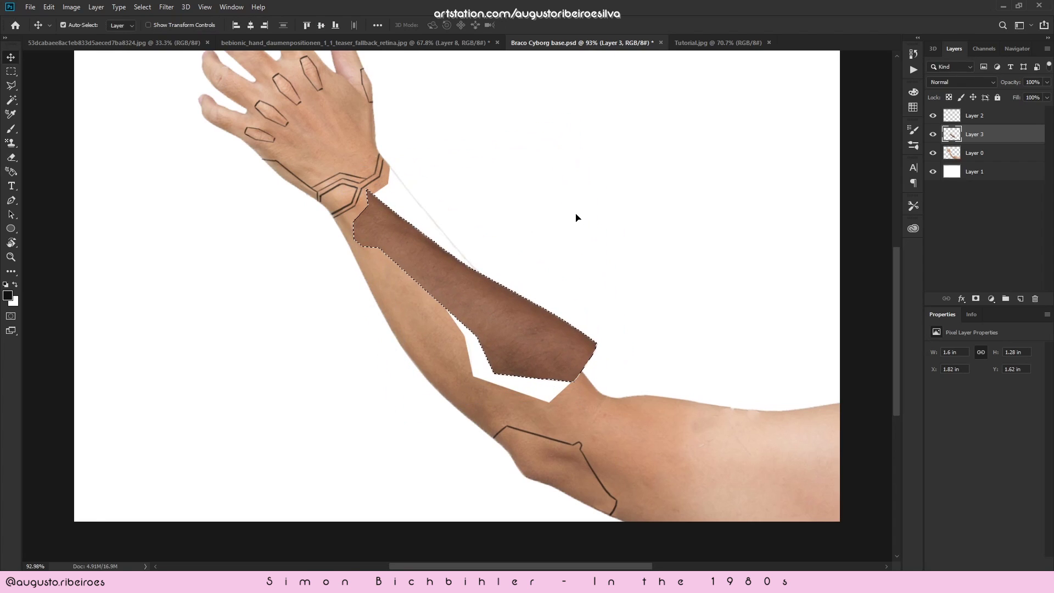
{"action": "key", "text": "ctrl+z"}
- Free-transform the forearm panel, scaling it to about 99% and rotating it about -3.9° while shifting it outward from the arm
{"action": "key", "text": "ctrl+t"}
{"action": "left_click_drag", "start_coordinate": [602, 184], "coordinate": [615, 161]}
{"action": "left_click_drag", "start_coordinate": [561, 232], "coordinate": [566, 229]}
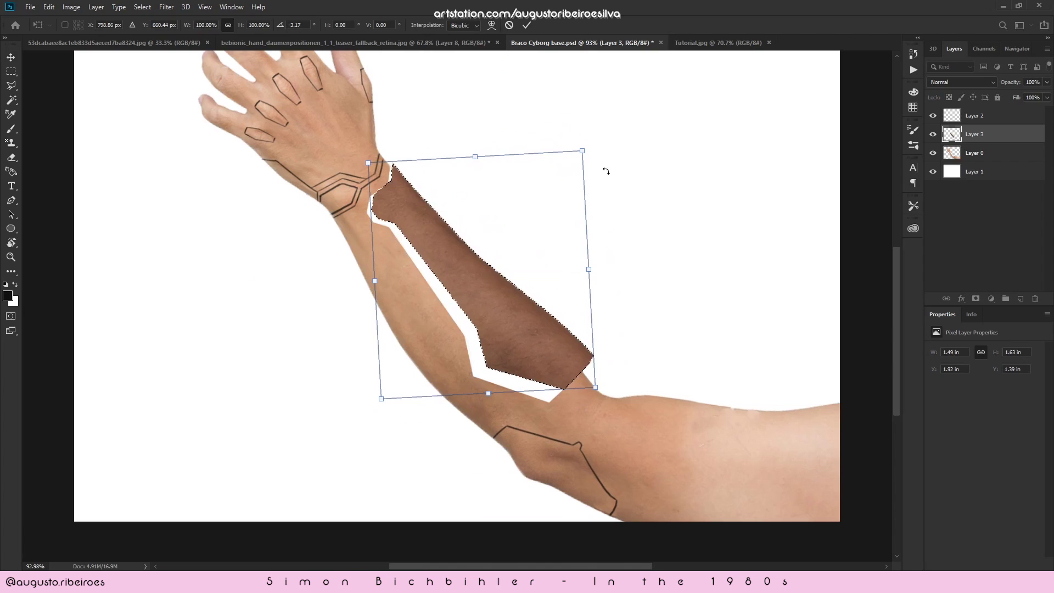
{"action": "left_click_drag", "start_coordinate": [594, 387], "coordinate": [591, 385]}
{"action": "mouse_move", "coordinate": [595, 143]}
{"action": "left_mouse_down"}
{"action": "mouse_move", "coordinate": [609, 141]}
{"action": "mouse_move", "coordinate": [610, 152]}
{"action": "left_mouse_up"}
{"action": "mouse_move", "coordinate": [512, 202]}
{"action": "left_mouse_down"}
{"action": "mouse_move", "coordinate": [516, 211]}
{"action": "mouse_move", "coordinate": [512, 204]}
{"action": "left_mouse_up"}
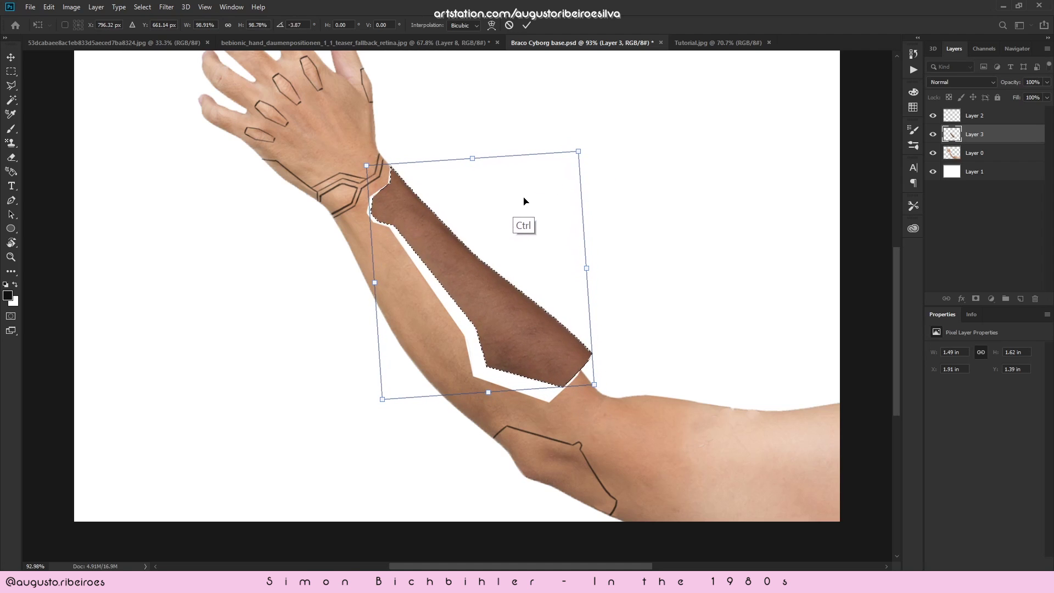
- Rotate the forearm panel to about -6.4°, shift it slightly farther outward, apply the transform and clear the selection
{"action": "left_click_drag", "start_coordinate": [586, 186], "coordinate": [581, 182]}
{"action": "mouse_move", "coordinate": [533, 210]}
{"action": "left_mouse_down"}
{"action": "mouse_move", "coordinate": [542, 197]}
{"action": "mouse_move", "coordinate": [538, 205]}
{"action": "left_mouse_up"}
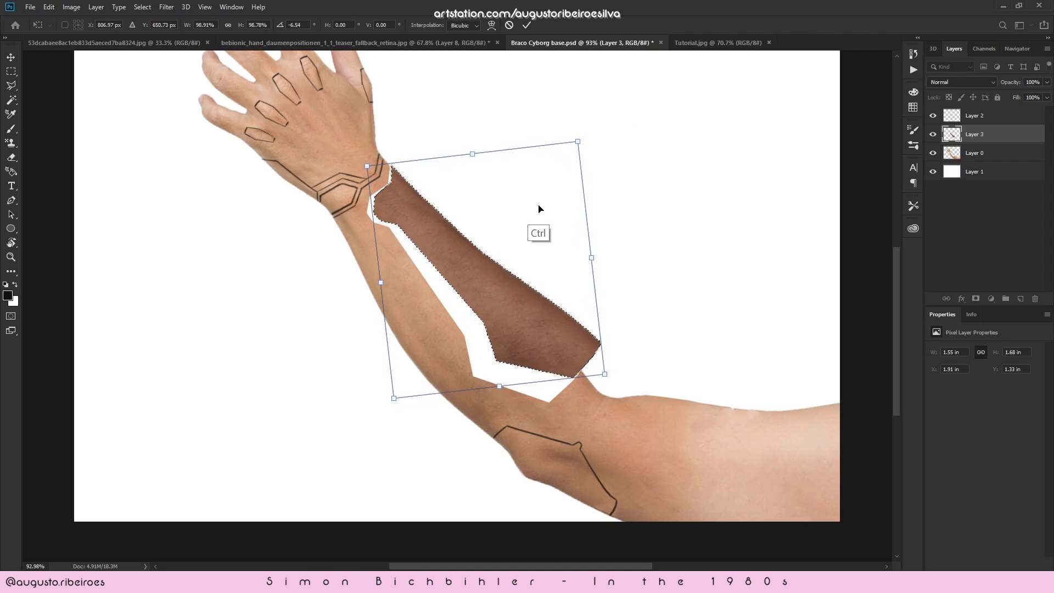
{"action": "key", "text": "ctrl+z"}
{"action": "key", "text": "ctrl+z"}
{"action": "left_click_drag", "start_coordinate": [586, 181], "coordinate": [581, 176]}
{"action": "mouse_move", "coordinate": [548, 224]}
{"action": "left_mouse_down"}
{"action": "mouse_move", "coordinate": [557, 210]}
{"action": "mouse_move", "coordinate": [553, 219]}
{"action": "left_mouse_up"}
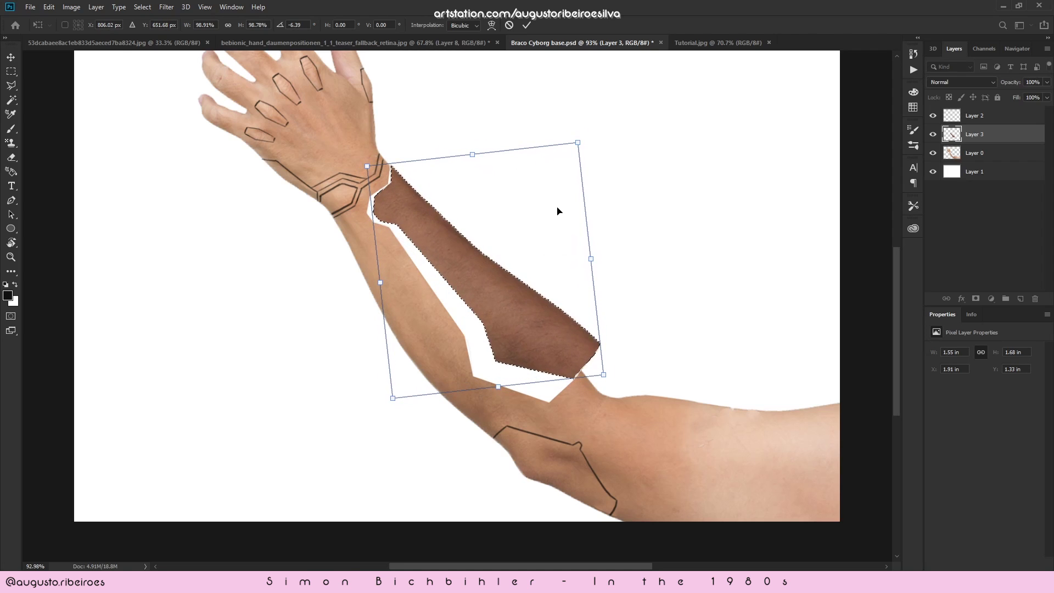
{"action": "key", "text": "Return"}
{"action": "key", "text": "ctrl+d"}
- Lasso a narrow panel along the forearm's lower edge on Layer 0 and cut it onto its own layer
{"action": "key", "text": "z"}
{"action": "left_click_drag", "start_coordinate": [616, 250], "coordinate": [498, 232]}
{"action": "left_click_drag", "start_coordinate": [479, 271], "coordinate": [550, 282]}
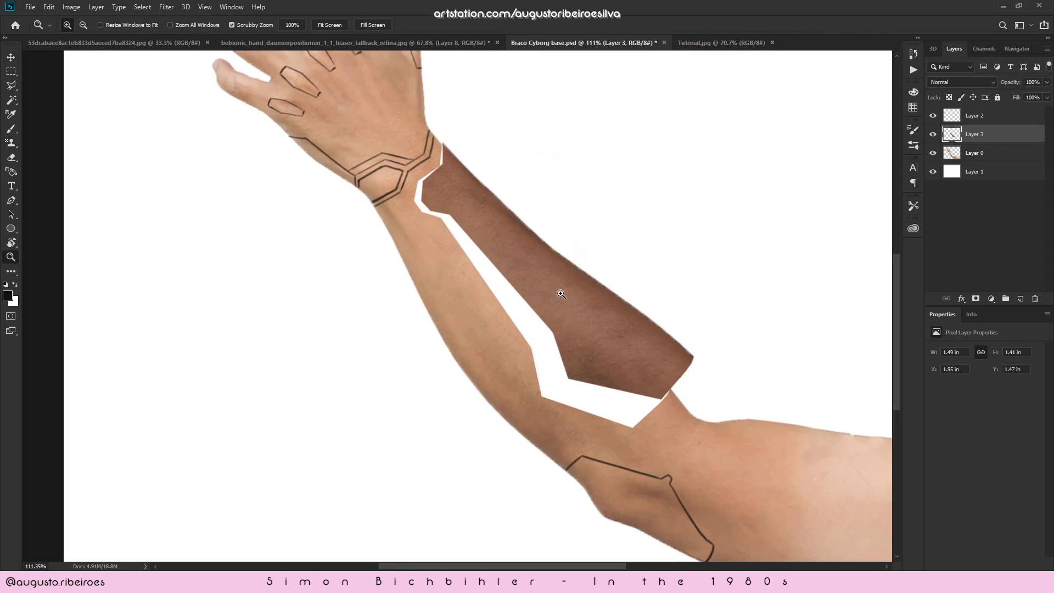
{"action": "left_click", "coordinate": [976, 155]}
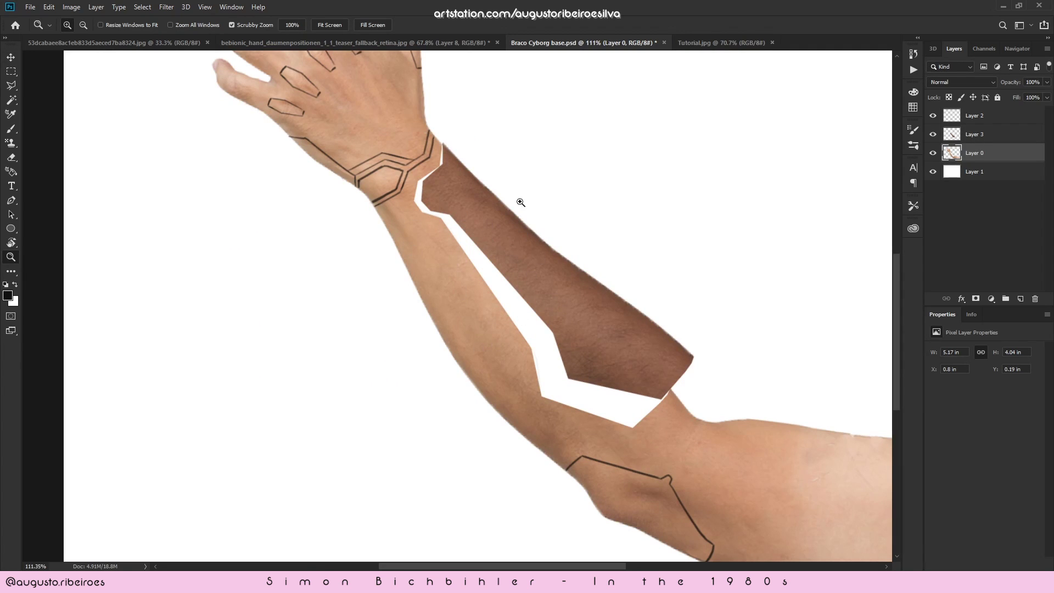
{"action": "left_click_drag", "start_coordinate": [612, 235], "coordinate": [544, 226]}
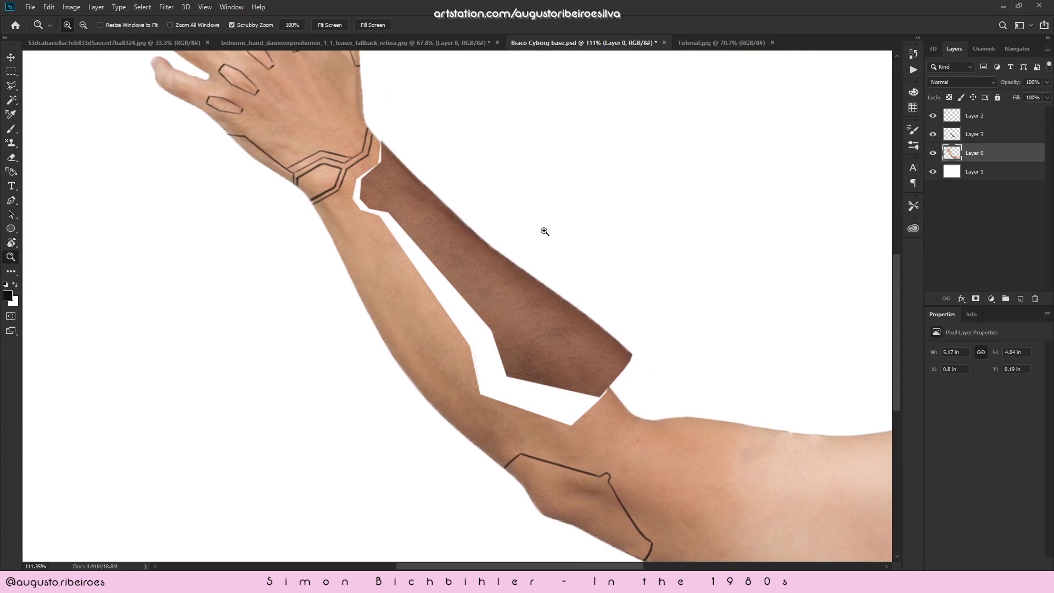
{"action": "key", "text": "l"}
{"action": "left_click", "coordinate": [325, 231]}
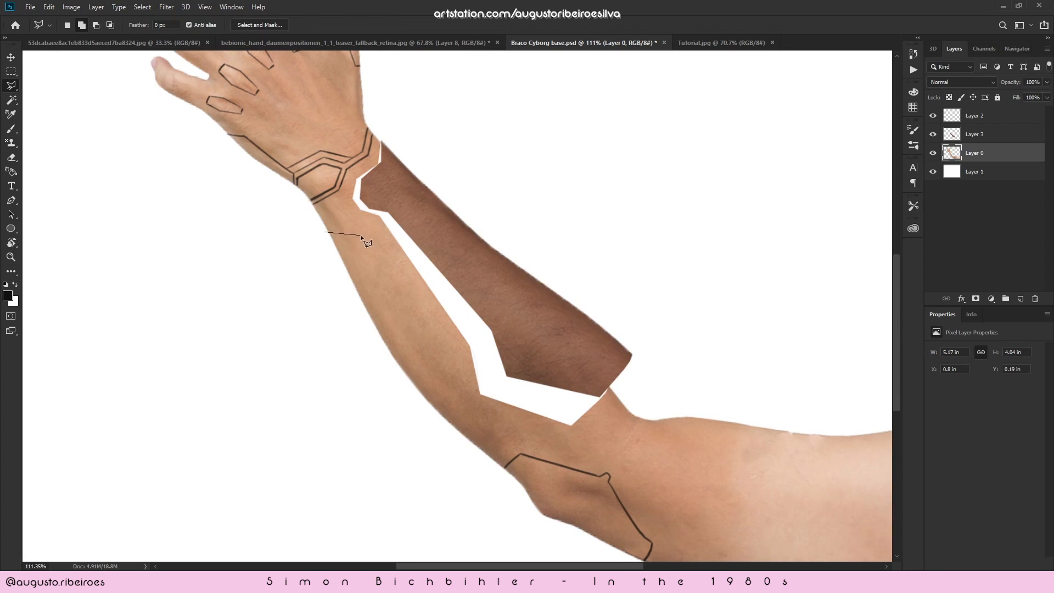
{"action": "left_click", "coordinate": [387, 378]}
{"action": "double_click", "coordinate": [324, 232]}
{"action": "key", "text": "ctrl+shift+j"}
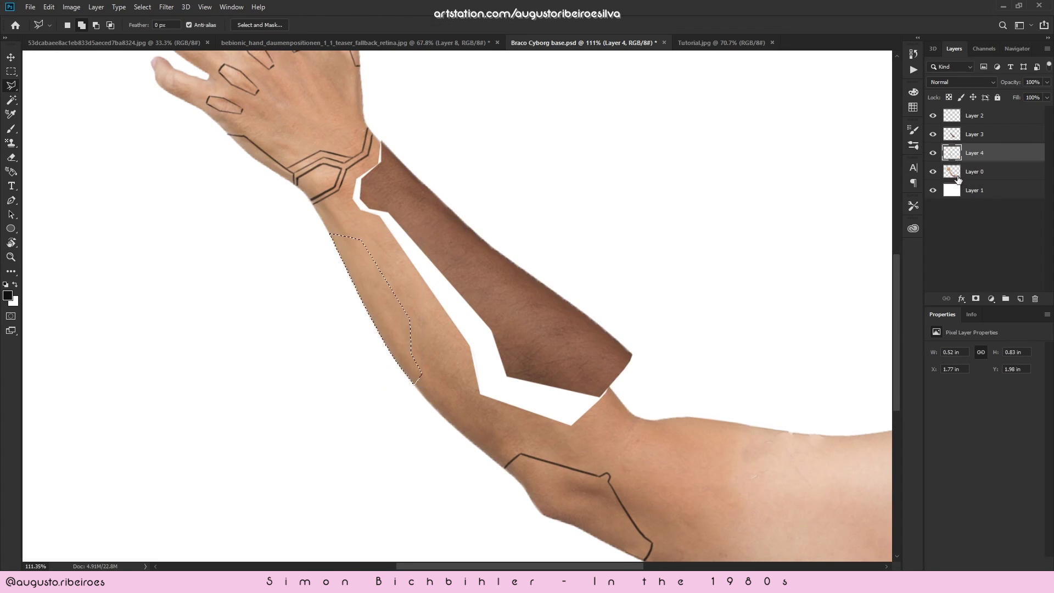
- Rotate the narrow lower forearm panel slightly and move it outward to open a gap from the arm
{"action": "key", "text": "ctrl+t"}
{"action": "left_click_drag", "start_coordinate": [433, 215], "coordinate": [446, 228]}
{"action": "key", "text": "Return"}
{"action": "key", "text": "v"}
{"action": "left_click_drag", "start_coordinate": [502, 275], "coordinate": [503, 282]}
{"action": "key", "text": "ctrl+t"}
{"action": "left_click_drag", "start_coordinate": [648, 133], "coordinate": [654, 151]}
{"action": "left_click_drag", "start_coordinate": [573, 172], "coordinate": [595, 179]}
{"action": "key", "text": "Return"}
- Lasso the outlined thumb and knuckle panels on Layer 0 and cut them onto a new layer
{"action": "key", "text": "z"}
{"action": "left_click_drag", "start_coordinate": [623, 273], "coordinate": [586, 273]}
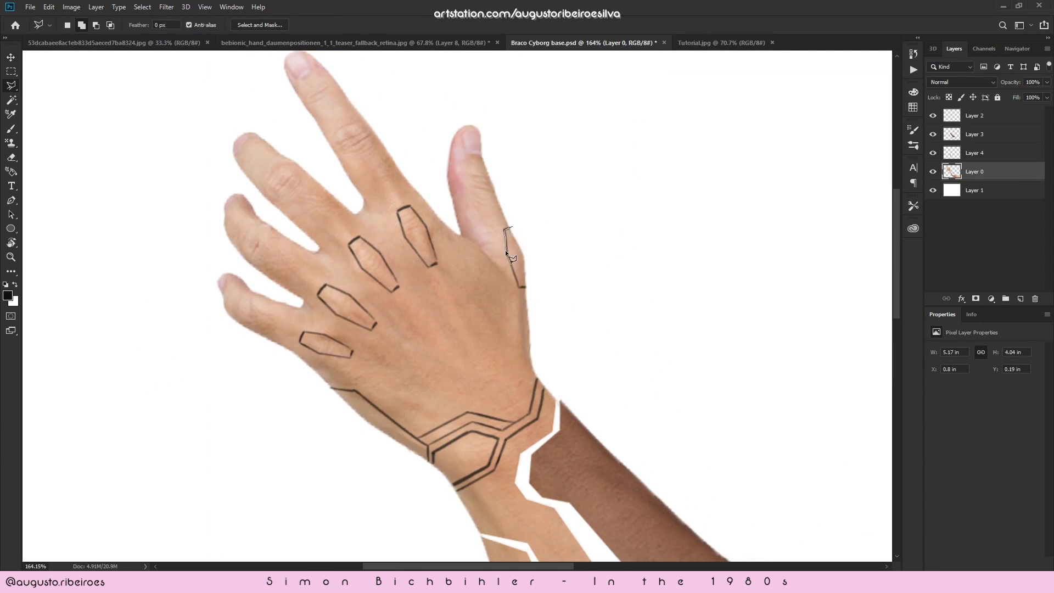
{"action": "left_click", "coordinate": [359, 237]}
{"action": "left_click", "coordinate": [350, 245]}
{"action": "left_click", "coordinate": [362, 268]}
{"action": "left_click", "coordinate": [391, 291]}
{"action": "left_click", "coordinate": [398, 286]}
{"action": "left_click", "coordinate": [379, 253]}
{"action": "left_click", "coordinate": [359, 237]}
{"action": "left_click", "coordinate": [327, 284]}
{"action": "left_click", "coordinate": [301, 333]}
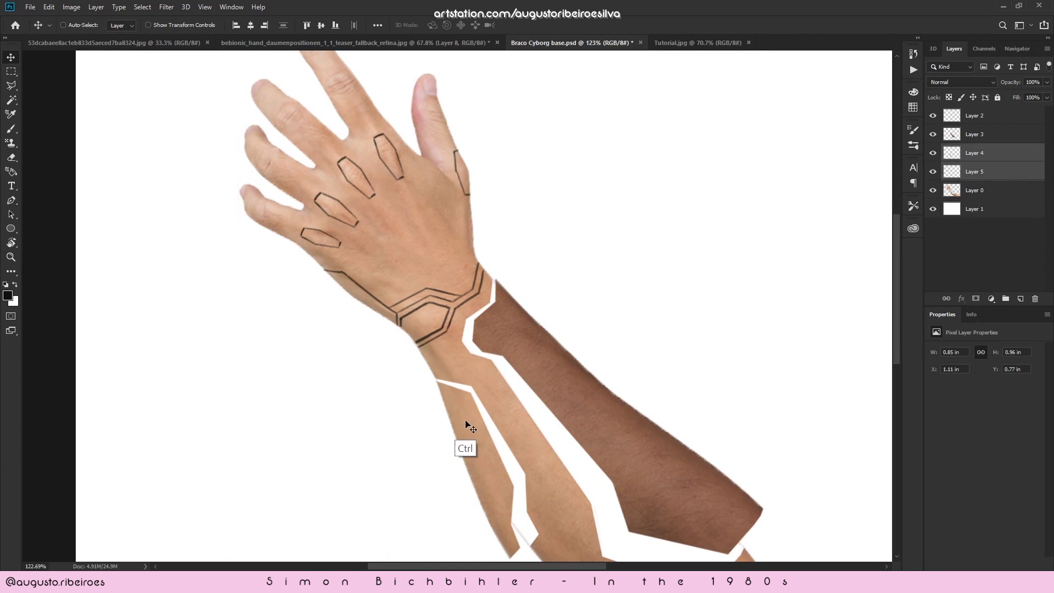
- Darken the knuckle and lower forearm panels with Curves, lowering the white point's output to 243, and desaturate them with Hue/Saturation
{"action": "key", "text": "ctrl+m"}
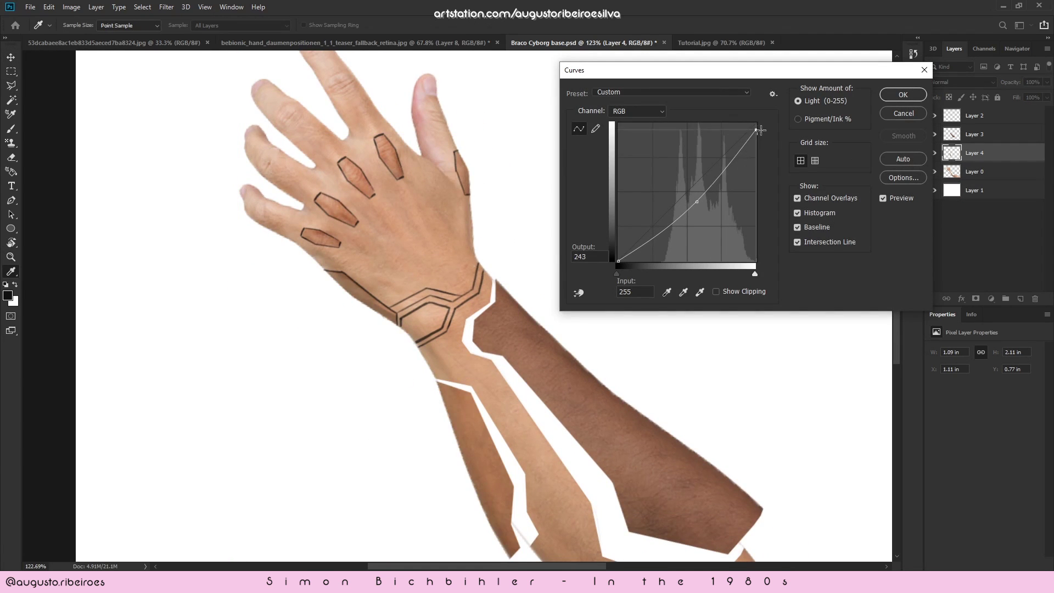
{"action": "key", "text": "Return"}
{"action": "key", "text": "ctrl+u"}
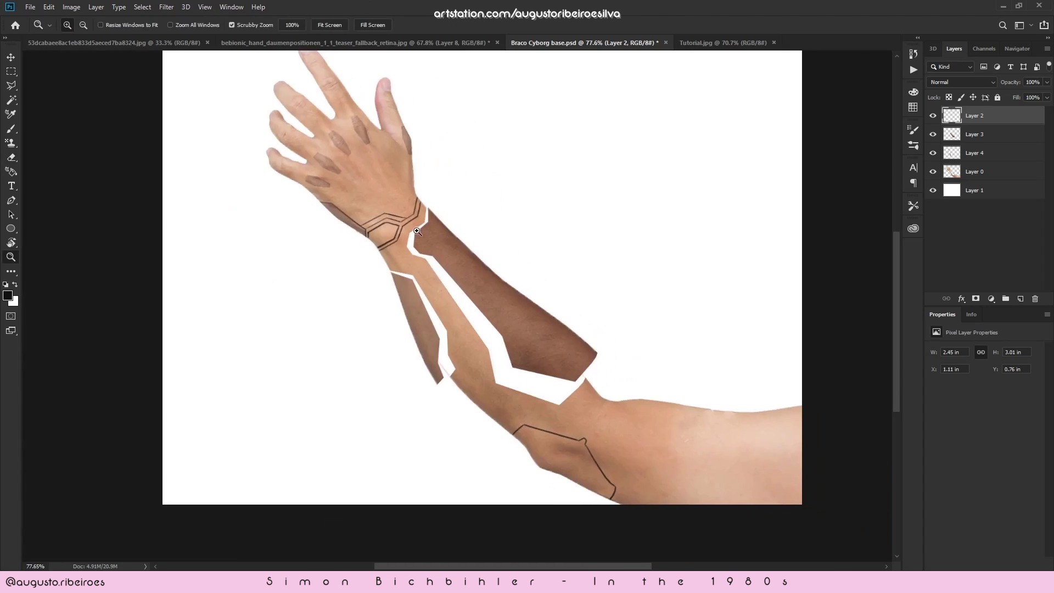
- Erase the leftover black sketch lines around the wrist panels on Layer 2
{"action": "left_click_drag", "start_coordinate": [357, 272], "coordinate": [501, 229]}
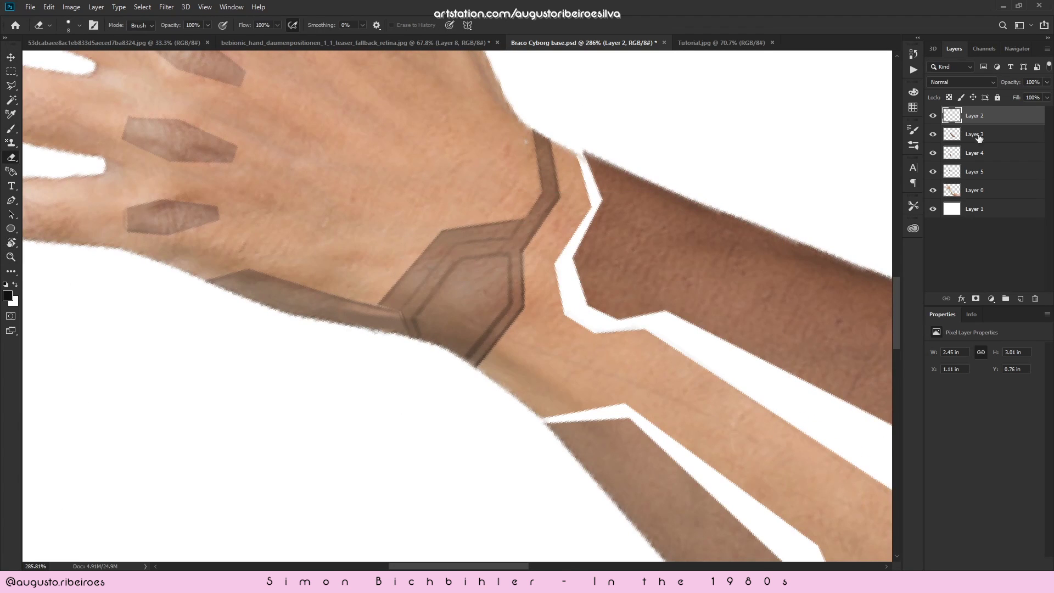
{"action": "key", "text": "z"}
{"action": "left_click_drag", "start_coordinate": [541, 246], "coordinate": [551, 247]}
{"action": "key", "text": "r"}
{"action": "key", "text": "e"}
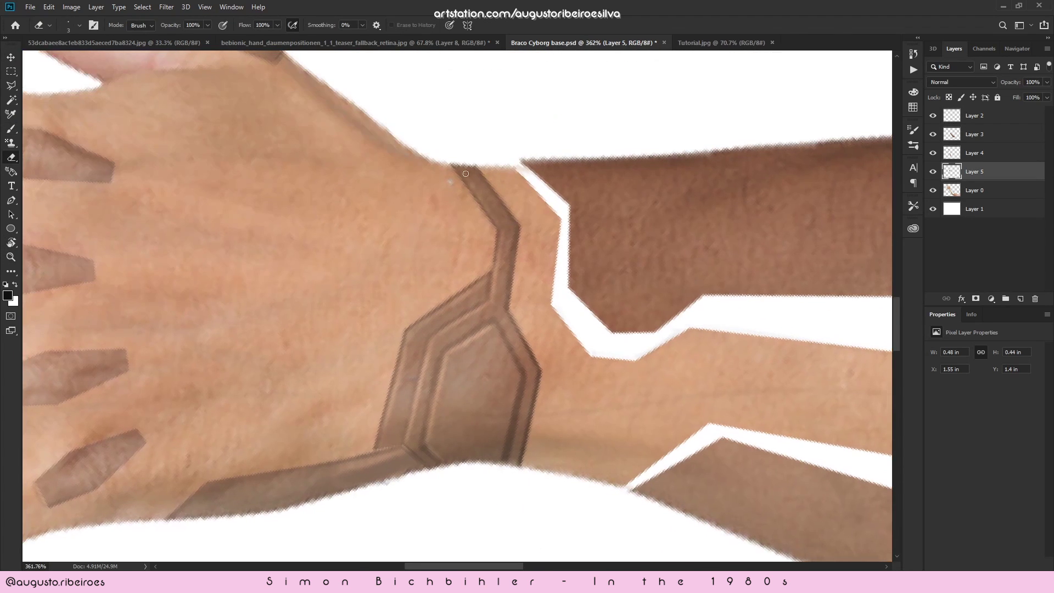
- Adjust the tones of the wrist panels on Layer 5 with Curves
{"action": "key", "text": "r"}
{"action": "key", "text": "z"}
{"action": "key", "text": "r"}
{"action": "key", "text": "v"}
{"action": "left_click", "coordinate": [520, 260]}
{"action": "key", "text": "ctrl+m"}
{"action": "key", "text": "Return"}
- Trace the outlined elbow panel on Layer 0 with the Polygonal Lasso and put it on its own layer
{"action": "left_click", "coordinate": [712, 252]}
{"action": "scroll", "coordinate": [711, 250], "scroll_direction": "up", "scroll_amount": 5}
{"action": "key", "text": "l"}
{"action": "left_click", "coordinate": [628, 237]}
{"action": "left_click", "coordinate": [771, 239]}
{"action": "left_click", "coordinate": [715, 358]}
{"action": "double_click", "coordinate": [614, 363]}
{"action": "key", "text": "Return"}
{"action": "key", "text": "ctrl+s"}
{"action": "left_click", "coordinate": [553, 370]}
{"action": "left_click", "coordinate": [542, 326]}
{"action": "left_click", "coordinate": [752, 217]}
{"action": "left_click", "coordinate": [786, 254]}
{"action": "key", "text": "ctrl+j"}
- Mute the elbow panel with Hue/Saturation and darken it with Curves, mapping input 145 to output 127
{"action": "key", "text": "ctrl+u"}
{"action": "left_click", "coordinate": [910, 162]}
{"action": "key", "text": "ctrl+m"}
{"action": "left_click_drag", "start_coordinate": [710, 70], "coordinate": [302, 225]}
{"action": "left_click_drag", "start_coordinate": [288, 339], "coordinate": [290, 347]}
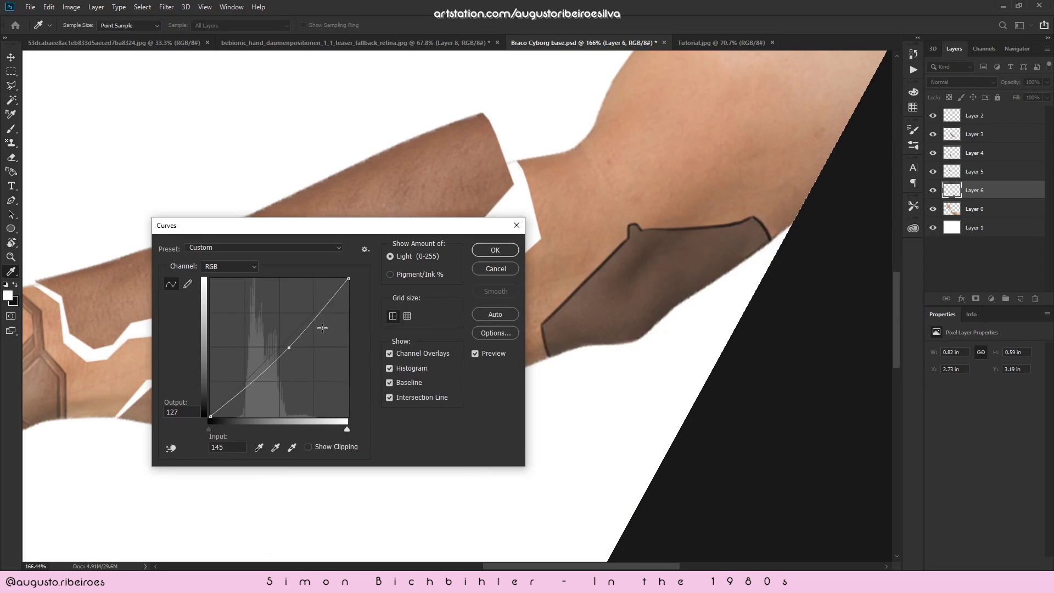
{"action": "left_click", "coordinate": [495, 250]}
- Rotate the canvas view back upright and merge all the panel layers down into Layer 6
{"action": "key", "text": "z"}
{"action": "key", "text": "r"}
{"action": "left_click_drag", "start_coordinate": [618, 390], "coordinate": [639, 318]}
{"action": "key", "text": "z"}
{"action": "left_click_drag", "start_coordinate": [565, 369], "coordinate": [612, 369]}
{"action": "left_click", "coordinate": [974, 115]}
{"action": "key", "text": "ctrl+e"}
{"action": "key", "text": "ctrl+e"}
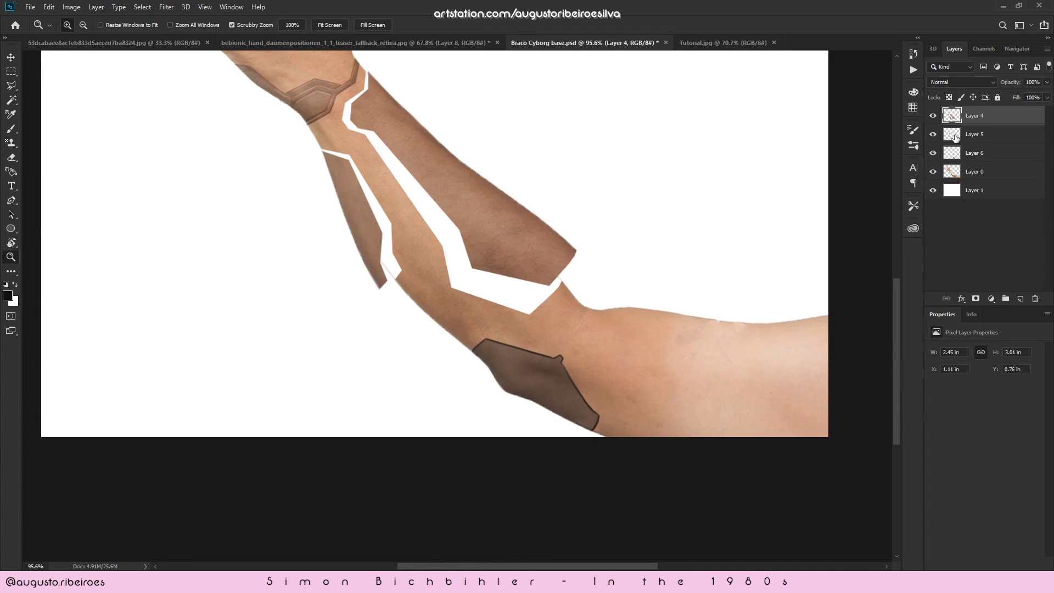
{"action": "key", "text": "e"}
{"action": "key", "text": "ctrl+e"}
{"action": "left_click", "coordinate": [933, 117]}
{"action": "left_click", "coordinate": [932, 116]}
{"action": "key", "text": "ctrl+e"}
- Lasso a panel area on the merged layer, darken it with Curves, clear the selection and save the document
{"action": "key", "text": "l"}
{"action": "left_click_drag", "start_coordinate": [514, 131], "coordinate": [567, 191]}
{"action": "key", "text": "ctrl+m"}
{"action": "left_click_drag", "start_coordinate": [669, 223], "coordinate": [899, 128]}
{"action": "left_click_drag", "start_coordinate": [726, 245], "coordinate": [733, 257]}
{"action": "left_click", "coordinate": [942, 147]}
{"action": "key", "text": "ctrl+d"}
{"action": "key", "text": "z"}
{"action": "left_click_drag", "start_coordinate": [401, 256], "coordinate": [340, 256]}
{"action": "key", "text": "ctrl+s"}
- Inspect the cut panels and the remaining arm by toggling the visibility of Layer 6 and Layer 0
{"action": "left_click_drag", "start_coordinate": [493, 353], "coordinate": [521, 354]}
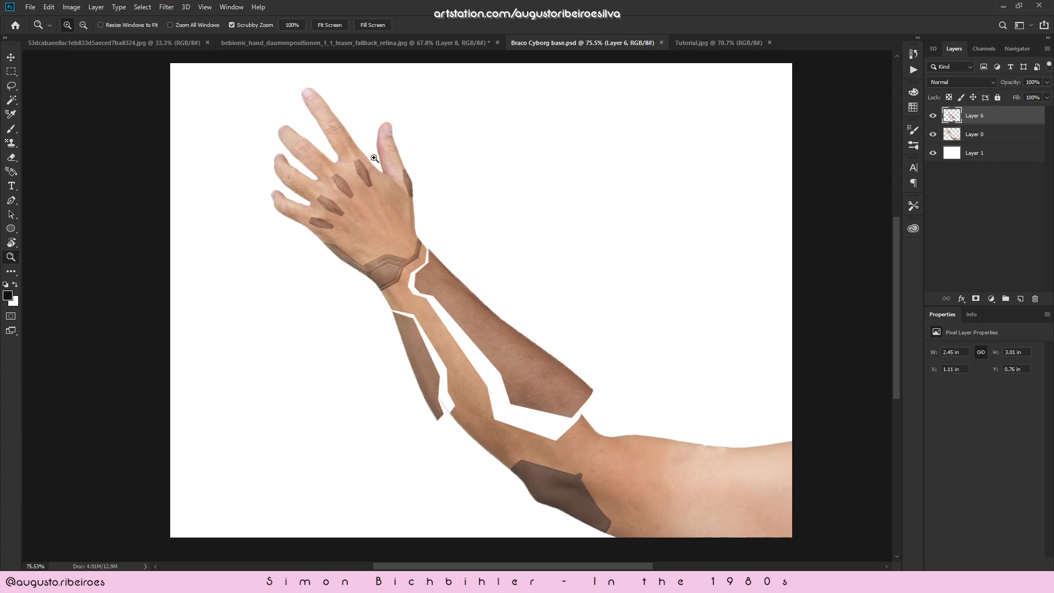
{"action": "left_click_drag", "start_coordinate": [357, 170], "coordinate": [429, 186]}
{"action": "left_click_drag", "start_coordinate": [521, 333], "coordinate": [452, 244]}
{"action": "left_click_drag", "start_coordinate": [573, 295], "coordinate": [489, 270]}
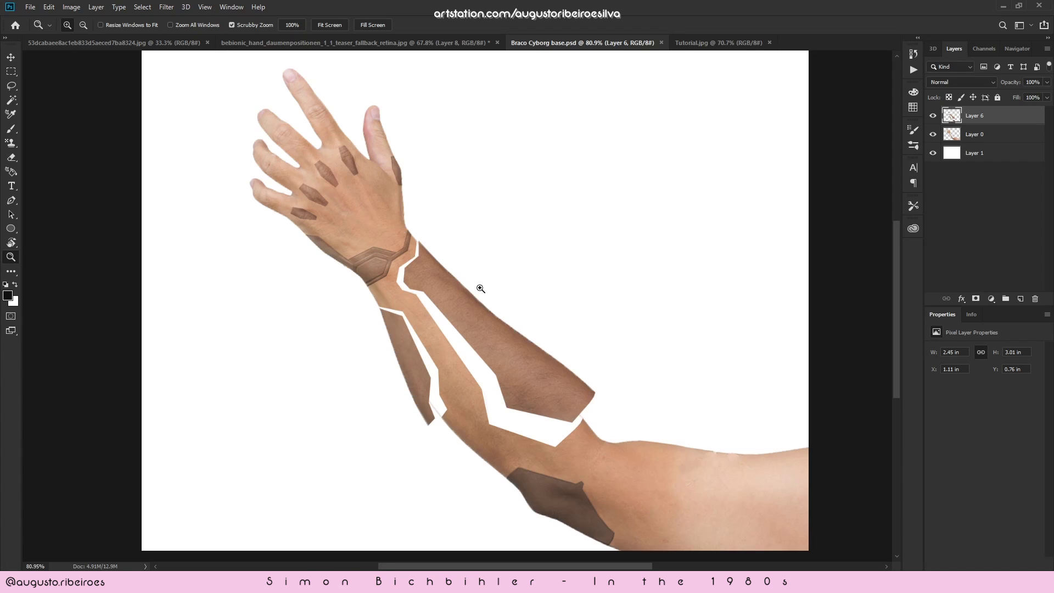
{"action": "left_click", "coordinate": [932, 116]}
{"action": "left_click", "coordinate": [933, 116]}
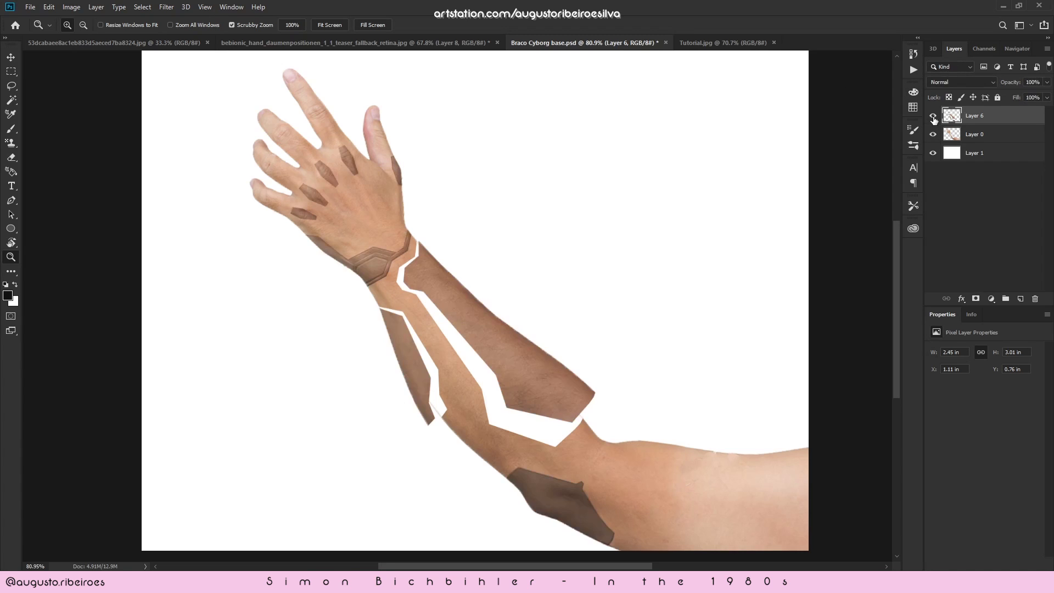
{"action": "left_click", "coordinate": [933, 117]}
{"action": "left_click", "coordinate": [932, 118]}
{"action": "left_click", "coordinate": [932, 134]}
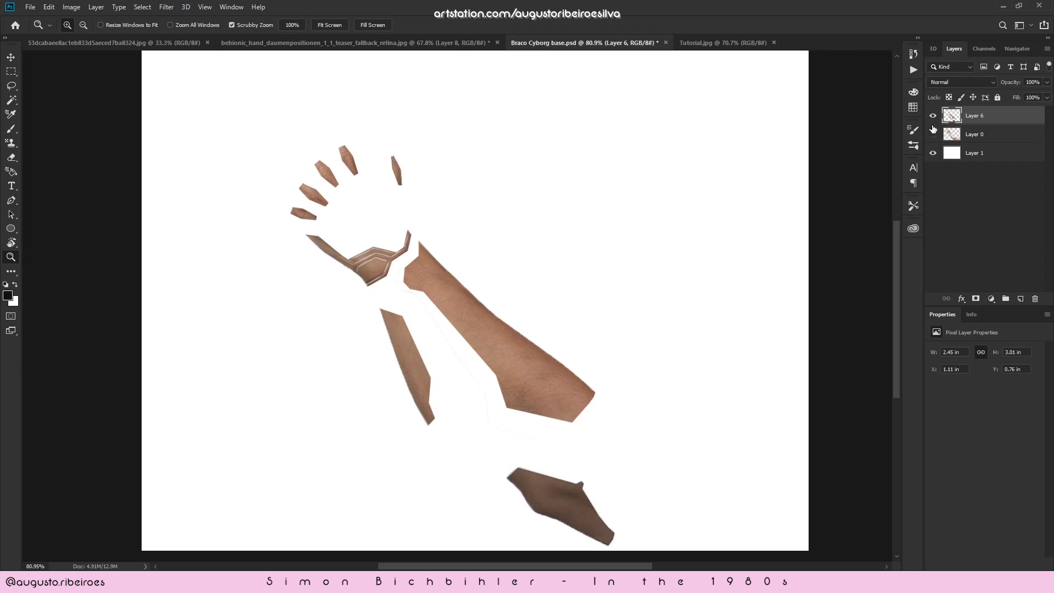
{"action": "left_click_drag", "start_coordinate": [470, 364], "coordinate": [526, 299]}
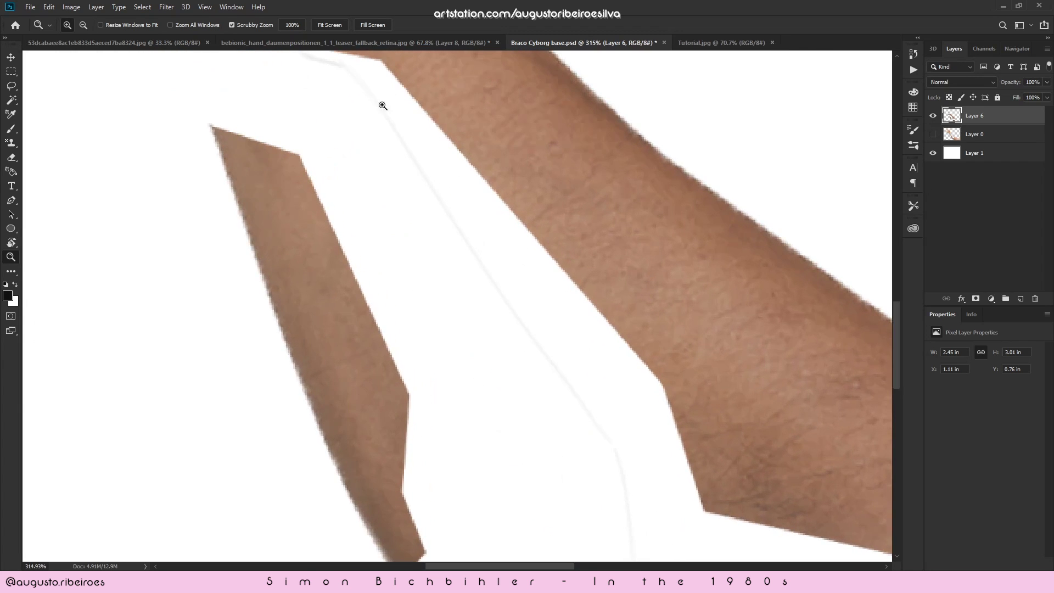
{"action": "left_click_drag", "start_coordinate": [609, 367], "coordinate": [544, 341]}
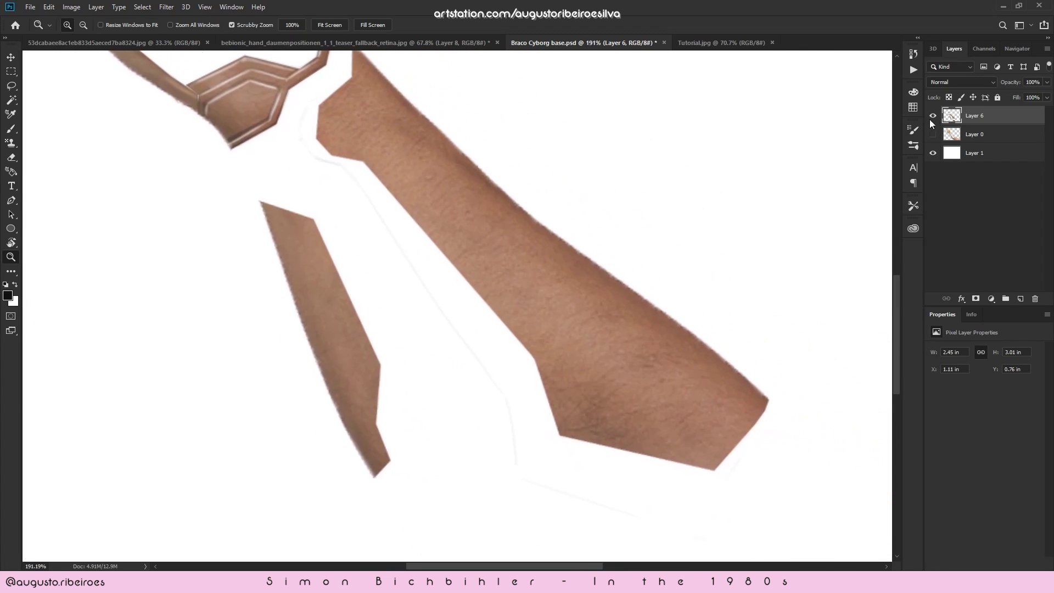
{"action": "left_click", "coordinate": [933, 115]}
{"action": "left_click", "coordinate": [932, 134]}
{"action": "left_click", "coordinate": [932, 116]}
{"action": "left_click_drag", "start_coordinate": [772, 182], "coordinate": [617, 298]}
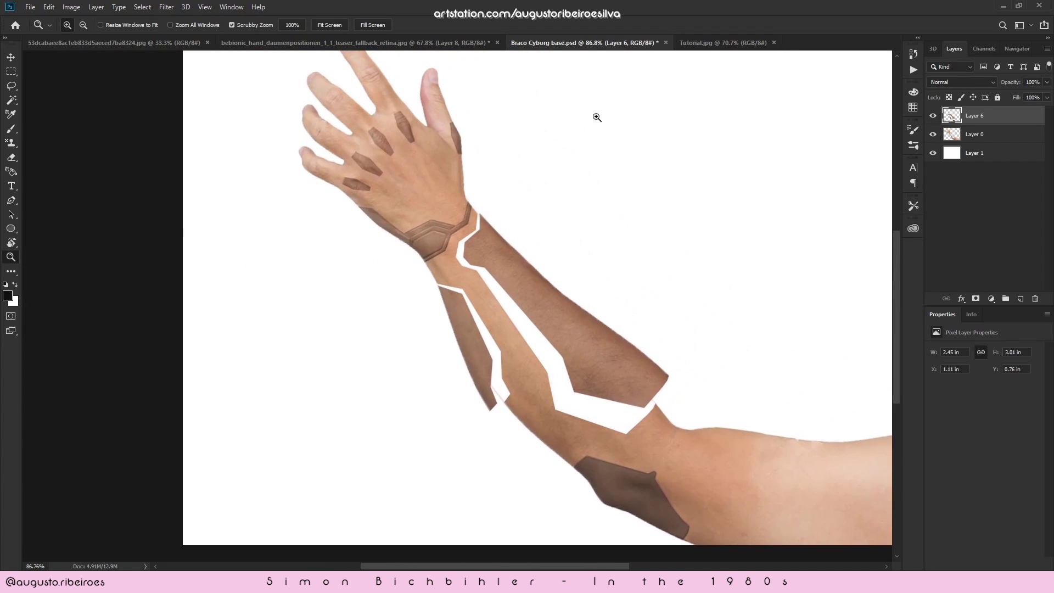
- Save the document and erase the thin stray line in the gap beside the lower forearm panel on Layer 0
{"action": "key", "text": "ctrl+s"}
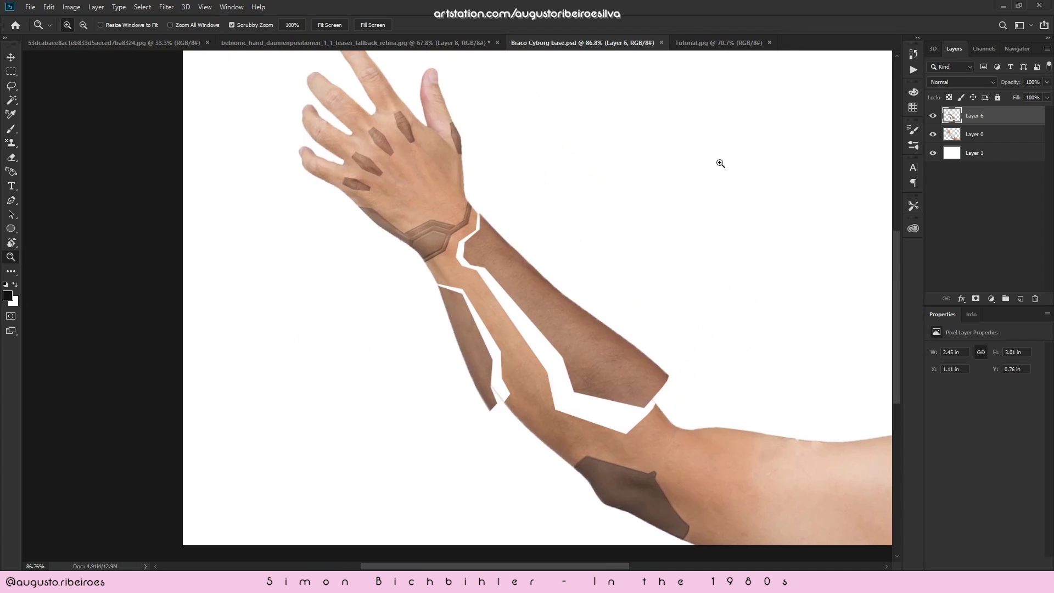
{"action": "left_click", "coordinate": [973, 137]}
{"action": "key", "text": "e"}
{"action": "key", "text": "bracketleft"}
{"action": "key", "text": "bracketleft"}
{"action": "key", "text": "bracketleft"}
{"action": "key", "text": "bracketleft"}
{"action": "key", "text": "bracketleft"}
{"action": "left_click_drag", "start_coordinate": [493, 383], "coordinate": [495, 398]}
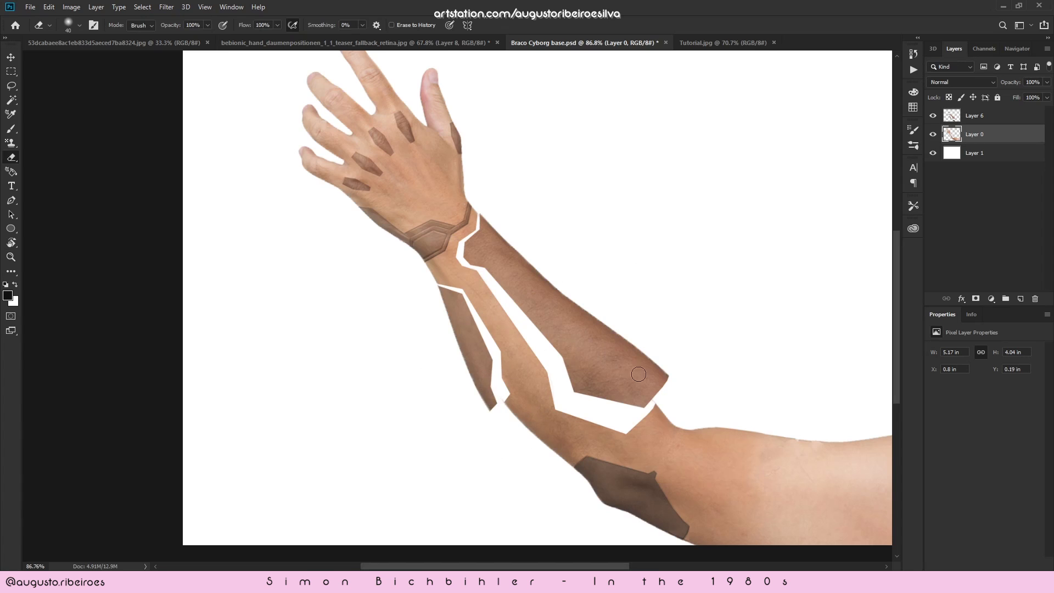
- Try painting a stroke on the hand below the thumb with a different brush preset
{"action": "left_click_drag", "start_coordinate": [640, 298], "coordinate": [616, 350]}
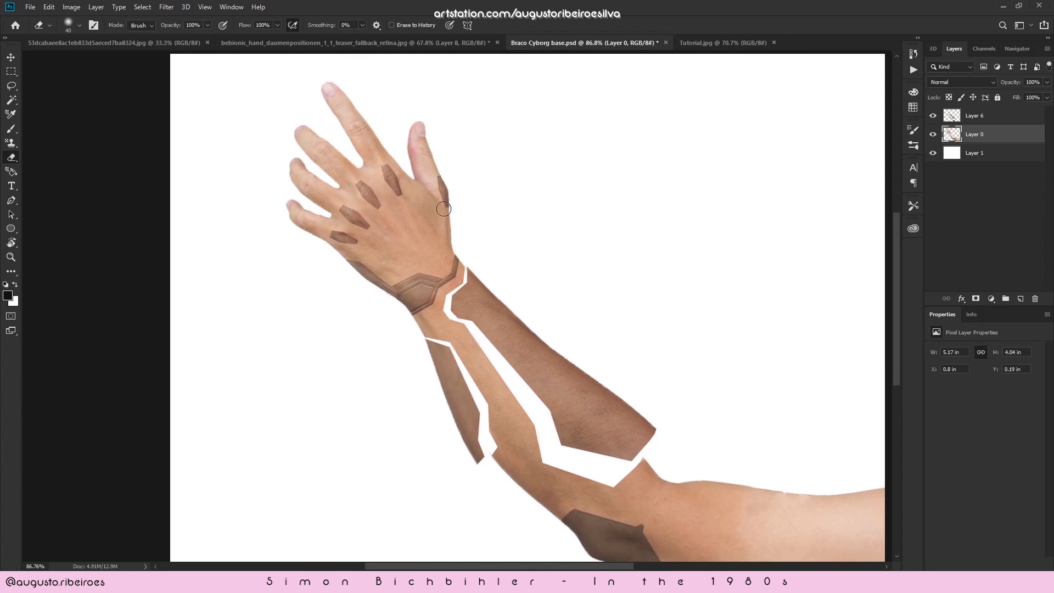
{"action": "key", "text": "z"}
{"action": "left_click_drag", "start_coordinate": [366, 216], "coordinate": [506, 211]}
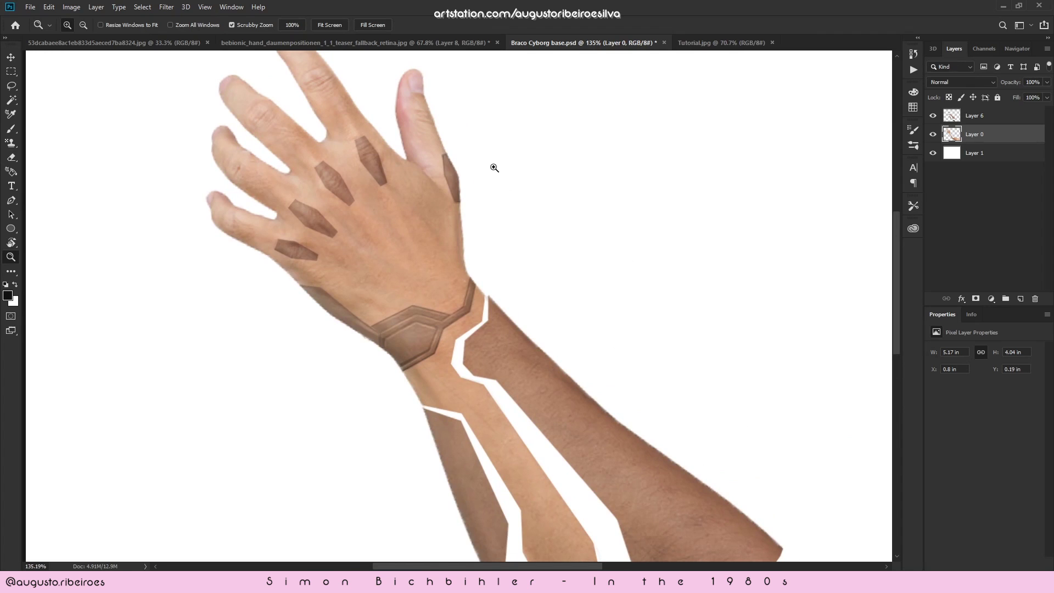
{"action": "key", "text": "b"}
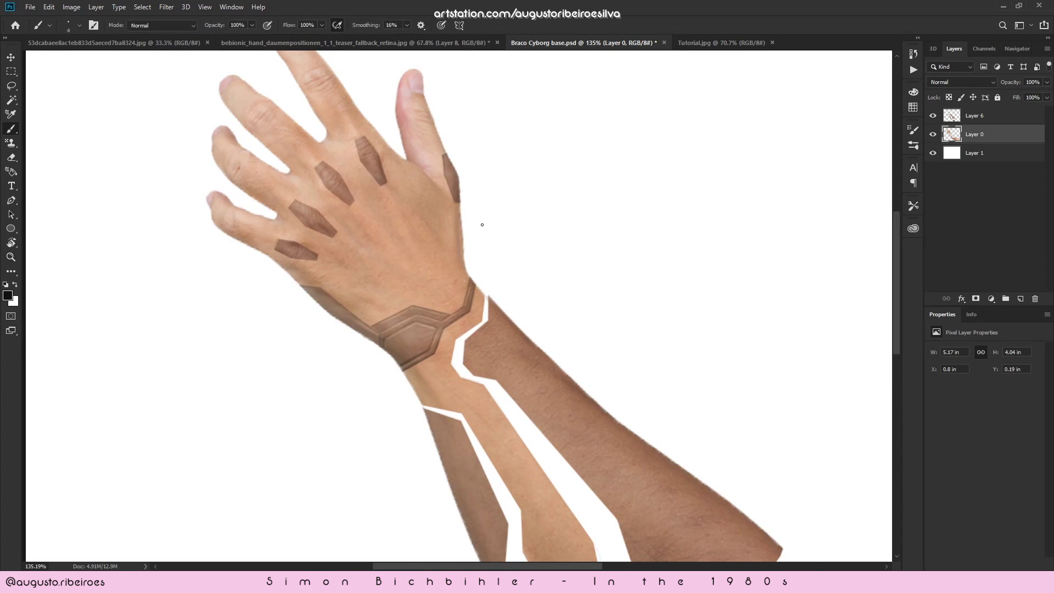
{"action": "right_click", "coordinate": [483, 223]}
{"action": "left_click", "coordinate": [567, 418]}
{"action": "left_click_drag", "start_coordinate": [437, 226], "coordinate": [459, 286]}
{"action": "key", "text": "ctrl+z"}
- Try painting a thinner stroke down the thumb side of the hand with a much smaller brush
{"action": "key", "text": "bracketleft"}
{"action": "key", "text": "bracketleft"}
{"action": "key", "text": "bracketleft"}
{"action": "key", "text": "bracketleft"}
{"action": "key", "text": "bracketleft"}
{"action": "key", "text": "bracketleft"}
{"action": "key", "text": "bracketleft"}
{"action": "key", "text": "bracketleft"}
{"action": "key", "text": "bracketleft"}
{"action": "key", "text": "bracketleft"}
{"action": "key", "text": "bracketleft"}
{"action": "key", "text": "bracketleft"}
{"action": "left_click_drag", "start_coordinate": [434, 181], "coordinate": [444, 269]}
{"action": "key", "text": "ctrl+z"}
{"action": "mouse_move", "coordinate": [572, 254]}
{"action": "left_mouse_down"}
{"action": "mouse_move", "coordinate": [606, 233]}
{"action": "mouse_move", "coordinate": [571, 235]}
{"action": "left_mouse_up"}
{"action": "left_click_drag", "start_coordinate": [571, 235], "coordinate": [496, 202]}
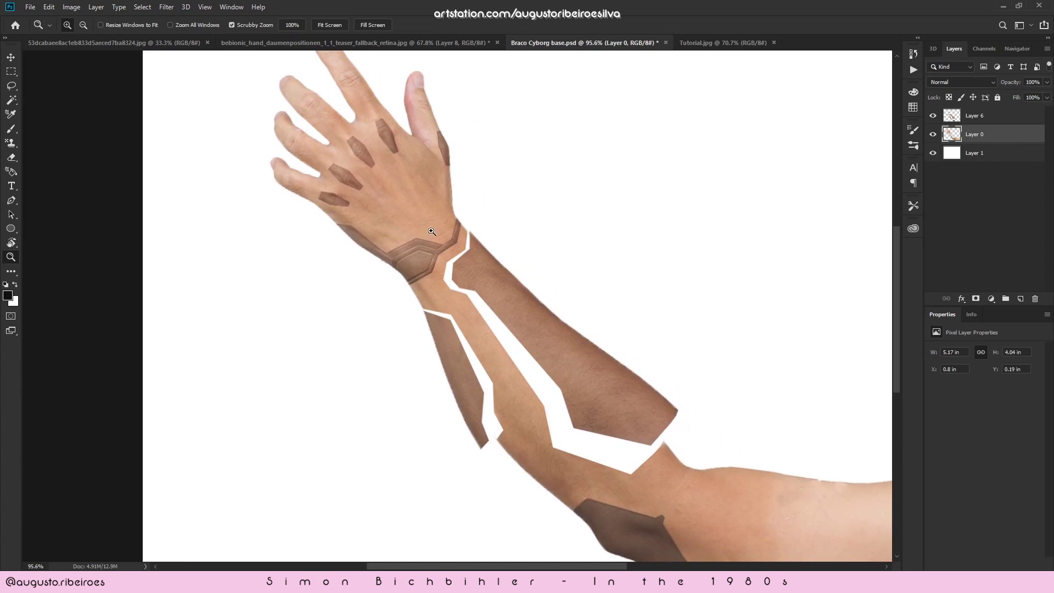
- Paint a short, thin dark line on Layer 0 from the corner of the wrist bracelet towards the forearm
{"action": "key", "text": "r"}
{"action": "left_click_drag", "start_coordinate": [511, 299], "coordinate": [505, 360]}
{"action": "key", "text": "z"}
{"action": "mouse_move", "coordinate": [457, 256]}
{"action": "left_mouse_down"}
{"action": "mouse_move", "coordinate": [492, 246]}
{"action": "mouse_move", "coordinate": [506, 219]}
{"action": "mouse_move", "coordinate": [535, 220]}
{"action": "mouse_move", "coordinate": [492, 269]}
{"action": "left_mouse_up"}
{"action": "key", "text": "b"}
{"action": "key", "text": "ctrl+z"}
{"action": "key", "text": "ctrl+z"}
{"action": "left_click_drag", "start_coordinate": [489, 205], "coordinate": [492, 289]}
{"action": "left_click_drag", "start_coordinate": [489, 207], "coordinate": [492, 284]}
- Extend the wrist line down the forearm in angular segments that follow the white gap, ending in a short hook
{"action": "key", "text": "r"}
{"action": "mouse_move", "coordinate": [568, 212]}
{"action": "left_mouse_down"}
{"action": "mouse_move", "coordinate": [476, 129]}
{"action": "mouse_move", "coordinate": [359, 217]}
{"action": "left_mouse_up"}
{"action": "key", "text": "b"}
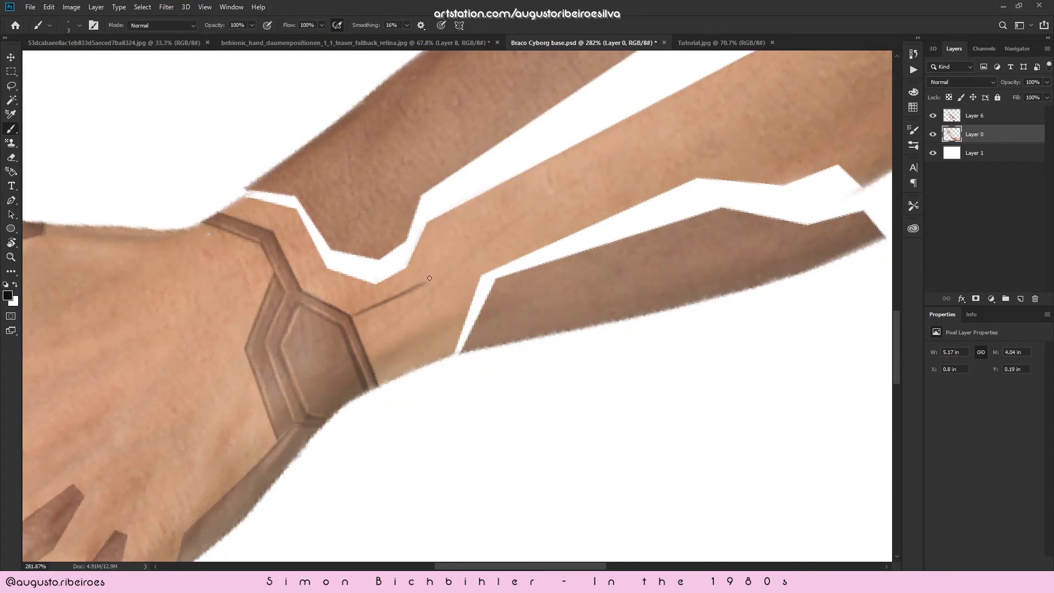
{"action": "left_click_drag", "start_coordinate": [436, 259], "coordinate": [445, 231]}
{"action": "key", "text": "r"}
{"action": "left_click_drag", "start_coordinate": [546, 159], "coordinate": [505, 134]}
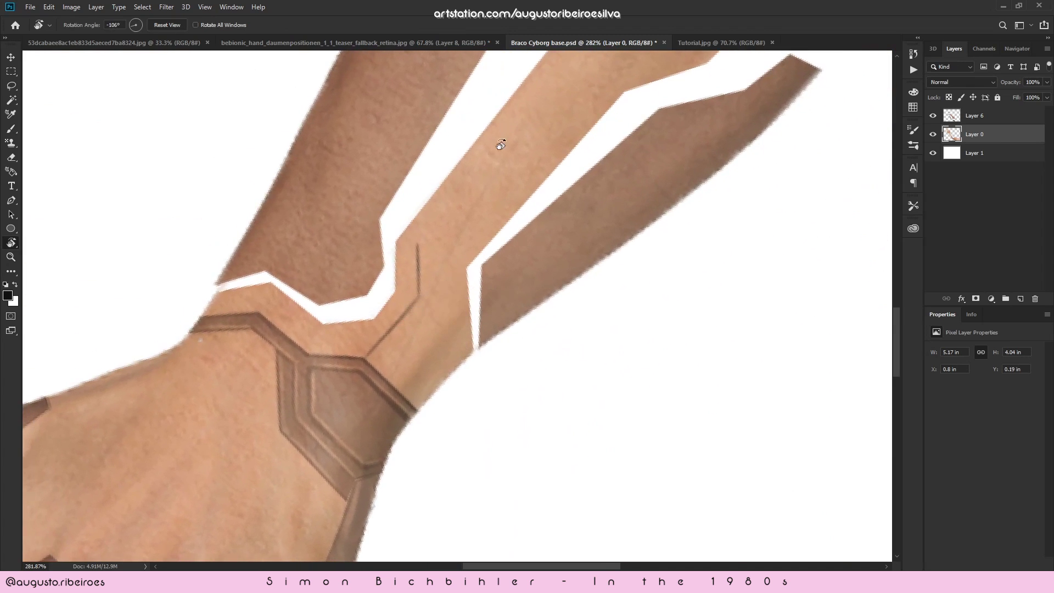
{"action": "key", "text": "b"}
{"action": "left_click_drag", "start_coordinate": [418, 247], "coordinate": [485, 165]}
{"action": "key", "text": "ctrl+z"}
{"action": "mouse_move", "coordinate": [439, 217]}
{"action": "left_mouse_down"}
{"action": "mouse_move", "coordinate": [492, 156]}
{"action": "mouse_move", "coordinate": [472, 271]}
{"action": "left_mouse_up"}
{"action": "mouse_move", "coordinate": [386, 367]}
{"action": "left_mouse_down"}
{"action": "mouse_move", "coordinate": [444, 295]}
{"action": "mouse_move", "coordinate": [396, 274]}
{"action": "left_mouse_up"}
- Examine the new panel line on the forearm and compare it with the wrist and hand panels
{"action": "key", "text": "z"}
{"action": "key", "text": "r"}
{"action": "left_click_drag", "start_coordinate": [493, 214], "coordinate": [512, 357]}
{"action": "key", "text": "z"}
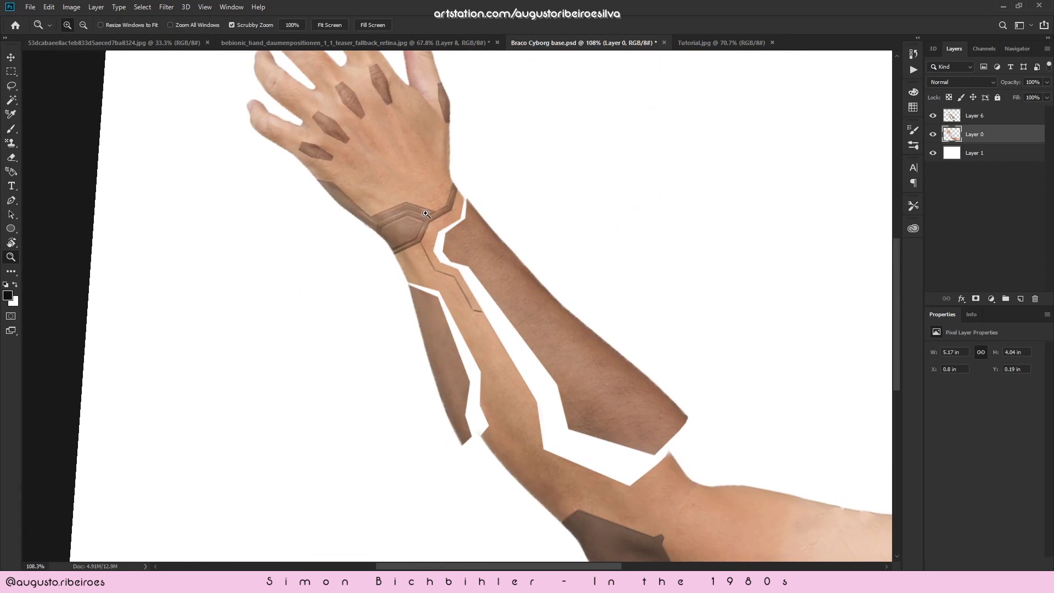
{"action": "left_click_drag", "start_coordinate": [428, 253], "coordinate": [450, 224]}
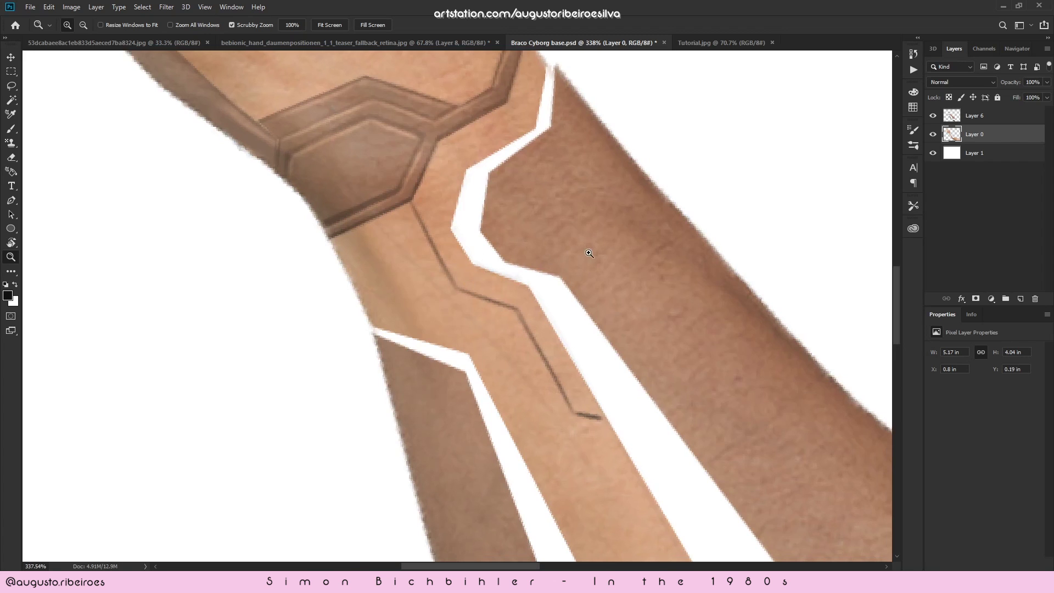
{"action": "left_click_drag", "start_coordinate": [588, 251], "coordinate": [571, 247]}
{"action": "left_click_drag", "start_coordinate": [561, 235], "coordinate": [553, 331]}
{"action": "left_click_drag", "start_coordinate": [488, 219], "coordinate": [513, 264]}
{"action": "left_click_drag", "start_coordinate": [556, 366], "coordinate": [519, 279]}
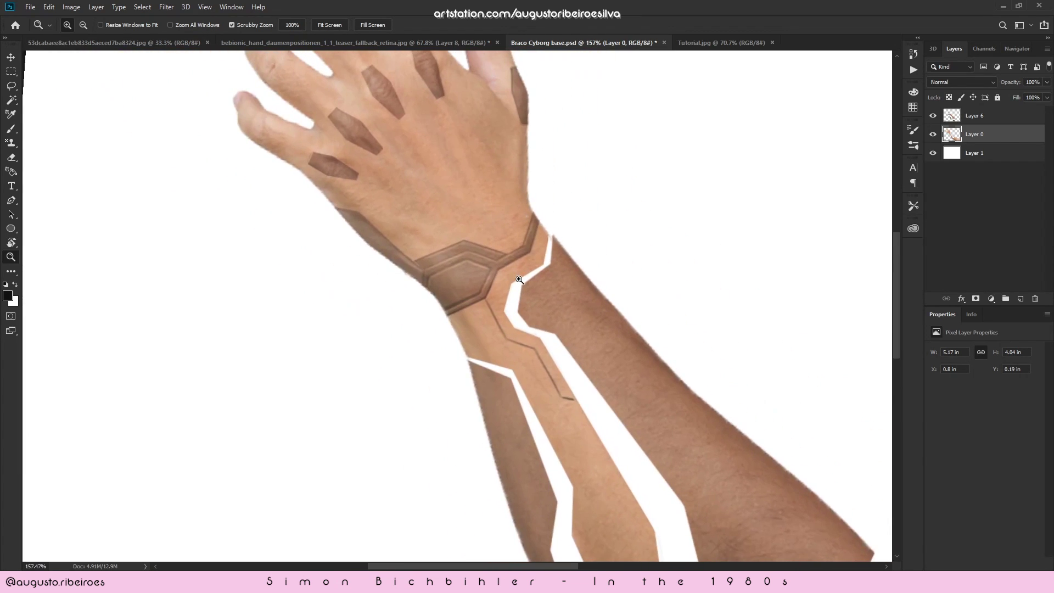
{"action": "mouse_move", "coordinate": [540, 95]}
{"action": "left_mouse_down"}
{"action": "mouse_move", "coordinate": [553, 89]}
{"action": "mouse_move", "coordinate": [573, 286]}
{"action": "mouse_move", "coordinate": [595, 333]}
{"action": "left_mouse_up"}
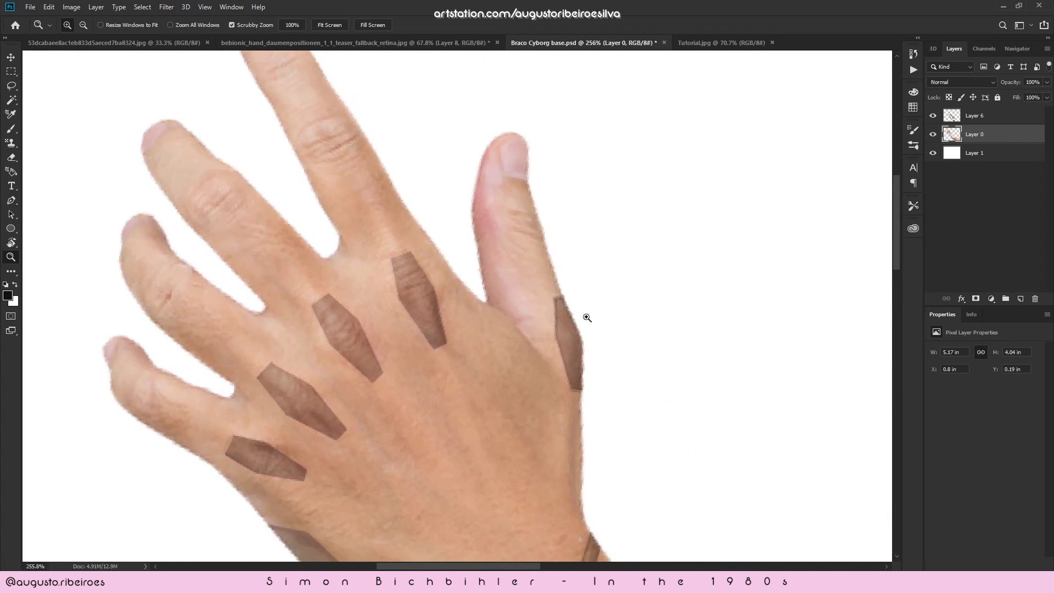
- Sample a light pinkish skin tone from the thumb and index finger as the brush colour
{"action": "key", "text": "b"}
{"action": "left_click", "coordinate": [516, 234], "text": "alt"}
{"action": "key", "text": "z"}
{"action": "key", "text": "b"}
{"action": "left_click", "coordinate": [497, 175], "text": "alt"}
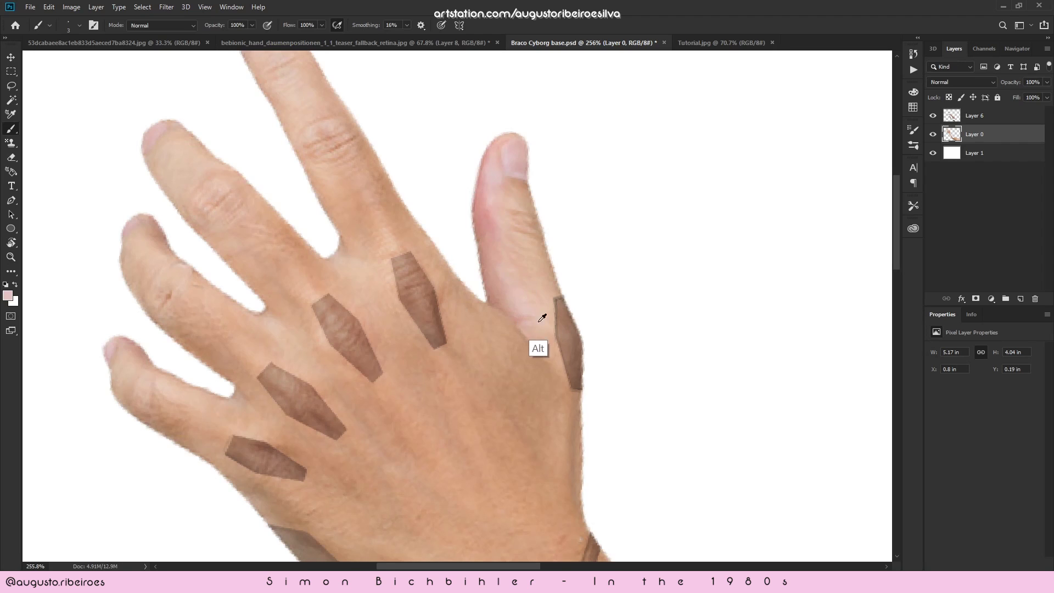
{"action": "left_click", "coordinate": [331, 117], "text": "alt"}
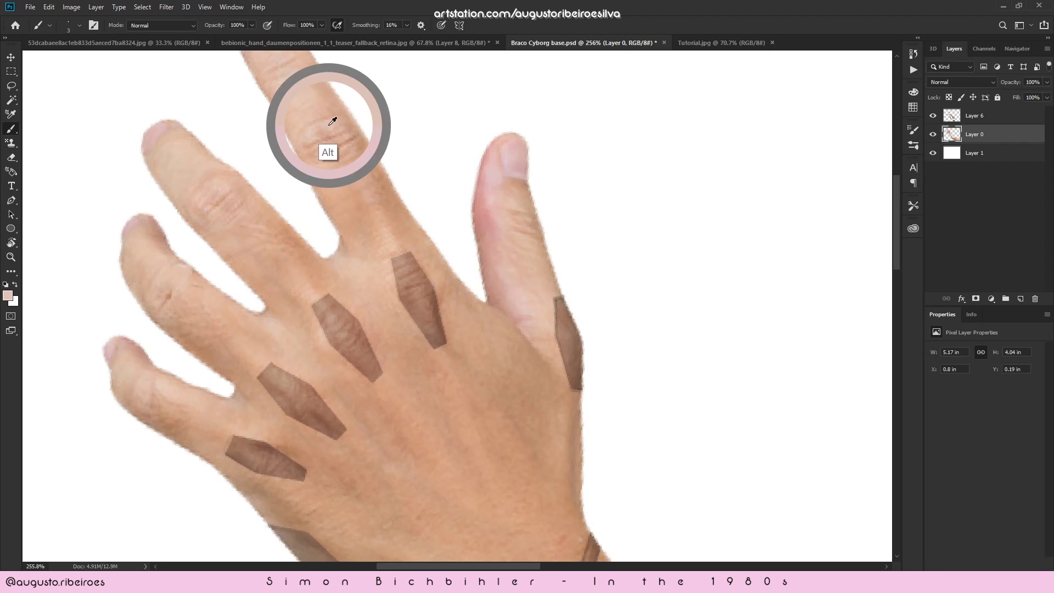
{"action": "left_click", "coordinate": [332, 123], "text": "alt"}
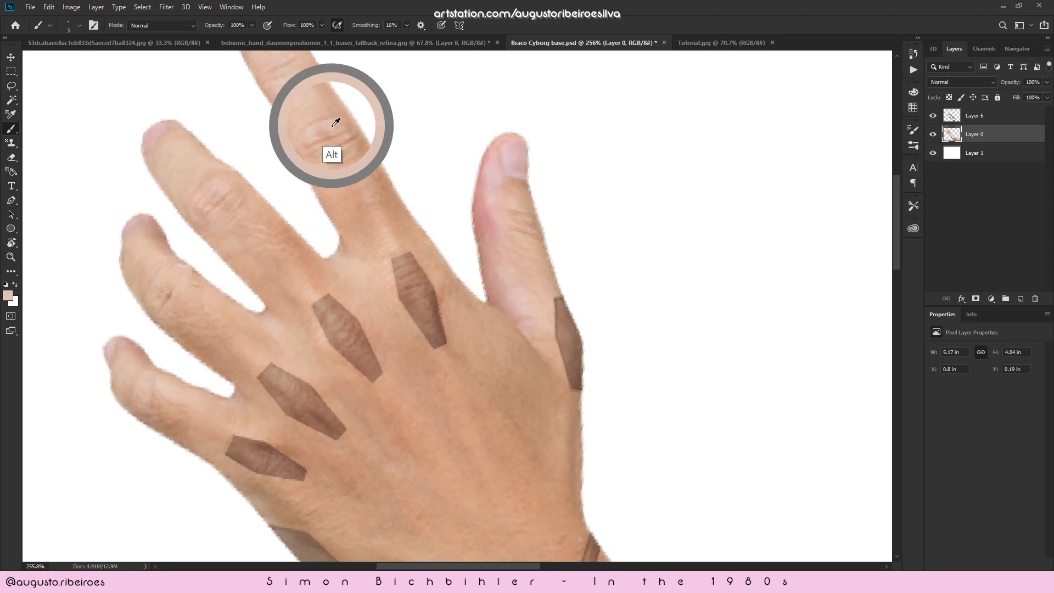
- Paint a thin light highlight alongside the dark panel line running from the wrist down the forearm
{"action": "left_click_drag", "start_coordinate": [517, 379], "coordinate": [481, 266]}
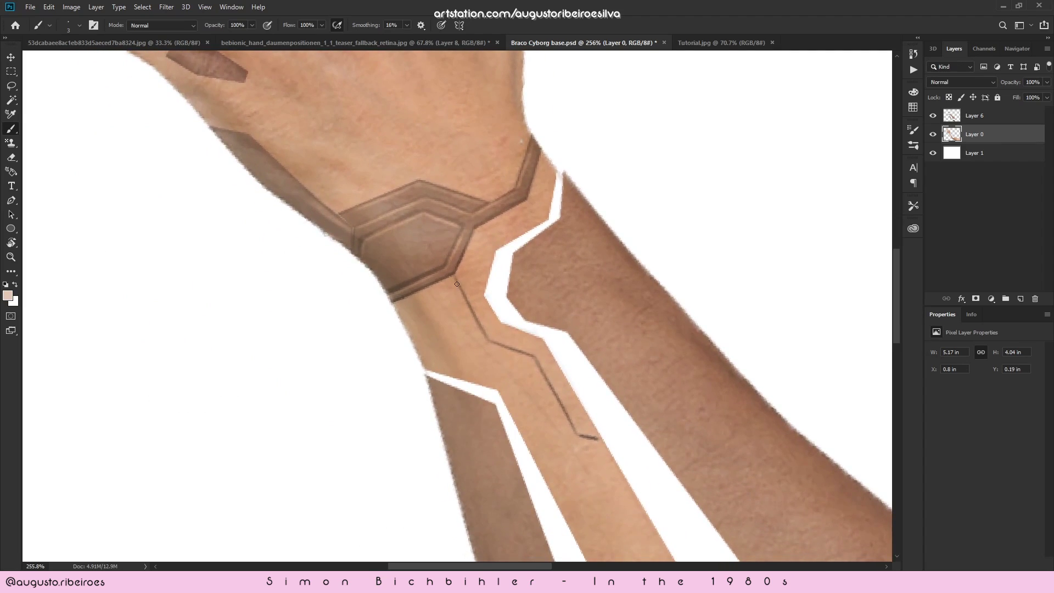
{"action": "key", "text": "r"}
{"action": "mouse_move", "coordinate": [554, 231]}
{"action": "left_mouse_down"}
{"action": "mouse_move", "coordinate": [412, 159]}
{"action": "mouse_move", "coordinate": [567, 228]}
{"action": "mouse_move", "coordinate": [546, 226]}
{"action": "mouse_move", "coordinate": [558, 227]}
{"action": "mouse_move", "coordinate": [511, 243]}
{"action": "mouse_move", "coordinate": [567, 231]}
{"action": "mouse_move", "coordinate": [497, 254]}
{"action": "left_mouse_up"}
{"action": "key", "text": "z"}
{"action": "key", "text": "z"}
{"action": "key", "text": "r"}
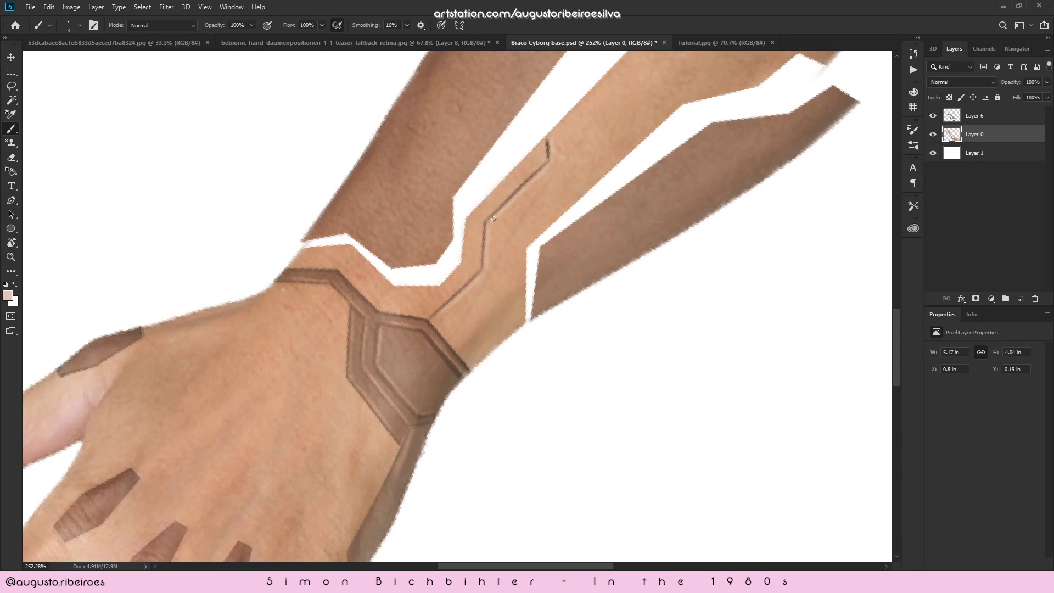
{"action": "key", "text": "ctrl+0"}
{"action": "key", "text": "r"}
{"action": "left_click_drag", "start_coordinate": [494, 301], "coordinate": [505, 259]}
{"action": "key", "text": "z"}
{"action": "left_click", "coordinate": [494, 241]}
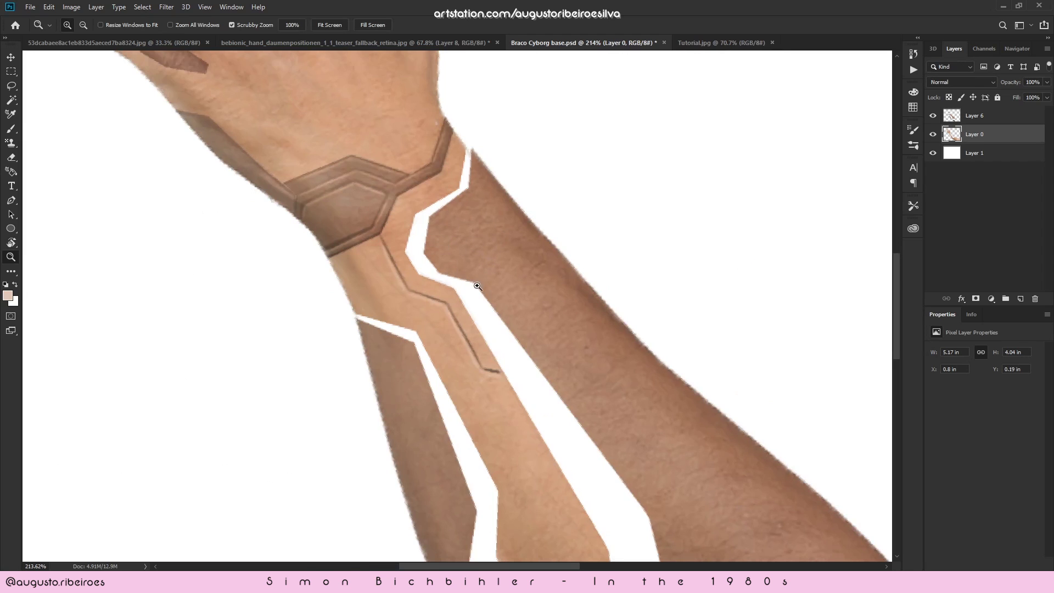
{"action": "left_click_drag", "start_coordinate": [467, 206], "coordinate": [422, 223]}
{"action": "left_click_drag", "start_coordinate": [468, 263], "coordinate": [425, 275]}
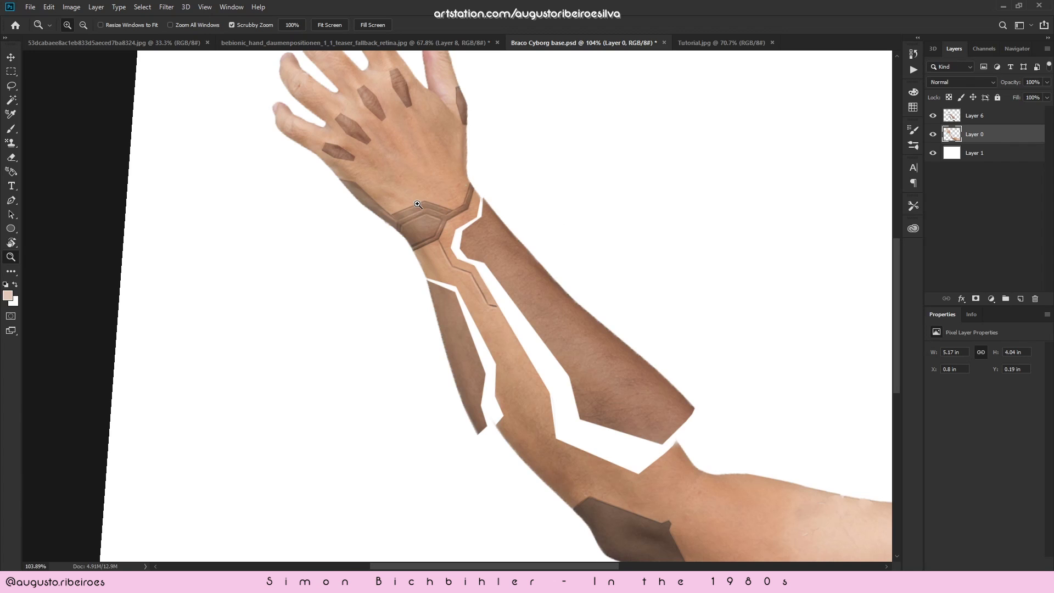
- Try painting a thin brown line along the middle of the forearm on Layer 0
{"action": "key", "text": "b"}
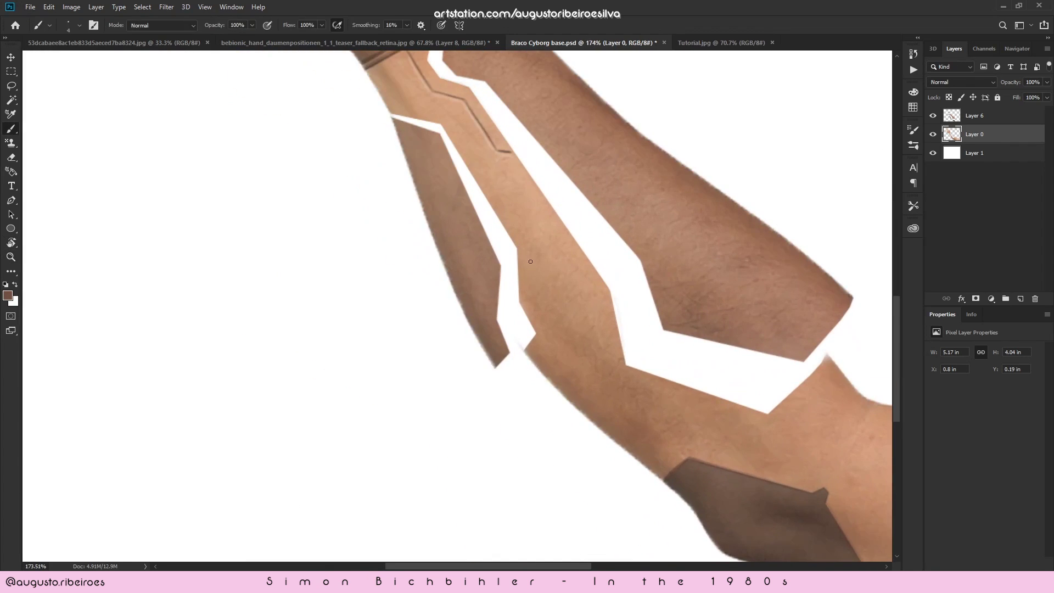
{"action": "left_click_drag", "start_coordinate": [531, 246], "coordinate": [547, 328]}
{"action": "mouse_move", "coordinate": [533, 244]}
{"action": "left_mouse_down"}
{"action": "mouse_move", "coordinate": [566, 405]}
{"action": "mouse_move", "coordinate": [577, 406]}
{"action": "left_mouse_up"}
{"action": "key", "text": "e"}
{"action": "key", "text": "ctrl+z"}
{"action": "key", "text": "ctrl+z"}
- Switch to Layer 6 and start a thin brown panel line on the middle of the forearm
{"action": "left_click", "coordinate": [974, 115]}
{"action": "key", "text": "b"}
{"action": "left_click_drag", "start_coordinate": [548, 323], "coordinate": [527, 283]}
{"action": "key", "text": "t"}
{"action": "left_click", "coordinate": [527, 283]}
{"action": "mouse_move", "coordinate": [1016, 116]}
{"action": "left_mouse_down"}
{"action": "mouse_move", "coordinate": [1020, 252]}
{"action": "mouse_move", "coordinate": [1034, 299]}
{"action": "left_mouse_up"}
- Continue the thin brown line in angular segments along the edge of the lower forearm gap on Layer 6
{"action": "key", "text": "b"}
{"action": "left_click_drag", "start_coordinate": [428, 213], "coordinate": [389, 296]}
{"action": "key", "text": "r"}
{"action": "mouse_move", "coordinate": [351, 148]}
{"action": "left_mouse_down"}
{"action": "mouse_move", "coordinate": [627, 214]}
{"action": "mouse_move", "coordinate": [267, 343]}
{"action": "left_mouse_up"}
{"action": "scroll", "coordinate": [442, 197], "scroll_direction": "up", "scroll_amount": 5}
{"action": "key", "text": "b"}
- Paint an angular brown outline on the skin beside the dark elbow panel
{"action": "key", "text": "r"}
{"action": "left_click_drag", "start_coordinate": [442, 198], "coordinate": [557, 350]}
{"action": "mouse_move", "coordinate": [583, 155]}
{"action": "left_mouse_down"}
{"action": "mouse_move", "coordinate": [612, 174]}
{"action": "mouse_move", "coordinate": [473, 292]}
{"action": "left_mouse_up"}
{"action": "left_click_drag", "start_coordinate": [611, 176], "coordinate": [569, 302]}
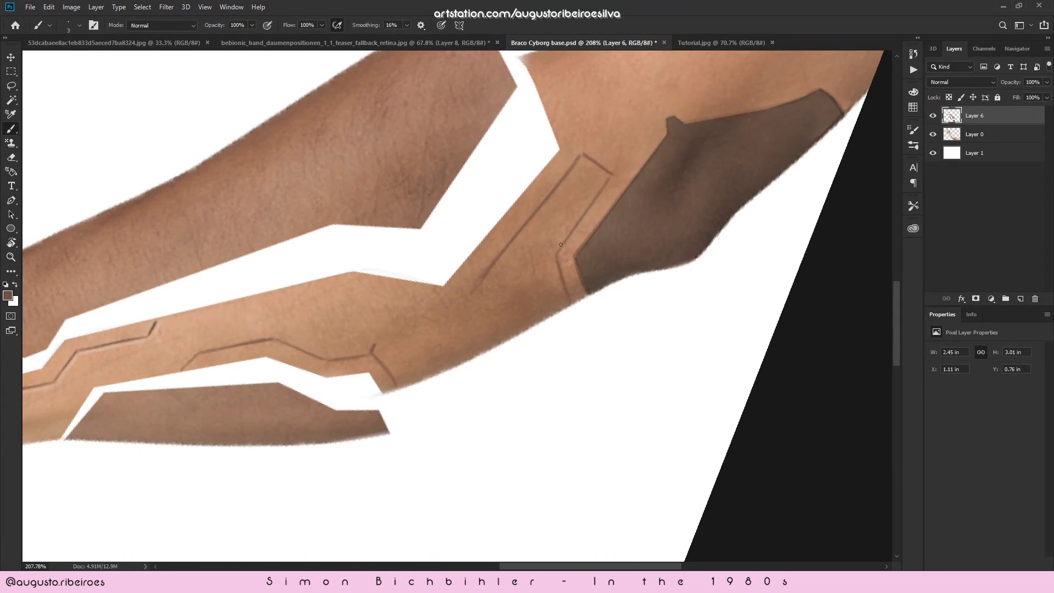
{"action": "key", "text": "r"}
{"action": "left_click_drag", "start_coordinate": [571, 225], "coordinate": [503, 174]}
{"action": "left_click_drag", "start_coordinate": [464, 268], "coordinate": [453, 319]}
- Add another thin brown panel line around the elbow panel on Layer 6
{"action": "key", "text": "r"}
{"action": "left_click_drag", "start_coordinate": [433, 170], "coordinate": [717, 305]}
{"action": "left_click_drag", "start_coordinate": [432, 244], "coordinate": [460, 333]}
{"action": "key", "text": "r"}
{"action": "mouse_move", "coordinate": [615, 361]}
{"action": "left_mouse_down"}
{"action": "mouse_move", "coordinate": [597, 214]}
{"action": "mouse_move", "coordinate": [413, 144]}
{"action": "left_mouse_up"}
{"action": "key", "text": "b"}
{"action": "mouse_move", "coordinate": [486, 275]}
{"action": "left_mouse_down"}
{"action": "mouse_move", "coordinate": [454, 418]}
{"action": "mouse_move", "coordinate": [470, 460]}
{"action": "mouse_move", "coordinate": [640, 244]}
{"action": "mouse_move", "coordinate": [648, 331]}
{"action": "left_mouse_up"}
{"action": "key", "text": "r"}
{"action": "left_click", "coordinate": [167, 25]}
- Clean up the painted panel lines on Layer 6 with the Eraser
{"action": "scroll", "coordinate": [445, 313], "scroll_direction": "down", "scroll_amount": 5}
{"action": "key", "text": "z"}
{"action": "key", "text": "r"}
{"action": "key", "text": "b"}
{"action": "key", "text": "e"}
{"action": "mouse_move", "coordinate": [550, 352]}
{"action": "left_mouse_down"}
{"action": "mouse_move", "coordinate": [548, 255]}
{"action": "mouse_move", "coordinate": [549, 293]}
{"action": "mouse_move", "coordinate": [551, 270]}
{"action": "left_mouse_up"}
{"action": "key", "text": "r"}
{"action": "mouse_move", "coordinate": [550, 270]}
{"action": "left_mouse_down"}
{"action": "mouse_move", "coordinate": [541, 244]}
{"action": "mouse_move", "coordinate": [501, 316]}
{"action": "left_mouse_up"}
{"action": "mouse_move", "coordinate": [505, 240]}
{"action": "left_mouse_down"}
{"action": "mouse_move", "coordinate": [526, 189]}
{"action": "mouse_move", "coordinate": [597, 351]}
{"action": "left_mouse_up"}
- Paint a further thin panel line along the forearm on Layer 6 and save the document
{"action": "key", "text": "r"}
{"action": "key", "text": "z"}
{"action": "key", "text": "b"}
{"action": "mouse_move", "coordinate": [464, 398]}
{"action": "left_mouse_down"}
{"action": "mouse_move", "coordinate": [530, 351]}
{"action": "mouse_move", "coordinate": [614, 225]}
{"action": "left_mouse_up"}
{"action": "key", "text": "ctrl+s"}
- Choose a darker brown brush colour and paint another thin panel line near the elbow
{"action": "key", "text": "r"}
{"action": "key", "text": "z"}
{"action": "key", "text": "r"}
{"action": "mouse_move", "coordinate": [604, 184]}
{"action": "left_mouse_down"}
{"action": "mouse_move", "coordinate": [572, 448]}
{"action": "mouse_move", "coordinate": [727, 197]}
{"action": "mouse_move", "coordinate": [561, 353]}
{"action": "left_mouse_up"}
{"action": "key", "text": "b"}
{"action": "left_click", "coordinate": [7, 297]}
{"action": "left_click_drag", "start_coordinate": [588, 398], "coordinate": [579, 498]}
{"action": "key", "text": "r"}
{"action": "left_click_drag", "start_coordinate": [579, 439], "coordinate": [422, 165]}
{"action": "key", "text": "b"}
- Try painting additional thin line segments around the elbow area
{"action": "left_click_drag", "start_coordinate": [644, 229], "coordinate": [608, 229]}
{"action": "left_click_drag", "start_coordinate": [521, 378], "coordinate": [522, 431]}
{"action": "mouse_move", "coordinate": [527, 337]}
{"action": "left_mouse_down"}
{"action": "mouse_move", "coordinate": [605, 229]}
{"action": "mouse_move", "coordinate": [680, 395]}
{"action": "left_mouse_up"}
{"action": "key", "text": "r"}
{"action": "key", "text": "z"}
{"action": "left_click_drag", "start_coordinate": [681, 395], "coordinate": [576, 351]}
{"action": "left_click_drag", "start_coordinate": [682, 340], "coordinate": [769, 341]}
{"action": "key", "text": "b"}
{"action": "key", "text": "r"}
{"action": "mouse_move", "coordinate": [501, 372]}
{"action": "left_mouse_down"}
{"action": "mouse_move", "coordinate": [693, 416]}
{"action": "mouse_move", "coordinate": [546, 286]}
{"action": "left_mouse_up"}
- Undo the last four brush strokes and return the canvas to its unrotated view
{"action": "key", "text": "b"}
{"action": "key", "text": "ctrl+z"}
{"action": "key", "text": "ctrl+z"}
{"action": "key", "text": "ctrl+z"}
{"action": "key", "text": "ctrl+z"}
{"action": "key", "text": "r"}
{"action": "left_click_drag", "start_coordinate": [647, 282], "coordinate": [647, 331]}
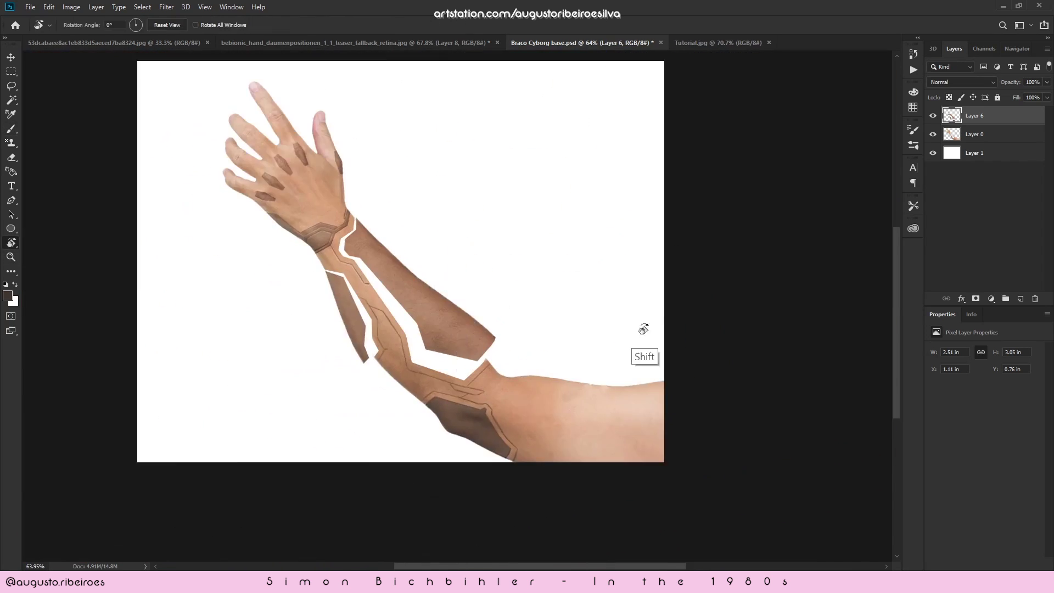
- Paint thin dark panel lines from the elbow up across the upper arm on Layer 6
{"action": "left_click_drag", "start_coordinate": [574, 445], "coordinate": [659, 445]}
{"action": "left_click_drag", "start_coordinate": [457, 315], "coordinate": [541, 394]}
{"action": "key", "text": "r"}
{"action": "left_click_drag", "start_coordinate": [573, 443], "coordinate": [621, 233]}
{"action": "left_click_drag", "start_coordinate": [531, 394], "coordinate": [599, 254]}
{"action": "mouse_move", "coordinate": [556, 143]}
{"action": "left_mouse_down"}
{"action": "mouse_move", "coordinate": [580, 290]}
{"action": "mouse_move", "coordinate": [599, 279]}
{"action": "left_mouse_up"}
{"action": "key", "text": "r"}
{"action": "mouse_move", "coordinate": [670, 252]}
{"action": "left_mouse_down"}
{"action": "mouse_move", "coordinate": [660, 198]}
{"action": "mouse_move", "coordinate": [637, 162]}
{"action": "left_mouse_up"}
- Paint further thin line segments along the upper arm, undoing one stray stroke
{"action": "left_click_drag", "start_coordinate": [598, 242], "coordinate": [583, 312]}
{"action": "left_click_drag", "start_coordinate": [563, 299], "coordinate": [667, 201]}
{"action": "key", "text": "ctrl+z"}
{"action": "right_click", "coordinate": [641, 192]}
{"action": "key", "text": "r"}
{"action": "mouse_move", "coordinate": [576, 292]}
{"action": "left_mouse_down"}
{"action": "mouse_move", "coordinate": [458, 425]}
{"action": "mouse_move", "coordinate": [576, 296]}
{"action": "left_mouse_up"}
{"action": "key", "text": "r"}
{"action": "mouse_move", "coordinate": [638, 212]}
{"action": "left_mouse_down"}
{"action": "mouse_move", "coordinate": [530, 339]}
{"action": "mouse_move", "coordinate": [521, 369]}
{"action": "left_mouse_up"}
{"action": "left_click_drag", "start_coordinate": [509, 143], "coordinate": [504, 193]}
{"action": "mouse_move", "coordinate": [498, 232]}
{"action": "left_mouse_down"}
{"action": "mouse_move", "coordinate": [522, 369]}
{"action": "mouse_move", "coordinate": [513, 340]}
{"action": "mouse_move", "coordinate": [593, 335]}
{"action": "left_mouse_up"}
- Sample a brush colour from the image, reduce the brush size and paint finer strokes along the upper-arm panel lines
{"action": "left_click", "coordinate": [344, 441], "text": "alt"}
{"action": "key", "text": "r"}
{"action": "mouse_move", "coordinate": [626, 271]}
{"action": "left_mouse_down"}
{"action": "mouse_move", "coordinate": [496, 254]}
{"action": "mouse_move", "coordinate": [477, 351]}
{"action": "mouse_move", "coordinate": [630, 259]}
{"action": "left_mouse_up"}
{"action": "key", "text": "r"}
{"action": "key", "text": "bracketleft"}
{"action": "left_click_drag", "start_coordinate": [516, 335], "coordinate": [482, 391]}
{"action": "mouse_move", "coordinate": [526, 318]}
{"action": "left_mouse_down"}
{"action": "mouse_move", "coordinate": [575, 293]}
{"action": "mouse_move", "coordinate": [636, 229]}
{"action": "left_mouse_up"}
{"action": "left_click_drag", "start_coordinate": [601, 209], "coordinate": [558, 515]}
- Extend the upper-arm line work with a small elongated hexagon where the panel lines meet
{"action": "key", "text": "r"}
{"action": "left_click_drag", "start_coordinate": [576, 307], "coordinate": [381, 214]}
{"action": "left_click_drag", "start_coordinate": [562, 214], "coordinate": [464, 345]}
{"action": "left_click_drag", "start_coordinate": [384, 219], "coordinate": [563, 344]}
{"action": "left_click_drag", "start_coordinate": [472, 285], "coordinate": [500, 391]}
{"action": "mouse_move", "coordinate": [471, 441]}
{"action": "left_mouse_down"}
{"action": "mouse_move", "coordinate": [505, 312]}
{"action": "mouse_move", "coordinate": [479, 274]}
{"action": "left_mouse_up"}
{"action": "mouse_move", "coordinate": [522, 329]}
{"action": "left_mouse_down"}
{"action": "mouse_move", "coordinate": [530, 235]}
{"action": "mouse_move", "coordinate": [579, 313]}
{"action": "left_mouse_up"}
{"action": "key", "text": "r"}
{"action": "left_click_drag", "start_coordinate": [581, 312], "coordinate": [714, 142]}
{"action": "key", "text": "r"}
- Paint thin light pink highlights beside the dark upper-arm panel lines and the small hexagon
{"action": "mouse_move", "coordinate": [548, 396]}
{"action": "left_mouse_down"}
{"action": "mouse_move", "coordinate": [584, 294]}
{"action": "mouse_move", "coordinate": [526, 400]}
{"action": "mouse_move", "coordinate": [462, 420]}
{"action": "left_mouse_up"}
{"action": "key", "text": "r"}
{"action": "mouse_move", "coordinate": [644, 264]}
{"action": "left_mouse_down"}
{"action": "mouse_move", "coordinate": [531, 383]}
{"action": "mouse_move", "coordinate": [645, 345]}
{"action": "left_mouse_up"}
{"action": "key", "text": "r"}
{"action": "mouse_move", "coordinate": [599, 236]}
{"action": "left_mouse_down"}
{"action": "mouse_move", "coordinate": [554, 324]}
{"action": "mouse_move", "coordinate": [540, 251]}
{"action": "left_mouse_up"}
{"action": "left_click_drag", "start_coordinate": [481, 399], "coordinate": [549, 301]}
{"action": "left_click_drag", "start_coordinate": [570, 212], "coordinate": [522, 327]}
{"action": "key", "text": "r"}
{"action": "mouse_move", "coordinate": [494, 164]}
{"action": "left_mouse_down"}
{"action": "mouse_move", "coordinate": [799, 230]}
{"action": "mouse_move", "coordinate": [527, 131]}
{"action": "left_mouse_up"}
{"action": "left_click_drag", "start_coordinate": [527, 131], "coordinate": [508, 437]}
{"action": "left_click_drag", "start_coordinate": [577, 369], "coordinate": [704, 268]}
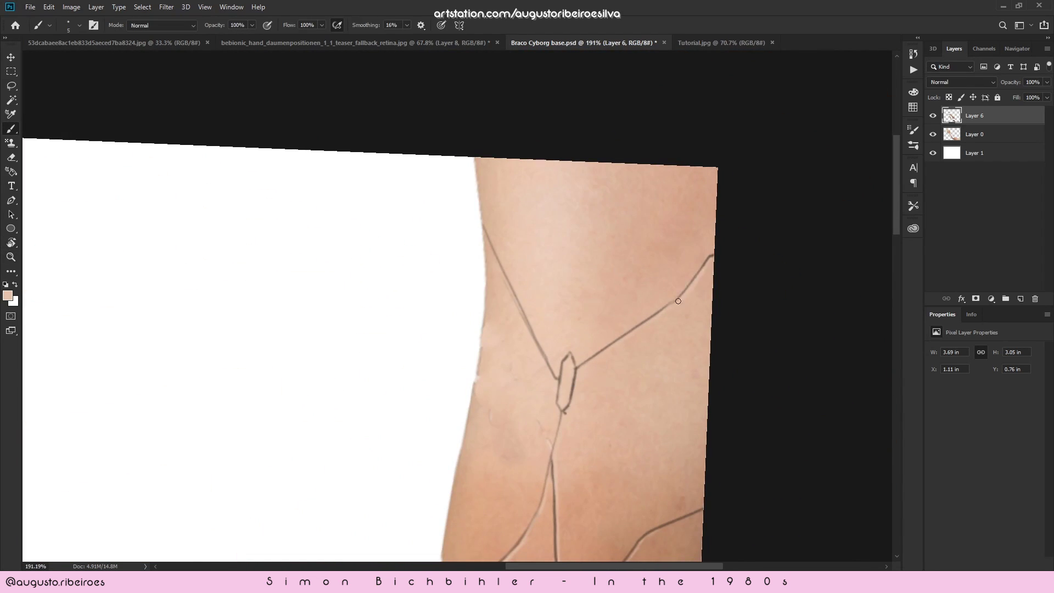
- Select the panel area along the upper arm's outer edge on Layer 0 with the Polygonal Lasso and copy it to a new layer
{"action": "key", "text": "Escape"}
{"action": "left_click", "coordinate": [974, 134]}
{"action": "key", "text": "l"}
{"action": "left_click", "coordinate": [461, 318]}
{"action": "left_click", "coordinate": [529, 389]}
{"action": "left_click", "coordinate": [609, 412]}
{"action": "double_click", "coordinate": [706, 261]}
{"action": "left_click", "coordinate": [610, 413]}
{"action": "left_click", "coordinate": [667, 412]}
{"action": "left_click", "coordinate": [823, 318]}
{"action": "left_click", "coordinate": [460, 320]}
{"action": "key", "text": "ctrl+j"}
- Darken the copied upper-arm panel using Hue/Saturation and Curves adjustments
{"action": "key", "text": "ctrl+u"}
{"action": "left_click_drag", "start_coordinate": [788, 271], "coordinate": [775, 271]}
{"action": "key", "text": "Return"}
{"action": "key", "text": "r"}
{"action": "key", "text": "ctrl+m"}
{"action": "mouse_move", "coordinate": [238, 416]}
{"action": "left_mouse_down"}
{"action": "mouse_move", "coordinate": [237, 435]}
{"action": "mouse_move", "coordinate": [239, 416]}
{"action": "left_mouse_up"}
{"action": "left_click_drag", "start_coordinate": [299, 353], "coordinate": [286, 353]}
{"action": "key", "text": "Return"}
{"action": "key", "text": "x"}
{"action": "key", "text": "t"}
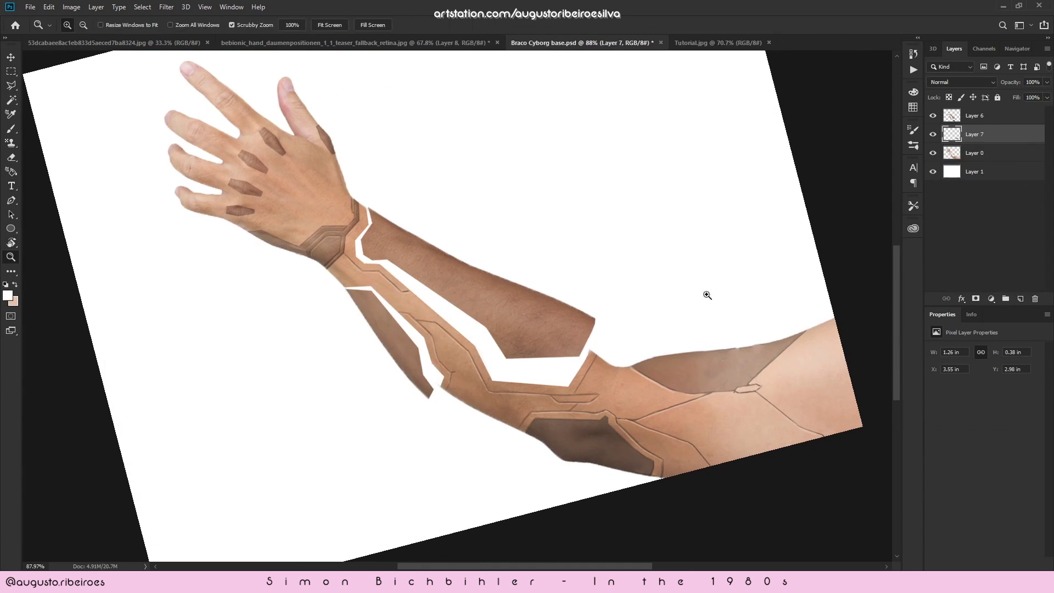
- Erase along the lower edge of the darkened upper-arm panel and undo a trial brush stroke
{"action": "key", "text": "Escape"}
{"action": "key", "text": "e"}
{"action": "left_click_drag", "start_coordinate": [637, 373], "coordinate": [673, 393]}
{"action": "key", "text": "r"}
{"action": "mouse_move", "coordinate": [721, 442]}
{"action": "left_mouse_down"}
{"action": "mouse_move", "coordinate": [752, 357]}
{"action": "mouse_move", "coordinate": [494, 516]}
{"action": "left_mouse_up"}
{"action": "key", "text": "b"}
{"action": "mouse_move", "coordinate": [473, 229]}
{"action": "left_mouse_down"}
{"action": "mouse_move", "coordinate": [465, 327]}
{"action": "mouse_move", "coordinate": [549, 340]}
{"action": "left_mouse_up"}
{"action": "key", "text": "ctrl+z"}
- Paint thin panel lines with a small notch along the edge of the upper-arm panel on Layer 7
{"action": "key", "text": "r"}
{"action": "left_click_drag", "start_coordinate": [423, 545], "coordinate": [536, 298]}
{"action": "key", "text": "r"}
{"action": "left_click_drag", "start_coordinate": [453, 390], "coordinate": [733, 221]}
{"action": "left_click_drag", "start_coordinate": [677, 430], "coordinate": [598, 431]}
{"action": "key", "text": "r"}
{"action": "left_click_drag", "start_coordinate": [671, 406], "coordinate": [660, 424]}
- Paint a dark brown slanted slot on the panel line near the elbow and fill it in
{"action": "key", "text": "z"}
{"action": "left_click_drag", "start_coordinate": [769, 406], "coordinate": [733, 403]}
{"action": "key", "text": "r"}
{"action": "left_click_drag", "start_coordinate": [665, 307], "coordinate": [689, 307]}
{"action": "key", "text": "z"}
{"action": "left_click_drag", "start_coordinate": [592, 292], "coordinate": [681, 292]}
{"action": "key", "text": "b"}
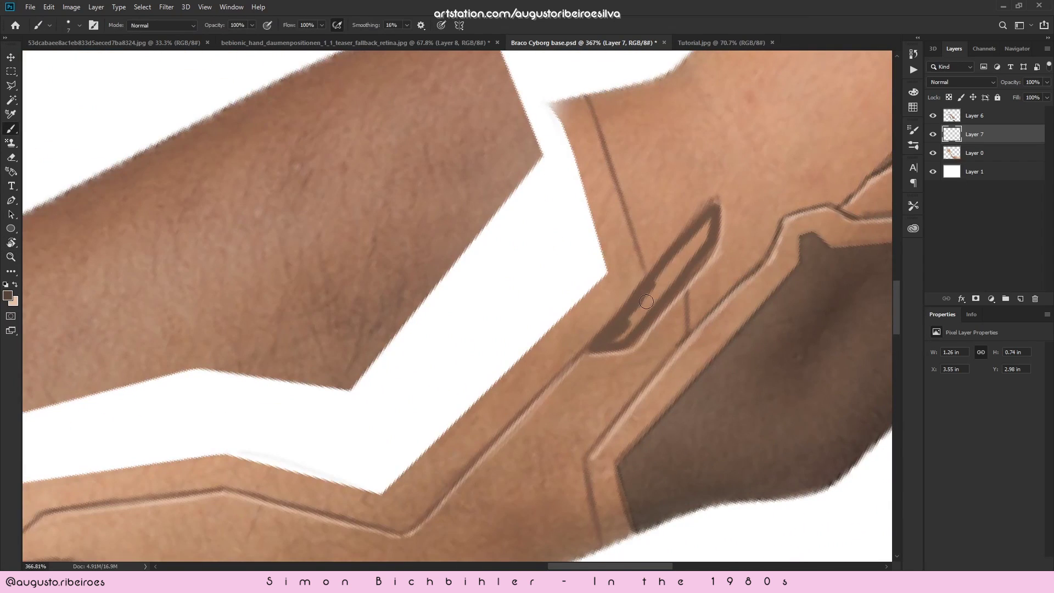
{"action": "key", "text": "z"}
{"action": "left_click_drag", "start_coordinate": [695, 222], "coordinate": [635, 235]}
{"action": "left_click_drag", "start_coordinate": [763, 174], "coordinate": [803, 174]}
- Merge Layer 6 and Layer 7 into a single layer
{"action": "left_click", "coordinate": [974, 116]}
{"action": "left_click", "coordinate": [976, 134]}
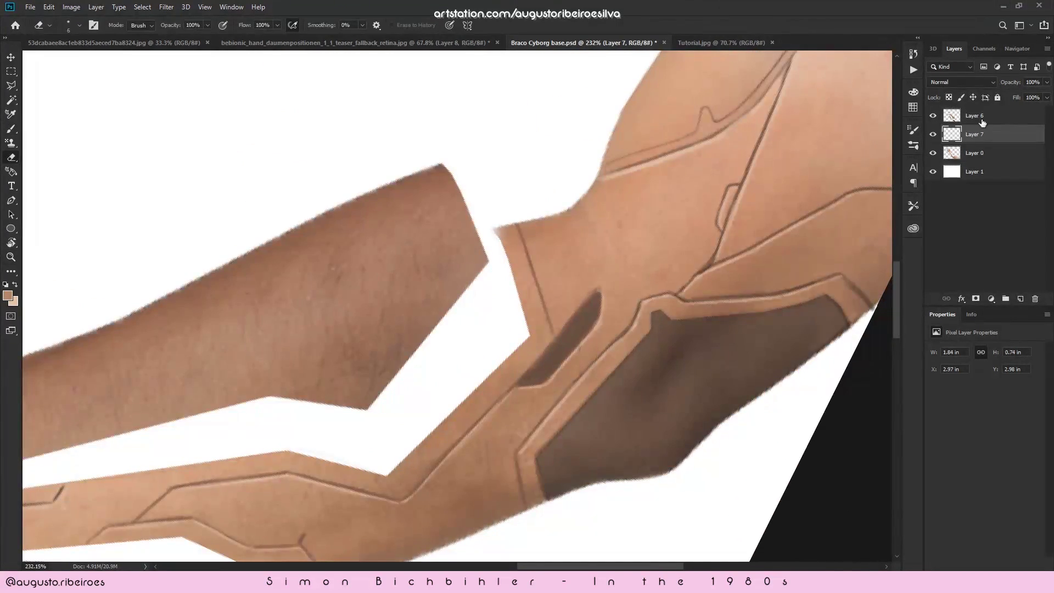
{"action": "left_click_drag", "start_coordinate": [653, 155], "coordinate": [611, 155]}
{"action": "key", "text": "r"}
{"action": "left_click", "coordinate": [933, 135]}
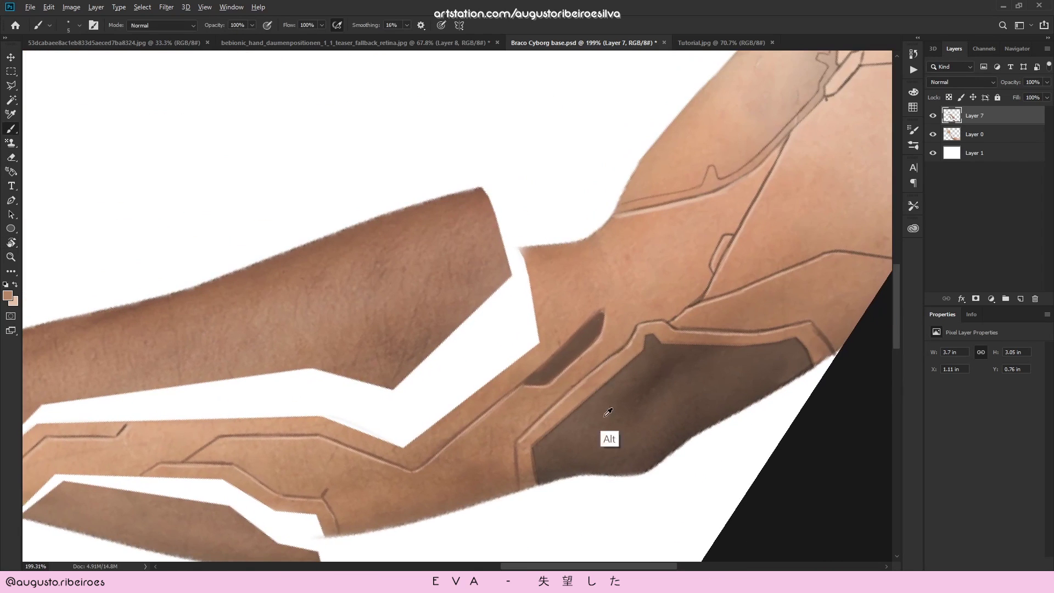
- Undo the last two changes and paint a dark line from the slot's end up to the elbow crease
{"action": "key", "text": "ctrl+z"}
{"action": "key", "text": "ctrl+z"}
{"action": "left_click_drag", "start_coordinate": [605, 310], "coordinate": [590, 240]}
{"action": "key", "text": "z"}
{"action": "key", "text": "r"}
{"action": "key", "text": "b"}
{"action": "left_click_drag", "start_coordinate": [537, 352], "coordinate": [572, 359]}
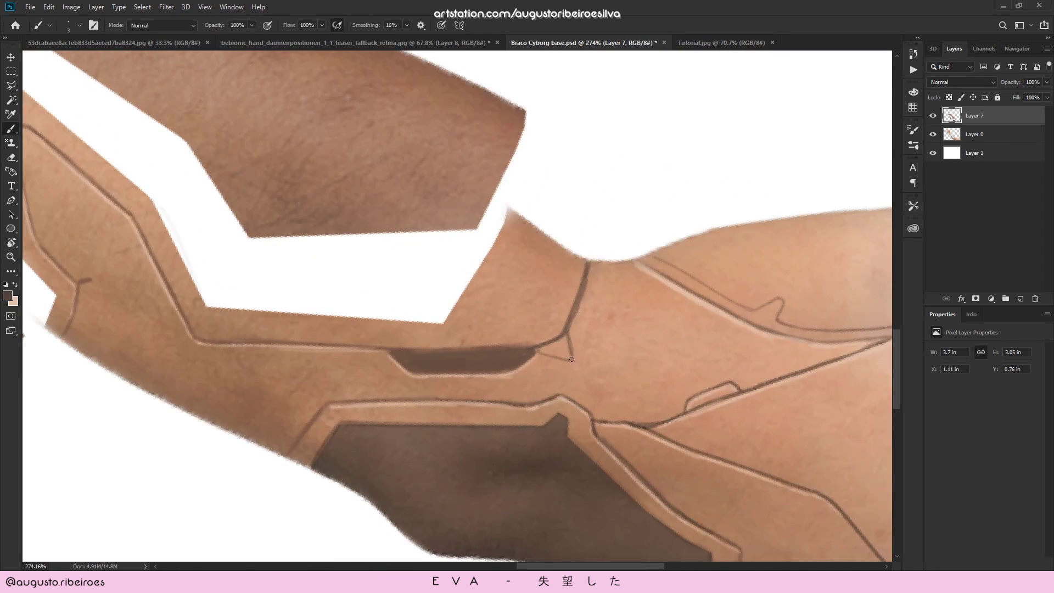
{"action": "left_click_drag", "start_coordinate": [587, 266], "coordinate": [566, 316]}
- Add a light highlight beside the line running from the slot to the elbow crease
{"action": "key", "text": "z"}
{"action": "left_click_drag", "start_coordinate": [590, 387], "coordinate": [609, 387]}
{"action": "left_click_drag", "start_coordinate": [592, 215], "coordinate": [556, 315]}
{"action": "key", "text": "z"}
{"action": "left_click_drag", "start_coordinate": [623, 357], "coordinate": [582, 358]}
{"action": "left_click_drag", "start_coordinate": [389, 371], "coordinate": [420, 371]}
- Sample dark brown from the elbow panel and outline a small angular panel between the slot and the arm's edge
{"action": "left_click", "coordinate": [470, 447], "text": "alt"}
{"action": "mouse_move", "coordinate": [681, 206]}
{"action": "left_mouse_down"}
{"action": "mouse_move", "coordinate": [628, 306]}
{"action": "mouse_move", "coordinate": [683, 306]}
{"action": "left_mouse_up"}
{"action": "left_click_drag", "start_coordinate": [684, 306], "coordinate": [709, 265]}
{"action": "key", "text": "r"}
{"action": "key", "text": "z"}
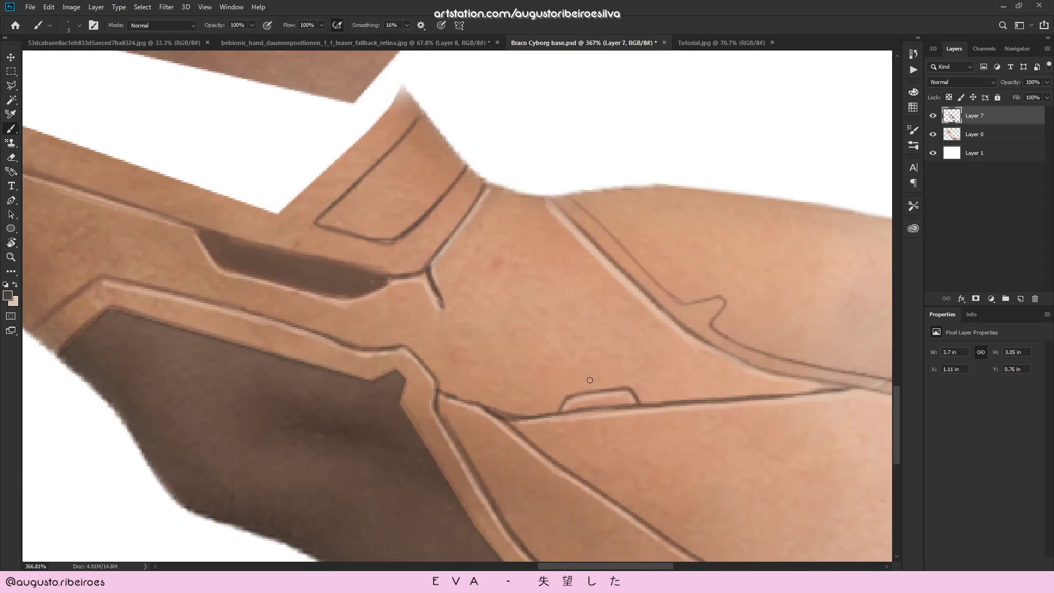
- Sample a colour near the elbow and touch up the line work around the small angular panel with a short stroke
{"action": "key", "text": "z"}
{"action": "key", "text": "r"}
{"action": "left_click_drag", "start_coordinate": [678, 316], "coordinate": [618, 155]}
{"action": "key", "text": "z"}
{"action": "key", "text": "b"}
{"action": "left_click", "coordinate": [655, 357], "text": "alt"}
{"action": "left_click_drag", "start_coordinate": [631, 322], "coordinate": [621, 342]}
{"action": "key", "text": "z"}
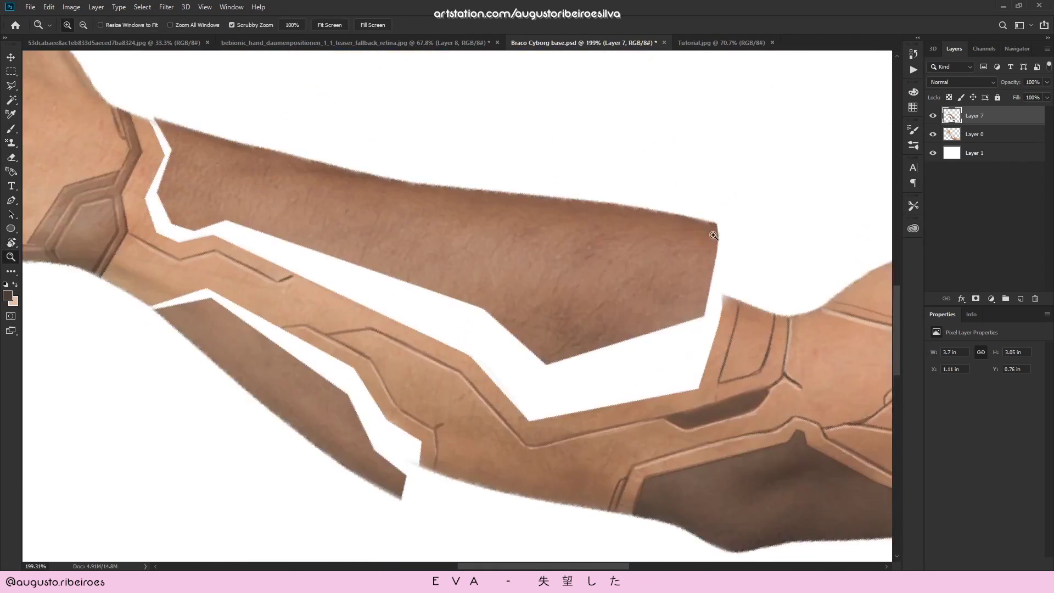
- Undo a trial stroke, choose a darker brown brush colour and paint a thin line across the wide end of the brown forearm panel
{"action": "key", "text": "b"}
{"action": "left_click_drag", "start_coordinate": [457, 352], "coordinate": [444, 398]}
{"action": "key", "text": "ctrl+z"}
{"action": "left_click", "coordinate": [7, 295]}
{"action": "left_click", "coordinate": [927, 339]}
{"action": "left_click_drag", "start_coordinate": [483, 273], "coordinate": [443, 399]}
{"action": "key", "text": "r"}
{"action": "left_click_drag", "start_coordinate": [306, 393], "coordinate": [544, 456]}
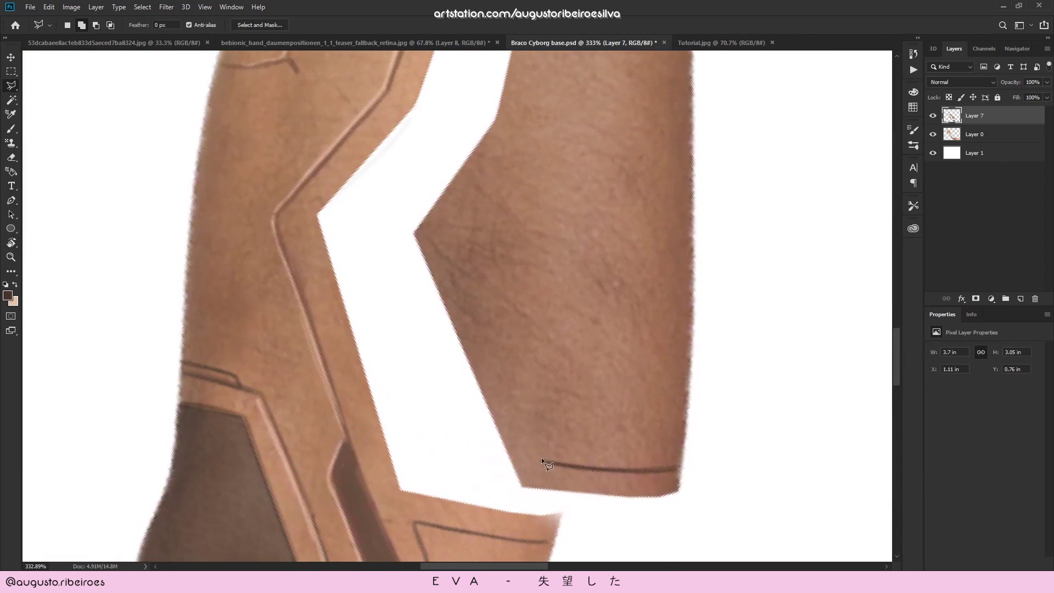
- Paint a thin dark line inset along the brown forearm panel's cut edge, starting from its elbow end
{"action": "key", "text": "b"}
{"action": "left_click_drag", "start_coordinate": [471, 247], "coordinate": [516, 144]}
{"action": "key", "text": "r"}
{"action": "left_click_drag", "start_coordinate": [411, 373], "coordinate": [476, 384]}
{"action": "key", "text": "b"}
{"action": "left_click_drag", "start_coordinate": [546, 216], "coordinate": [487, 317]}
{"action": "key", "text": "z"}
{"action": "key", "text": "r"}
{"action": "key", "text": "b"}
{"action": "left_click_drag", "start_coordinate": [428, 373], "coordinate": [527, 305]}
- Continue the inset line along the brown forearm panel's long edge toward the wrist
{"action": "key", "text": "z"}
{"action": "left_click_drag", "start_coordinate": [589, 254], "coordinate": [626, 258]}
{"action": "key", "text": "r"}
{"action": "mouse_move", "coordinate": [626, 330]}
{"action": "left_mouse_down"}
{"action": "mouse_move", "coordinate": [576, 192]}
{"action": "mouse_move", "coordinate": [459, 148]}
{"action": "left_mouse_up"}
{"action": "key", "text": "b"}
{"action": "left_click_drag", "start_coordinate": [496, 329], "coordinate": [524, 272]}
{"action": "key", "text": "r"}
{"action": "left_click_drag", "start_coordinate": [549, 384], "coordinate": [593, 263]}
{"action": "key", "text": "b"}
- Carry the inset line around the brown forearm panel's wrist end and paint a small triangle mark inside it
{"action": "key", "text": "z"}
{"action": "mouse_move", "coordinate": [647, 285]}
{"action": "left_mouse_down"}
{"action": "mouse_move", "coordinate": [713, 228]}
{"action": "mouse_move", "coordinate": [641, 387]}
{"action": "left_mouse_up"}
{"action": "key", "text": "b"}
{"action": "key", "text": "r"}
{"action": "key", "text": "b"}
{"action": "left_click_drag", "start_coordinate": [503, 363], "coordinate": [520, 380]}
{"action": "key", "text": "r"}
{"action": "left_click_drag", "start_coordinate": [680, 221], "coordinate": [691, 348]}
{"action": "key", "text": "z"}
{"action": "left_click_drag", "start_coordinate": [536, 353], "coordinate": [582, 353]}
{"action": "key", "text": "b"}
{"action": "left_click_drag", "start_coordinate": [565, 295], "coordinate": [597, 341]}
- Sample a light skin tone and paint highlights beside the brown forearm panel's inset line
{"action": "left_click", "coordinate": [419, 271], "text": "alt"}
{"action": "key", "text": "r"}
{"action": "left_click_drag", "start_coordinate": [472, 181], "coordinate": [582, 308]}
{"action": "left_click_drag", "start_coordinate": [578, 212], "coordinate": [555, 236]}
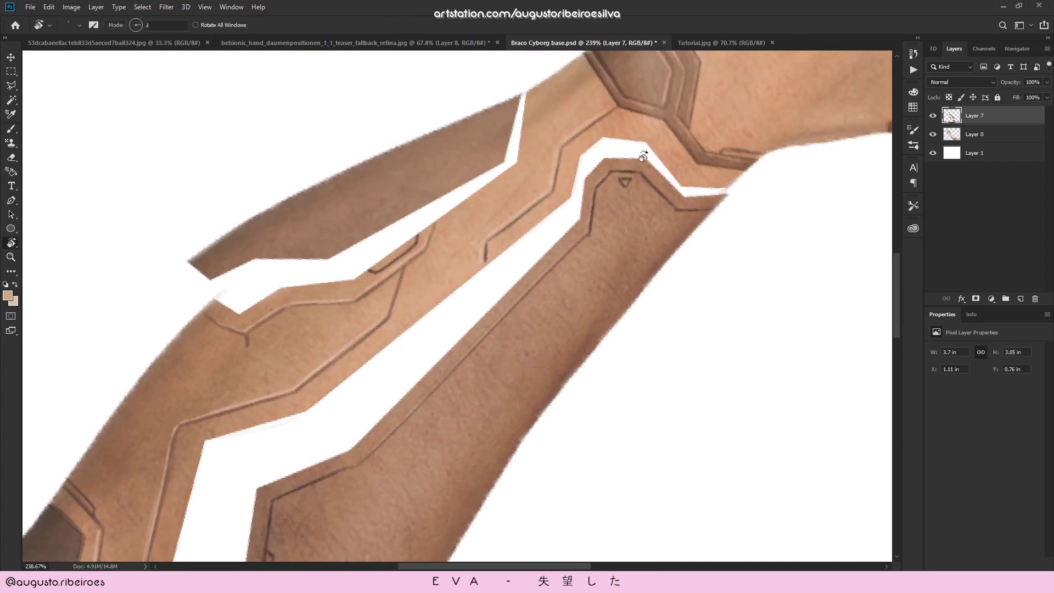
{"action": "key", "text": "r"}
{"action": "left_click_drag", "start_coordinate": [582, 329], "coordinate": [554, 231]}
{"action": "left_click_drag", "start_coordinate": [647, 179], "coordinate": [555, 235]}
{"action": "left_click_drag", "start_coordinate": [598, 307], "coordinate": [461, 175]}
{"action": "key", "text": "z"}
{"action": "left_click_drag", "start_coordinate": [438, 376], "coordinate": [406, 375]}
{"action": "key", "text": "r"}
{"action": "left_click_drag", "start_coordinate": [657, 318], "coordinate": [648, 240]}
{"action": "left_click_drag", "start_coordinate": [650, 296], "coordinate": [648, 252]}
{"action": "left_click_drag", "start_coordinate": [467, 384], "coordinate": [514, 207]}
- Paint a thin brown outline beside the index finger's knuckle panel
{"action": "key", "text": "z"}
{"action": "left_click_drag", "start_coordinate": [318, 455], "coordinate": [263, 454]}
{"action": "key", "text": "r"}
{"action": "left_click_drag", "start_coordinate": [351, 434], "coordinate": [467, 187]}
{"action": "key", "text": "z"}
{"action": "left_click_drag", "start_coordinate": [527, 404], "coordinate": [597, 404]}
{"action": "key", "text": "b"}
{"action": "left_click_drag", "start_coordinate": [601, 165], "coordinate": [599, 201]}
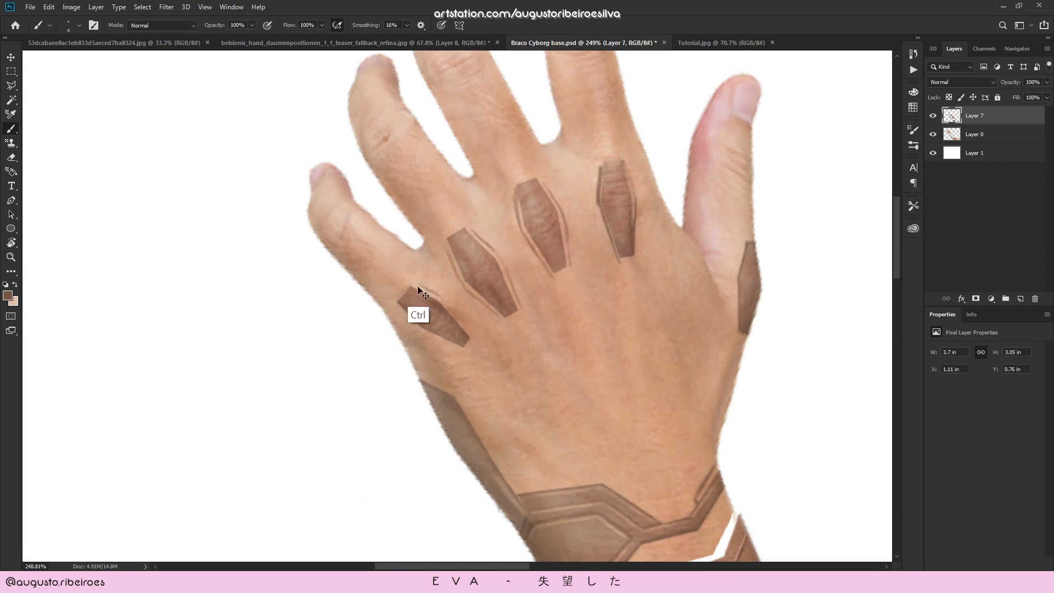
- Paint a small dark dot below each of the four knuckle panels on the back of the hand
{"action": "mouse_move", "coordinate": [549, 423]}
{"action": "left_mouse_down"}
{"action": "mouse_move", "coordinate": [586, 379]}
{"action": "mouse_move", "coordinate": [548, 422]}
{"action": "left_mouse_up"}
{"action": "key", "text": "b"}
{"action": "left_click", "coordinate": [523, 266]}
{"action": "left_click", "coordinate": [472, 282]}
{"action": "left_click", "coordinate": [431, 322]}
{"action": "left_click", "coordinate": [398, 347]}
- Paint a thin curved line beside the thumb-base panel and add a highlight in a sampled skin tone
{"action": "left_click_drag", "start_coordinate": [604, 276], "coordinate": [580, 213]}
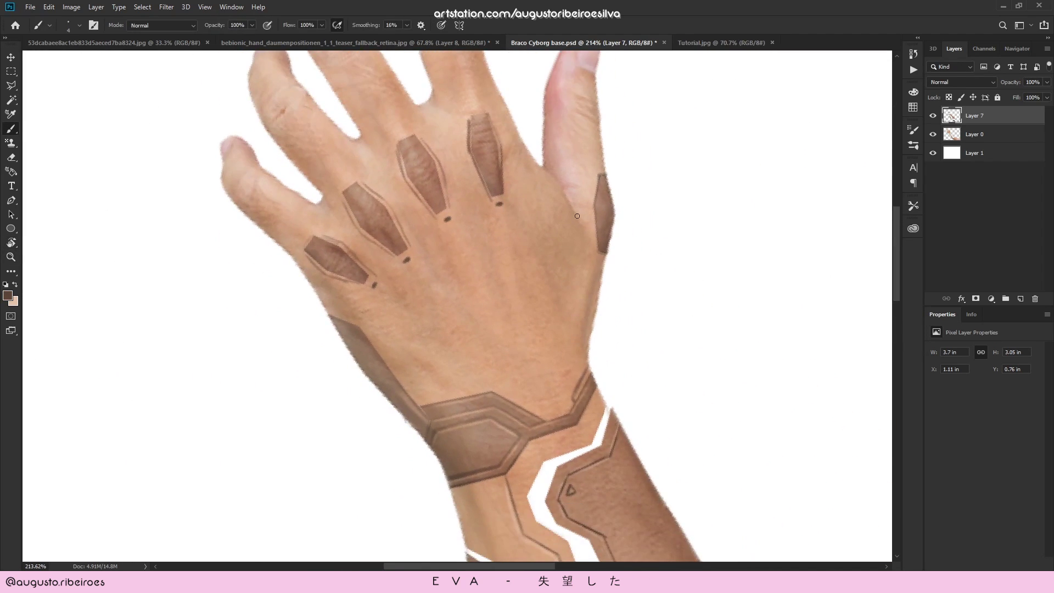
{"action": "left_click_drag", "start_coordinate": [513, 468], "coordinate": [487, 559]}
{"action": "left_click", "coordinate": [544, 246], "text": "alt"}
{"action": "left_click_drag", "start_coordinate": [560, 315], "coordinate": [570, 391]}
{"action": "left_click_drag", "start_coordinate": [570, 390], "coordinate": [604, 337]}
- Enlarge the brush and paint a long brown line from mid-hand to the wrist panel's corner, with a sampled skin-tone highlight
{"action": "left_click", "coordinate": [493, 502], "text": "alt"}
{"action": "key", "text": "bracketright"}
{"action": "key", "text": "bracketright"}
{"action": "key", "text": "bracketright"}
{"action": "left_click_drag", "start_coordinate": [514, 300], "coordinate": [501, 429]}
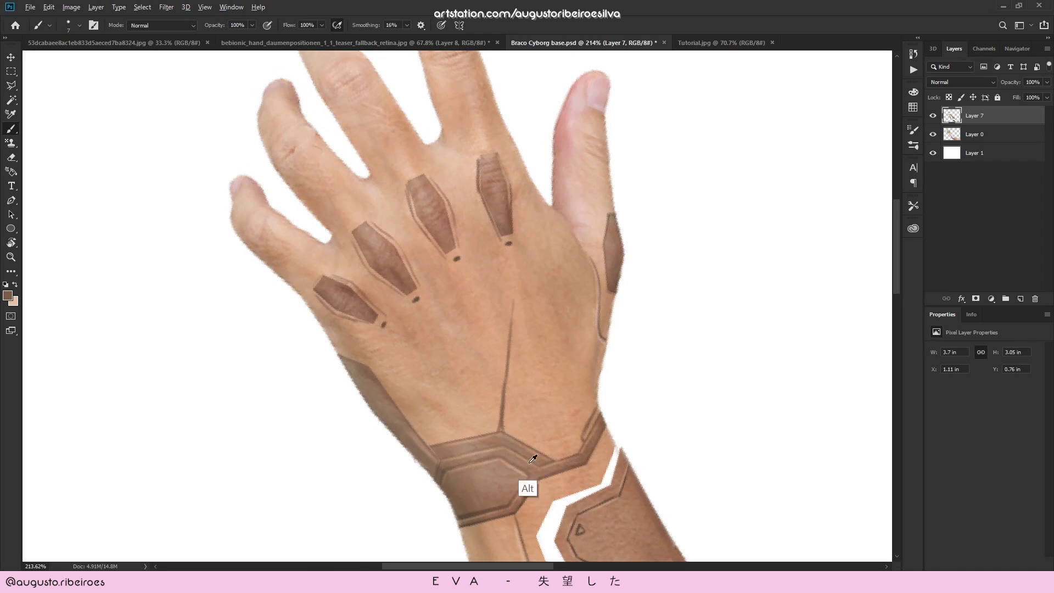
{"action": "left_click", "coordinate": [522, 423], "text": "alt"}
{"action": "key", "text": "z"}
{"action": "left_click_drag", "start_coordinate": [560, 303], "coordinate": [498, 304]}
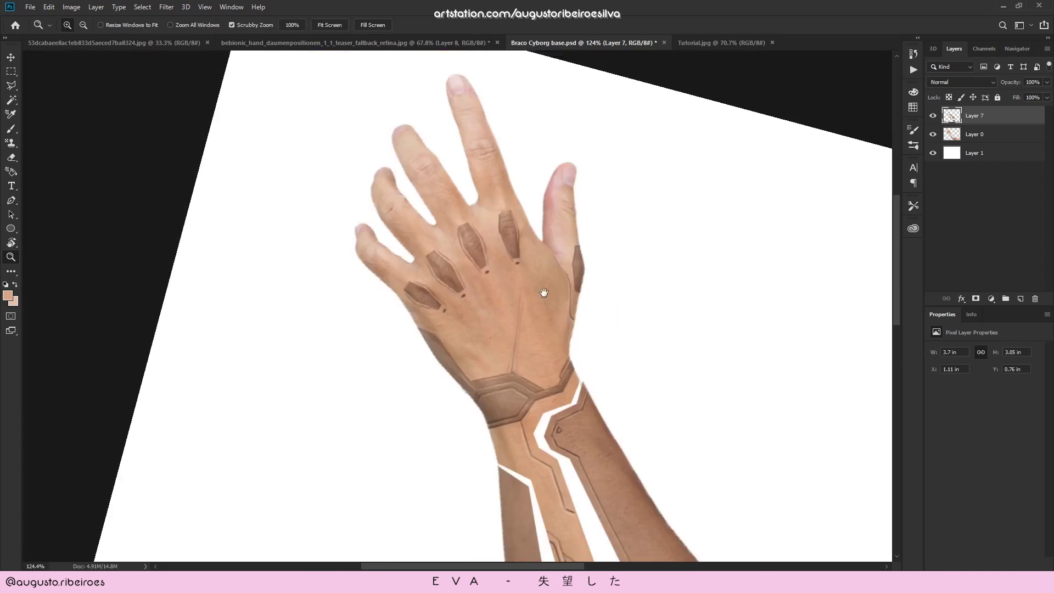
- Sample a reddish brown, adjust the brush size and paint thin joint lines across the finger knuckles
{"action": "left_click_drag", "start_coordinate": [549, 208], "coordinate": [417, 263]}
{"action": "left_click", "coordinate": [645, 240], "text": "alt"}
{"action": "left_click_drag", "start_coordinate": [620, 247], "coordinate": [581, 247]}
{"action": "right_click", "coordinate": [581, 247]}
{"action": "left_click_drag", "start_coordinate": [467, 230], "coordinate": [500, 230]}
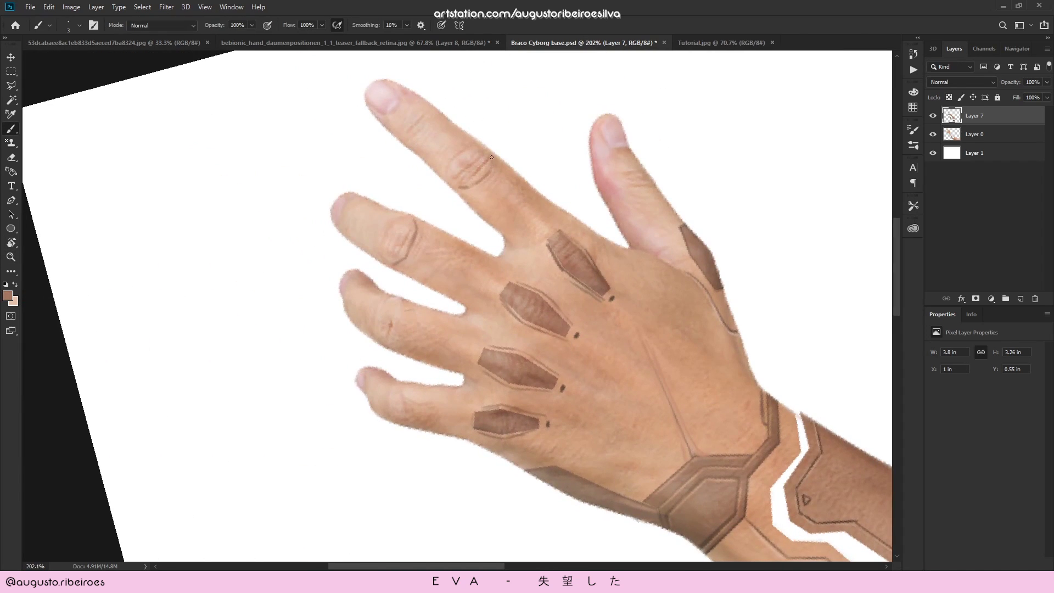
{"action": "left_click_drag", "start_coordinate": [396, 412], "coordinate": [394, 421]}
{"action": "left_click_drag", "start_coordinate": [680, 226], "coordinate": [625, 282]}
- Sample a light pink and add highlights along the joint lines on the fingers and thumb
{"action": "key", "text": "bracketright"}
{"action": "left_click", "coordinate": [596, 303], "text": "alt"}
{"action": "key", "text": "z"}
{"action": "left_click_drag", "start_coordinate": [554, 285], "coordinate": [590, 286]}
{"action": "left_click_drag", "start_coordinate": [563, 248], "coordinate": [628, 274]}
{"action": "left_click_drag", "start_coordinate": [599, 267], "coordinate": [644, 430]}
{"action": "left_click_drag", "start_coordinate": [494, 257], "coordinate": [489, 263]}
{"action": "left_click_drag", "start_coordinate": [375, 271], "coordinate": [375, 280]}
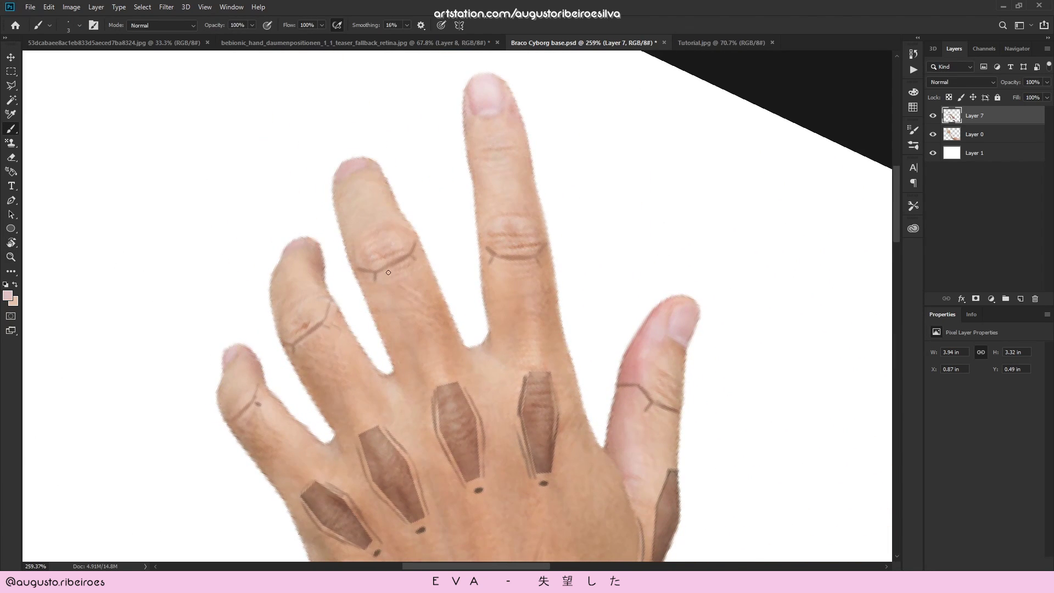
- Save the document and paint a small square tab below the index finger's joint line
{"action": "left_click_drag", "start_coordinate": [494, 263], "coordinate": [439, 159]}
{"action": "left_click_drag", "start_coordinate": [604, 247], "coordinate": [561, 187]}
{"action": "key", "text": "ctrl+s"}
{"action": "key", "text": "z"}
{"action": "left_click_drag", "start_coordinate": [519, 275], "coordinate": [549, 249]}
{"action": "key", "text": "r"}
{"action": "left_click_drag", "start_coordinate": [567, 154], "coordinate": [620, 203]}
{"action": "key", "text": "b"}
{"action": "left_click", "coordinate": [520, 227]}
{"action": "left_click_drag", "start_coordinate": [559, 216], "coordinate": [563, 220]}
{"action": "key", "text": "z"}
{"action": "left_click_drag", "start_coordinate": [519, 224], "coordinate": [450, 224]}
{"action": "left_click_drag", "start_coordinate": [563, 251], "coordinate": [637, 252]}
{"action": "key", "text": "b"}
{"action": "left_click_drag", "start_coordinate": [500, 273], "coordinate": [510, 284]}
- Sample brown and paint a small dark slot and thin panel lines on the skin strip just below the wrist panel
{"action": "key", "text": "z"}
{"action": "left_click_drag", "start_coordinate": [608, 198], "coordinate": [543, 198]}
{"action": "left_click_drag", "start_coordinate": [672, 472], "coordinate": [735, 472]}
{"action": "key", "text": "b"}
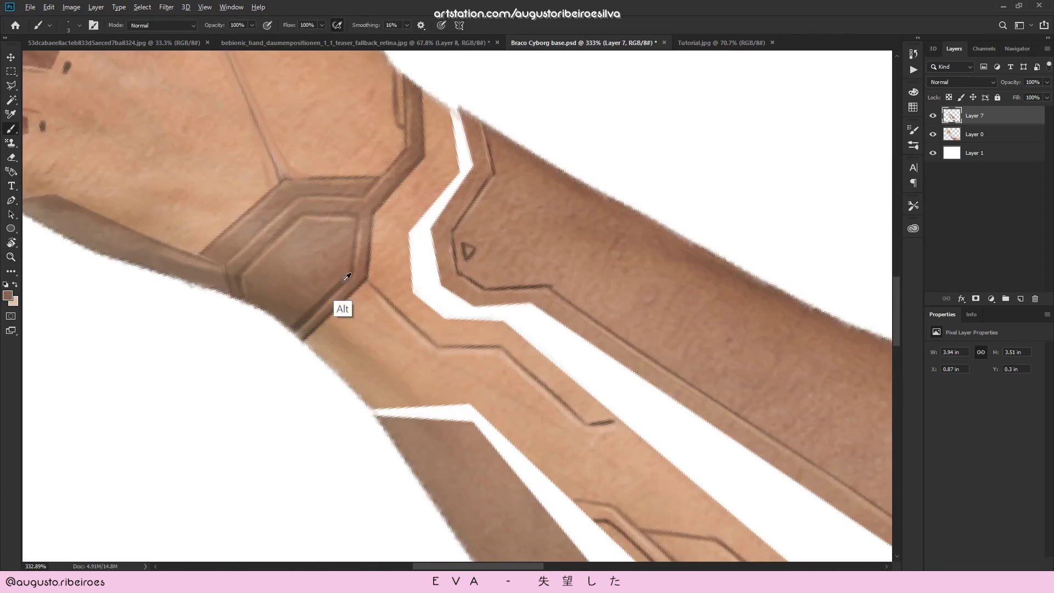
{"action": "key", "text": "r"}
{"action": "left_click_drag", "start_coordinate": [593, 351], "coordinate": [329, 258]}
{"action": "key", "text": "b"}
{"action": "left_click_drag", "start_coordinate": [449, 277], "coordinate": [474, 286]}
{"action": "key", "text": "z"}
{"action": "left_click_drag", "start_coordinate": [631, 176], "coordinate": [565, 176]}
{"action": "key", "text": "r"}
{"action": "left_click_drag", "start_coordinate": [351, 186], "coordinate": [600, 230]}
{"action": "key", "text": "z"}
{"action": "left_click_drag", "start_coordinate": [501, 311], "coordinate": [571, 310]}
{"action": "key", "text": "b"}
{"action": "mouse_move", "coordinate": [472, 295]}
{"action": "left_mouse_down"}
{"action": "mouse_move", "coordinate": [459, 353]}
{"action": "mouse_move", "coordinate": [481, 306]}
{"action": "left_mouse_up"}
{"action": "left_click_drag", "start_coordinate": [476, 305], "coordinate": [464, 355]}
- Paint a dark edge line along the panel on the little-finger side of the hand and save the file
{"action": "key", "text": "z"}
{"action": "mouse_move", "coordinate": [659, 221]}
{"action": "left_mouse_down"}
{"action": "mouse_move", "coordinate": [597, 221]}
{"action": "mouse_move", "coordinate": [570, 157]}
{"action": "left_mouse_up"}
{"action": "key", "text": "r"}
{"action": "key", "text": "z"}
{"action": "left_click_drag", "start_coordinate": [543, 300], "coordinate": [597, 300]}
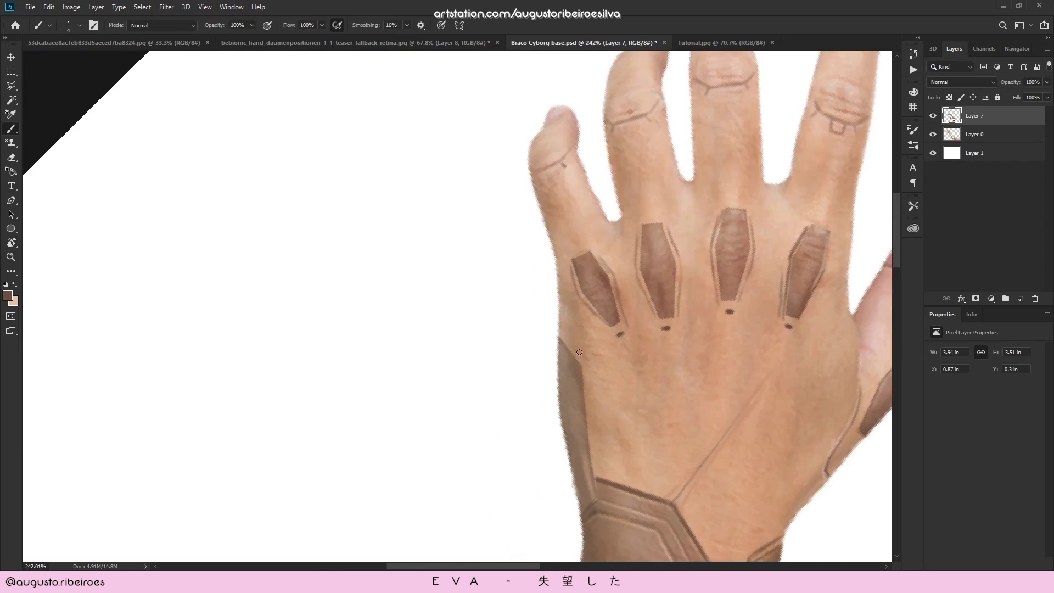
{"action": "left_click_drag", "start_coordinate": [561, 342], "coordinate": [589, 456]}
{"action": "key", "text": "z"}
{"action": "left_click_drag", "start_coordinate": [563, 339], "coordinate": [502, 339]}
{"action": "key", "text": "r"}
{"action": "left_click_drag", "start_coordinate": [583, 311], "coordinate": [551, 217]}
{"action": "key", "text": "z"}
{"action": "left_click_drag", "start_coordinate": [615, 159], "coordinate": [672, 159]}
{"action": "key", "text": "b"}
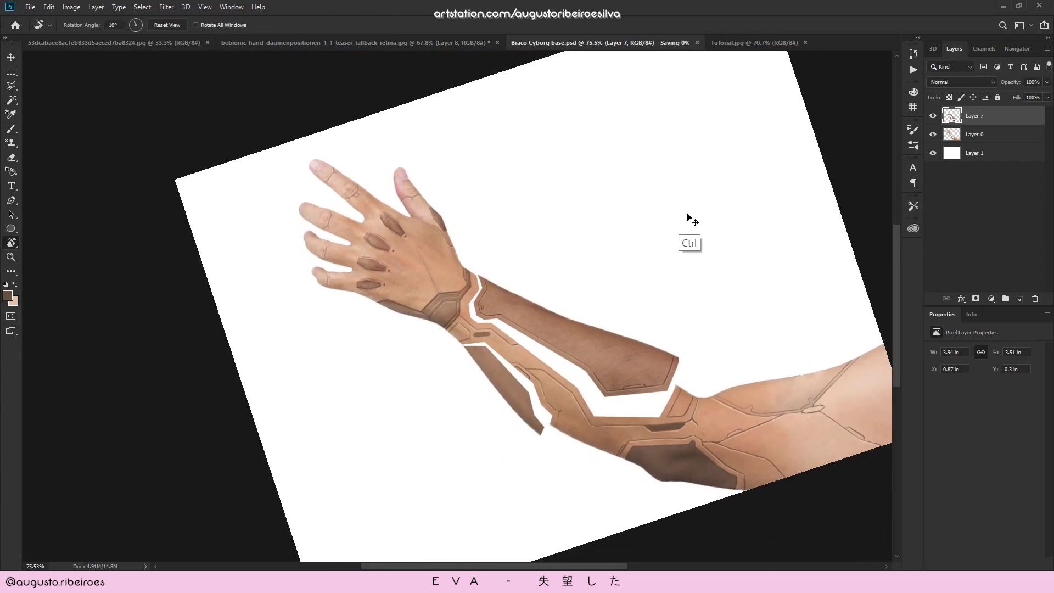
- Paint short strokes on the upper arm near its shoulder end and undo the last one
{"action": "left_click_drag", "start_coordinate": [670, 211], "coordinate": [607, 127]}
{"action": "key", "text": "z"}
{"action": "left_click_drag", "start_coordinate": [834, 273], "coordinate": [890, 273]}
{"action": "key", "text": "b"}
{"action": "left_click_drag", "start_coordinate": [775, 201], "coordinate": [820, 161]}
{"action": "mouse_move", "coordinate": [796, 183]}
{"action": "left_mouse_down"}
{"action": "mouse_move", "coordinate": [655, 294]}
{"action": "mouse_move", "coordinate": [871, 162]}
{"action": "left_mouse_up"}
{"action": "left_click_drag", "start_coordinate": [730, 213], "coordinate": [798, 185]}
{"action": "key", "text": "ctrl+z"}
{"action": "left_click_drag", "start_coordinate": [679, 271], "coordinate": [832, 117]}
- Crop the canvas to trim off part of the upper arm's shoulder side
{"action": "key", "text": "z"}
{"action": "left_click_drag", "start_coordinate": [723, 218], "coordinate": [667, 219]}
{"action": "key", "text": "c"}
{"action": "left_click_drag", "start_coordinate": [874, 269], "coordinate": [827, 265]}
{"action": "key", "text": "Return"}
{"action": "key", "text": "z"}
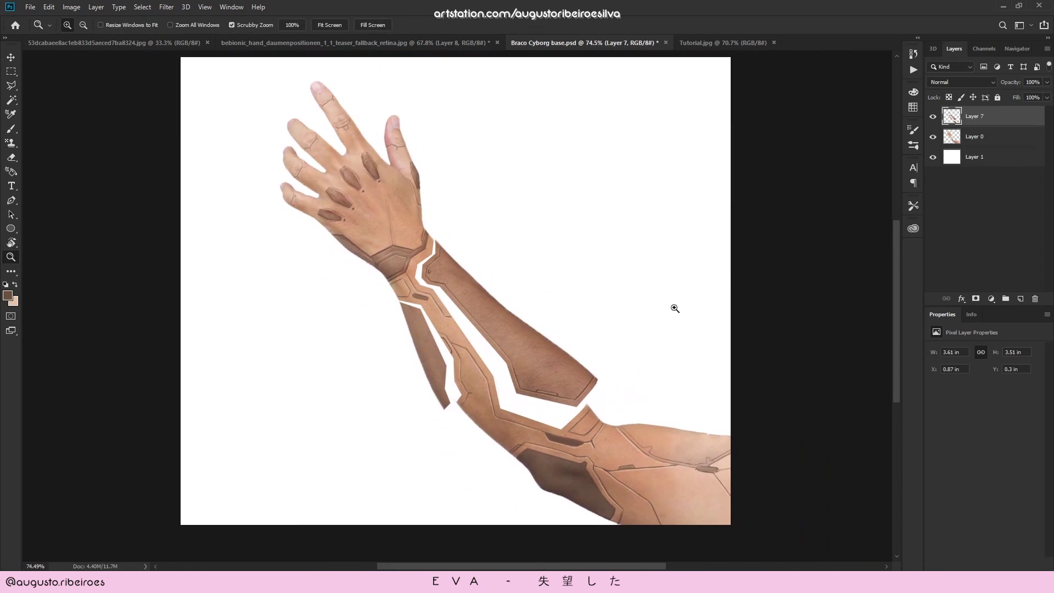
{"action": "key", "text": "t"}
{"action": "key", "text": "c"}
{"action": "left_click_drag", "start_coordinate": [770, 304], "coordinate": [627, 274]}
{"action": "key", "text": "Escape"}
- Rotate and re-crop the canvas so the arm lies closer to horizontal, with more white space beyond the fingers
{"action": "key", "text": "ctrl+t"}
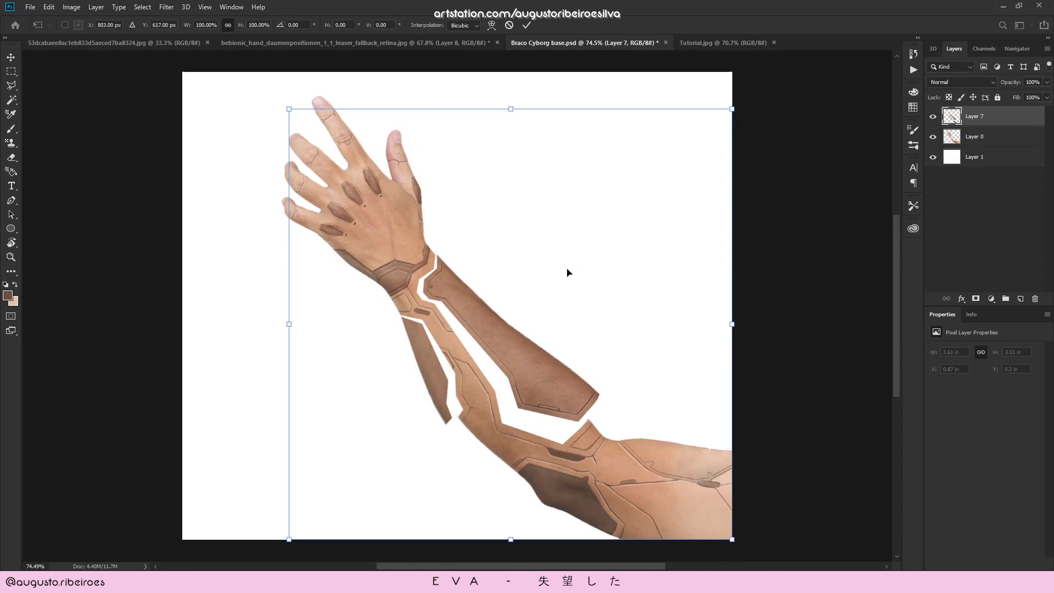
{"action": "key", "text": "Escape"}
{"action": "key", "text": "c"}
{"action": "left_click_drag", "start_coordinate": [753, 80], "coordinate": [557, 147]}
{"action": "left_click_drag", "start_coordinate": [254, 305], "coordinate": [125, 306]}
{"action": "left_click_drag", "start_coordinate": [724, 302], "coordinate": [765, 300]}
{"action": "left_click_drag", "start_coordinate": [169, 306], "coordinate": [205, 305]}
{"action": "key", "text": "Return"}
- Add a new empty layer directly above the white background layer, beneath the arm layers
{"action": "left_click", "coordinate": [982, 149]}
{"action": "left_click", "coordinate": [398, 340], "text": "alt"}
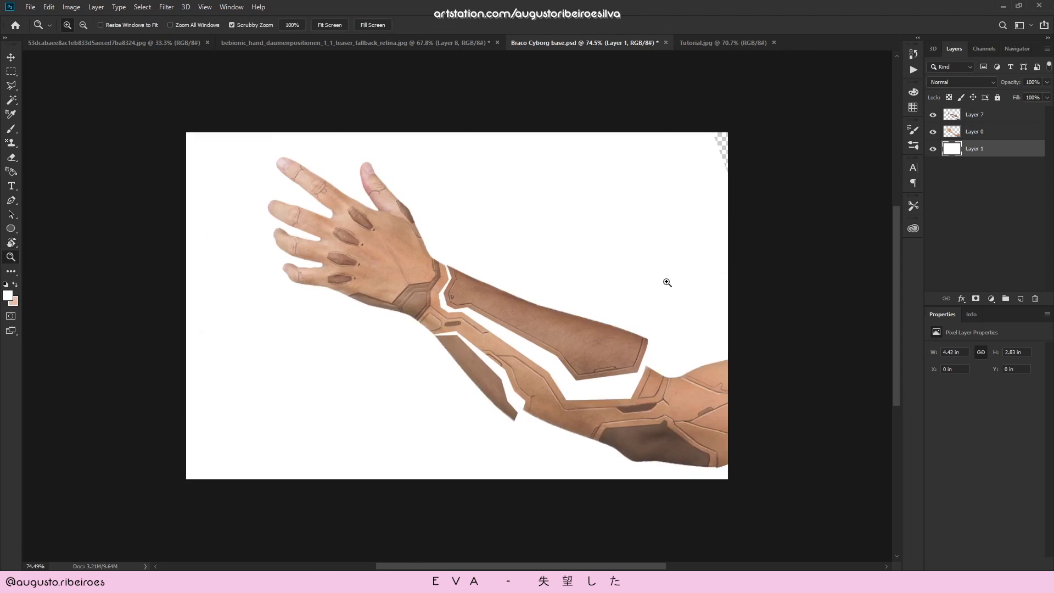
{"action": "key", "text": "z"}
{"action": "left_click", "coordinate": [983, 115]}
{"action": "left_click", "coordinate": [985, 148]}
{"action": "key", "text": "ctrl+shift+alt+n"}
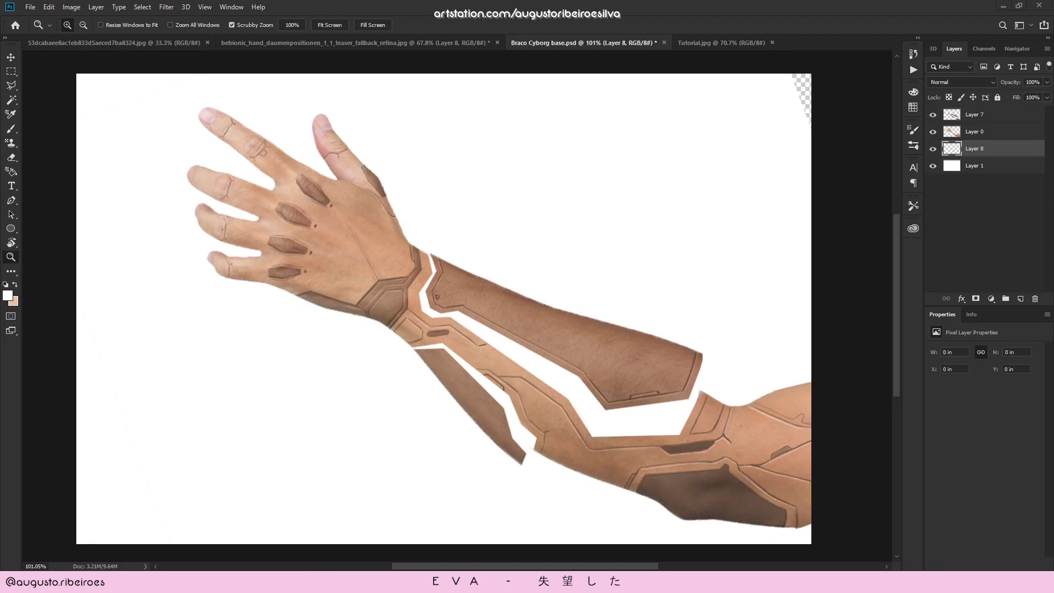
{"action": "left_click_drag", "start_coordinate": [649, 322], "coordinate": [622, 330]}
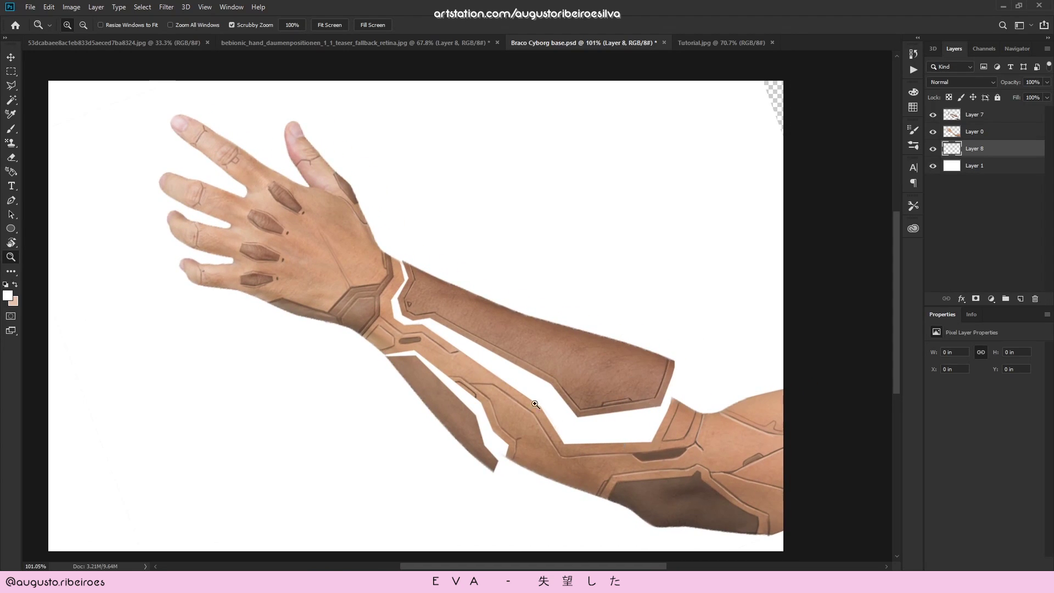
{"action": "left_click_drag", "start_coordinate": [614, 308], "coordinate": [634, 318]}
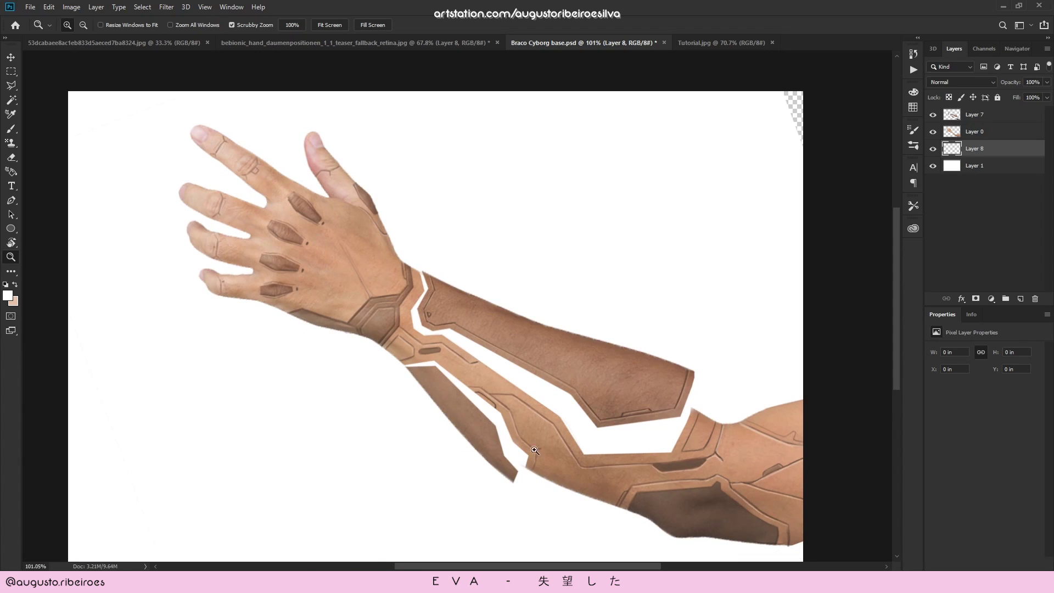
{"action": "key", "text": "b"}
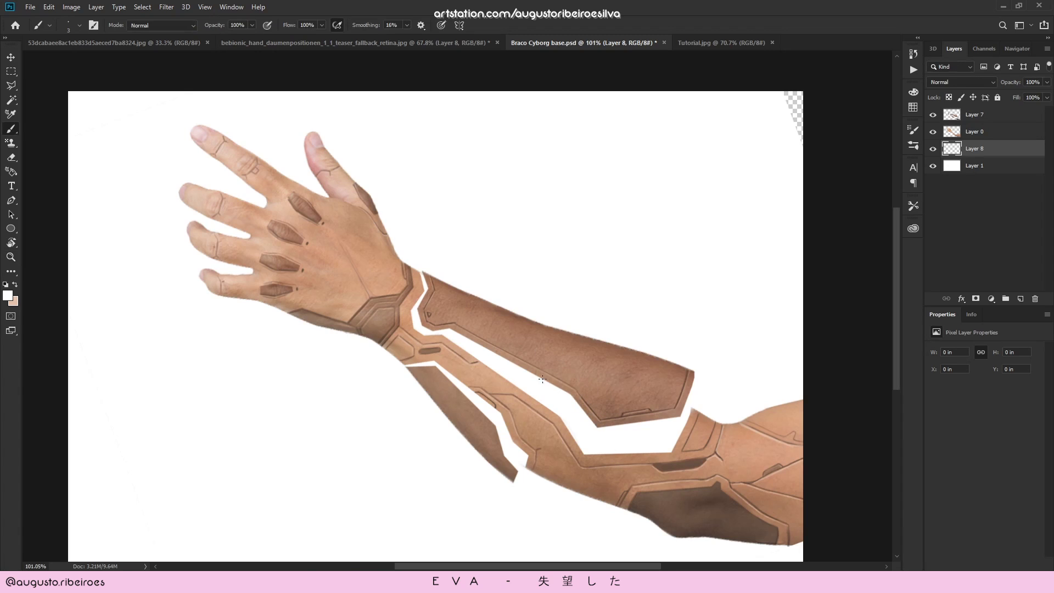
{"action": "key", "text": "g"}
{"action": "key", "text": "b"}
- Switch to the robot reference photo and examine its torso, arm and bent leg for usable mechanical parts
{"action": "left_click", "coordinate": [150, 43]}
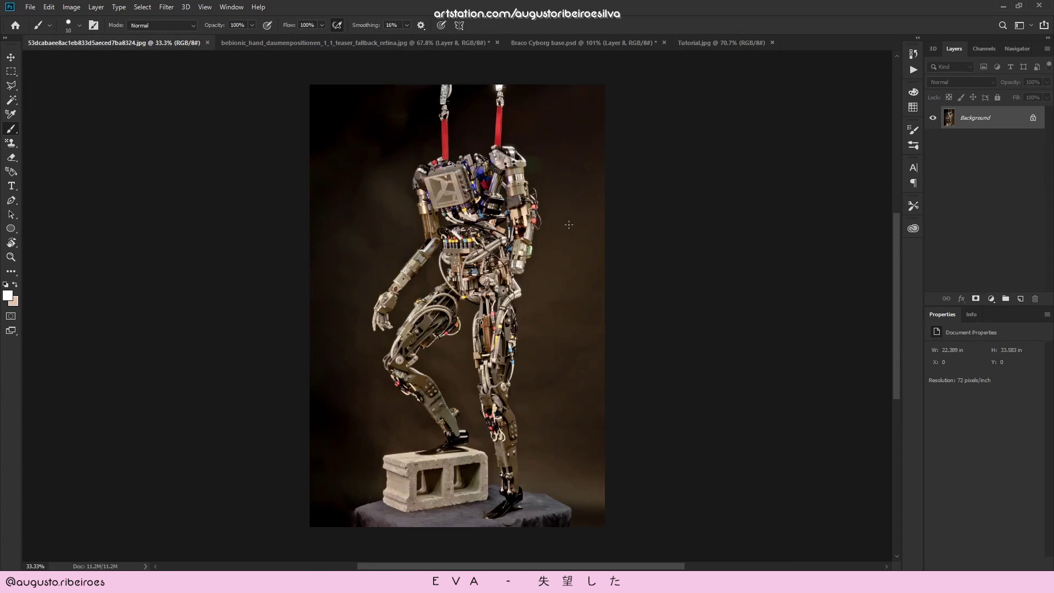
{"action": "key", "text": "z"}
{"action": "left_click_drag", "start_coordinate": [446, 240], "coordinate": [517, 243]}
{"action": "left_click_drag", "start_coordinate": [466, 134], "coordinate": [491, 244]}
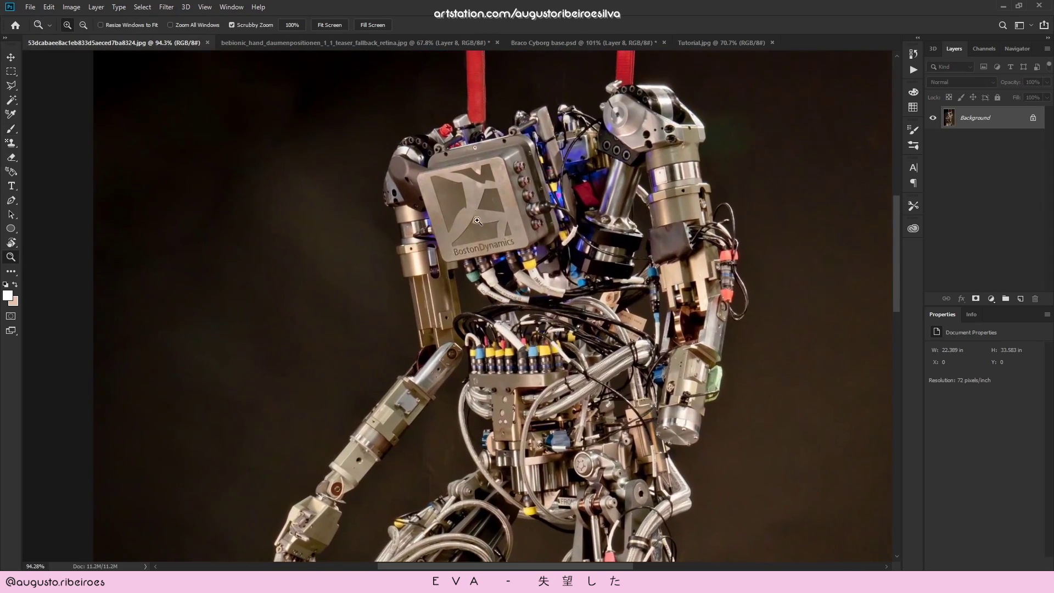
{"action": "left_click_drag", "start_coordinate": [482, 190], "coordinate": [565, 203]}
{"action": "left_click_drag", "start_coordinate": [584, 270], "coordinate": [525, 273]}
{"action": "left_click_drag", "start_coordinate": [529, 351], "coordinate": [571, 151]}
{"action": "left_click_drag", "start_coordinate": [585, 315], "coordinate": [610, 156]}
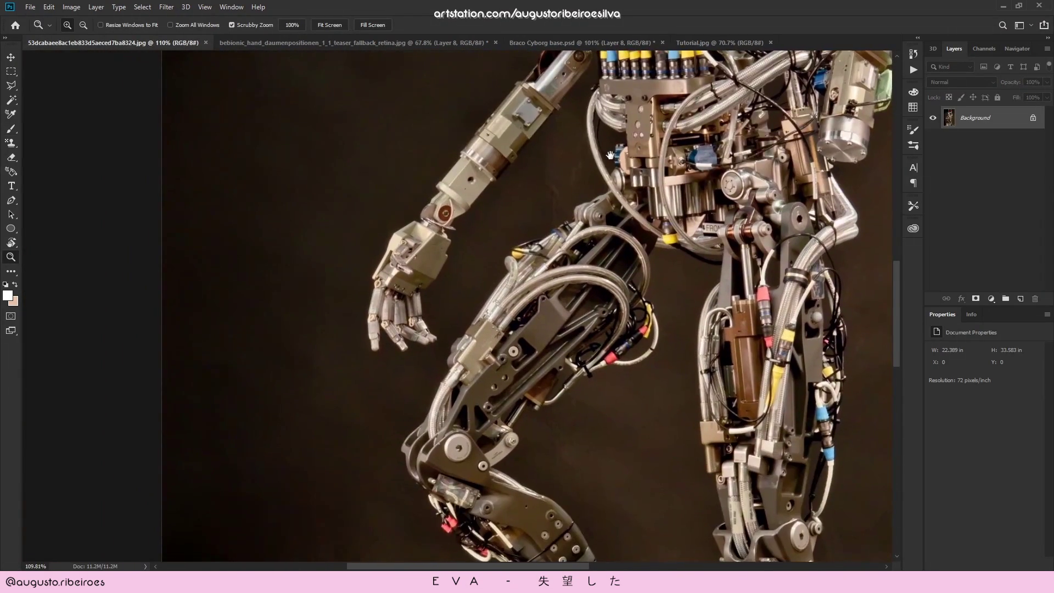
{"action": "left_click_drag", "start_coordinate": [678, 256], "coordinate": [460, 402]}
{"action": "left_click_drag", "start_coordinate": [629, 112], "coordinate": [659, 132]}
{"action": "left_click_drag", "start_coordinate": [532, 439], "coordinate": [695, 231]}
{"action": "left_click_drag", "start_coordinate": [583, 278], "coordinate": [604, 278]}
- Quick-select the inner frame of the robot's bent thigh and undo the last extension of the selection
{"action": "key", "text": "w"}
{"action": "key", "text": "shift+w"}
{"action": "mouse_move", "coordinate": [579, 231]}
{"action": "left_mouse_down"}
{"action": "mouse_move", "coordinate": [494, 291]}
{"action": "mouse_move", "coordinate": [435, 387]}
{"action": "mouse_move", "coordinate": [449, 385]}
{"action": "mouse_move", "coordinate": [444, 417]}
{"action": "mouse_move", "coordinate": [587, 277]}
{"action": "mouse_move", "coordinate": [613, 268]}
{"action": "left_mouse_up"}
{"action": "left_click_drag", "start_coordinate": [404, 322], "coordinate": [371, 422]}
{"action": "key", "text": "ctrl+z"}
{"action": "key", "text": "l"}
{"action": "key", "text": "shift+l"}
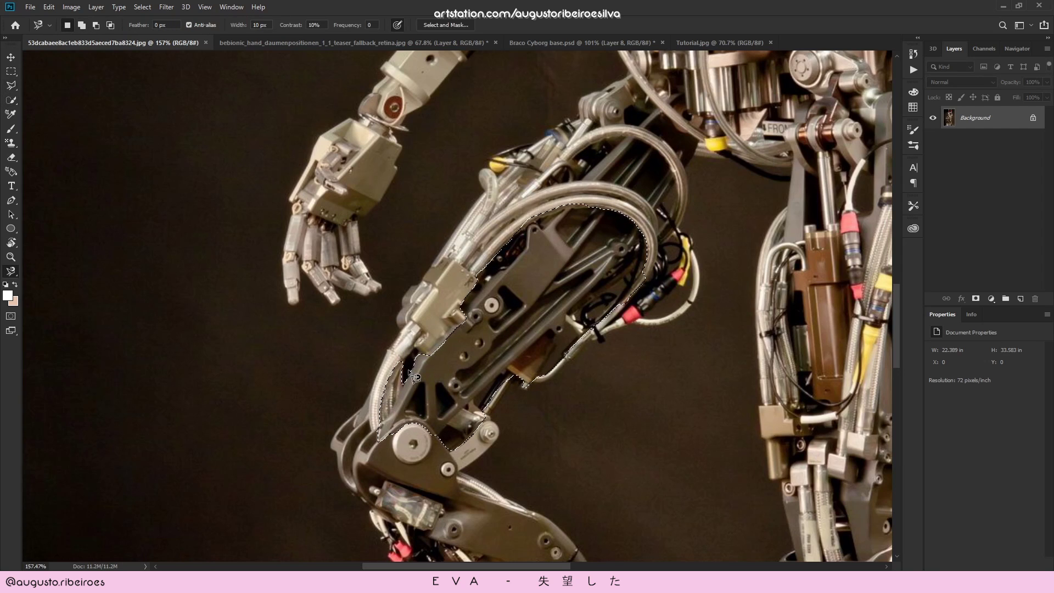
- Extend the selection along the lower thigh to take in the knee joint plate and its bracket
{"action": "key", "text": "shift+l"}
{"action": "key", "text": "alt"}
{"action": "mouse_move", "coordinate": [387, 424]}
{"action": "left_mouse_down"}
{"action": "mouse_move", "coordinate": [395, 362]}
{"action": "mouse_move", "coordinate": [409, 383]}
{"action": "mouse_move", "coordinate": [363, 440]}
{"action": "mouse_move", "coordinate": [435, 467]}
{"action": "left_mouse_up"}
{"action": "key", "text": "w"}
{"action": "mouse_move", "coordinate": [410, 418]}
{"action": "left_mouse_down"}
{"action": "mouse_move", "coordinate": [455, 407]}
{"action": "mouse_move", "coordinate": [490, 430]}
{"action": "left_mouse_up"}
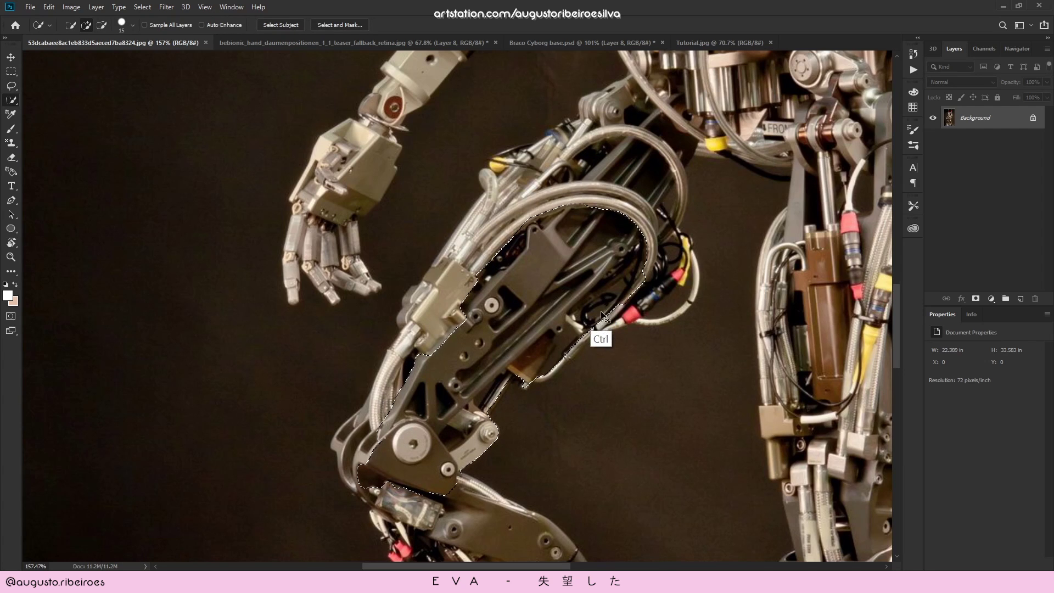
- Close Tutorial.jpg and paste the copied robot thigh into Braco Cyborg base.psd on the new layer
{"action": "left_click", "coordinate": [735, 43]}
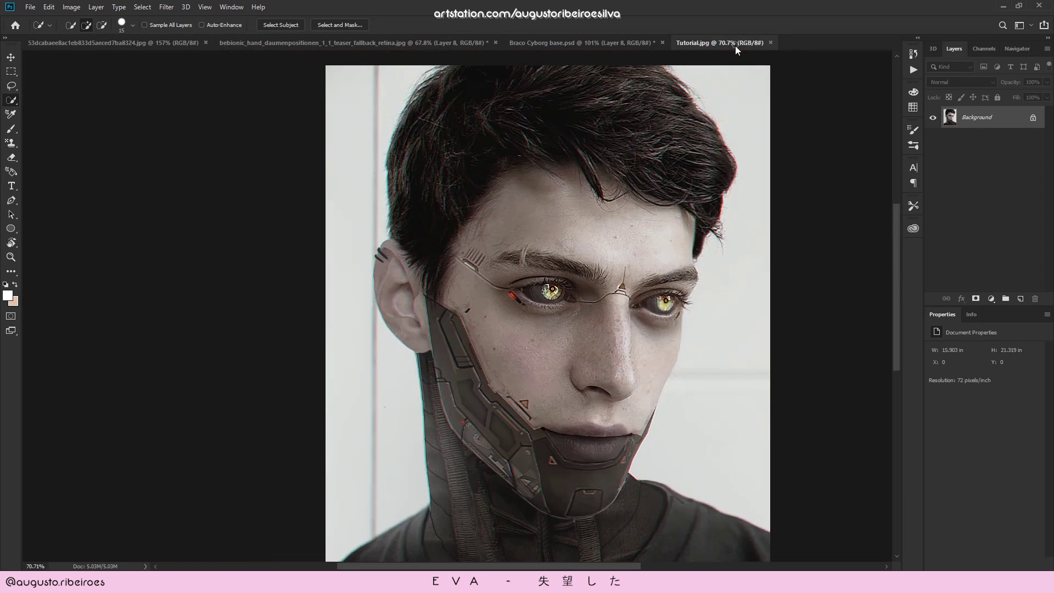
{"action": "left_click", "coordinate": [771, 42]}
{"action": "left_click", "coordinate": [607, 43]}
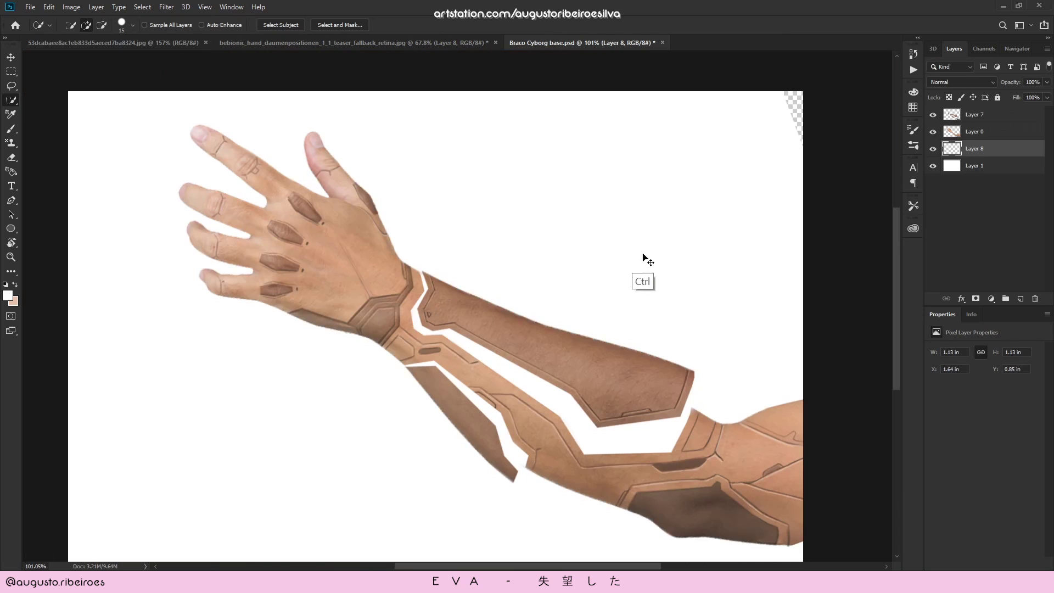
{"action": "key", "text": "ctrl+v"}
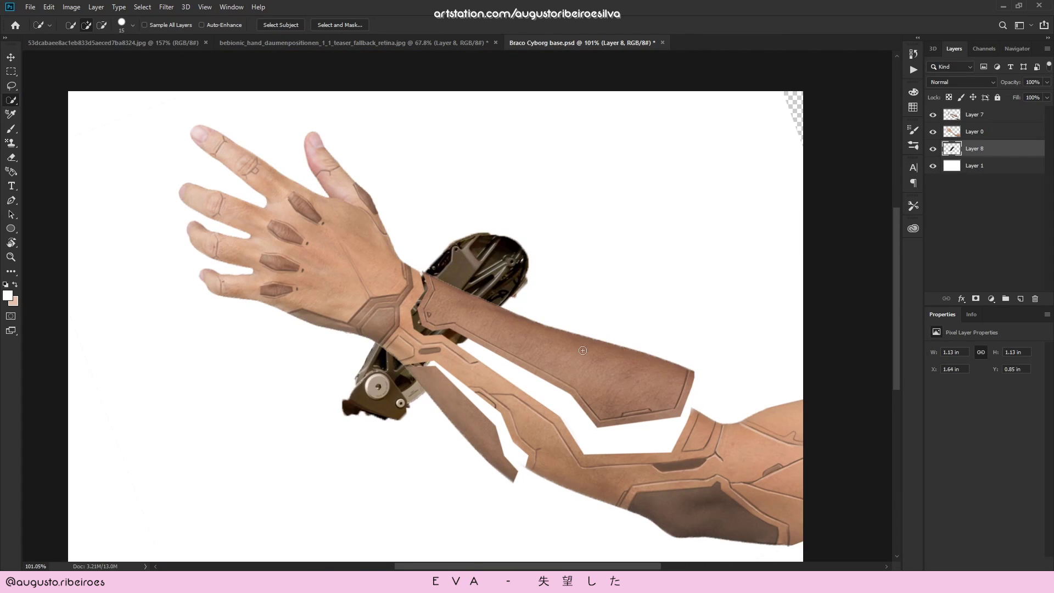
- Rotate, scale and warp the pasted robot thigh so it runs along the forearm inside the opening between the panels
{"action": "key", "text": "ctrl+t"}
{"action": "left_click_drag", "start_coordinate": [600, 351], "coordinate": [529, 400]}
{"action": "left_click_drag", "start_coordinate": [520, 353], "coordinate": [595, 390]}
{"action": "left_click_drag", "start_coordinate": [628, 426], "coordinate": [685, 476]}
{"action": "left_click_drag", "start_coordinate": [640, 374], "coordinate": [638, 372]}
{"action": "right_click", "coordinate": [645, 392]}
{"action": "left_click", "coordinate": [685, 461]}
{"action": "left_click_drag", "start_coordinate": [700, 465], "coordinate": [699, 463]}
{"action": "left_click_drag", "start_coordinate": [658, 352], "coordinate": [656, 366]}
{"action": "left_click_drag", "start_coordinate": [575, 446], "coordinate": [575, 446]}
{"action": "key", "text": "Return"}
{"action": "key", "text": "w"}
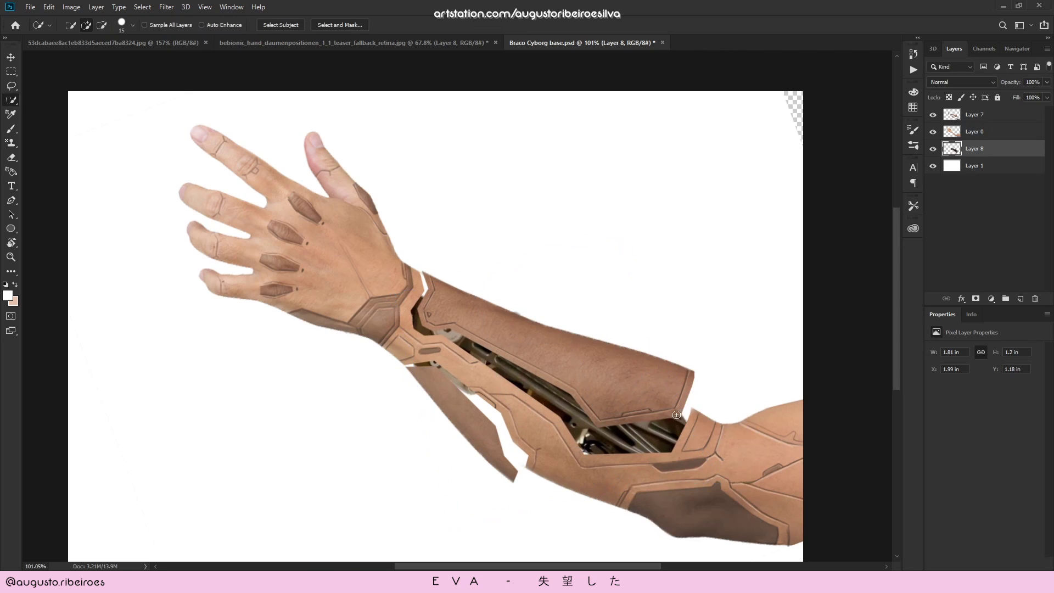
- Scale the mechanical part to 89.29% and warp its elbow end outward to fill the forearm opening
{"action": "key", "text": "ctrl+t"}
{"action": "left_click_drag", "start_coordinate": [698, 289], "coordinate": [671, 317]}
{"action": "left_click_drag", "start_coordinate": [650, 353], "coordinate": [651, 341]}
{"action": "right_click", "coordinate": [657, 417]}
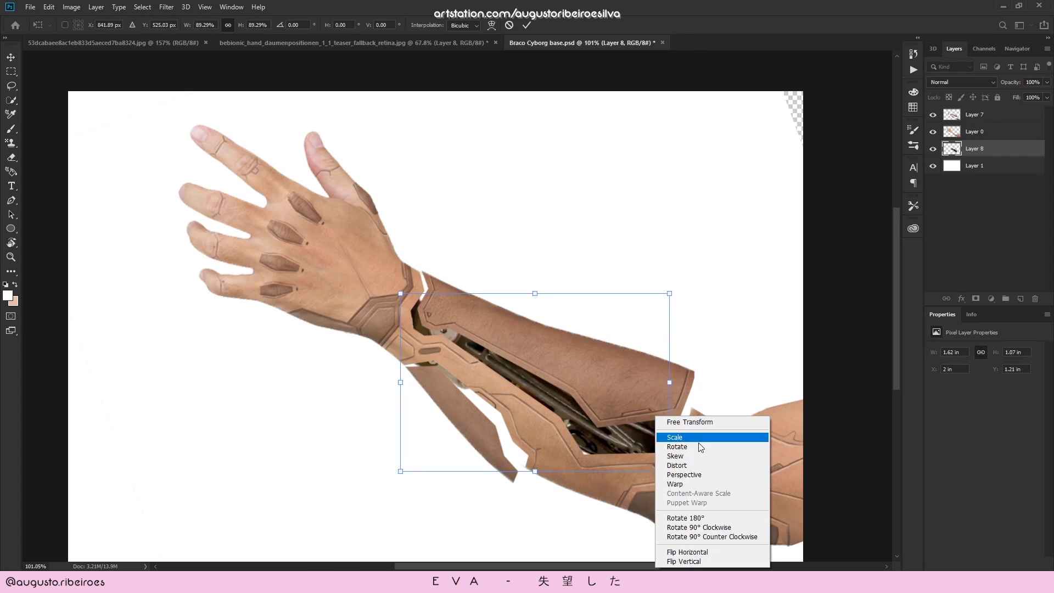
{"action": "left_click", "coordinate": [695, 484]}
{"action": "left_click_drag", "start_coordinate": [669, 413], "coordinate": [728, 430]}
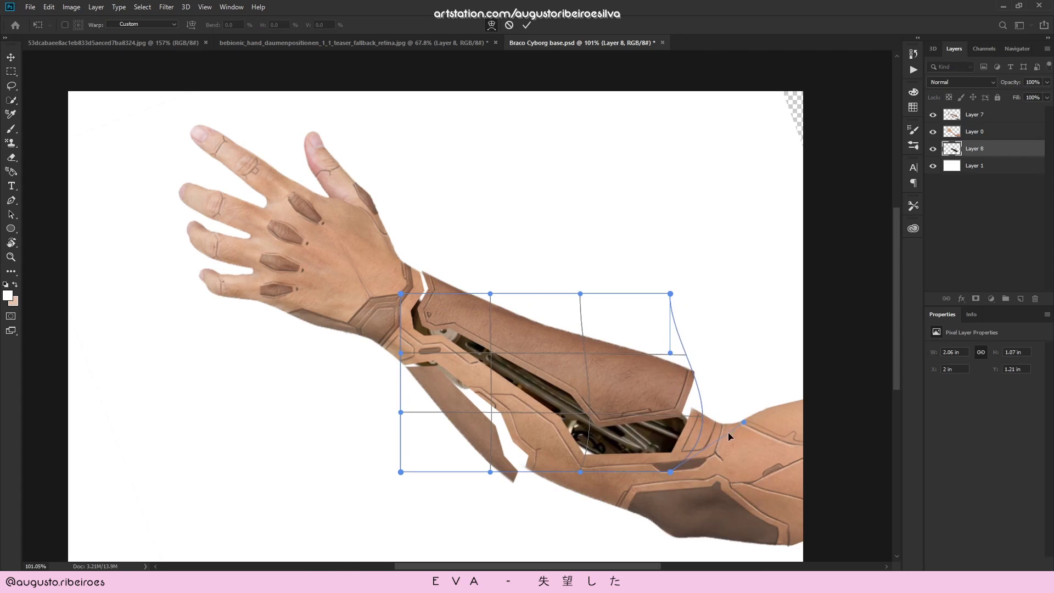
{"action": "left_click_drag", "start_coordinate": [670, 471], "coordinate": [671, 478]}
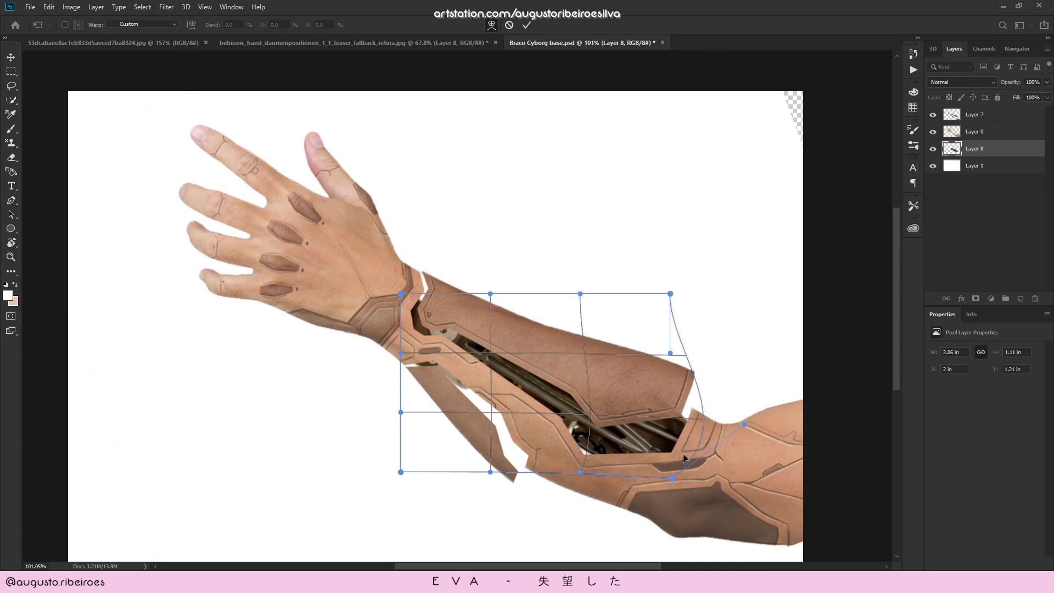
{"action": "key", "text": "Return"}
{"action": "key", "text": "w"}
- Duplicate the mechanical layer, fit the copy behind the narrow gap on the forearm's lower side, and merge it down
{"action": "key", "text": "ctrl+j"}
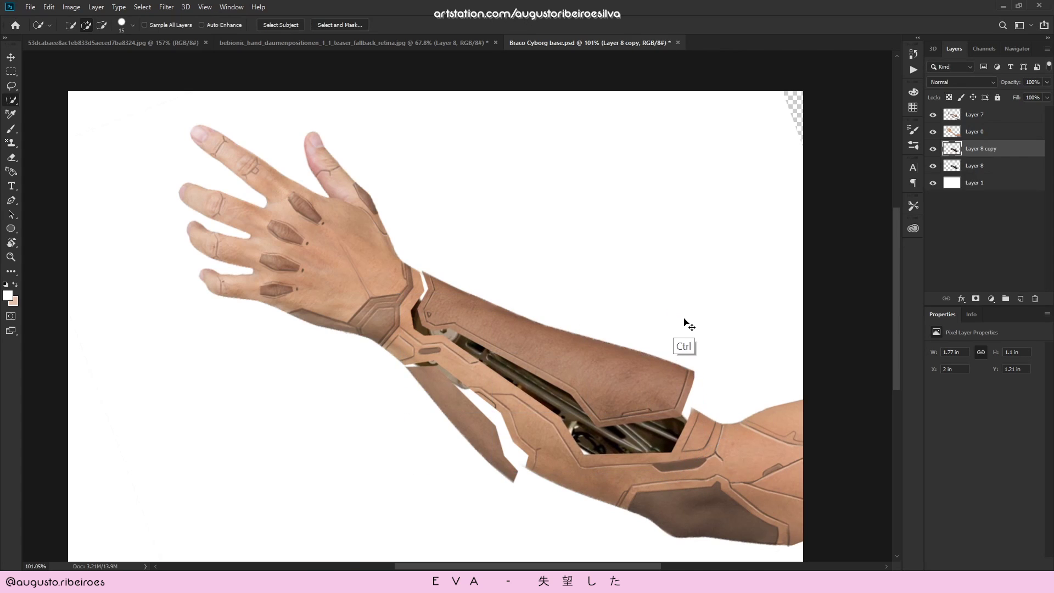
{"action": "key", "text": "ctrl+t"}
{"action": "left_click_drag", "start_coordinate": [686, 304], "coordinate": [545, 402]}
{"action": "key", "text": "ctrl+z"}
{"action": "left_click_drag", "start_coordinate": [600, 374], "coordinate": [595, 359]}
{"action": "mouse_move", "coordinate": [548, 406]}
{"action": "left_mouse_down"}
{"action": "mouse_move", "coordinate": [573, 428]}
{"action": "mouse_move", "coordinate": [466, 383]}
{"action": "mouse_move", "coordinate": [433, 409]}
{"action": "mouse_move", "coordinate": [447, 420]}
{"action": "mouse_move", "coordinate": [578, 420]}
{"action": "mouse_move", "coordinate": [592, 397]}
{"action": "mouse_move", "coordinate": [546, 418]}
{"action": "left_mouse_up"}
{"action": "key", "text": "Return"}
{"action": "key", "text": "w"}
{"action": "key", "text": "ctrl+e"}
- Sample dark tones from the mechanical part and paint over the small white gap at the opening's lower corner
{"action": "key", "text": "z"}
{"action": "key", "text": "ctrl+minus"}
{"action": "left_click_drag", "start_coordinate": [651, 359], "coordinate": [726, 373]}
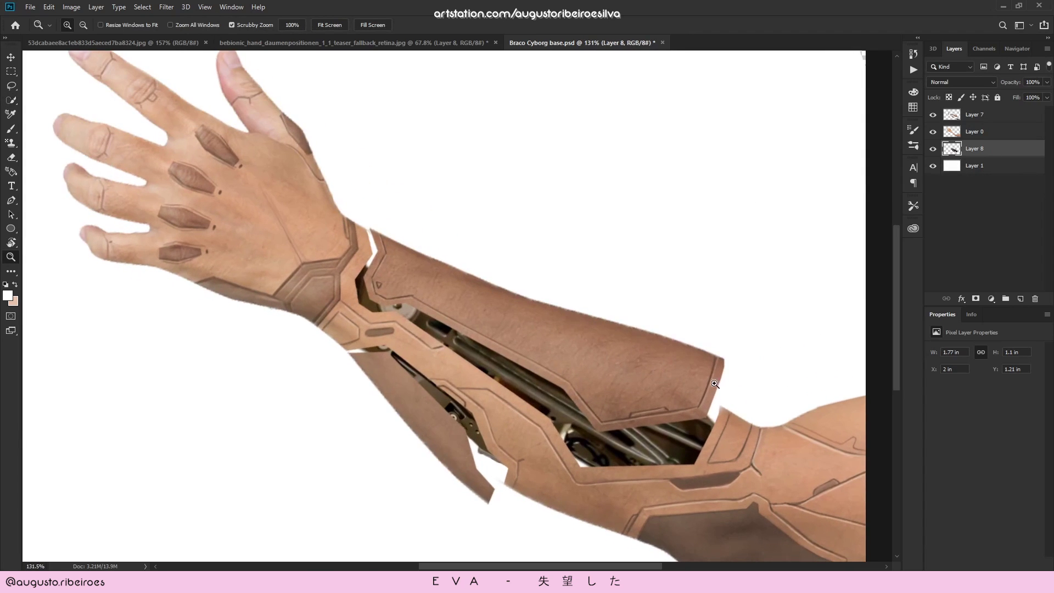
{"action": "key", "text": "b"}
{"action": "left_click", "coordinate": [584, 456], "text": "alt"}
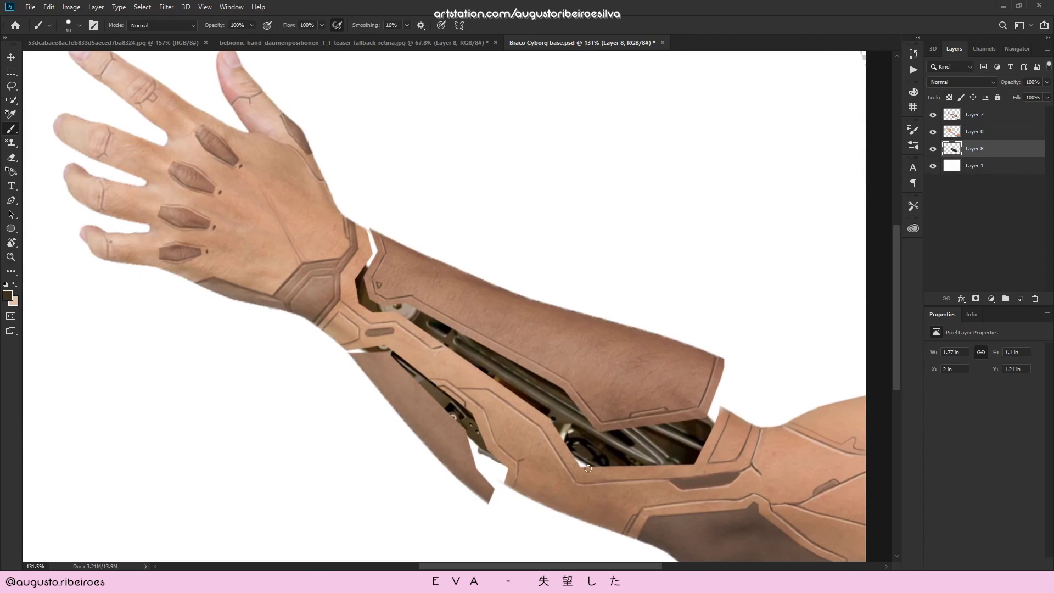
{"action": "left_click", "coordinate": [597, 458], "text": "alt"}
- Erase a narrow elongated slot through the mechanical part midway along the forearm opening, using a small eraser
{"action": "key", "text": "z"}
{"action": "left_click_drag", "start_coordinate": [597, 449], "coordinate": [564, 435]}
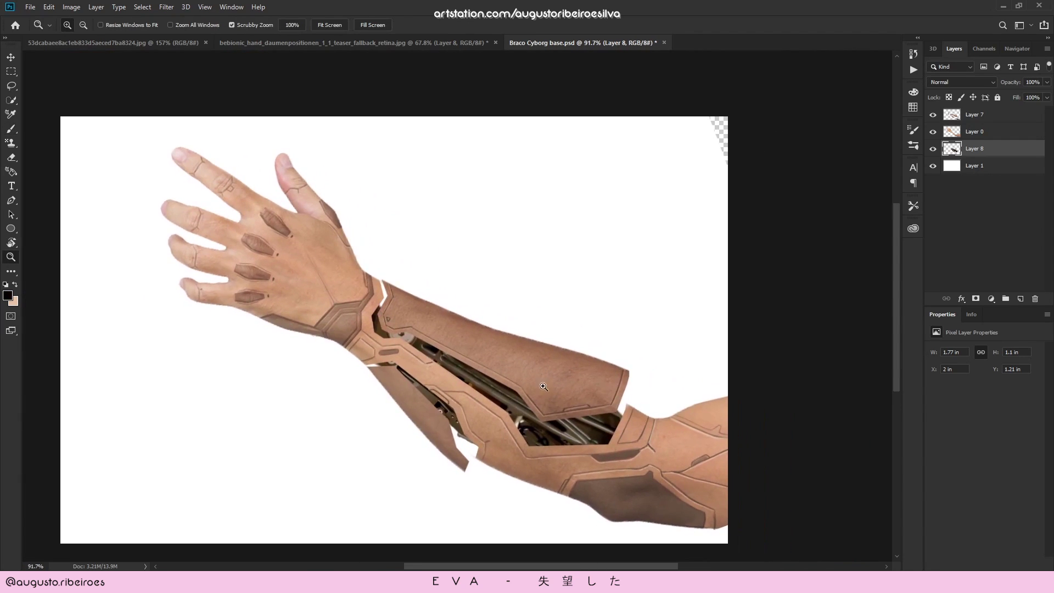
{"action": "left_click_drag", "start_coordinate": [511, 408], "coordinate": [549, 409]}
{"action": "key", "text": "r"}
{"action": "left_click_drag", "start_coordinate": [494, 330], "coordinate": [483, 280]}
{"action": "key", "text": "e"}
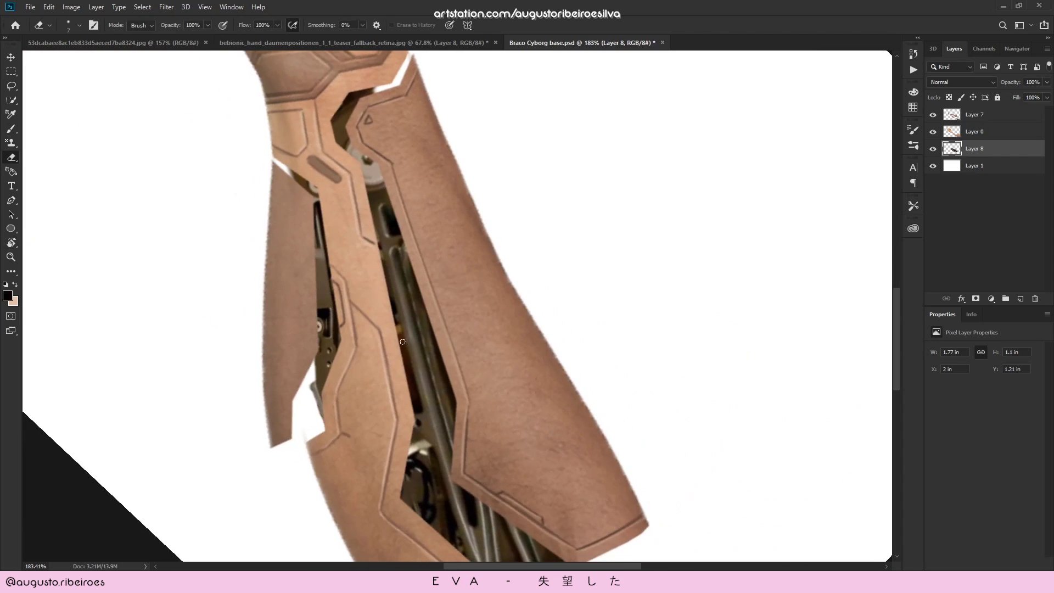
{"action": "right_click", "coordinate": [411, 373]}
{"action": "left_click", "coordinate": [465, 384]}
{"action": "left_click", "coordinate": [405, 351]}
{"action": "left_click_drag", "start_coordinate": [430, 386], "coordinate": [393, 385]}
{"action": "key", "text": "r"}
{"action": "mouse_move", "coordinate": [539, 314]}
{"action": "left_mouse_down"}
{"action": "mouse_move", "coordinate": [461, 209]}
{"action": "mouse_move", "coordinate": [488, 213]}
{"action": "left_mouse_up"}
{"action": "key", "text": "z"}
{"action": "left_click_drag", "start_coordinate": [661, 313], "coordinate": [602, 208]}
{"action": "key", "text": "r"}
{"action": "key", "text": "z"}
{"action": "key", "text": "b"}
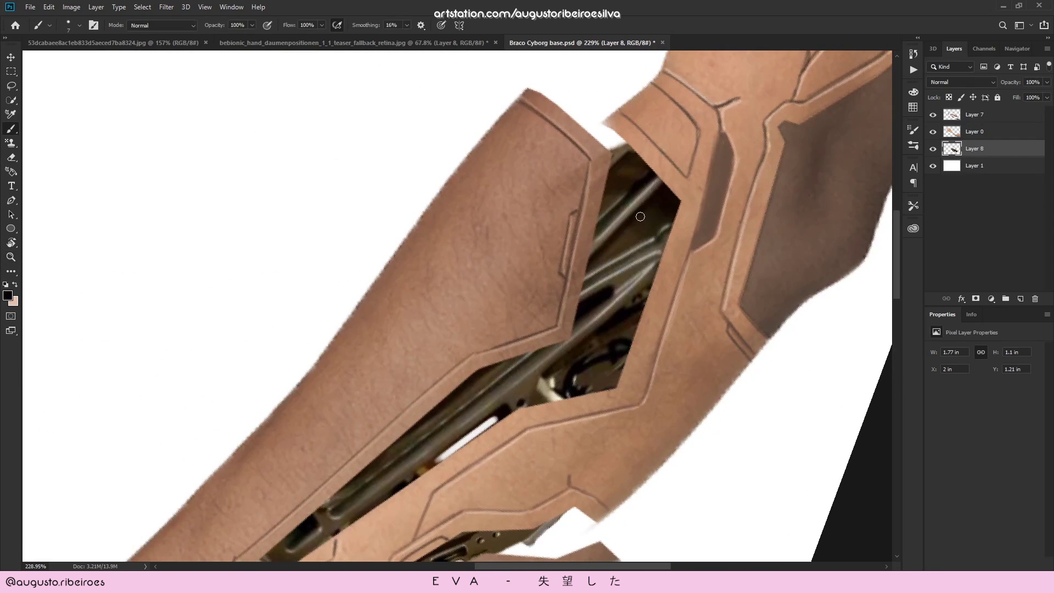
{"action": "left_click_drag", "start_coordinate": [652, 214], "coordinate": [610, 247]}
{"action": "key", "text": "e"}
{"action": "left_click_drag", "start_coordinate": [657, 199], "coordinate": [604, 254]}
{"action": "key", "text": "ctrl+z"}
{"action": "key", "text": "ctrl+alt+z"}
{"action": "left_click_drag", "start_coordinate": [652, 201], "coordinate": [607, 248]}
{"action": "key", "text": "ctrl+alt+z"}
{"action": "key", "text": "ctrl+alt+z"}
- Erase the wedge-shaped area between the metal rods at the elbow end of the forearm opening
{"action": "left_click_drag", "start_coordinate": [661, 194], "coordinate": [612, 246]}
{"action": "left_click_drag", "start_coordinate": [658, 197], "coordinate": [614, 245]}
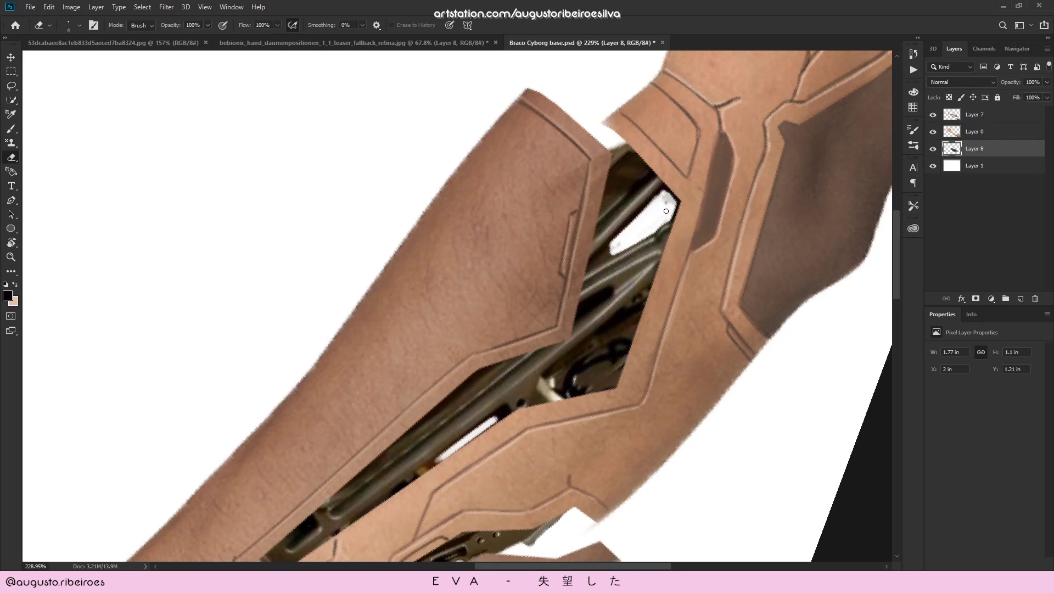
{"action": "left_click_drag", "start_coordinate": [649, 225], "coordinate": [609, 224]}
- Cut out the triangular area above the upper rod at the elbow end with a polygonal selection, then deselect
{"action": "key", "text": "r"}
{"action": "left_click_drag", "start_coordinate": [681, 202], "coordinate": [677, 288]}
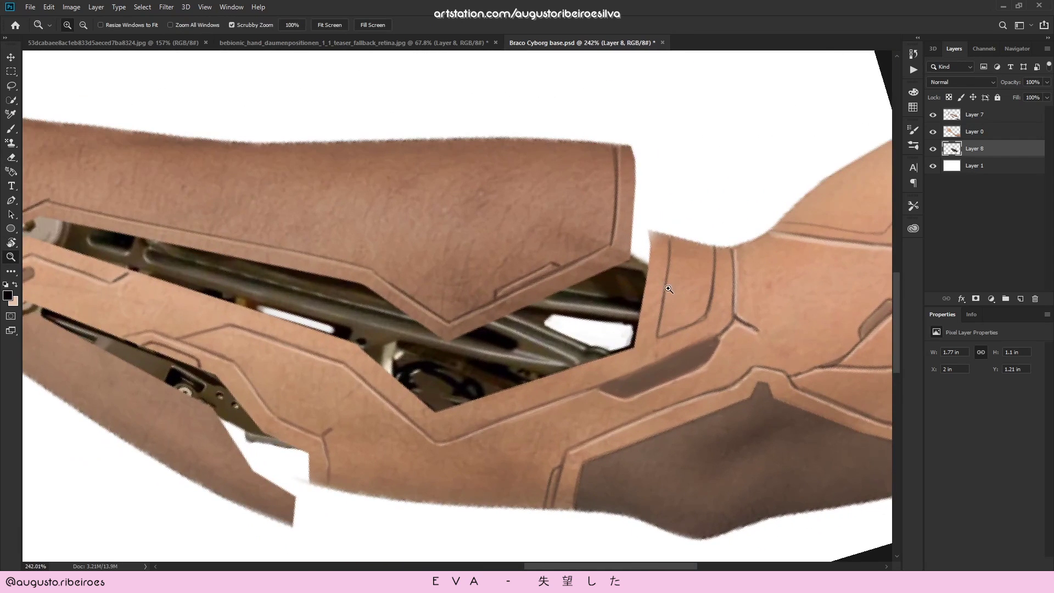
{"action": "key", "text": "l"}
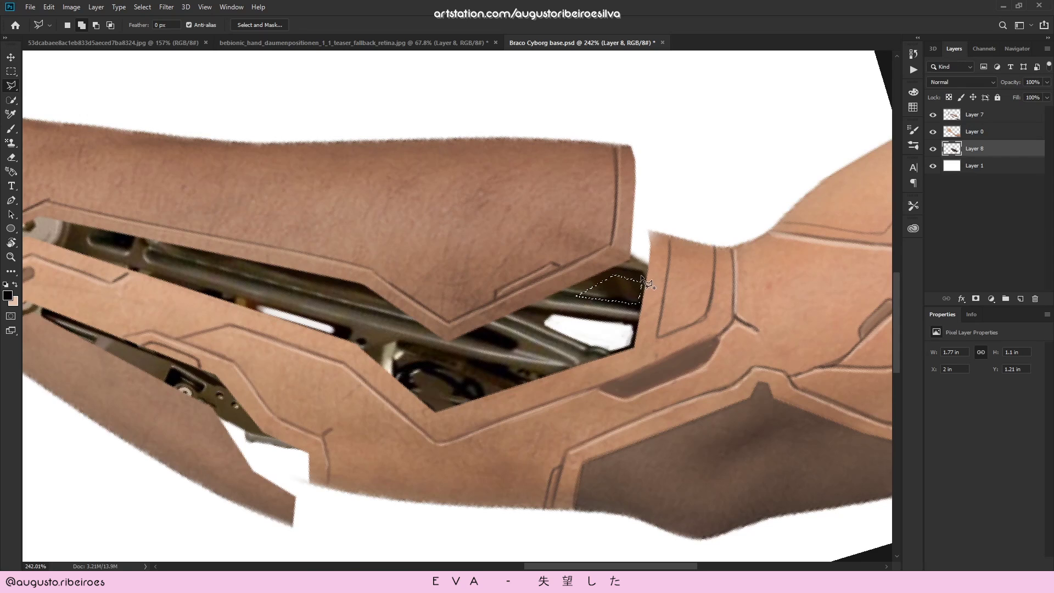
{"action": "key", "text": "Delete"}
{"action": "key", "text": "ctrl+d"}
- Erase a short rounded slot in the mechanical frame near the wrist, next to the round joint disc
{"action": "key", "text": "z"}
{"action": "left_click_drag", "start_coordinate": [643, 309], "coordinate": [606, 324]}
{"action": "left_click_drag", "start_coordinate": [656, 350], "coordinate": [668, 352]}
{"action": "left_click_drag", "start_coordinate": [752, 312], "coordinate": [723, 350]}
{"action": "key", "text": "r"}
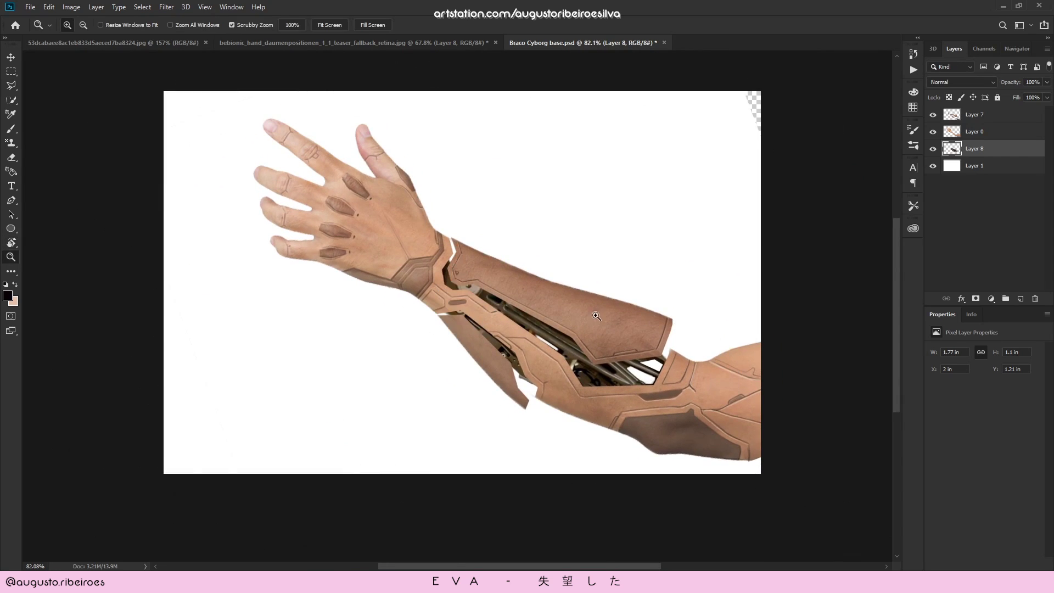
{"action": "left_click_drag", "start_coordinate": [525, 315], "coordinate": [549, 275]}
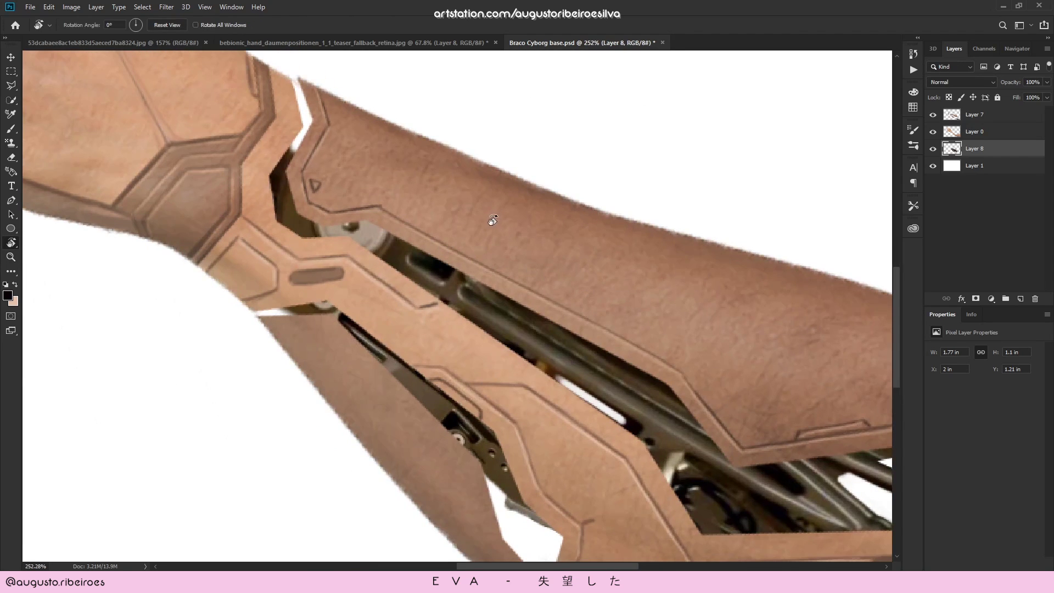
{"action": "mouse_move", "coordinate": [494, 219]}
{"action": "left_mouse_down"}
{"action": "mouse_move", "coordinate": [553, 216]}
{"action": "mouse_move", "coordinate": [554, 257]}
{"action": "left_mouse_up"}
{"action": "key", "text": "e"}
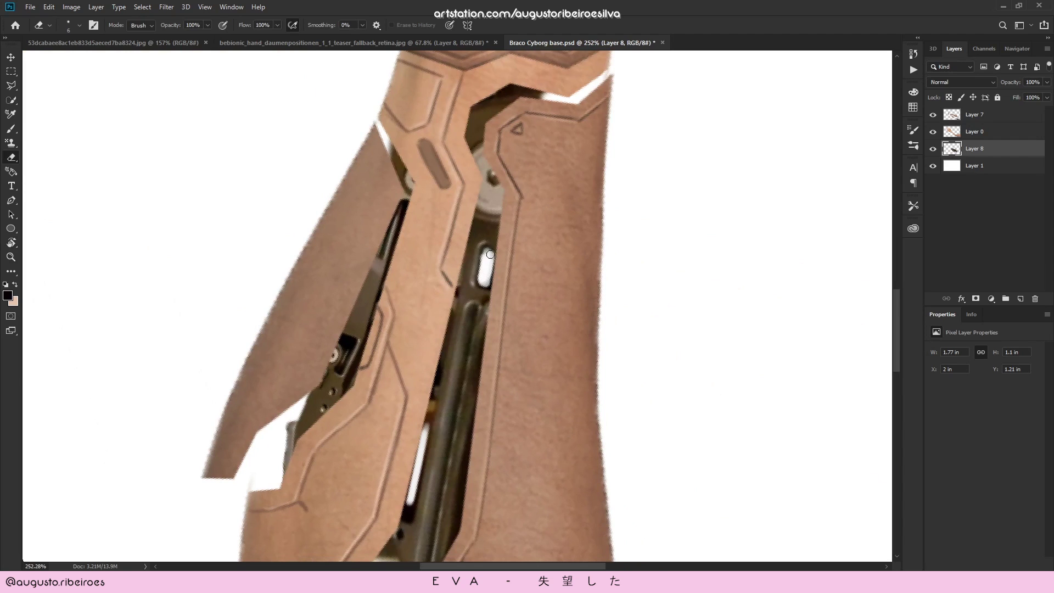
{"action": "left_click_drag", "start_coordinate": [506, 278], "coordinate": [483, 279]}
- Erase a small slot beside the screw in the mechanical part showing through the forearm's lower gap
{"action": "key", "text": "r"}
{"action": "mouse_move", "coordinate": [494, 281]}
{"action": "left_mouse_down"}
{"action": "mouse_move", "coordinate": [428, 231]}
{"action": "mouse_move", "coordinate": [400, 294]}
{"action": "mouse_move", "coordinate": [414, 335]}
{"action": "left_mouse_up"}
{"action": "left_click_drag", "start_coordinate": [469, 317], "coordinate": [496, 307]}
{"action": "key", "text": "e"}
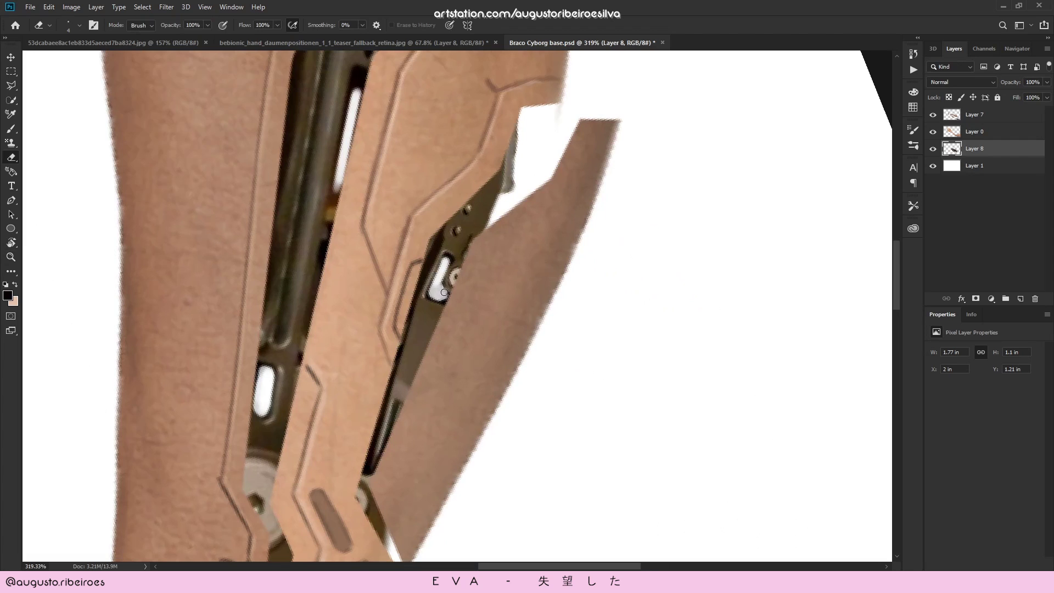
{"action": "left_click_drag", "start_coordinate": [439, 284], "coordinate": [406, 271]}
- Erase a bent opening through the dark cable area near the elbow, undoing the first straight stroke
{"action": "key", "text": "r"}
{"action": "mouse_move", "coordinate": [509, 244]}
{"action": "left_mouse_down"}
{"action": "mouse_move", "coordinate": [548, 322]}
{"action": "mouse_move", "coordinate": [501, 385]}
{"action": "left_mouse_up"}
{"action": "mouse_move", "coordinate": [565, 339]}
{"action": "left_mouse_down"}
{"action": "mouse_move", "coordinate": [629, 335]}
{"action": "mouse_move", "coordinate": [599, 329]}
{"action": "left_mouse_up"}
{"action": "key", "text": "e"}
{"action": "key", "text": "r"}
{"action": "left_click_drag", "start_coordinate": [574, 286], "coordinate": [494, 130]}
{"action": "mouse_move", "coordinate": [625, 287]}
{"action": "left_mouse_down"}
{"action": "mouse_move", "coordinate": [516, 268]}
{"action": "mouse_move", "coordinate": [557, 251]}
{"action": "mouse_move", "coordinate": [546, 259]}
{"action": "left_mouse_up"}
{"action": "key", "text": "e"}
{"action": "key", "text": "bracketright"}
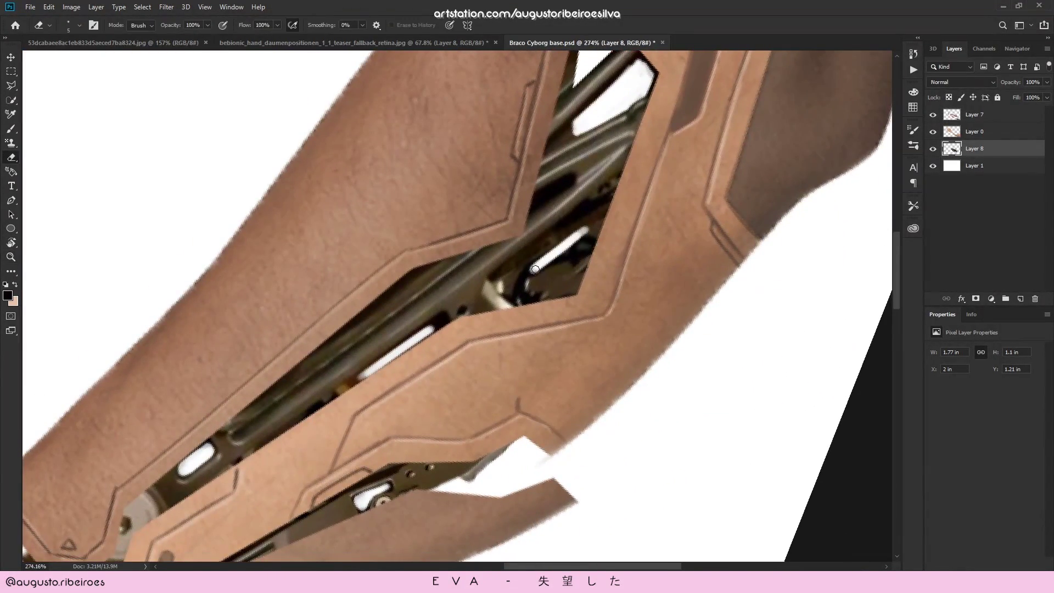
{"action": "left_click", "coordinate": [593, 240], "text": "shift"}
{"action": "key", "text": "ctrl+z"}
{"action": "mouse_move", "coordinate": [581, 240]}
{"action": "left_mouse_down"}
{"action": "mouse_move", "coordinate": [536, 272]}
{"action": "mouse_move", "coordinate": [593, 243]}
{"action": "mouse_move", "coordinate": [537, 303]}
{"action": "left_mouse_up"}
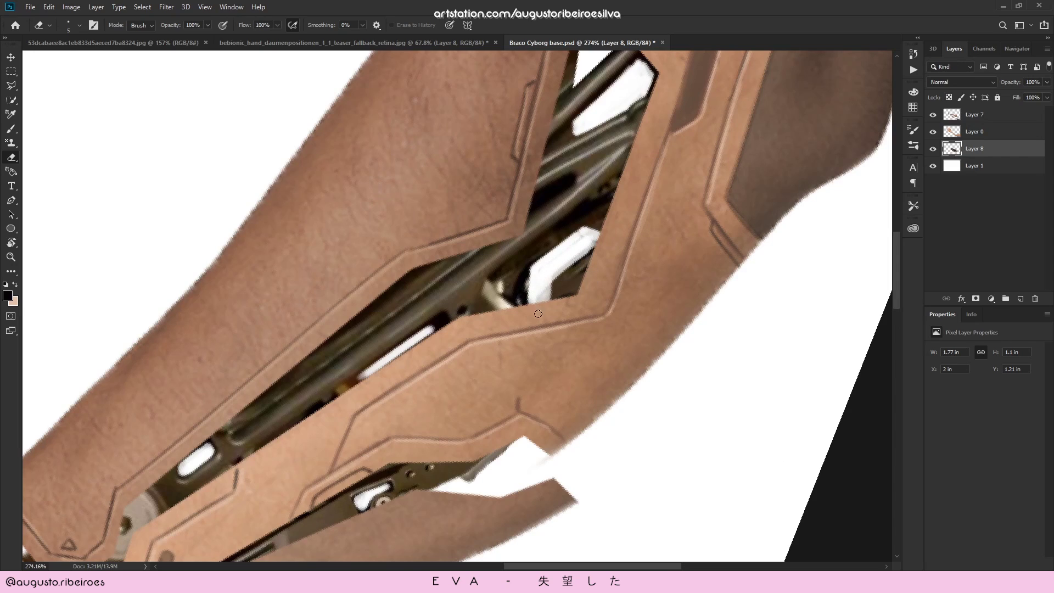
- Cut away a lasso-selected patch beside the bent opening in the cable area and deselect
{"action": "key", "text": "l"}
{"action": "left_click", "coordinate": [545, 268]}
{"action": "key", "text": "Delete"}
{"action": "key", "text": "ctrl+d"}
- Paint small dark bars across the white openings in the wrist gaps on Layer 8
{"action": "key", "text": "z"}
{"action": "left_click_drag", "start_coordinate": [632, 265], "coordinate": [576, 263]}
{"action": "key", "text": "r"}
{"action": "mouse_move", "coordinate": [592, 257]}
{"action": "left_mouse_down"}
{"action": "mouse_move", "coordinate": [629, 424]}
{"action": "mouse_move", "coordinate": [603, 458]}
{"action": "left_mouse_up"}
{"action": "left_click_drag", "start_coordinate": [647, 324], "coordinate": [708, 325]}
{"action": "key", "text": "z"}
{"action": "mouse_move", "coordinate": [452, 243]}
{"action": "left_mouse_down"}
{"action": "mouse_move", "coordinate": [516, 225]}
{"action": "mouse_move", "coordinate": [450, 235]}
{"action": "left_mouse_up"}
{"action": "key", "text": "b"}
{"action": "key", "text": "ctrl+z"}
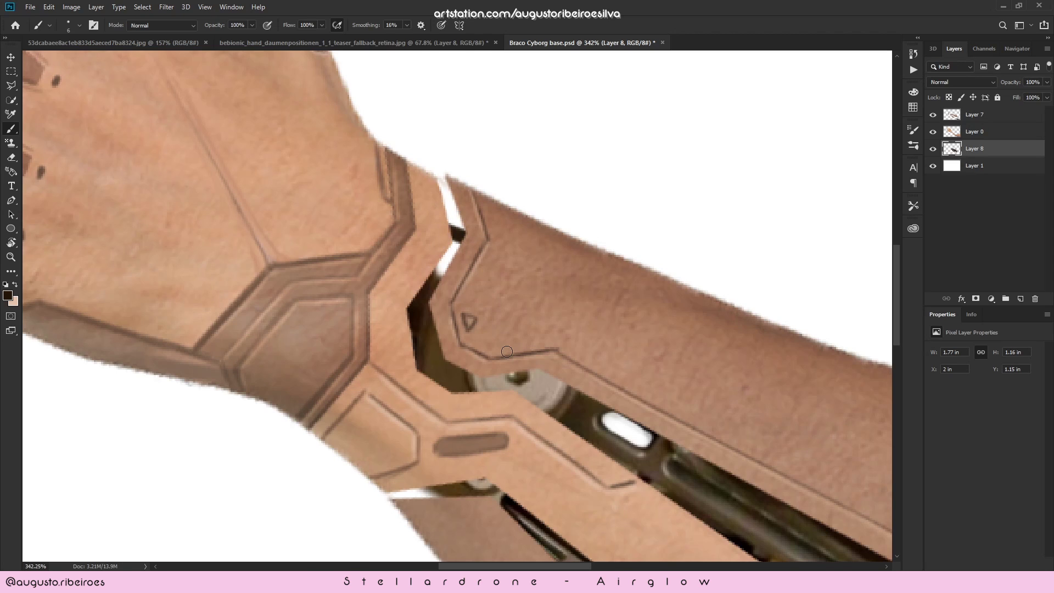
{"action": "scroll", "coordinate": [506, 351], "scroll_direction": "down", "scroll_amount": 3}
{"action": "key", "text": "e"}
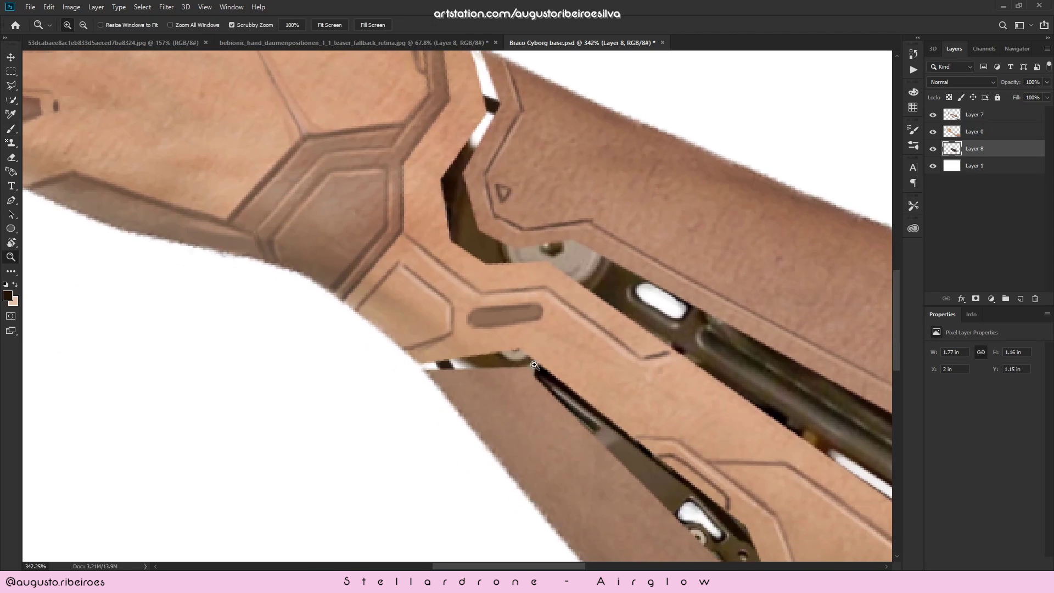
{"action": "scroll", "coordinate": [439, 354], "scroll_direction": "down", "scroll_amount": 3}
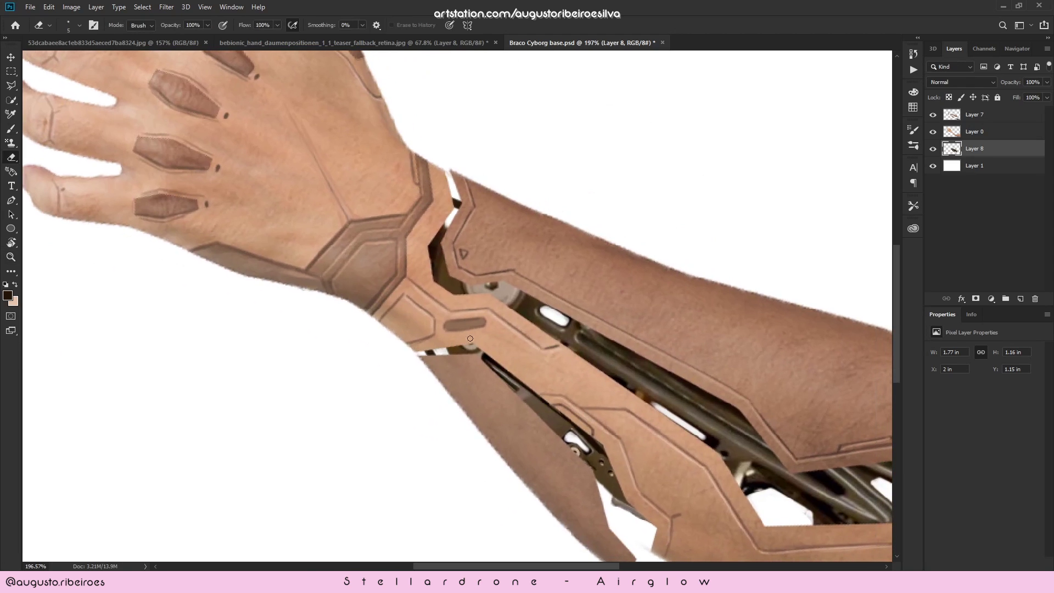
{"action": "key", "text": "b"}
{"action": "left_click", "coordinate": [516, 371], "text": "alt"}
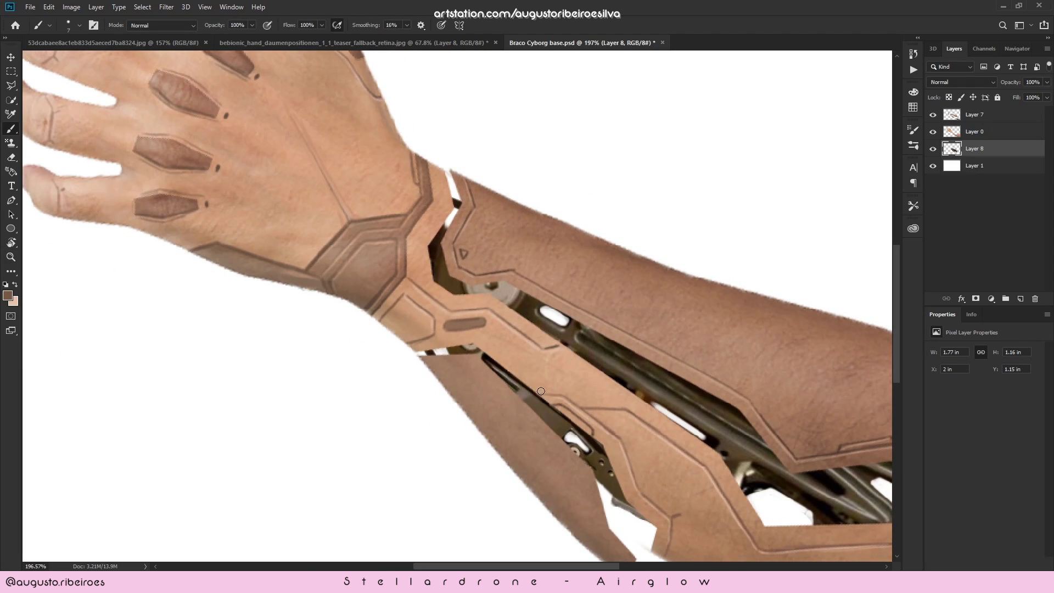
{"action": "left_click", "coordinate": [495, 374], "text": "alt"}
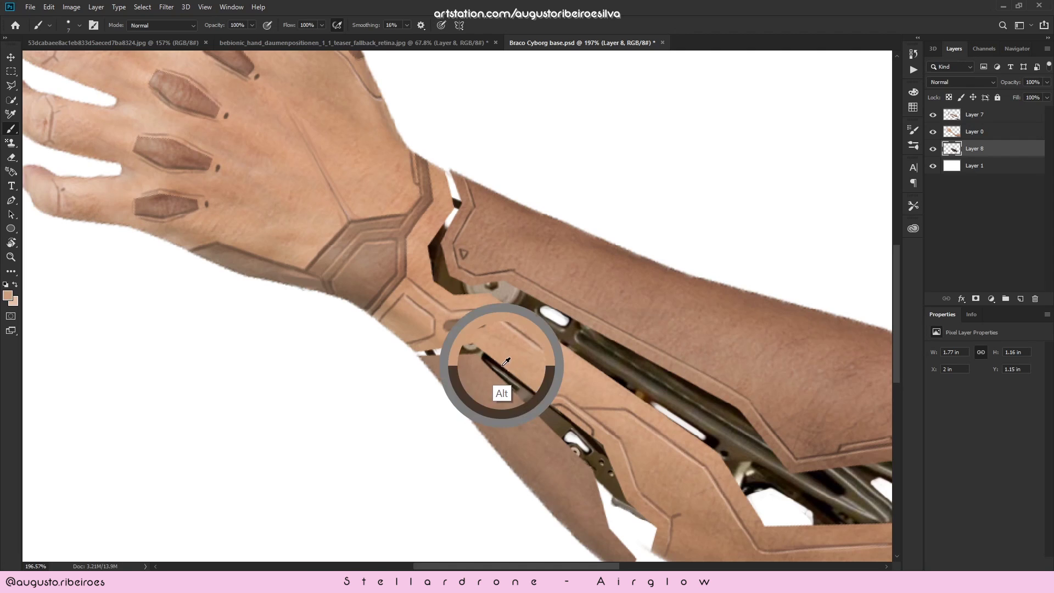
{"action": "mouse_move", "coordinate": [545, 408]}
{"action": "left_mouse_down"}
{"action": "mouse_move", "coordinate": [544, 346]}
{"action": "mouse_move", "coordinate": [619, 303]}
{"action": "left_mouse_up"}
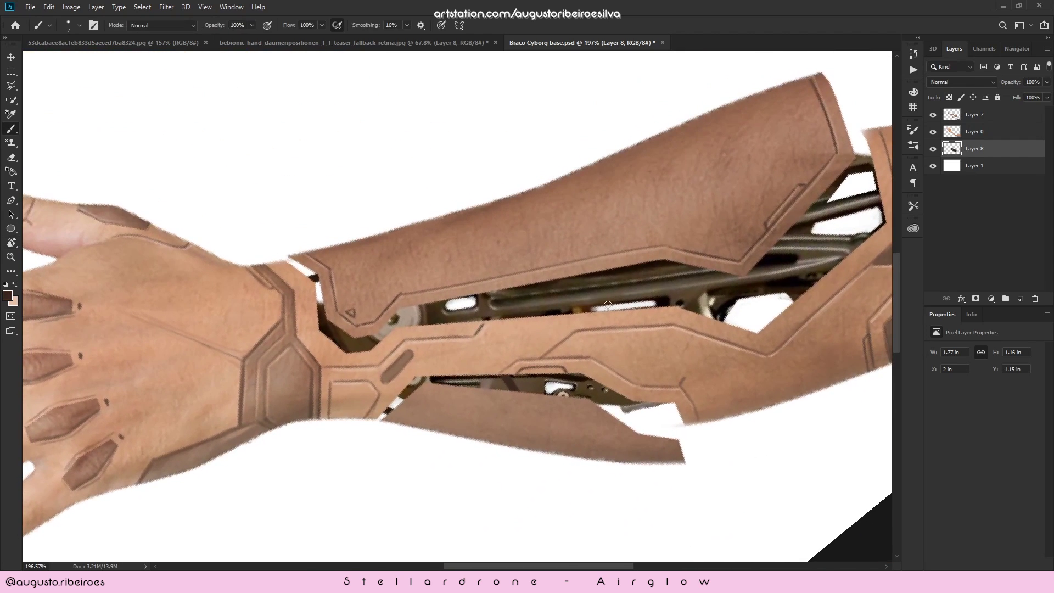
- Isolate a strut from the pasted robot part, rotate it about 113° and place it across the upper forearm gap
{"action": "key", "text": "l"}
{"action": "key", "text": "Escape"}
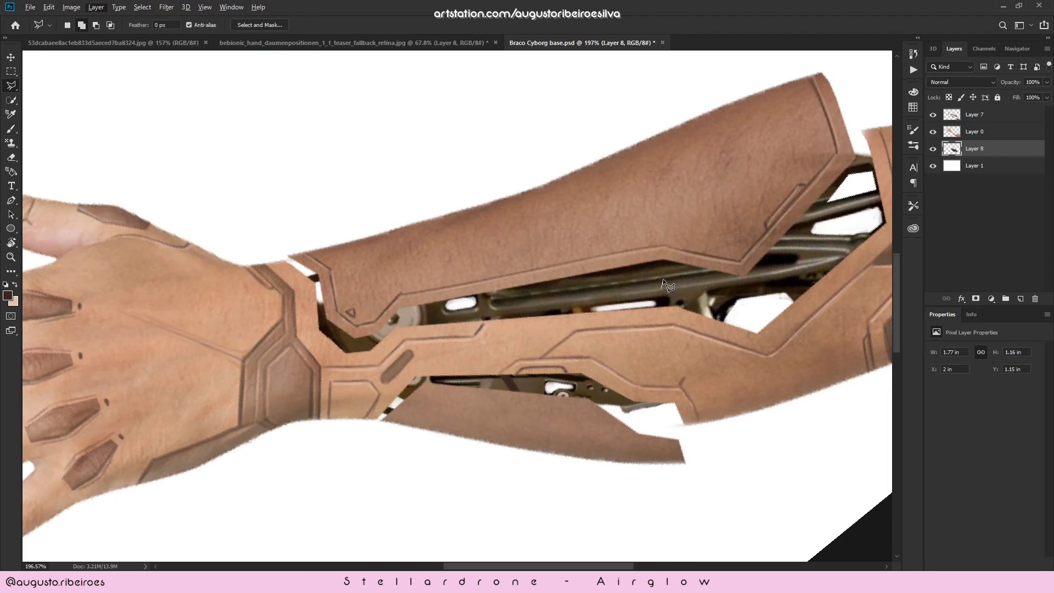
{"action": "left_click", "coordinate": [663, 282]}
{"action": "key", "text": "b"}
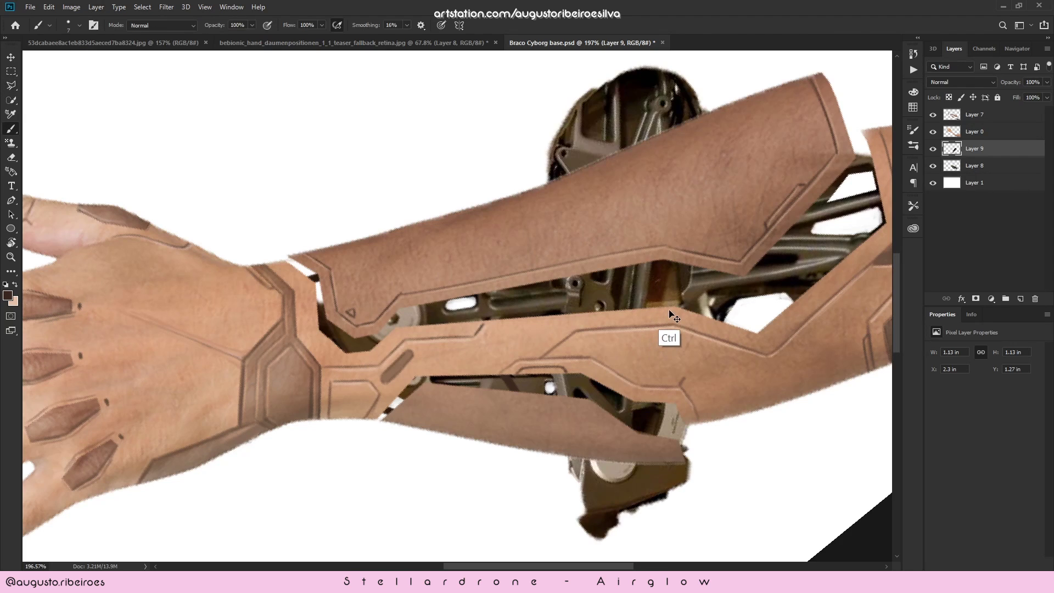
{"action": "key", "text": "ctrl+j"}
{"action": "key", "text": "ctrl+t"}
{"action": "left_click_drag", "start_coordinate": [683, 293], "coordinate": [639, 347]}
{"action": "left_click_drag", "start_coordinate": [646, 302], "coordinate": [607, 301]}
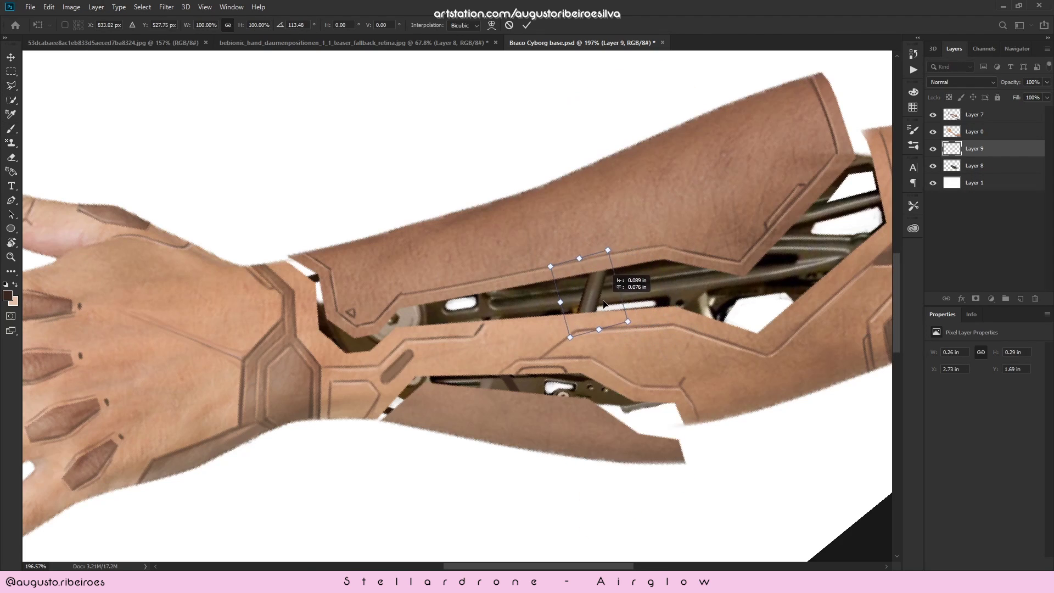
{"action": "key", "text": "Return"}
- Darken the strut with Curves and adjust its placement
{"action": "key", "text": "ctrl+u"}
{"action": "key", "text": "Escape"}
{"action": "key", "text": "ctrl+m"}
{"action": "mouse_move", "coordinate": [228, 422]}
{"action": "left_mouse_down"}
{"action": "mouse_move", "coordinate": [229, 401]}
{"action": "mouse_move", "coordinate": [258, 393]}
{"action": "mouse_move", "coordinate": [235, 411]}
{"action": "mouse_move", "coordinate": [242, 423]}
{"action": "left_mouse_up"}
{"action": "left_click", "coordinate": [439, 324]}
{"action": "key", "text": "ctrl+t"}
{"action": "left_click_drag", "start_coordinate": [639, 291], "coordinate": [519, 380]}
{"action": "key", "text": "Return"}
- Duplicate the strut and rotate and move the copy into the forearm's lower gap
{"action": "key", "text": "ctrl+j"}
{"action": "key", "text": "ctrl+t"}
{"action": "left_click_drag", "start_coordinate": [585, 349], "coordinate": [543, 319]}
{"action": "left_click_drag", "start_coordinate": [534, 378], "coordinate": [602, 374]}
{"action": "left_click_drag", "start_coordinate": [627, 343], "coordinate": [635, 392]}
{"action": "left_click_drag", "start_coordinate": [609, 387], "coordinate": [674, 419]}
{"action": "key", "text": "Return"}
- Duplicate the strut again and angle this copy across the open elbow-side end of the lower gap
{"action": "key", "text": "ctrl+j"}
{"action": "key", "text": "ctrl+t"}
{"action": "left_click_drag", "start_coordinate": [710, 395], "coordinate": [691, 354]}
{"action": "left_click_drag", "start_coordinate": [672, 411], "coordinate": [633, 259]}
{"action": "key", "text": "Return"}
{"action": "scroll", "coordinate": [738, 334], "scroll_direction": "down", "scroll_amount": 4}
{"action": "key", "text": "r"}
{"action": "key", "text": "Escape"}
{"action": "scroll", "coordinate": [632, 258], "scroll_direction": "up", "scroll_amount": 4}
- Duplicate the strut once more, scale it to about 154% and rotate it about -16° across the wide opening near the elbow
{"action": "key", "text": "ctrl+j"}
{"action": "key", "text": "ctrl+t"}
{"action": "left_click_drag", "start_coordinate": [736, 378], "coordinate": [700, 299]}
{"action": "left_click_drag", "start_coordinate": [671, 385], "coordinate": [625, 335]}
{"action": "left_click_drag", "start_coordinate": [647, 364], "coordinate": [632, 382]}
{"action": "left_click_drag", "start_coordinate": [653, 340], "coordinate": [682, 385]}
{"action": "left_click_drag", "start_coordinate": [608, 420], "coordinate": [584, 412]}
{"action": "left_click_drag", "start_coordinate": [672, 343], "coordinate": [664, 329]}
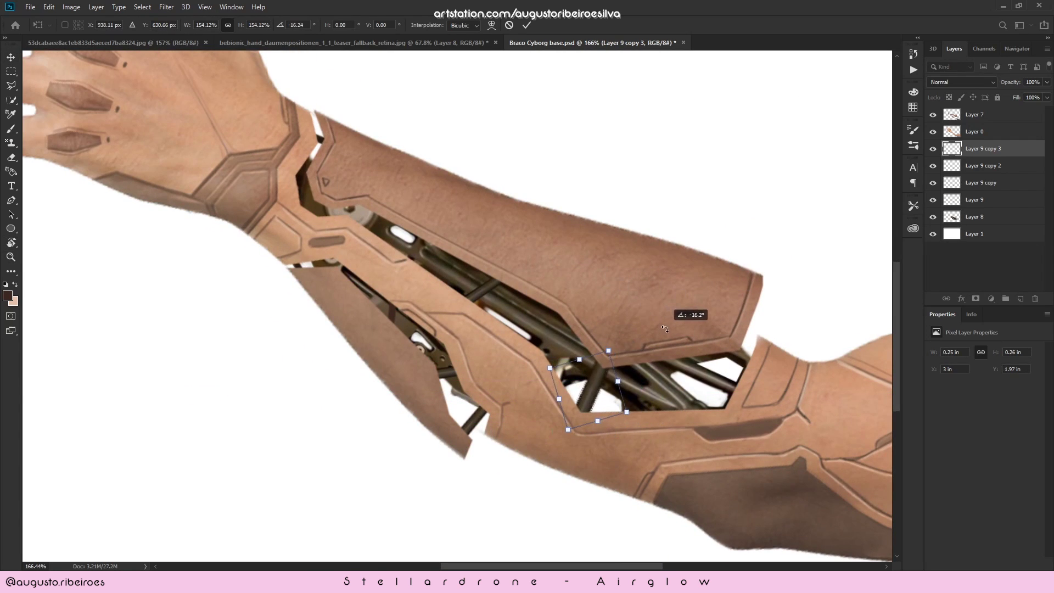
{"action": "key", "text": "Return"}
- Delete the Layer 9 copy strut and refit the Layer 9 copy 2 strut across the lower gap's open end
{"action": "left_click_drag", "start_coordinate": [780, 312], "coordinate": [730, 310]}
{"action": "left_click_drag", "start_coordinate": [635, 296], "coordinate": [675, 297]}
{"action": "left_click_drag", "start_coordinate": [577, 297], "coordinate": [453, 219]}
{"action": "left_click", "coordinate": [561, 425]}
{"action": "key", "text": "ctrl+t"}
{"action": "left_click_drag", "start_coordinate": [618, 396], "coordinate": [598, 363]}
{"action": "key", "text": "Return"}
{"action": "left_click_drag", "start_coordinate": [537, 378], "coordinate": [554, 409]}
{"action": "key", "text": "Delete"}
{"action": "key", "text": "ctrl+t"}
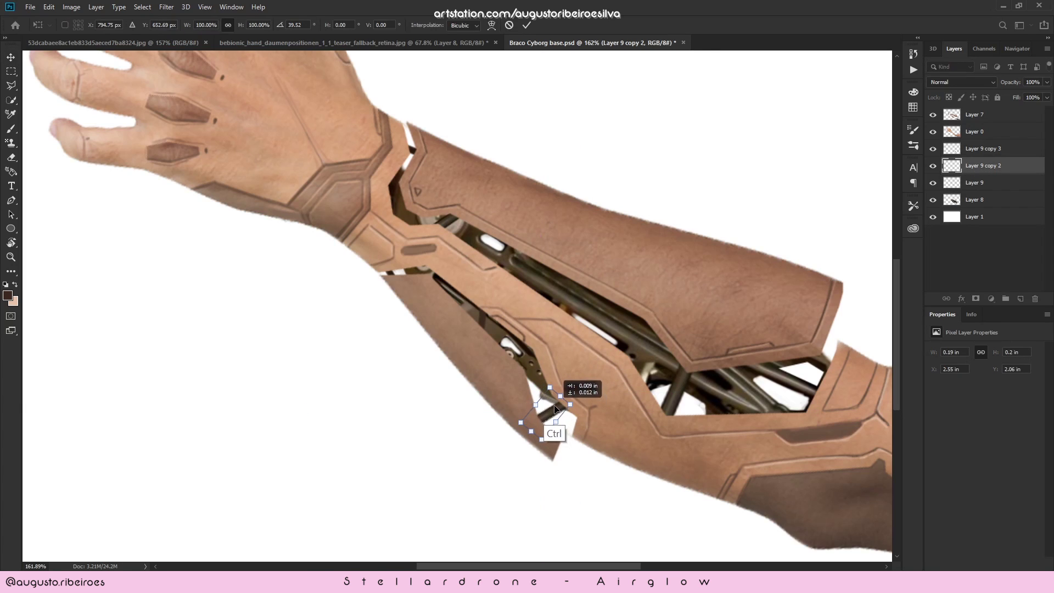
{"action": "key", "text": "Return"}
- Delete the Layer 9 copy 3 strut near the elbow and merge the remaining strut layers into Layer 8
{"action": "left_click_drag", "start_coordinate": [792, 357], "coordinate": [684, 355]}
{"action": "left_click_drag", "start_coordinate": [684, 356], "coordinate": [680, 334]}
{"action": "left_click_drag", "start_coordinate": [604, 373], "coordinate": [687, 363]}
{"action": "key", "text": "Delete"}
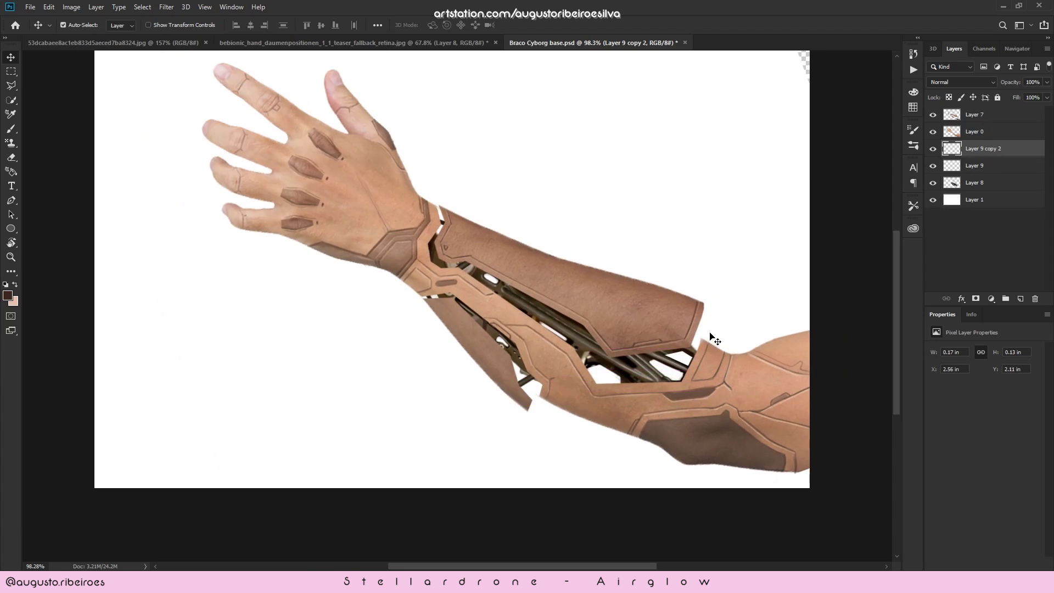
{"action": "left_click", "coordinate": [974, 165], "text": "shift"}
{"action": "key", "text": "Delete"}
- Compare the arm with individual layers hidden and shown, and save the document
{"action": "left_click", "coordinate": [932, 148]}
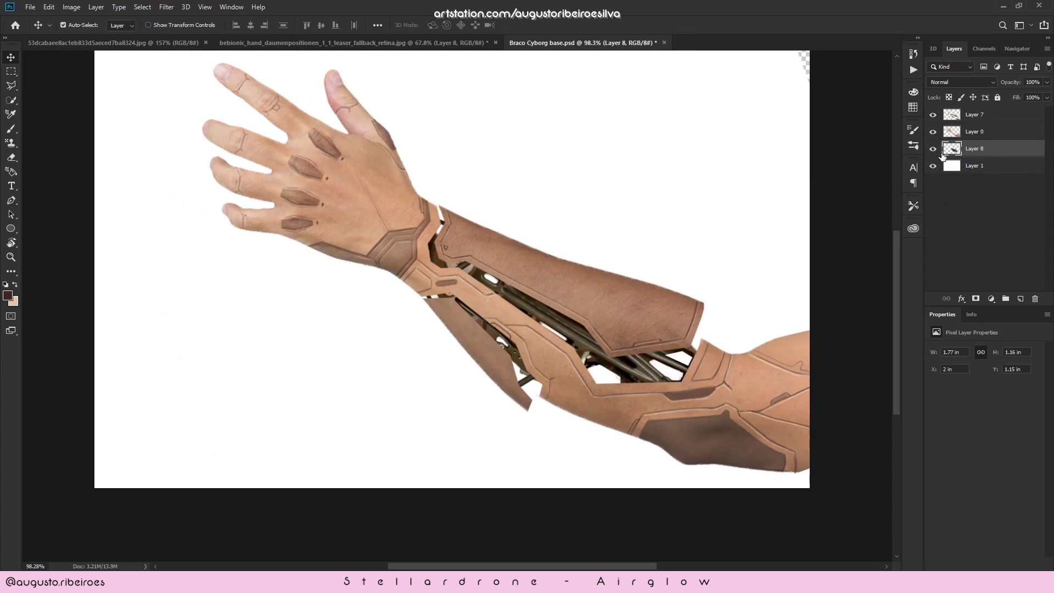
{"action": "left_click", "coordinate": [933, 150]}
{"action": "left_click", "coordinate": [933, 149]}
{"action": "left_click", "coordinate": [932, 132]}
{"action": "left_click", "coordinate": [931, 119]}
{"action": "left_click", "coordinate": [932, 118]}
{"action": "left_click", "coordinate": [930, 120]}
{"action": "key", "text": "ctrl+s"}
- Examine the knuckle panels and the back of the hand up close and at different view angles
{"action": "left_click_drag", "start_coordinate": [584, 346], "coordinate": [593, 387]}
{"action": "key", "text": "ctrl+z"}
{"action": "left_click_drag", "start_coordinate": [577, 286], "coordinate": [631, 360]}
{"action": "key", "text": "r"}
{"action": "left_click_drag", "start_coordinate": [695, 262], "coordinate": [403, 136]}
{"action": "key", "text": "z"}
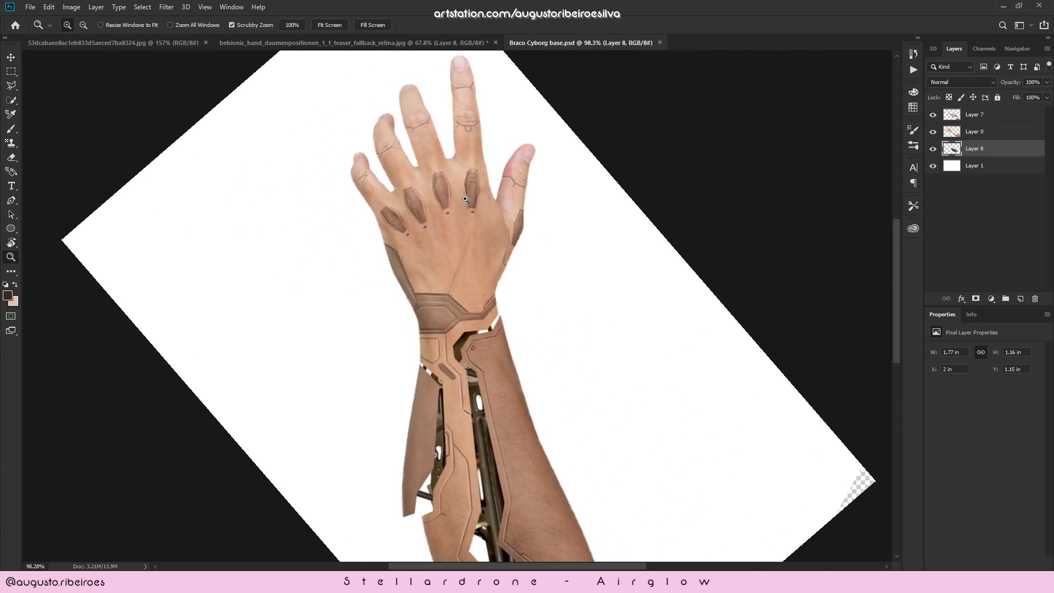
{"action": "left_click_drag", "start_coordinate": [444, 192], "coordinate": [503, 157]}
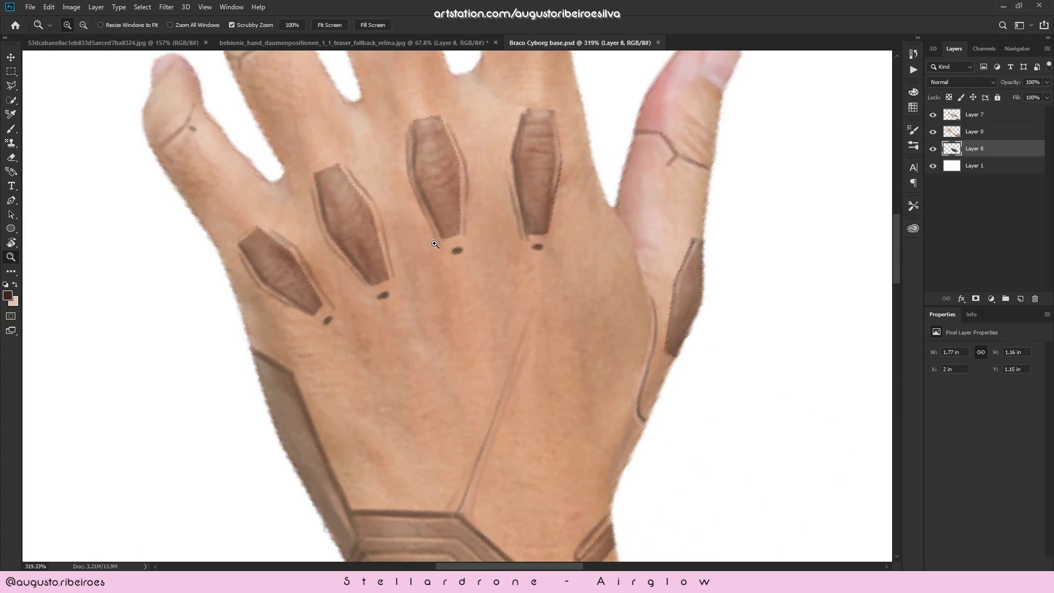
{"action": "key", "text": "ctrl+0"}
{"action": "key", "text": "r"}
{"action": "left_click_drag", "start_coordinate": [548, 240], "coordinate": [438, 196]}
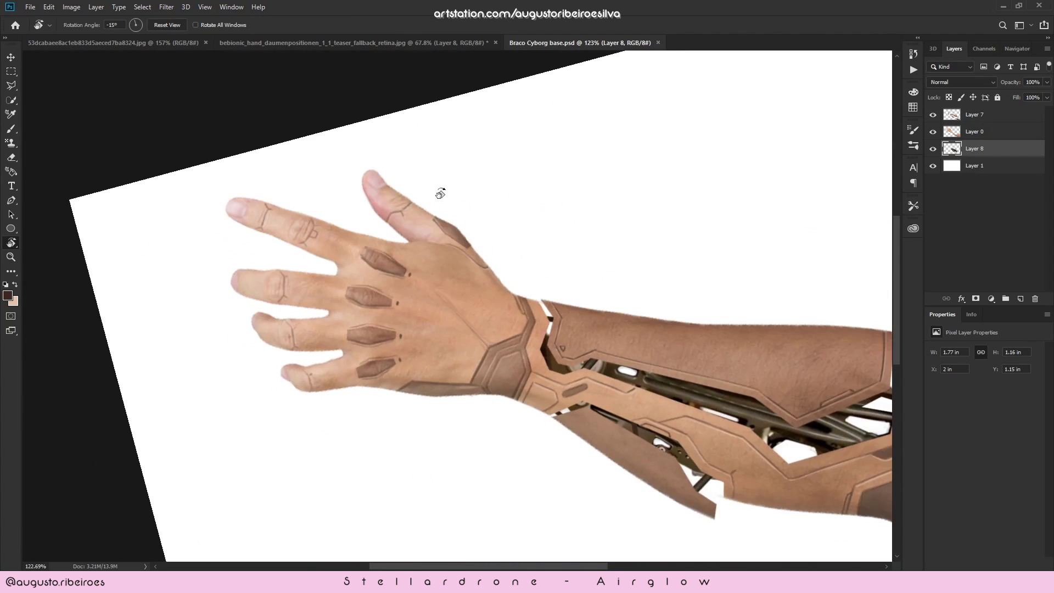
- In the bebionic hand image, select the metal and copper joint at the base of one finger with Quick Selection
{"action": "left_click", "coordinate": [308, 43]}
{"action": "key", "text": "z"}
{"action": "left_click_drag", "start_coordinate": [454, 242], "coordinate": [590, 369]}
{"action": "left_click_drag", "start_coordinate": [435, 264], "coordinate": [589, 318]}
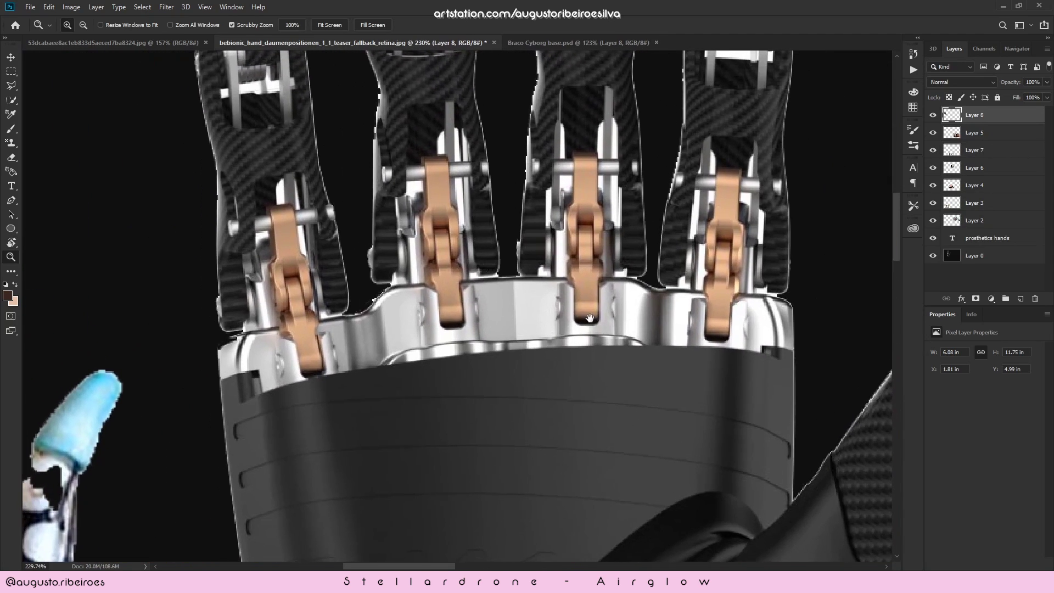
{"action": "key", "text": "l"}
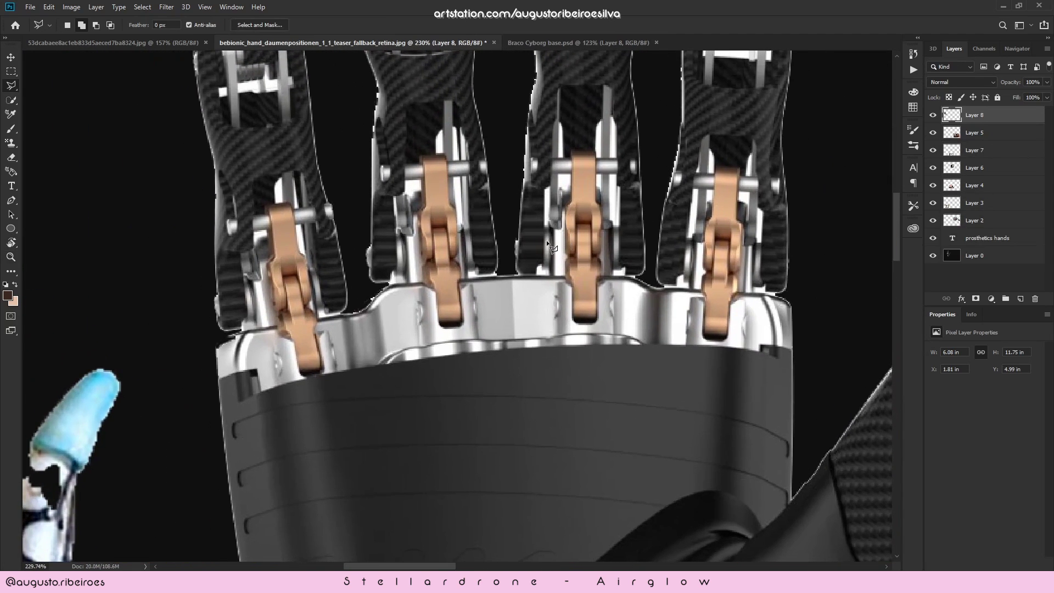
{"action": "key", "text": "v"}
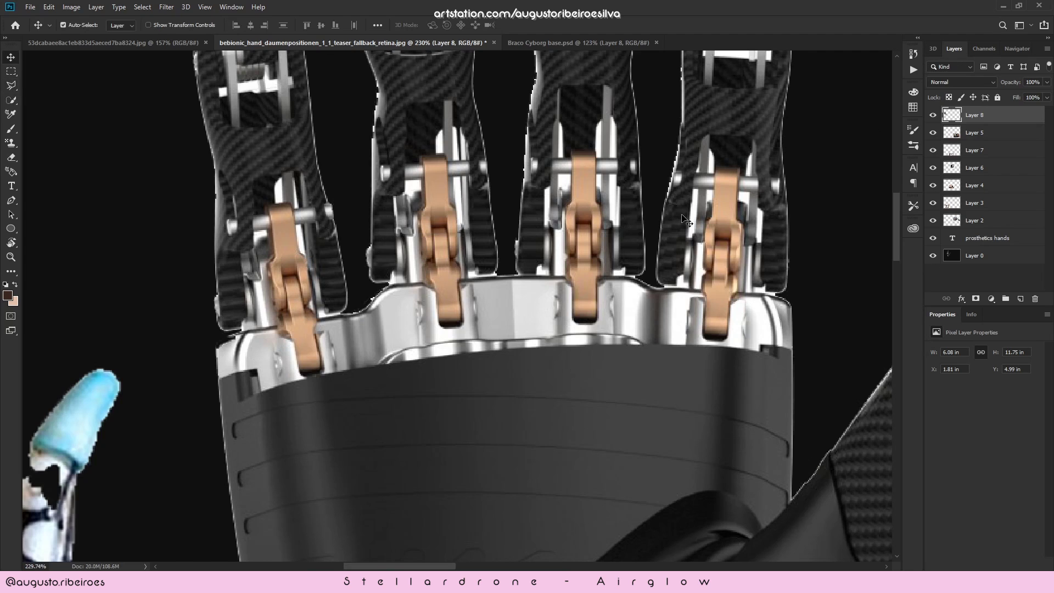
{"action": "left_click", "coordinate": [596, 249], "text": "ctrl"}
{"action": "key", "text": "w"}
{"action": "mouse_move", "coordinate": [590, 225]}
{"action": "left_mouse_down"}
{"action": "mouse_move", "coordinate": [580, 165]}
{"action": "mouse_move", "coordinate": [585, 290]}
{"action": "mouse_move", "coordinate": [582, 239]}
{"action": "left_mouse_up"}
{"action": "mouse_move", "coordinate": [564, 291]}
{"action": "left_mouse_down"}
{"action": "mouse_move", "coordinate": [552, 285]}
{"action": "mouse_move", "coordinate": [557, 247]}
{"action": "left_mouse_up"}
{"action": "key", "text": "e"}
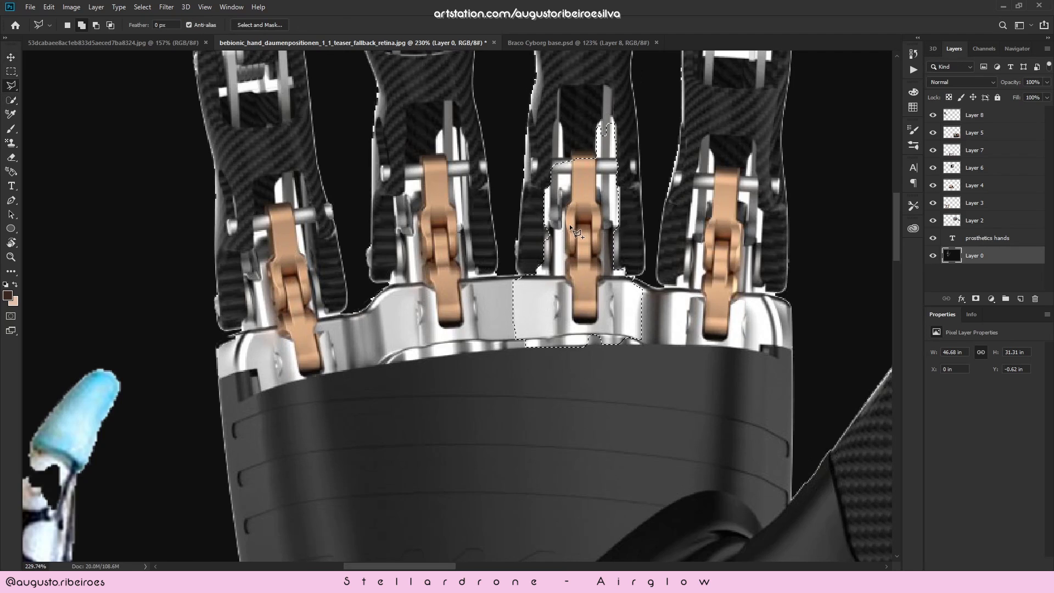
- Complete the joint selection with the freehand Lasso and copy it into Braco Cyborg base.psd
{"action": "left_click", "coordinate": [13, 101]}
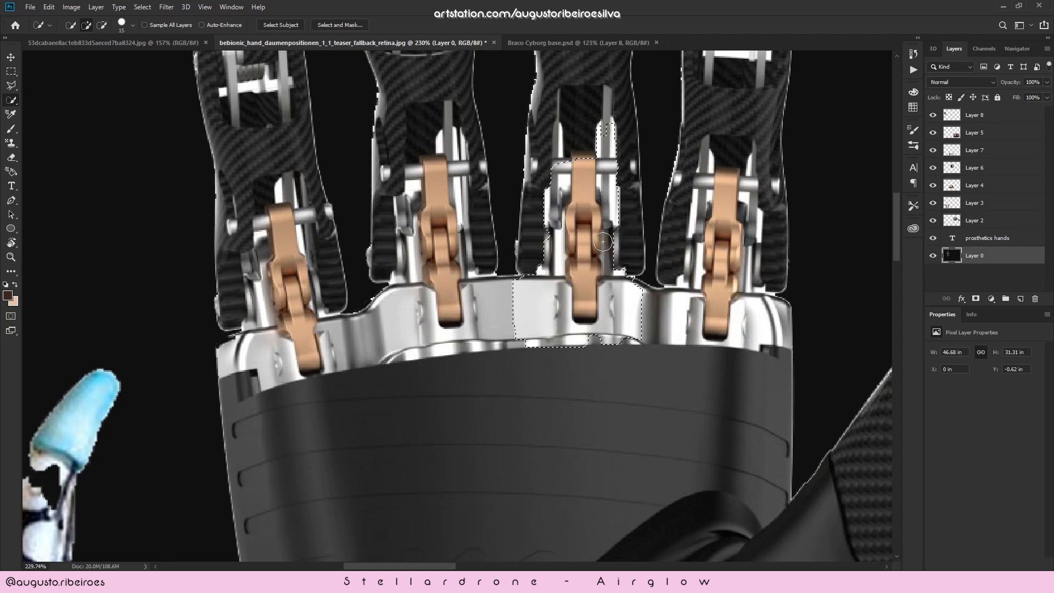
{"action": "key", "text": "l"}
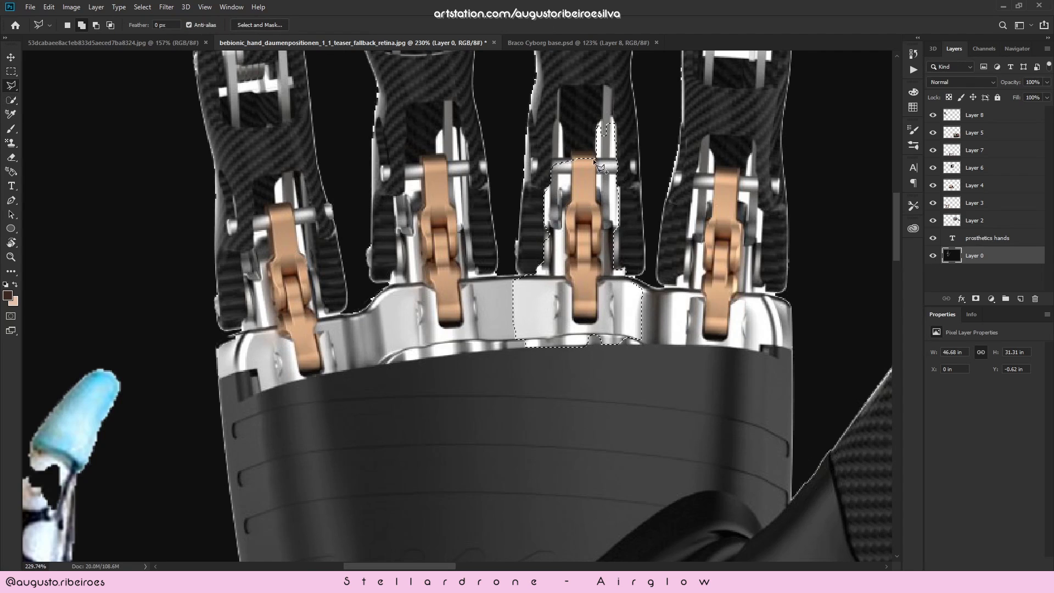
{"action": "key", "text": "shift+l"}
{"action": "key", "text": "shift+l"}
{"action": "left_click_drag", "start_coordinate": [575, 192], "coordinate": [607, 206]}
{"action": "left_click", "coordinate": [603, 47]}
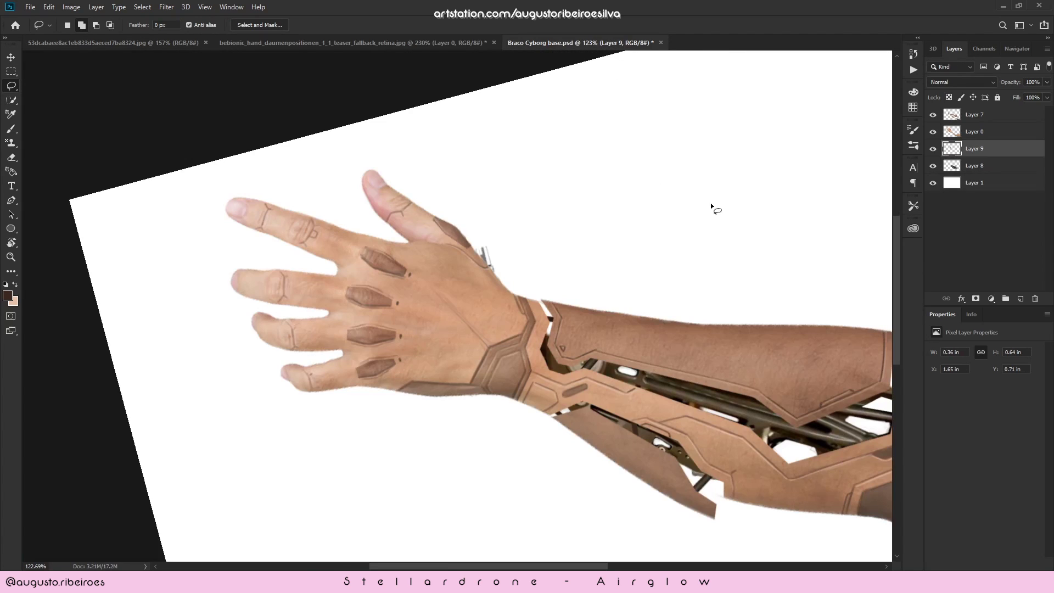
- Move the joint layer to the top of the stack and rotate it into place on the back of the hand
{"action": "left_click_drag", "start_coordinate": [994, 161], "coordinate": [982, 113]}
{"action": "key", "text": "r"}
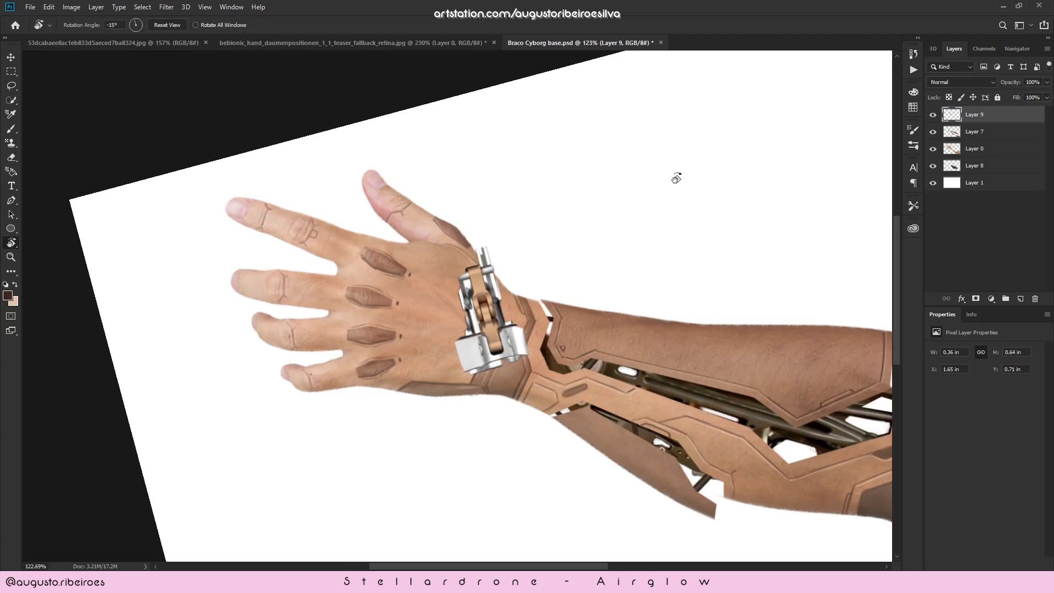
{"action": "left_click_drag", "start_coordinate": [669, 159], "coordinate": [713, 277]}
{"action": "key", "text": "v"}
{"action": "left_click_drag", "start_coordinate": [482, 310], "coordinate": [486, 316]}
{"action": "key", "text": "ctrl+t"}
{"action": "left_click_drag", "start_coordinate": [569, 264], "coordinate": [487, 212]}
{"action": "key", "text": "Return"}
- Reduce the joint layer's opacity to 68%, trying Hard Light blending before choosing Overlay
{"action": "key", "text": "r"}
{"action": "left_click_drag", "start_coordinate": [732, 264], "coordinate": [732, 186]}
{"action": "mouse_move", "coordinate": [704, 236]}
{"action": "left_mouse_down"}
{"action": "mouse_move", "coordinate": [604, 256]}
{"action": "mouse_move", "coordinate": [576, 229]}
{"action": "left_mouse_up"}
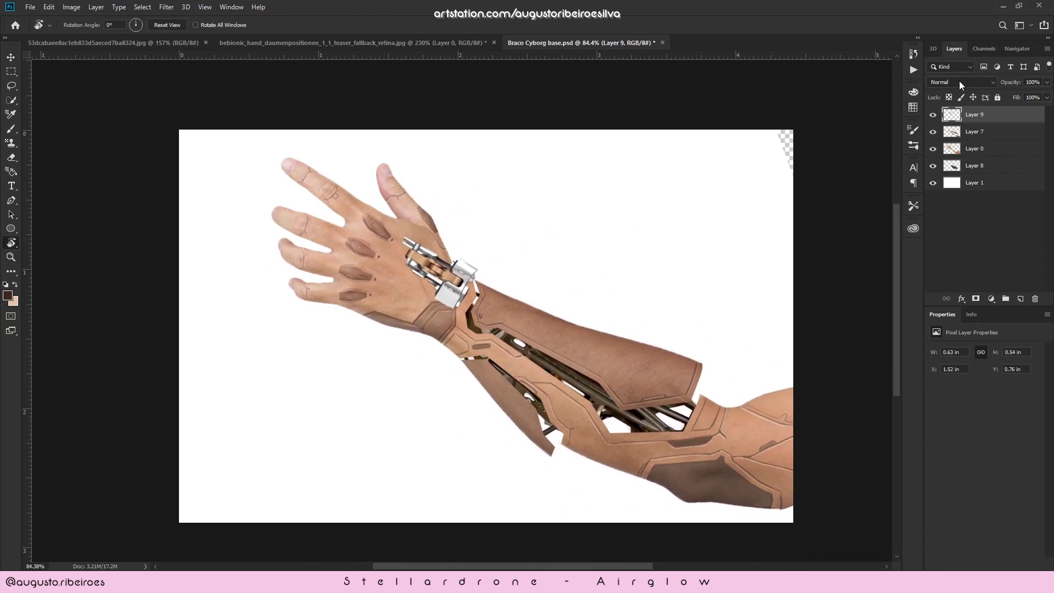
{"action": "left_click", "coordinate": [961, 81]}
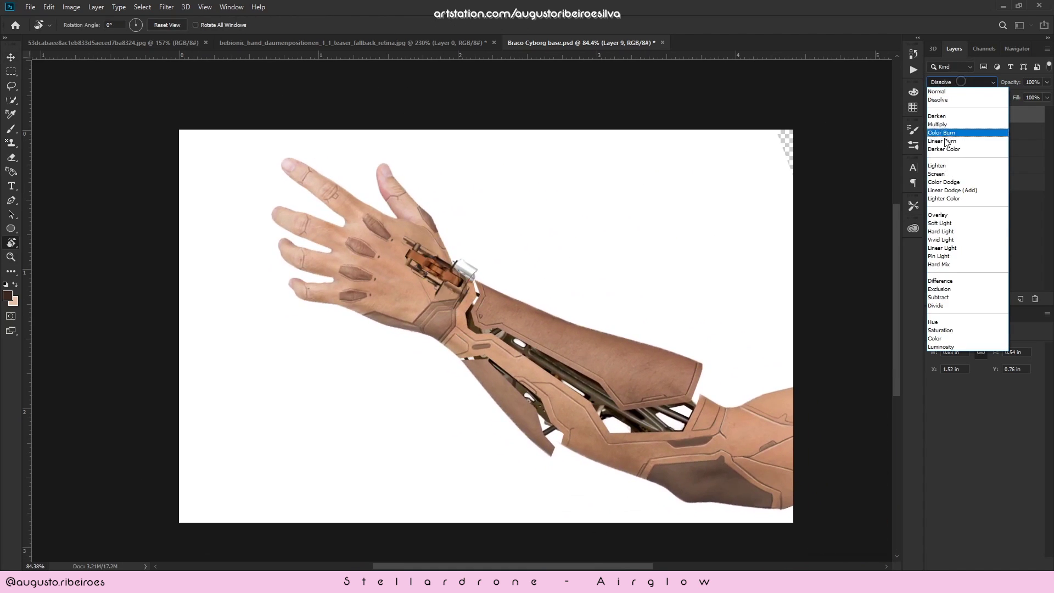
{"action": "left_click", "coordinate": [956, 232]}
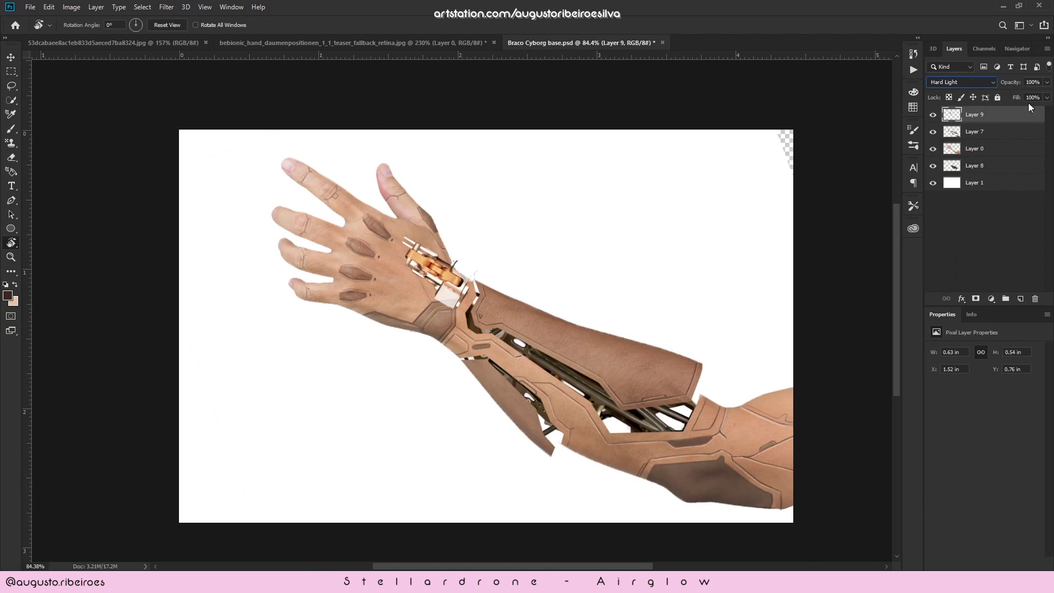
{"action": "left_click_drag", "start_coordinate": [1023, 95], "coordinate": [1029, 92]}
{"action": "left_click", "coordinate": [986, 82]}
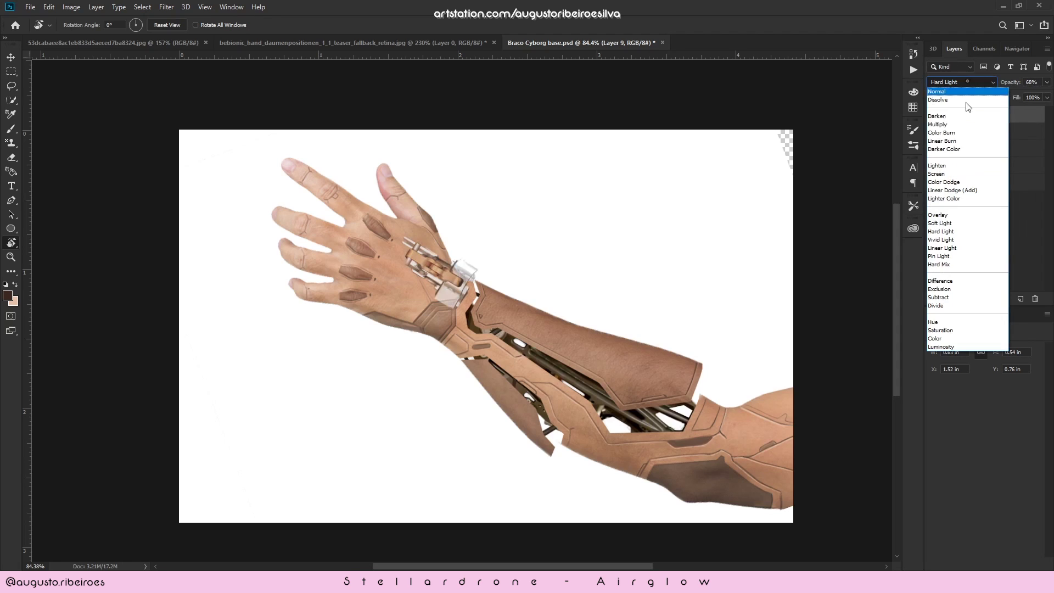
{"action": "left_click", "coordinate": [955, 216]}
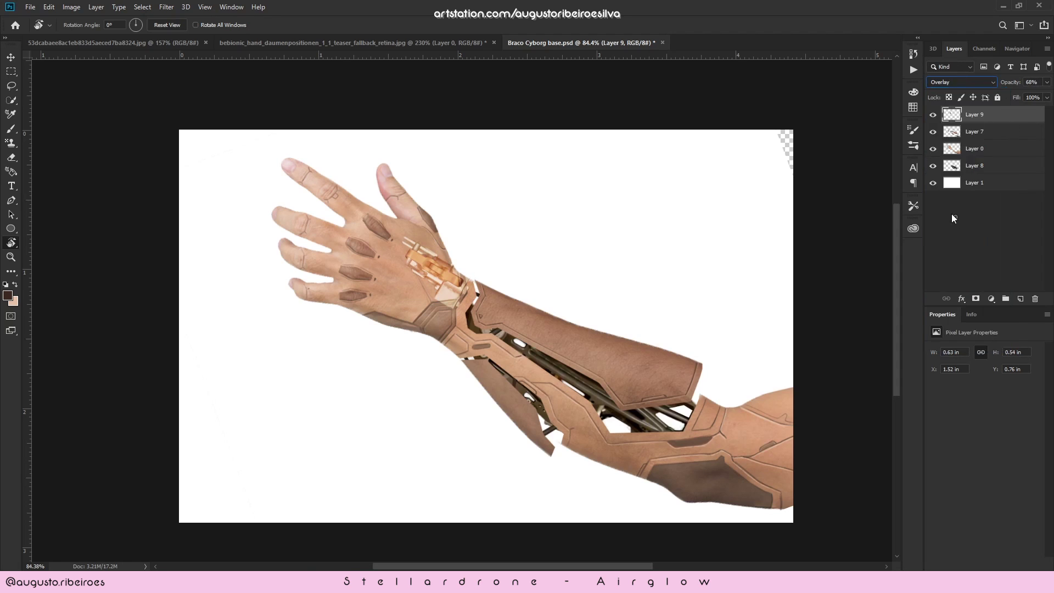
- Move, scale down and rotate the joint layer to fit the dark panel on the index-finger knuckle
{"action": "left_click_drag", "start_coordinate": [424, 243], "coordinate": [468, 231]}
{"action": "left_click_drag", "start_coordinate": [524, 209], "coordinate": [571, 227]}
{"action": "key", "text": "v"}
{"action": "left_click_drag", "start_coordinate": [453, 281], "coordinate": [395, 235]}
{"action": "left_click_drag", "start_coordinate": [385, 233], "coordinate": [524, 263]}
{"action": "key", "text": "ctrl+t"}
{"action": "left_click_drag", "start_coordinate": [504, 208], "coordinate": [411, 281]}
{"action": "left_click_drag", "start_coordinate": [388, 316], "coordinate": [469, 248]}
{"action": "left_click_drag", "start_coordinate": [509, 215], "coordinate": [516, 229]}
{"action": "key", "text": "Return"}
- Erase the parts of the joint that spill outside the index-knuckle panel, using a small eraser brush
{"action": "key", "text": "e"}
{"action": "mouse_move", "coordinate": [455, 240]}
{"action": "left_mouse_down"}
{"action": "mouse_move", "coordinate": [484, 281]}
{"action": "mouse_move", "coordinate": [428, 289]}
{"action": "mouse_move", "coordinate": [463, 313]}
{"action": "left_mouse_up"}
{"action": "right_click", "coordinate": [416, 261]}
{"action": "double_click", "coordinate": [433, 330]}
{"action": "left_click", "coordinate": [423, 332]}
{"action": "key", "text": "ctrl+z"}
{"action": "key", "text": "bracketleft"}
{"action": "key", "text": "bracketleft"}
{"action": "key", "text": "bracketleft"}
{"action": "key", "text": "bracketleft"}
{"action": "key", "text": "bracketleft"}
{"action": "key", "text": "bracketleft"}
{"action": "key", "text": "bracketleft"}
{"action": "key", "text": "bracketleft"}
{"action": "key", "text": "bracketleft"}
{"action": "key", "text": "bracketleft"}
{"action": "key", "text": "bracketleft"}
{"action": "key", "text": "bracketleft"}
{"action": "key", "text": "bracketleft"}
{"action": "key", "text": "bracketleft"}
{"action": "key", "text": "bracketleft"}
{"action": "key", "text": "bracketleft"}
{"action": "key", "text": "bracketleft"}
{"action": "left_click_drag", "start_coordinate": [396, 209], "coordinate": [417, 220]}
{"action": "mouse_move", "coordinate": [473, 251]}
{"action": "left_mouse_down"}
{"action": "mouse_move", "coordinate": [496, 265]}
{"action": "mouse_move", "coordinate": [377, 228]}
{"action": "mouse_move", "coordinate": [412, 275]}
{"action": "mouse_move", "coordinate": [504, 322]}
{"action": "mouse_move", "coordinate": [475, 266]}
{"action": "left_mouse_up"}
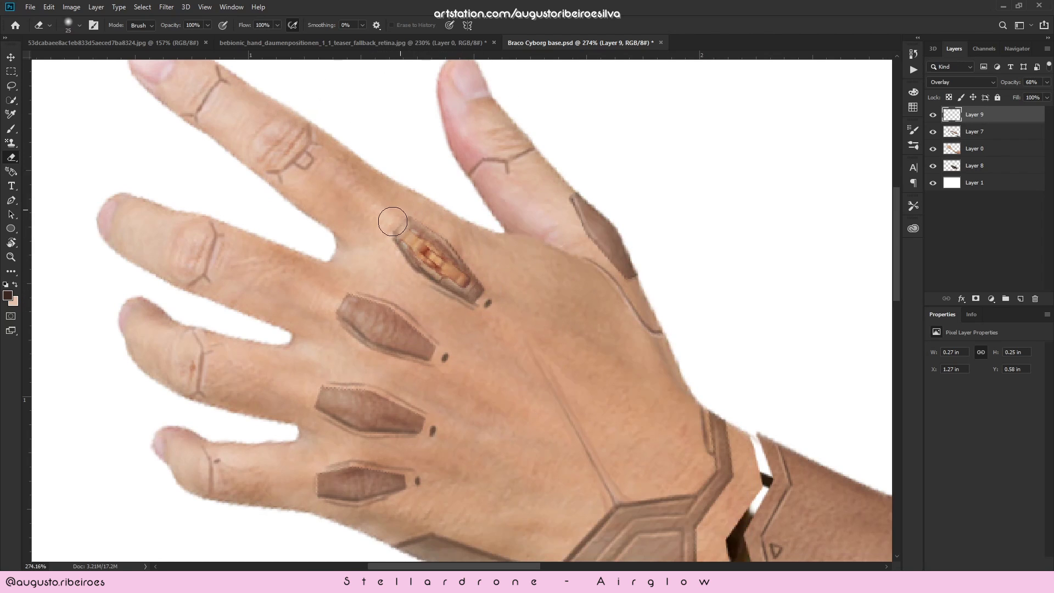
- Adjust the joint layer's Hue/Saturation to saturation -60 and lightness -32
{"action": "key", "text": "z"}
{"action": "left_click_drag", "start_coordinate": [447, 209], "coordinate": [409, 211]}
{"action": "mouse_move", "coordinate": [543, 225]}
{"action": "left_mouse_down"}
{"action": "mouse_move", "coordinate": [579, 245]}
{"action": "mouse_move", "coordinate": [549, 214]}
{"action": "left_mouse_up"}
{"action": "key", "text": "ctrl+u"}
{"action": "left_click_drag", "start_coordinate": [789, 244], "coordinate": [771, 274]}
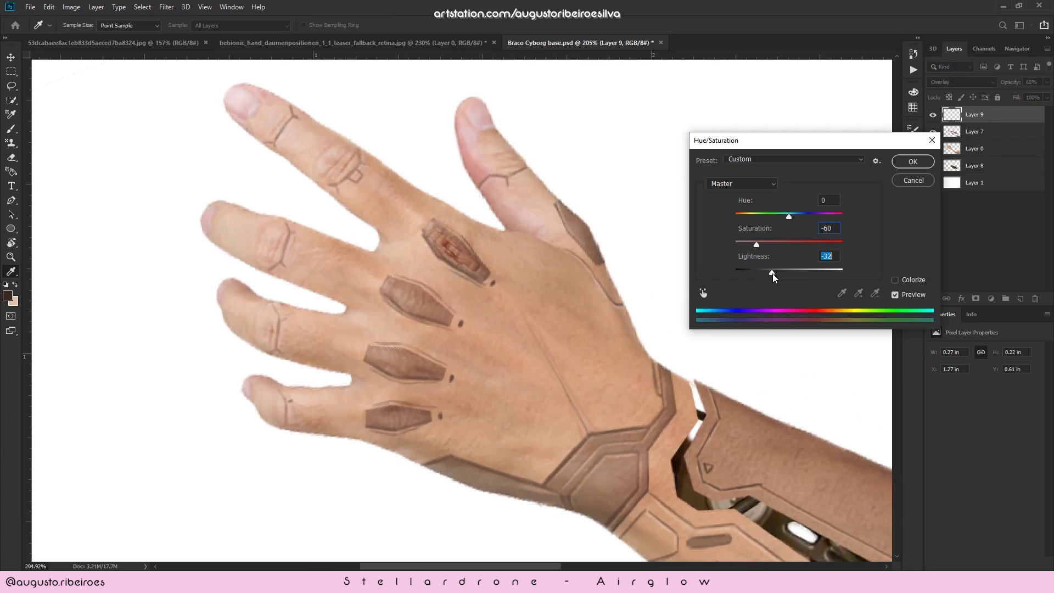
{"action": "left_click", "coordinate": [912, 161]}
- Raise the contrast and highlights of the joint layer with a Levels adjustment
{"action": "key", "text": "ctrl+l"}
{"action": "mouse_move", "coordinate": [693, 277]}
{"action": "left_mouse_down"}
{"action": "mouse_move", "coordinate": [712, 277]}
{"action": "mouse_move", "coordinate": [693, 276]}
{"action": "left_mouse_up"}
{"action": "left_click_drag", "start_coordinate": [762, 277], "coordinate": [703, 275]}
{"action": "left_click", "coordinate": [801, 179]}
{"action": "left_click_drag", "start_coordinate": [469, 257], "coordinate": [487, 258]}
{"action": "left_click_drag", "start_coordinate": [477, 262], "coordinate": [479, 262]}
{"action": "left_click_drag", "start_coordinate": [531, 285], "coordinate": [493, 285]}
{"action": "left_click_drag", "start_coordinate": [472, 235], "coordinate": [524, 228]}
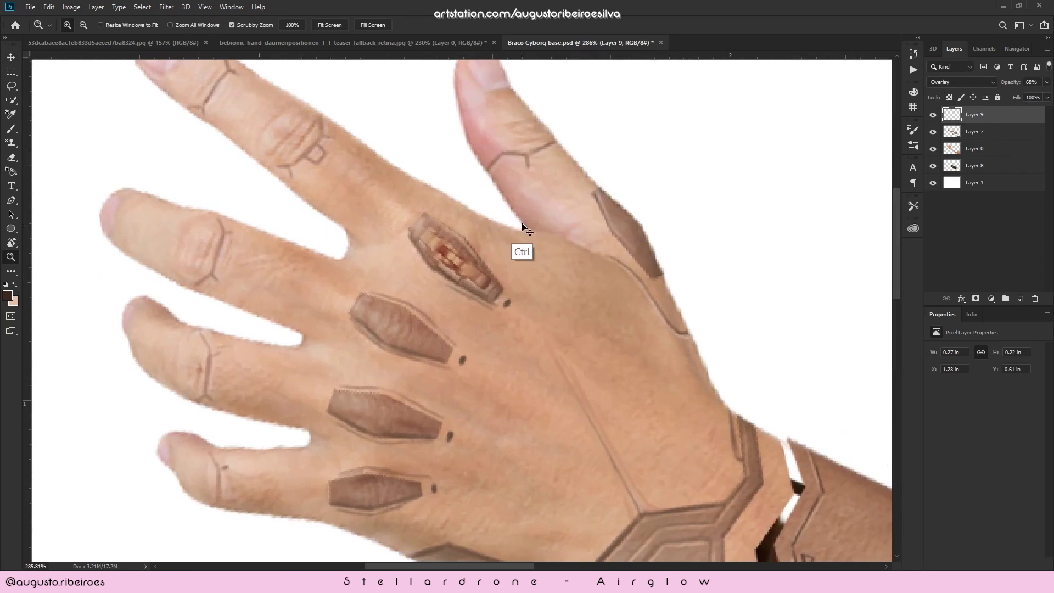
- Duplicate the joint twice and transform the copies to fit the middle-finger and ring-finger knuckle panels
{"action": "key", "text": "ctrl+j"}
{"action": "key", "text": "ctrl+t"}
{"action": "left_click_drag", "start_coordinate": [484, 266], "coordinate": [486, 331]}
{"action": "left_click_drag", "start_coordinate": [431, 324], "coordinate": [391, 422]}
{"action": "key", "text": "Return"}
{"action": "key", "text": "ctrl+j"}
{"action": "key", "text": "ctrl+t"}
{"action": "left_click_drag", "start_coordinate": [467, 365], "coordinate": [437, 353]}
{"action": "key", "text": "Return"}
- Duplicate the joint once more and move, scale and rotate it into the little-finger knuckle panel
{"action": "key", "text": "ctrl+j"}
{"action": "key", "text": "ctrl+t"}
{"action": "left_click_drag", "start_coordinate": [419, 395], "coordinate": [400, 482]}
{"action": "left_click_drag", "start_coordinate": [411, 446], "coordinate": [395, 457]}
{"action": "left_click_drag", "start_coordinate": [382, 475], "coordinate": [410, 446]}
{"action": "key", "text": "Return"}
- Merge the four knuckle joint layers into a single layer
{"action": "left_click_drag", "start_coordinate": [594, 313], "coordinate": [557, 349]}
{"action": "key", "text": "ctrl+e"}
{"action": "key", "text": "ctrl+e"}
{"action": "key", "text": "ctrl+e"}
{"action": "left_click_drag", "start_coordinate": [727, 269], "coordinate": [653, 207]}
{"action": "left_click_drag", "start_coordinate": [474, 256], "coordinate": [553, 261]}
{"action": "mouse_move", "coordinate": [636, 251]}
{"action": "left_mouse_down"}
{"action": "mouse_move", "coordinate": [564, 235]}
{"action": "mouse_move", "coordinate": [633, 254]}
{"action": "left_mouse_up"}
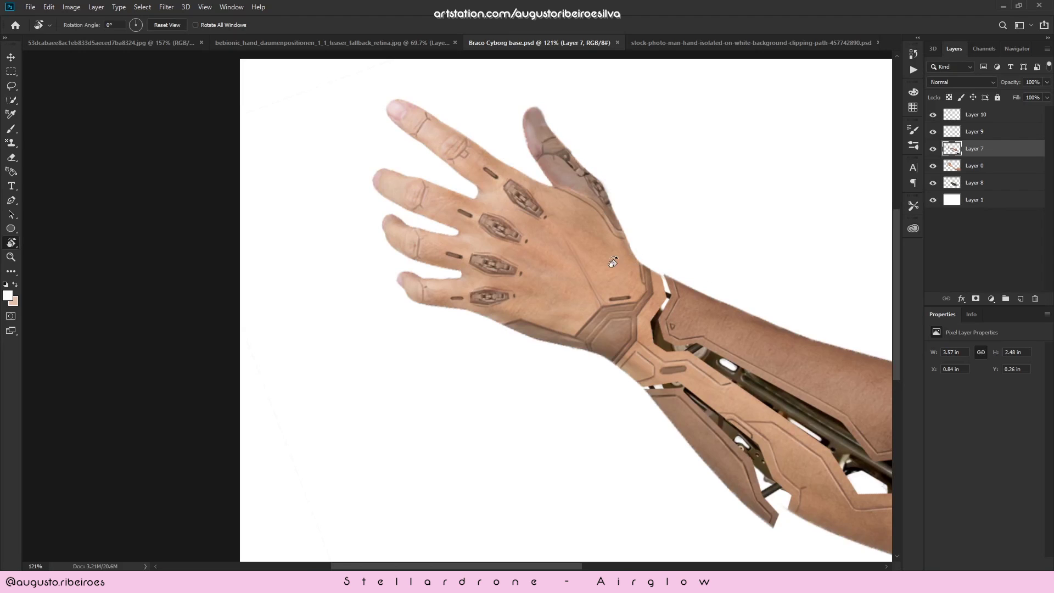
- Check Layers 7, 0 and 9 by toggling their visibility and merge Layer 9 with Layer 7
{"action": "key", "text": "z"}
{"action": "left_click_drag", "start_coordinate": [734, 280], "coordinate": [660, 281]}
{"action": "left_click_drag", "start_coordinate": [717, 275], "coordinate": [562, 253]}
{"action": "left_click_drag", "start_coordinate": [624, 264], "coordinate": [679, 262]}
{"action": "key", "text": "r"}
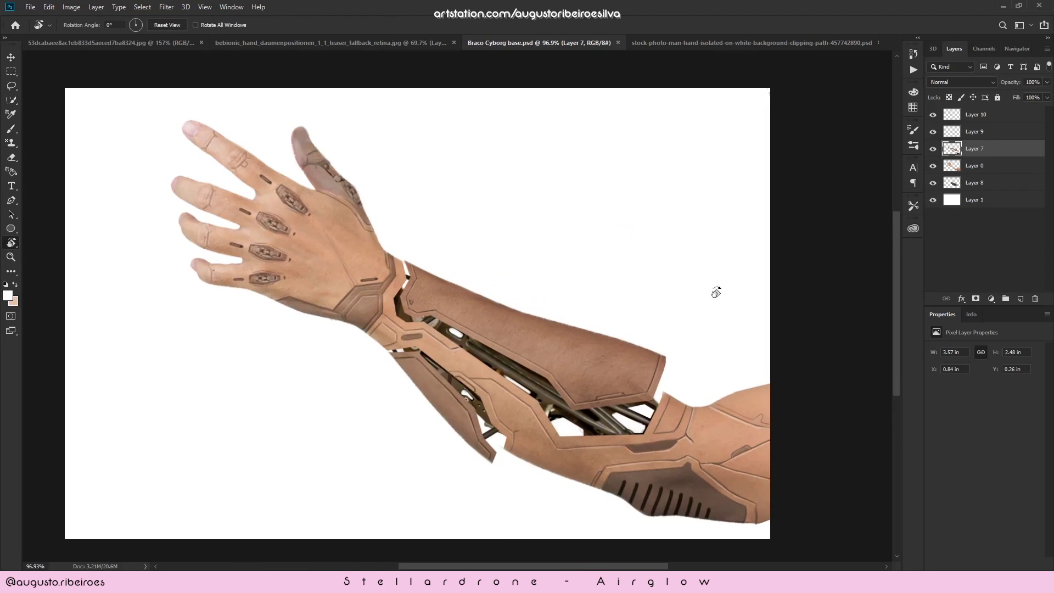
{"action": "left_click", "coordinate": [933, 149]}
{"action": "left_click", "coordinate": [932, 149]}
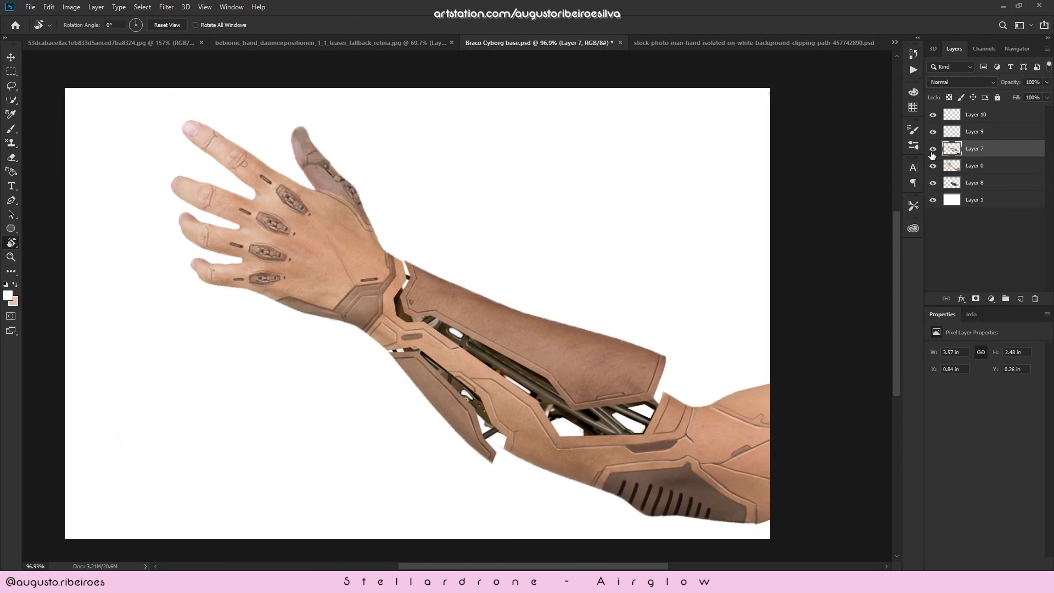
{"action": "left_click", "coordinate": [932, 166]}
{"action": "left_click", "coordinate": [932, 166]}
{"action": "left_click", "coordinate": [934, 133]}
{"action": "left_click", "coordinate": [933, 134]}
{"action": "left_click", "coordinate": [954, 135]}
{"action": "key", "text": "ctrl+e"}
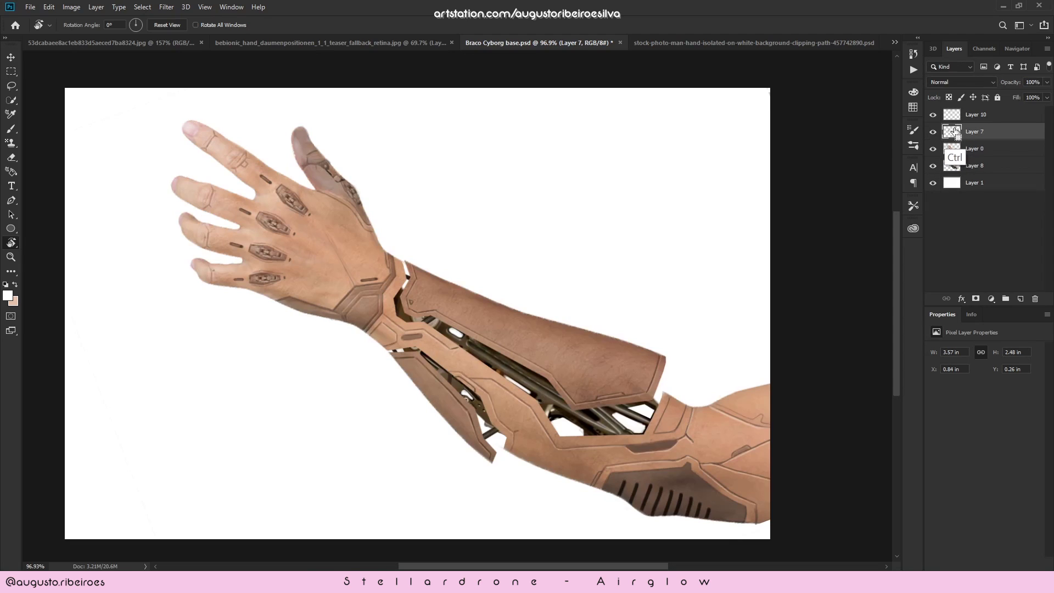
- Check Layers 7 and 10 by toggling their visibility and merge Layer 10 with Layer 7
{"action": "left_click", "coordinate": [933, 134]}
{"action": "left_click", "coordinate": [933, 132]}
{"action": "left_click", "coordinate": [932, 114]}
{"action": "left_click", "coordinate": [932, 114]}
{"action": "left_click", "coordinate": [977, 115], "text": "ctrl"}
{"action": "key", "text": "ctrl+e"}
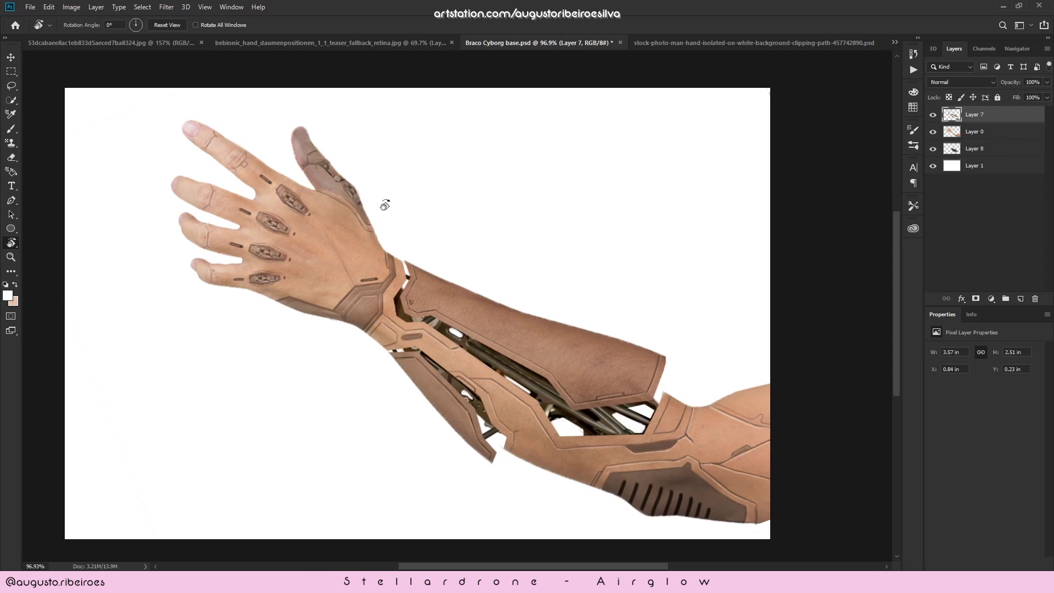
- Examine the hand and forearm closely, comparing what Layer 7 and Layer 0 contribute by toggling their visibility
{"action": "left_click_drag", "start_coordinate": [407, 245], "coordinate": [546, 258]}
{"action": "key", "text": "r"}
{"action": "left_click_drag", "start_coordinate": [514, 364], "coordinate": [561, 330]}
{"action": "scroll", "coordinate": [556, 317], "scroll_direction": "up", "scroll_amount": 3}
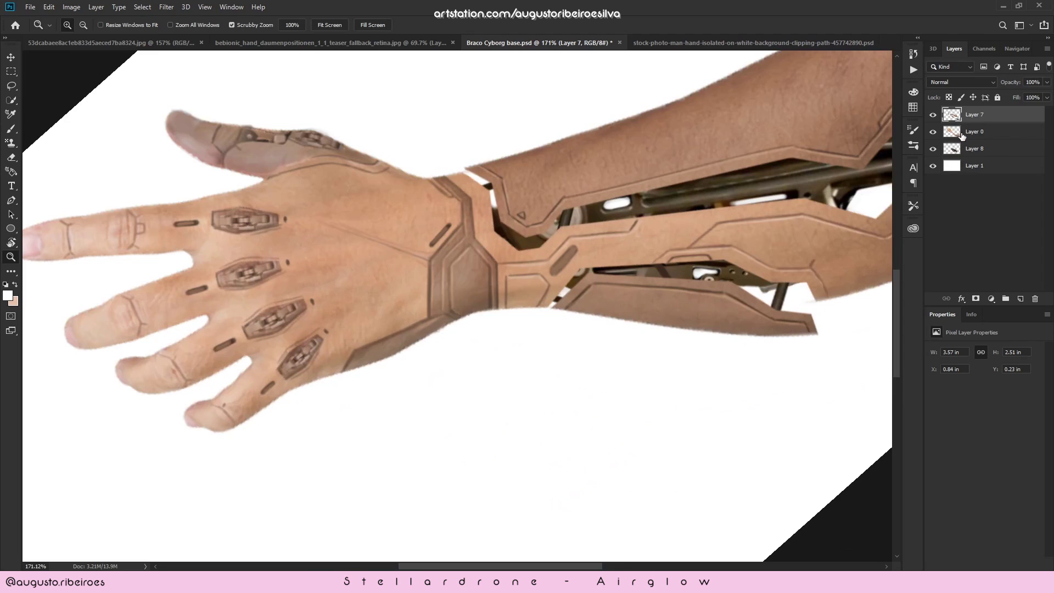
{"action": "left_click", "coordinate": [958, 137]}
{"action": "left_click", "coordinate": [932, 116]}
{"action": "left_click", "coordinate": [932, 117]}
{"action": "left_click_drag", "start_coordinate": [825, 204], "coordinate": [775, 209]}
{"action": "key", "text": "r"}
{"action": "left_click_drag", "start_coordinate": [772, 215], "coordinate": [778, 360]}
{"action": "left_click", "coordinate": [931, 134]}
{"action": "left_click_drag", "start_coordinate": [768, 178], "coordinate": [750, 223]}
{"action": "left_click", "coordinate": [931, 132]}
{"action": "left_click", "coordinate": [932, 114]}
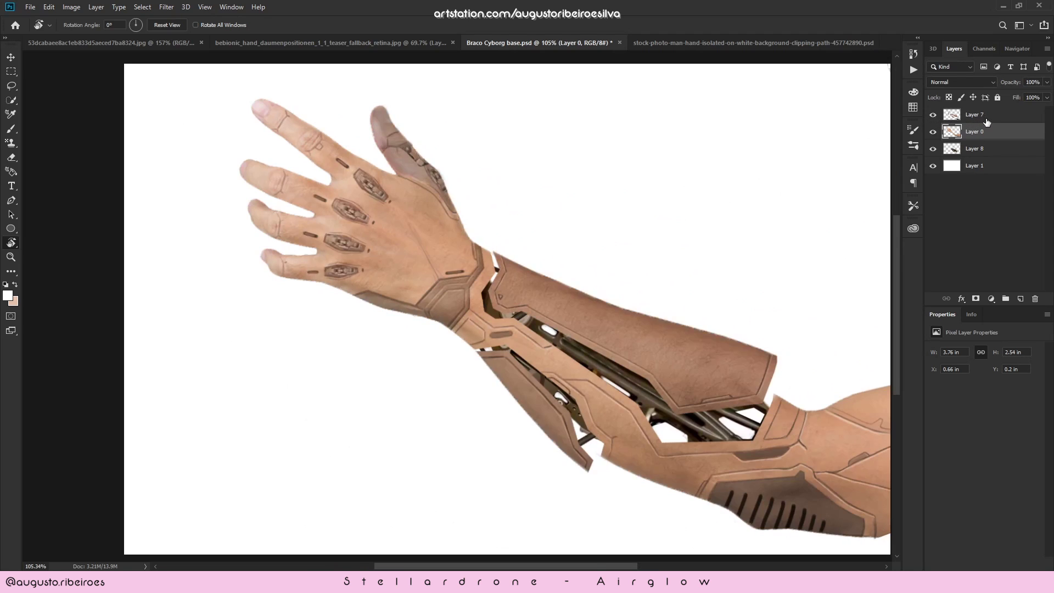
- Merge Layer 7 into Layer 0, check the merged layer against the mechanics, and save the document
{"action": "left_click", "coordinate": [991, 116]}
{"action": "key", "text": "ctrl+e"}
{"action": "left_click", "coordinate": [932, 117]}
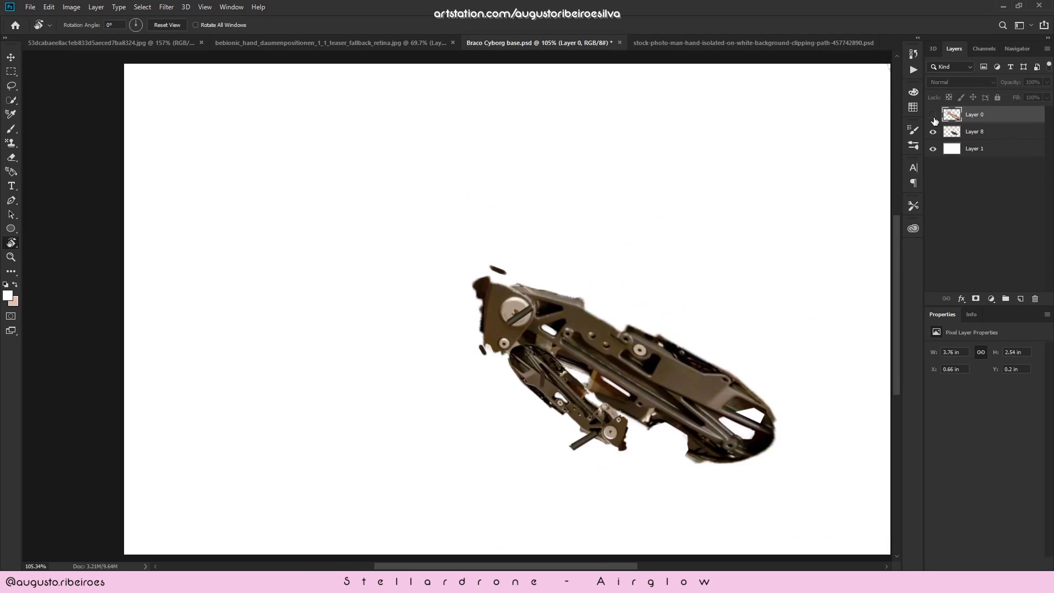
{"action": "left_click", "coordinate": [932, 115]}
{"action": "key", "text": "ctrl+s"}
- Erase small nicks in Layer 0's outline where the panel seams reach the lower edge of the wrist
{"action": "key", "text": "z"}
{"action": "left_click_drag", "start_coordinate": [496, 279], "coordinate": [644, 249]}
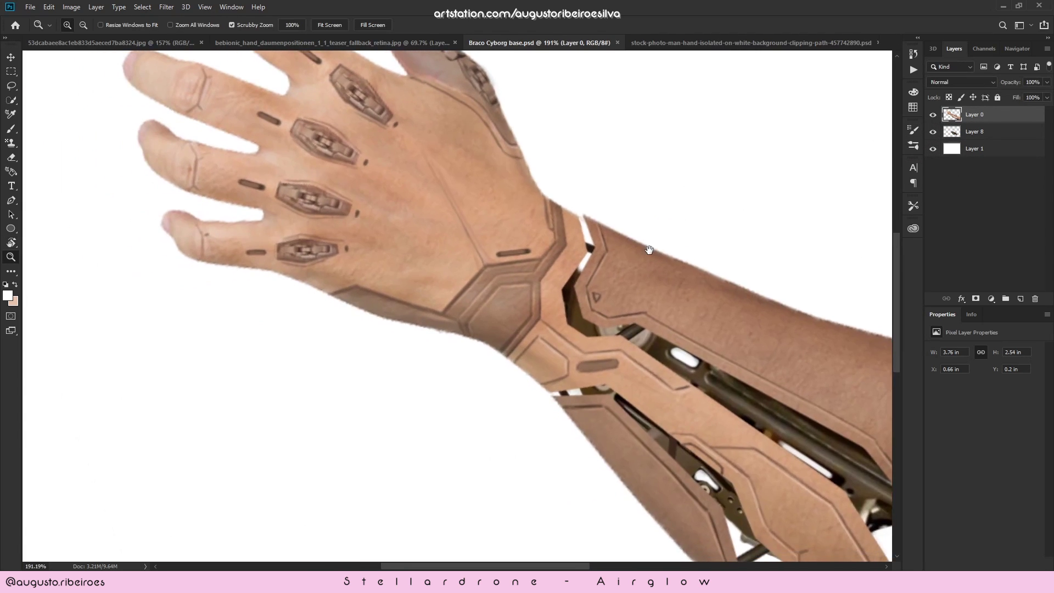
{"action": "key", "text": "e"}
{"action": "mouse_move", "coordinate": [596, 207]}
{"action": "left_mouse_down"}
{"action": "mouse_move", "coordinate": [615, 193]}
{"action": "mouse_move", "coordinate": [549, 225]}
{"action": "mouse_move", "coordinate": [597, 242]}
{"action": "left_mouse_up"}
{"action": "key", "text": "z"}
{"action": "left_click_drag", "start_coordinate": [521, 266], "coordinate": [541, 250]}
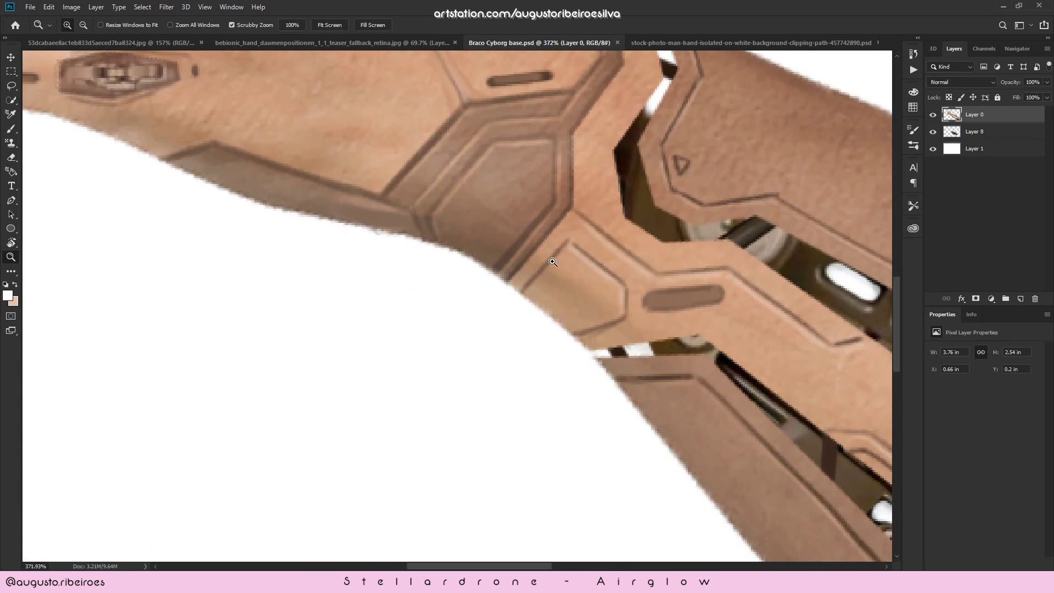
{"action": "key", "text": "e"}
{"action": "left_click", "coordinate": [506, 283]}
{"action": "left_click", "coordinate": [494, 271]}
{"action": "key", "text": "z"}
{"action": "mouse_move", "coordinate": [558, 275]}
{"action": "left_mouse_down"}
{"action": "mouse_move", "coordinate": [532, 310]}
{"action": "mouse_move", "coordinate": [529, 268]}
{"action": "mouse_move", "coordinate": [501, 287]}
{"action": "left_mouse_up"}
{"action": "left_click_drag", "start_coordinate": [540, 259], "coordinate": [571, 289]}
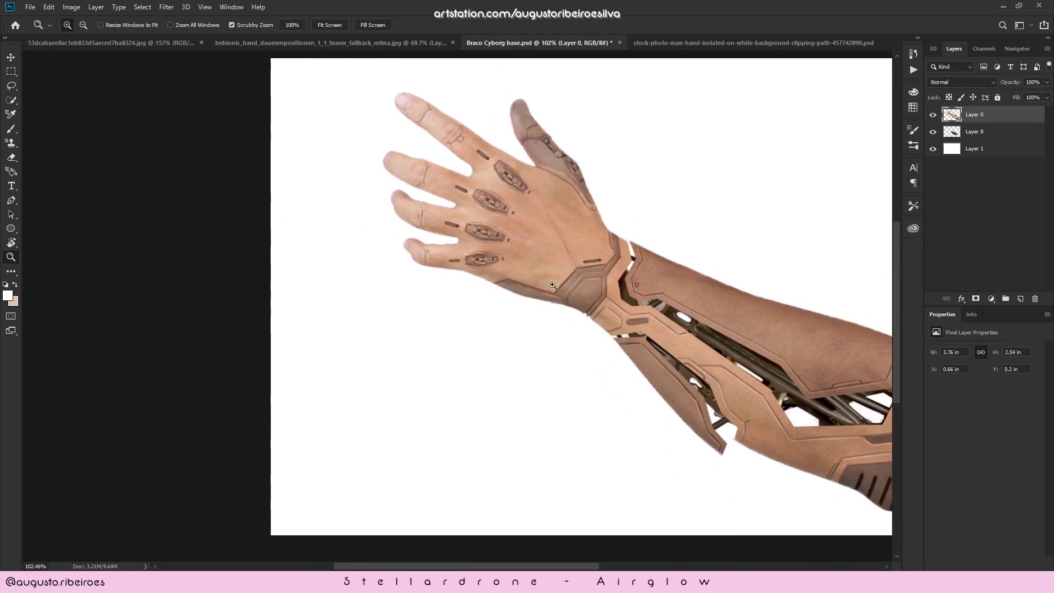
- Erase a small nick where the dark side panel starts on the little-finger edge of the hand
{"action": "left_click_drag", "start_coordinate": [497, 277], "coordinate": [538, 274]}
{"action": "key", "text": "e"}
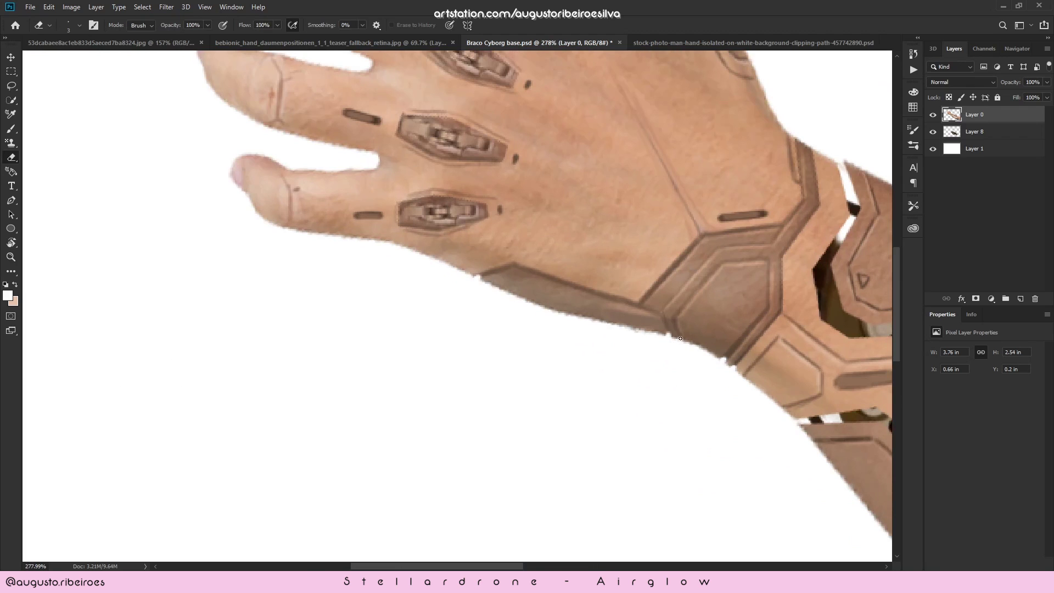
{"action": "key", "text": "z"}
{"action": "left_click_drag", "start_coordinate": [631, 346], "coordinate": [579, 347]}
{"action": "left_click_drag", "start_coordinate": [637, 275], "coordinate": [612, 314]}
{"action": "left_click_drag", "start_coordinate": [625, 310], "coordinate": [670, 315]}
- Erase small nicks where seams meet the outline on the thumb side of the wrist and along the thumb
{"action": "key", "text": "e"}
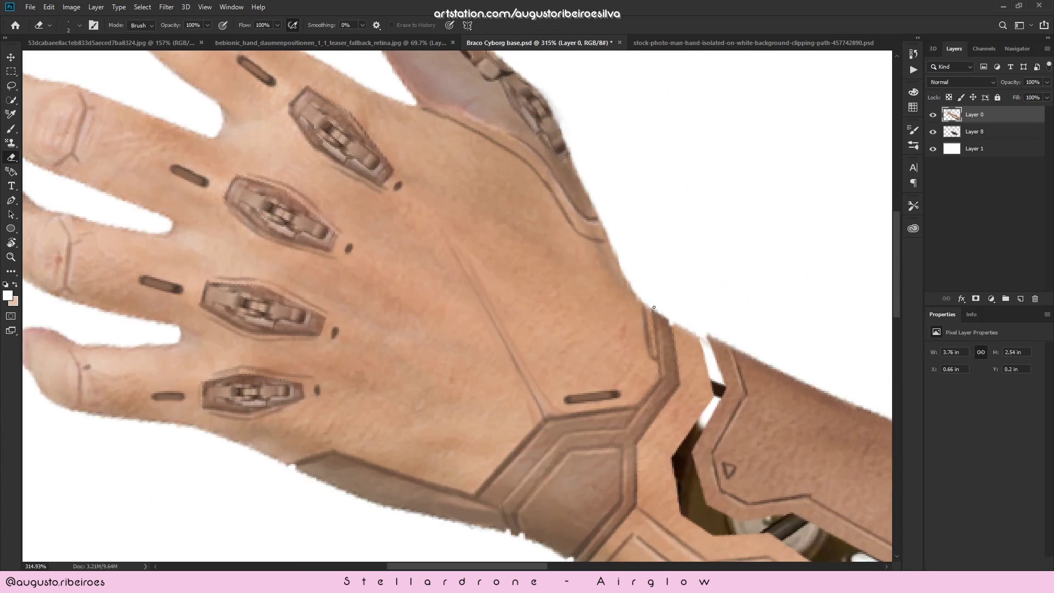
{"action": "left_click_drag", "start_coordinate": [602, 217], "coordinate": [639, 278]}
{"action": "key", "text": "bracketright"}
{"action": "key", "text": "bracketright"}
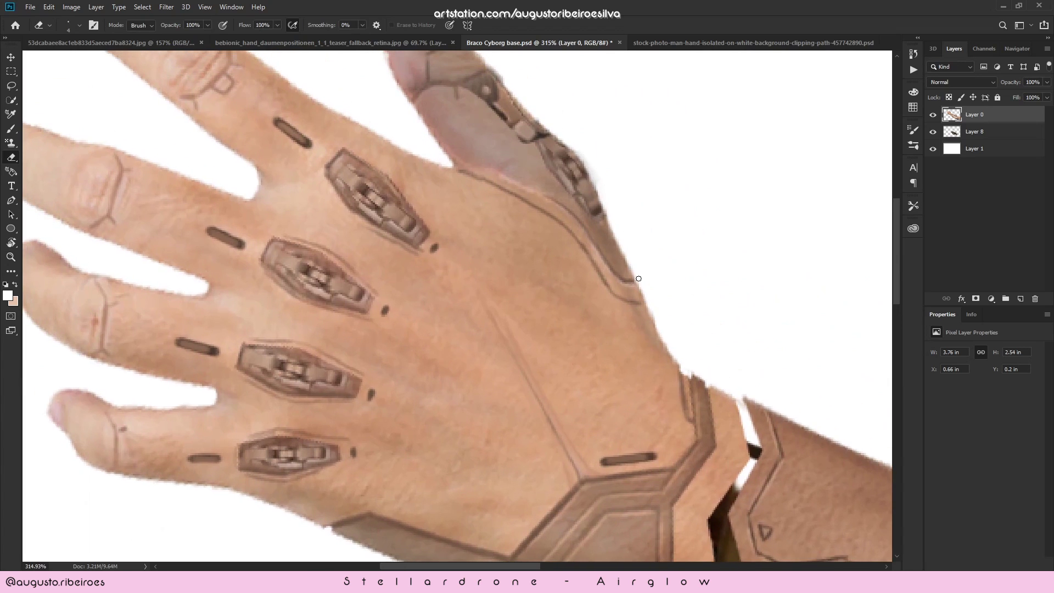
{"action": "mouse_move", "coordinate": [453, 199]}
{"action": "left_mouse_down"}
{"action": "mouse_move", "coordinate": [536, 274]}
{"action": "mouse_move", "coordinate": [623, 320]}
{"action": "left_mouse_up"}
{"action": "left_click_drag", "start_coordinate": [660, 188], "coordinate": [657, 191]}
{"action": "key", "text": "bracketleft"}
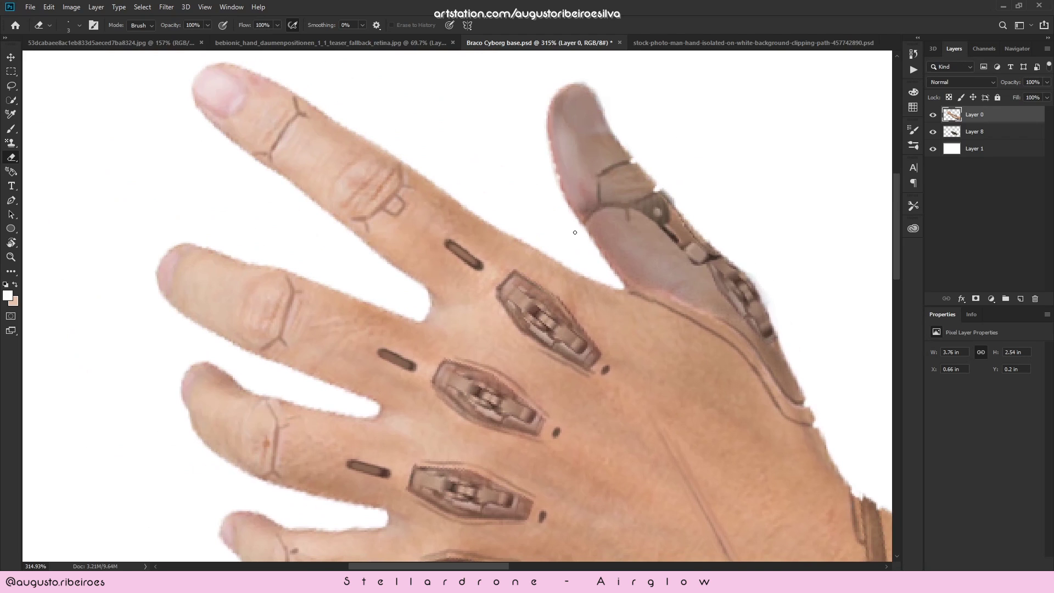
- Cut small nicks into the index finger's outline at the ends of its joint seams
{"action": "mouse_move", "coordinate": [599, 236]}
{"action": "left_mouse_down"}
{"action": "mouse_move", "coordinate": [569, 205]}
{"action": "mouse_move", "coordinate": [607, 207]}
{"action": "left_mouse_up"}
{"action": "key", "text": "b"}
{"action": "left_click_drag", "start_coordinate": [531, 203], "coordinate": [530, 208]}
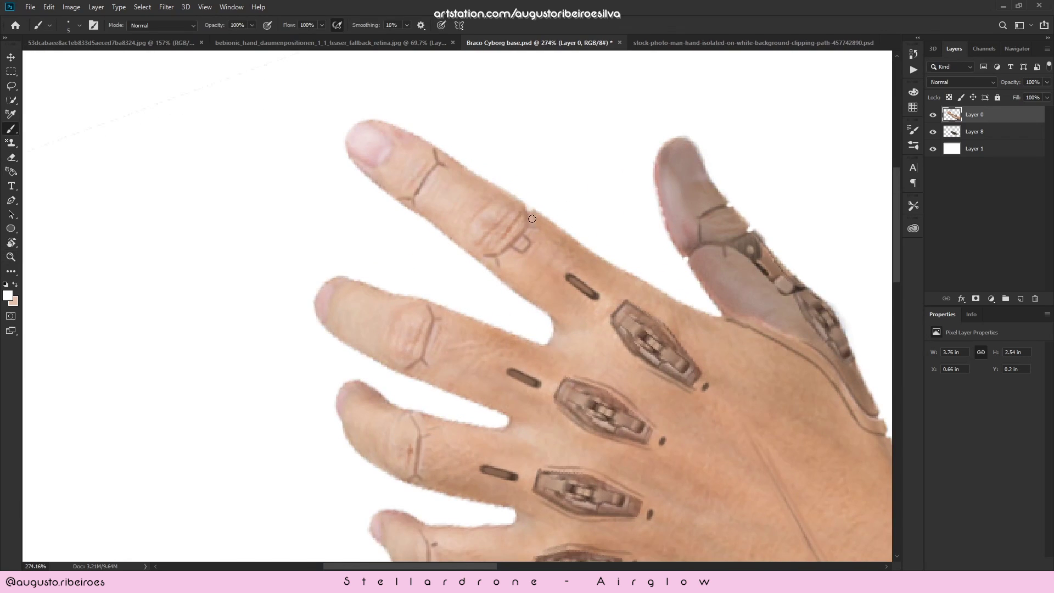
{"action": "left_click_drag", "start_coordinate": [564, 254], "coordinate": [610, 259]}
{"action": "key", "text": "bracketleft"}
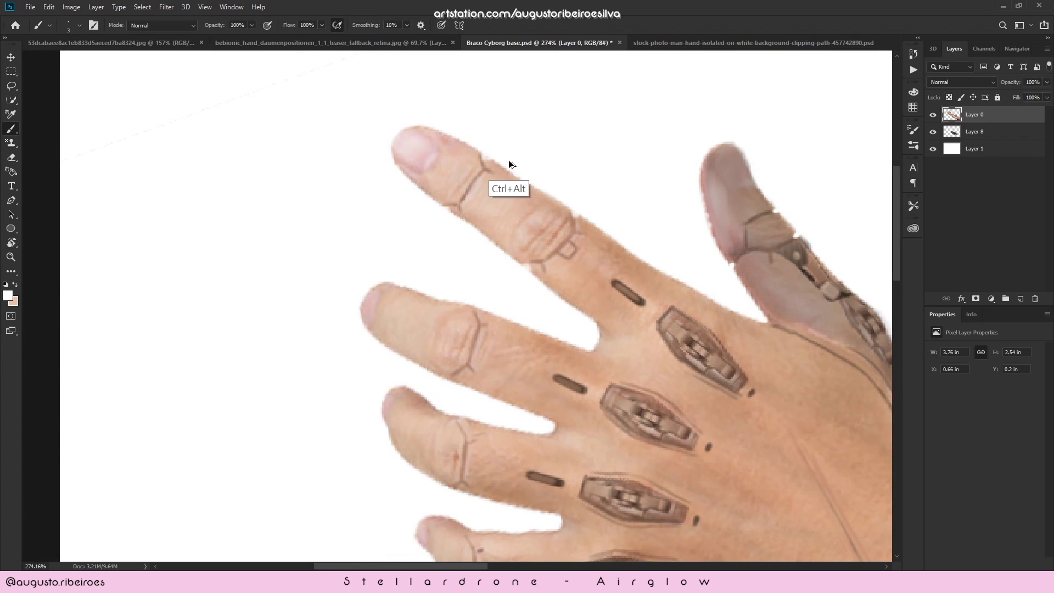
{"action": "key", "text": "e"}
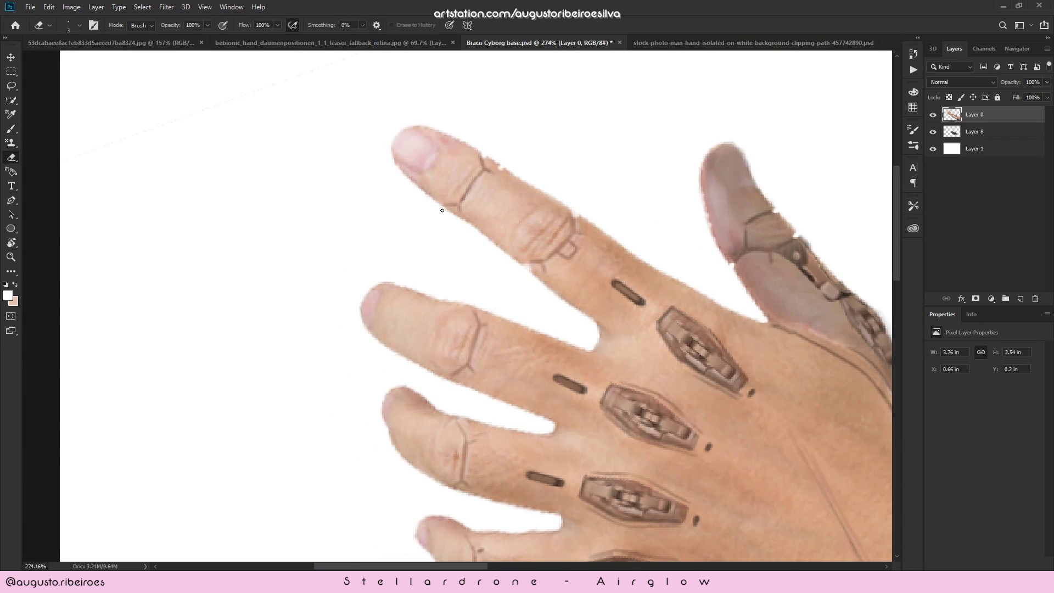
- Erase small nicks at the seam ends on the outlines of the middle, ring and little fingers
{"action": "left_click_drag", "start_coordinate": [487, 304], "coordinate": [535, 200]}
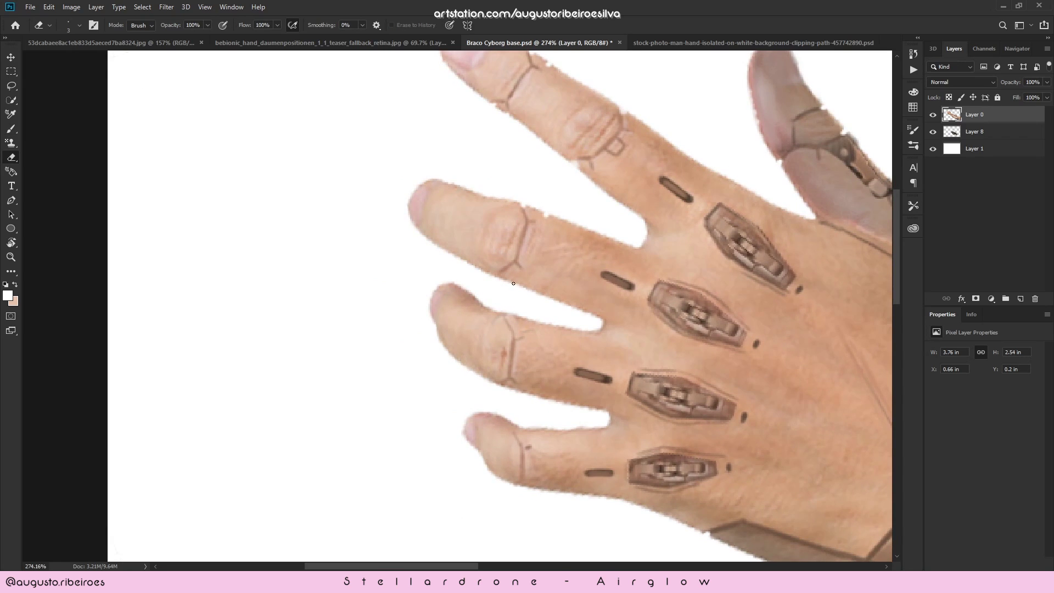
{"action": "scroll", "coordinate": [518, 269], "scroll_direction": "down", "scroll_amount": 3}
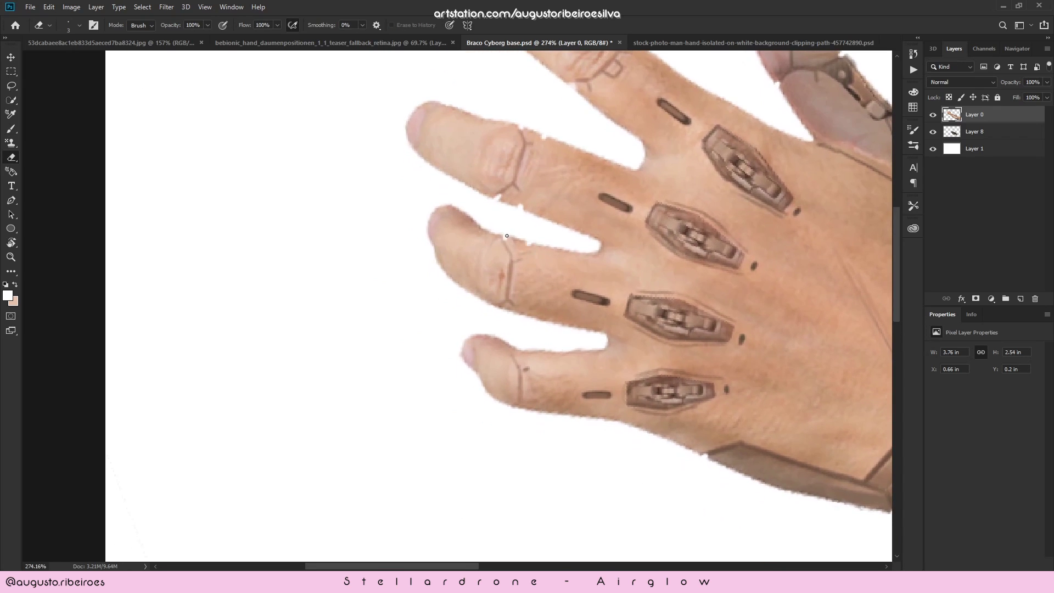
{"action": "left_click_drag", "start_coordinate": [525, 320], "coordinate": [511, 278]}
{"action": "left_click", "coordinate": [504, 307]}
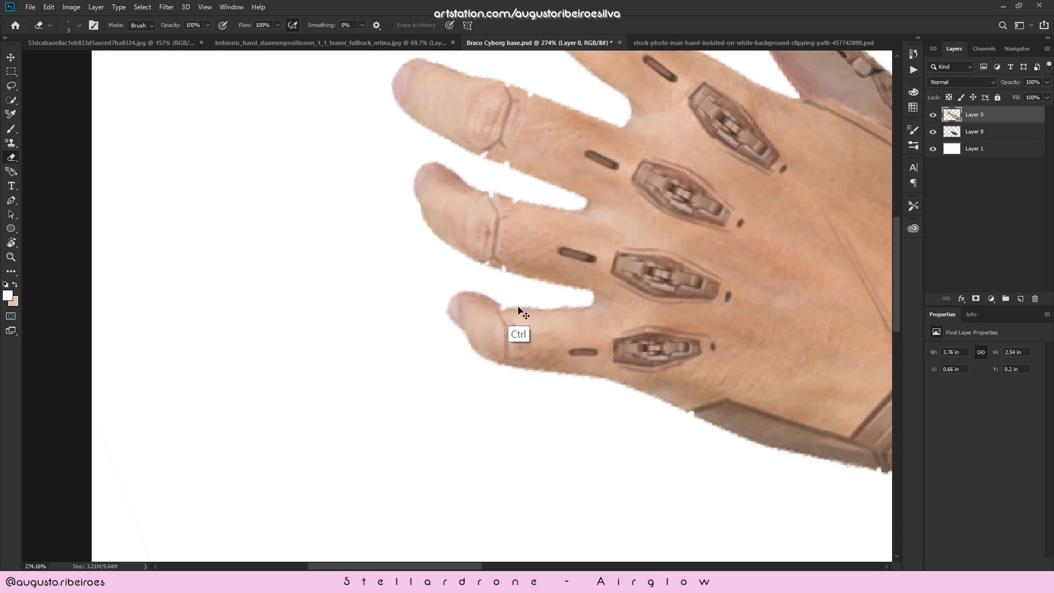
- Erase small nicks at the seam ends along the outer edge of the lower forearm plates
{"action": "key", "text": "z"}
{"action": "left_click_drag", "start_coordinate": [631, 250], "coordinate": [562, 249]}
{"action": "left_click_drag", "start_coordinate": [713, 210], "coordinate": [618, 216]}
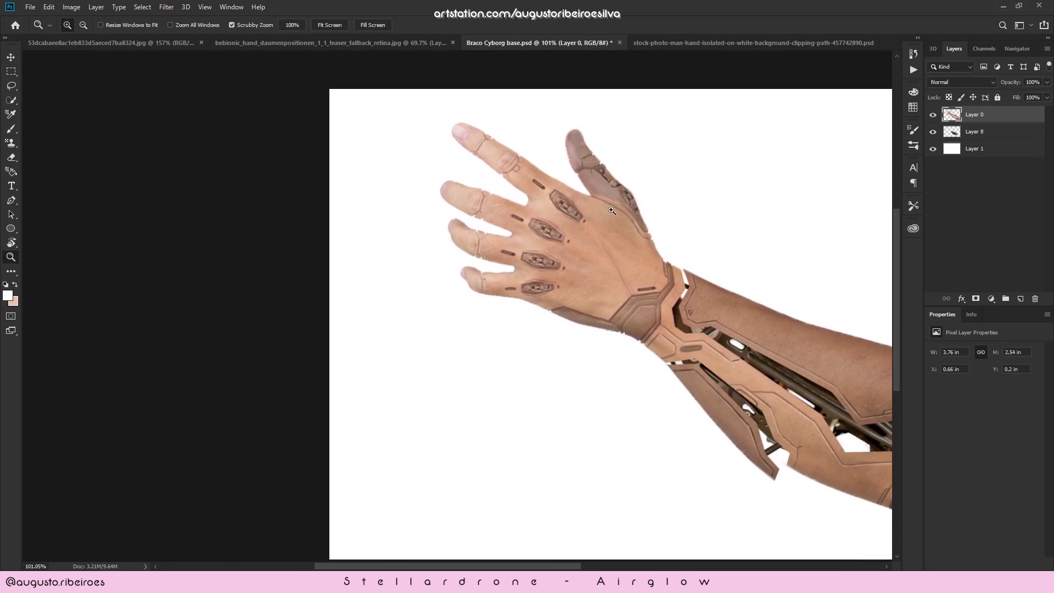
{"action": "mouse_move", "coordinate": [771, 301]}
{"action": "left_mouse_down"}
{"action": "mouse_move", "coordinate": [681, 282]}
{"action": "mouse_move", "coordinate": [619, 243]}
{"action": "left_mouse_up"}
{"action": "left_click_drag", "start_coordinate": [558, 317], "coordinate": [675, 316]}
{"action": "key", "text": "e"}
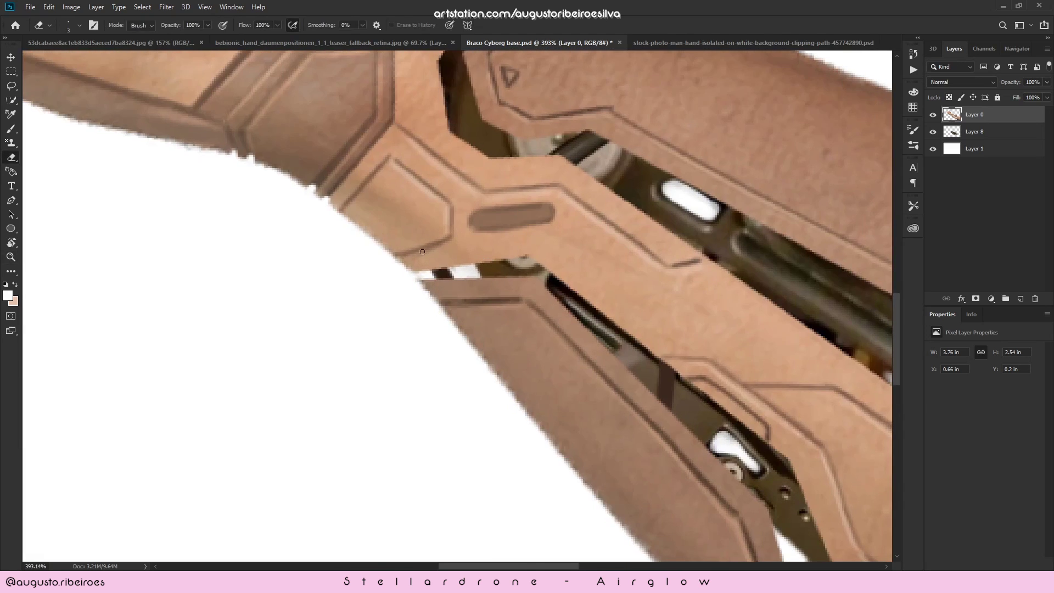
{"action": "left_click_drag", "start_coordinate": [439, 304], "coordinate": [445, 304]}
{"action": "left_click_drag", "start_coordinate": [708, 557], "coordinate": [618, 181]}
{"action": "left_click_drag", "start_coordinate": [736, 335], "coordinate": [732, 340]}
- Erase small nicks into the underside of the elbow at the seam end and the vent slots
{"action": "left_click_drag", "start_coordinate": [793, 306], "coordinate": [573, 314]}
{"action": "left_click_drag", "start_coordinate": [604, 307], "coordinate": [533, 318]}
{"action": "mouse_move", "coordinate": [797, 387]}
{"action": "left_mouse_down"}
{"action": "mouse_move", "coordinate": [644, 342]}
{"action": "mouse_move", "coordinate": [714, 342]}
{"action": "left_mouse_up"}
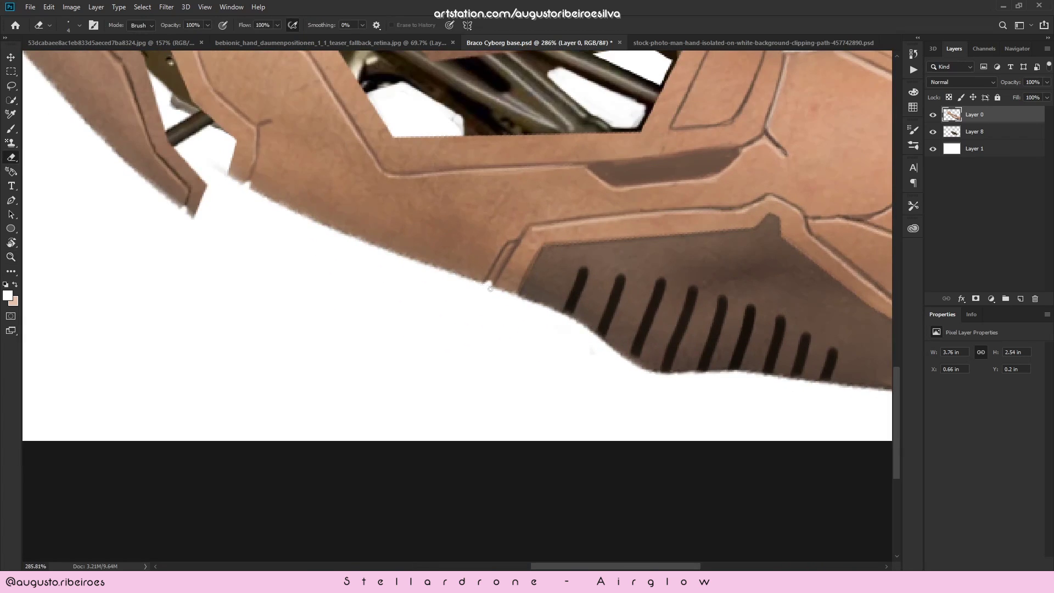
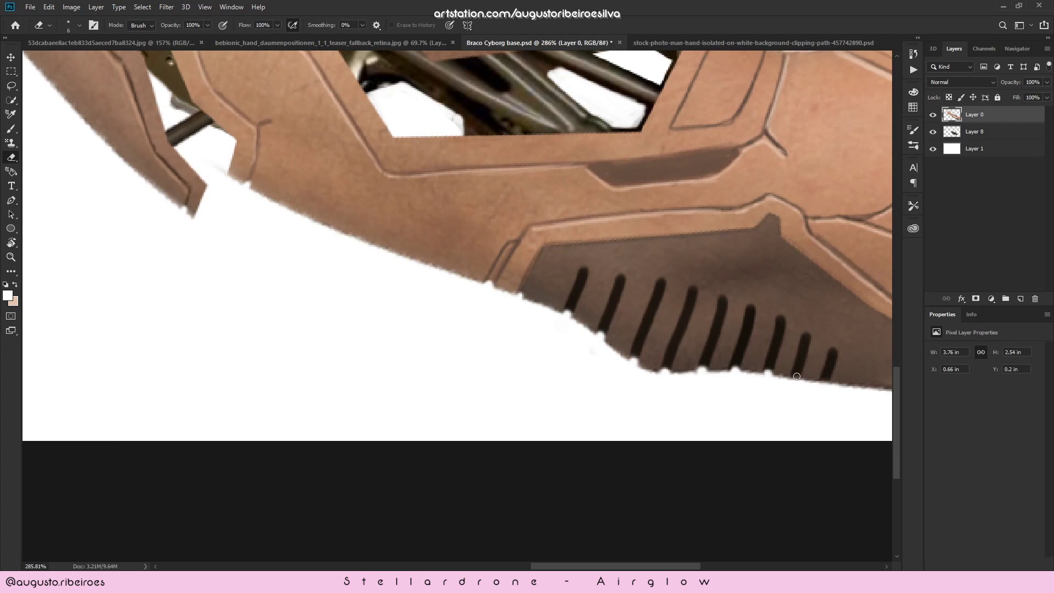
- Erase small nicks at the seam ends on the upper forearm plate's elbow end and along the inner elbow outline
{"action": "key", "text": "z"}
{"action": "left_click_drag", "start_coordinate": [830, 368], "coordinate": [771, 378]}
{"action": "mouse_move", "coordinate": [826, 257]}
{"action": "left_mouse_down"}
{"action": "mouse_move", "coordinate": [683, 346]}
{"action": "mouse_move", "coordinate": [694, 361]}
{"action": "mouse_move", "coordinate": [703, 353]}
{"action": "left_mouse_up"}
{"action": "left_click_drag", "start_coordinate": [676, 317], "coordinate": [710, 376]}
{"action": "key", "text": "e"}
{"action": "mouse_move", "coordinate": [677, 339]}
{"action": "left_mouse_down"}
{"action": "mouse_move", "coordinate": [721, 339]}
{"action": "mouse_move", "coordinate": [460, 256]}
{"action": "mouse_move", "coordinate": [489, 245]}
{"action": "mouse_move", "coordinate": [455, 270]}
{"action": "left_mouse_up"}
{"action": "key", "text": "z"}
{"action": "key", "text": "e"}
{"action": "mouse_move", "coordinate": [407, 235]}
{"action": "left_mouse_down"}
{"action": "mouse_move", "coordinate": [420, 258]}
{"action": "mouse_move", "coordinate": [440, 254]}
{"action": "mouse_move", "coordinate": [425, 246]}
{"action": "mouse_move", "coordinate": [475, 252]}
{"action": "mouse_move", "coordinate": [446, 255]}
{"action": "left_mouse_up"}
{"action": "key", "text": "z"}
{"action": "left_click_drag", "start_coordinate": [533, 245], "coordinate": [439, 203]}
{"action": "left_click_drag", "start_coordinate": [654, 275], "coordinate": [635, 276]}
{"action": "left_click_drag", "start_coordinate": [649, 275], "coordinate": [494, 211]}
{"action": "left_click_drag", "start_coordinate": [658, 317], "coordinate": [752, 295]}
{"action": "key", "text": "e"}
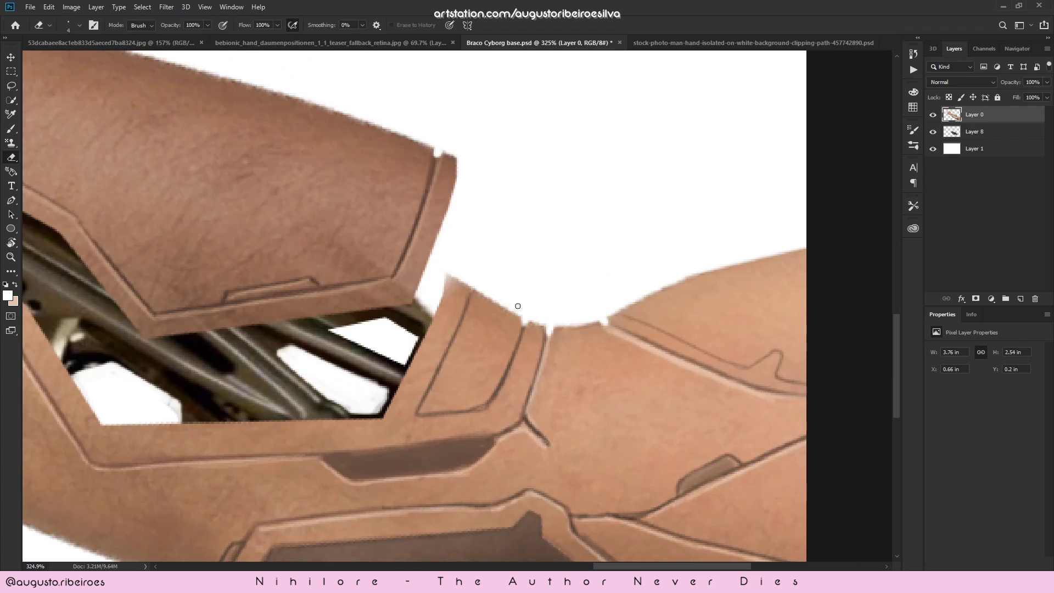
- Check the whole arm and touch up its outline with the Eraser
{"action": "key", "text": "z"}
{"action": "left_click_drag", "start_coordinate": [564, 256], "coordinate": [480, 257]}
{"action": "left_click_drag", "start_coordinate": [642, 255], "coordinate": [694, 296]}
{"action": "left_click_drag", "start_coordinate": [667, 335], "coordinate": [640, 333]}
{"action": "left_click_drag", "start_coordinate": [667, 326], "coordinate": [693, 360]}
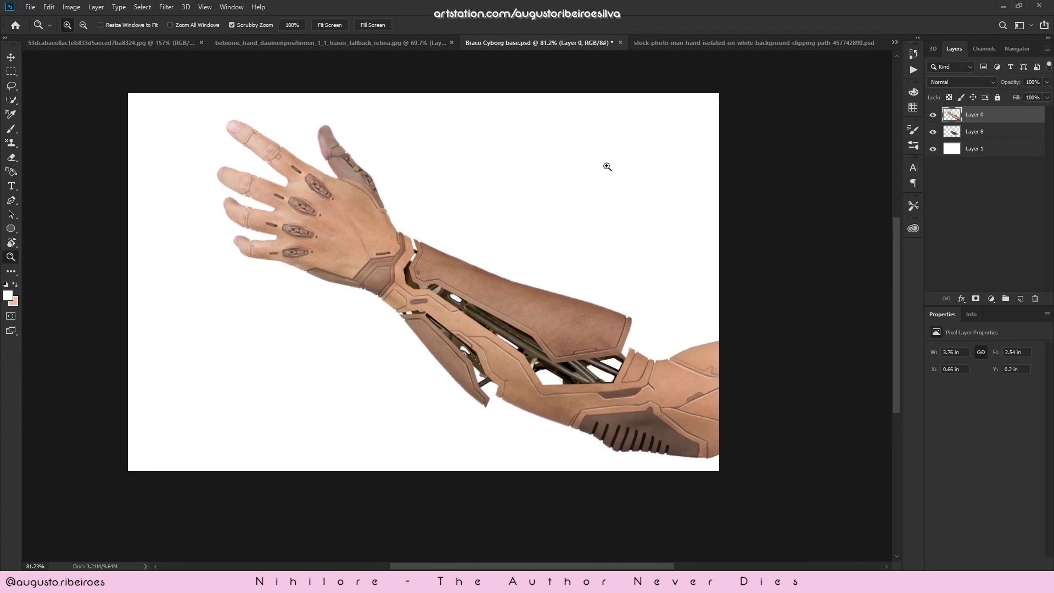
{"action": "left_click_drag", "start_coordinate": [623, 306], "coordinate": [827, 322]}
{"action": "key", "text": "e"}
{"action": "mouse_move", "coordinate": [415, 343]}
{"action": "left_mouse_down"}
{"action": "mouse_move", "coordinate": [474, 336]}
{"action": "mouse_move", "coordinate": [407, 357]}
{"action": "mouse_move", "coordinate": [453, 388]}
{"action": "mouse_move", "coordinate": [435, 375]}
{"action": "left_mouse_up"}
{"action": "key", "text": "z"}
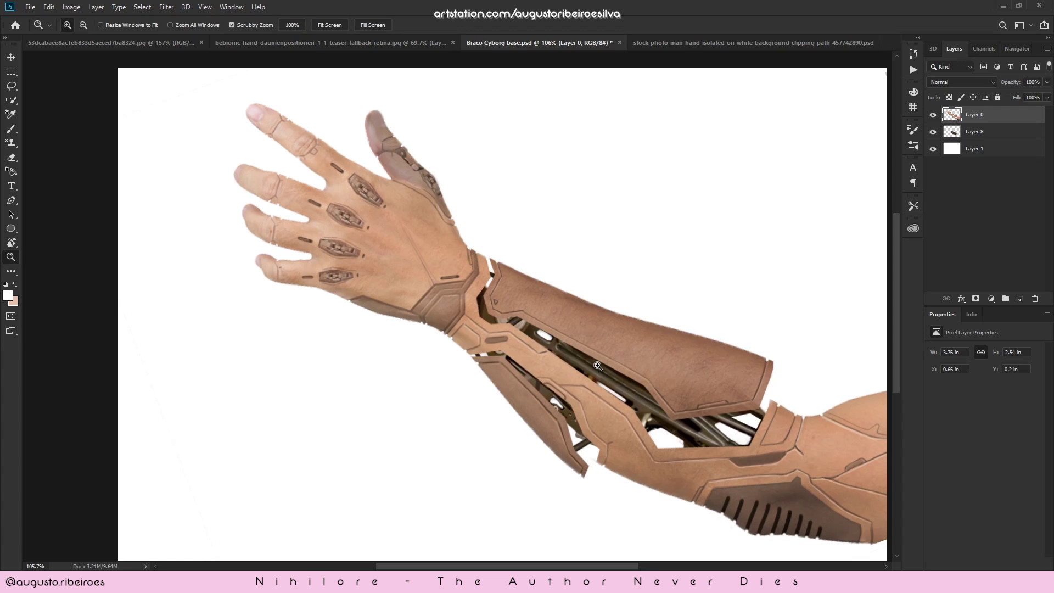
- Add a new layer above Layer 0 and undo a trial brush stroke
{"action": "left_click_drag", "start_coordinate": [599, 274], "coordinate": [637, 273]}
{"action": "left_click", "coordinate": [1020, 298]}
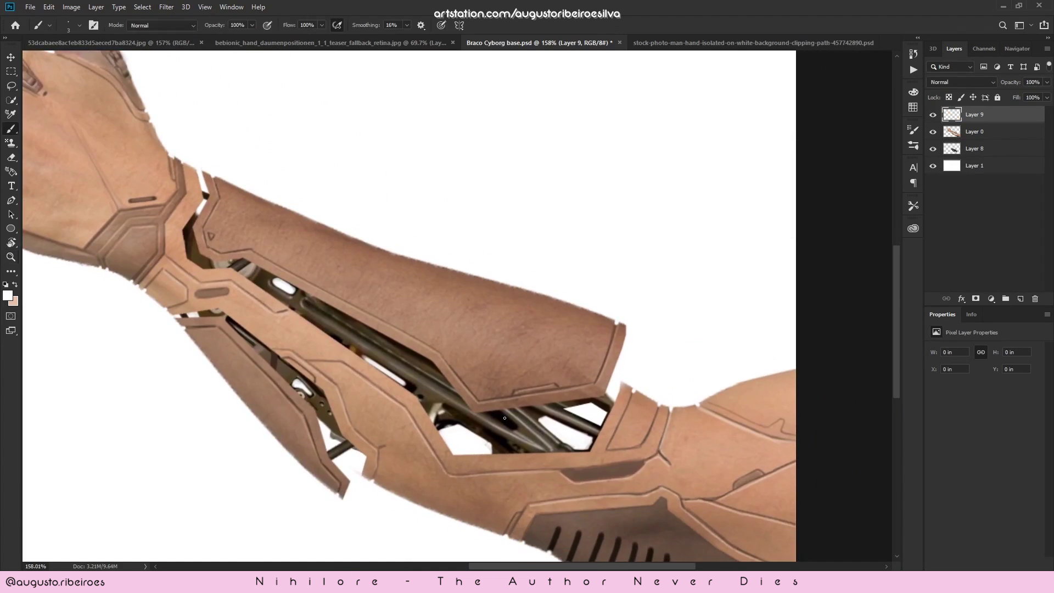
{"action": "left_click_drag", "start_coordinate": [439, 378], "coordinate": [488, 379]}
{"action": "key", "text": "b"}
{"action": "left_click_drag", "start_coordinate": [575, 360], "coordinate": [580, 381]}
{"action": "key", "text": "ctrl+z"}
- Build a small barcode on Layer 9 by filling rectangular selections of bars, and deselect it
{"action": "left_click_drag", "start_coordinate": [494, 466], "coordinate": [580, 188]}
{"action": "key", "text": "m"}
{"action": "left_click_drag", "start_coordinate": [409, 413], "coordinate": [556, 468]}
{"action": "mouse_move", "coordinate": [414, 406]}
{"action": "left_mouse_down"}
{"action": "mouse_move", "coordinate": [420, 473]}
{"action": "mouse_move", "coordinate": [434, 473]}
{"action": "left_mouse_up"}
{"action": "left_click_drag", "start_coordinate": [467, 406], "coordinate": [475, 473]}
{"action": "left_click_drag", "start_coordinate": [526, 406], "coordinate": [534, 473]}
{"action": "key", "text": "alt+BackSpace"}
{"action": "left_click_drag", "start_coordinate": [388, 400], "coordinate": [578, 492]}
{"action": "key", "text": "ctrl+d"}
- Reposition the barcode with Free Transform and lower its layer opacity
{"action": "key", "text": "ctrl+t"}
{"action": "left_click_drag", "start_coordinate": [505, 395], "coordinate": [515, 254]}
{"action": "key", "text": "Return"}
{"action": "left_click", "coordinate": [1046, 82]}
{"action": "left_click_drag", "start_coordinate": [1047, 96], "coordinate": [1009, 97]}
- Scale, rotate and fit the barcode onto the back of the hand near the wrist
{"action": "key", "text": "ctrl+t"}
{"action": "left_click_drag", "start_coordinate": [514, 254], "coordinate": [631, 280]}
{"action": "left_click_drag", "start_coordinate": [307, 220], "coordinate": [705, 424]}
{"action": "left_click_drag", "start_coordinate": [604, 337], "coordinate": [368, 354]}
{"action": "left_click_drag", "start_coordinate": [397, 316], "coordinate": [542, 311]}
{"action": "key", "text": "Return"}
{"action": "scroll", "coordinate": [411, 334], "scroll_direction": "up", "scroll_amount": 2}
- Duplicate the barcode layer, set the copy's blending mode to Screen and undo a trial layer reorder
{"action": "key", "text": "ctrl+j"}
{"action": "left_click", "coordinate": [961, 82]}
{"action": "left_click", "coordinate": [941, 174]}
{"action": "left_click", "coordinate": [1047, 83]}
{"action": "left_click_drag", "start_coordinate": [1008, 96], "coordinate": [1047, 99]}
{"action": "left_click_drag", "start_coordinate": [974, 131], "coordinate": [965, 114]}
{"action": "key", "text": "ctrl+z"}
- Invert the barcode copy, offset it slightly as a highlight and set its opacity to 10%
{"action": "key", "text": "ctrl+i"}
{"action": "key", "text": "ctrl+t"}
{"action": "mouse_move", "coordinate": [509, 324]}
{"action": "left_mouse_down"}
{"action": "mouse_move", "coordinate": [515, 308]}
{"action": "mouse_move", "coordinate": [507, 322]}
{"action": "left_mouse_up"}
{"action": "key", "text": "Return"}
{"action": "left_click", "coordinate": [1047, 82]}
{"action": "left_click_drag", "start_coordinate": [1047, 97], "coordinate": [998, 97]}
{"action": "left_click_drag", "start_coordinate": [509, 307], "coordinate": [536, 278]}
- Adjust Layer 9's opacity, reselect the barcode copy and save the document
{"action": "left_click", "coordinate": [974, 131]}
{"action": "left_click", "coordinate": [1046, 83]}
{"action": "left_click_drag", "start_coordinate": [1026, 96], "coordinate": [1015, 96]}
{"action": "left_click_drag", "start_coordinate": [790, 287], "coordinate": [718, 287]}
{"action": "left_click", "coordinate": [980, 115]}
{"action": "key", "text": "ctrl+s"}
{"action": "left_click_drag", "start_coordinate": [626, 253], "coordinate": [678, 253]}
- Open the hexagon-vector pattern image from the Military Photos for Photobash folder and select a small strip near its lower edge
{"action": "key", "text": "ctrl+o"}
{"action": "left_click", "coordinate": [43, 287]}
{"action": "double_click", "coordinate": [247, 147]}
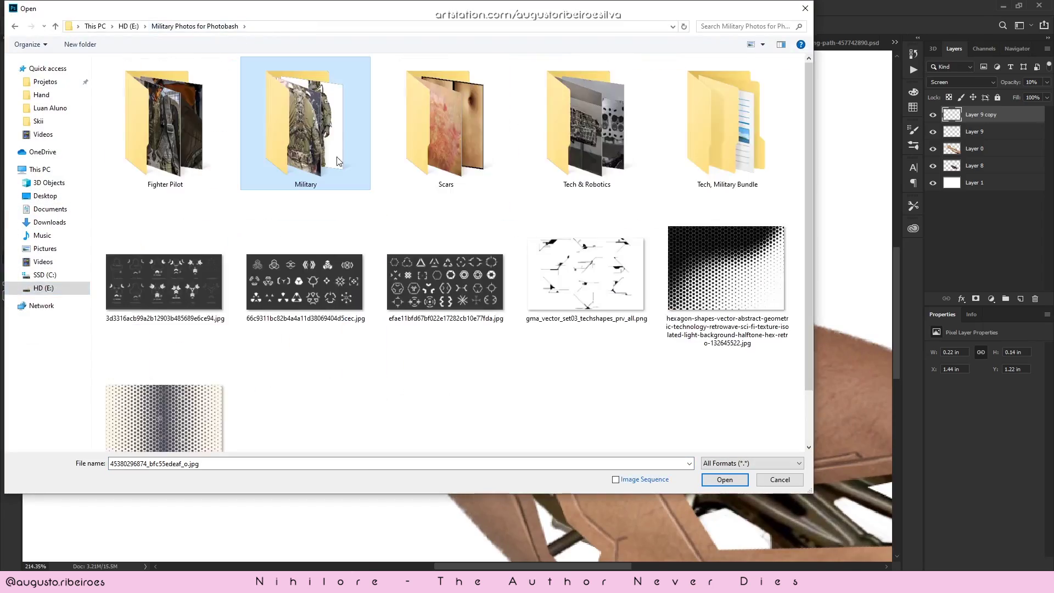
{"action": "double_click", "coordinate": [164, 418]}
{"action": "key", "text": "m"}
{"action": "left_click_drag", "start_coordinate": [165, 486], "coordinate": [220, 509]}
- Adjust the hexagon image's contrast with Levels and reduce its saturation
{"action": "key", "text": "ctrl+l"}
{"action": "left_click_drag", "start_coordinate": [696, 275], "coordinate": [759, 304]}
{"action": "left_click", "coordinate": [807, 174]}
{"action": "key", "text": "ctrl+m"}
{"action": "left_click", "coordinate": [935, 184]}
{"action": "key", "text": "ctrl+u"}
{"action": "left_click_drag", "start_coordinate": [789, 245], "coordinate": [757, 250]}
{"action": "left_click", "coordinate": [913, 161]}
{"action": "key", "text": "ctrl+l"}
{"action": "left_click_drag", "start_coordinate": [694, 276], "coordinate": [703, 276]}
- Copy the adjusted hexagon pattern into Braco Cyborg base.psd and close the stock-photo reference image
{"action": "left_click_drag", "start_coordinate": [155, 109], "coordinate": [740, 498]}
{"action": "key", "text": "ctrl+c"}
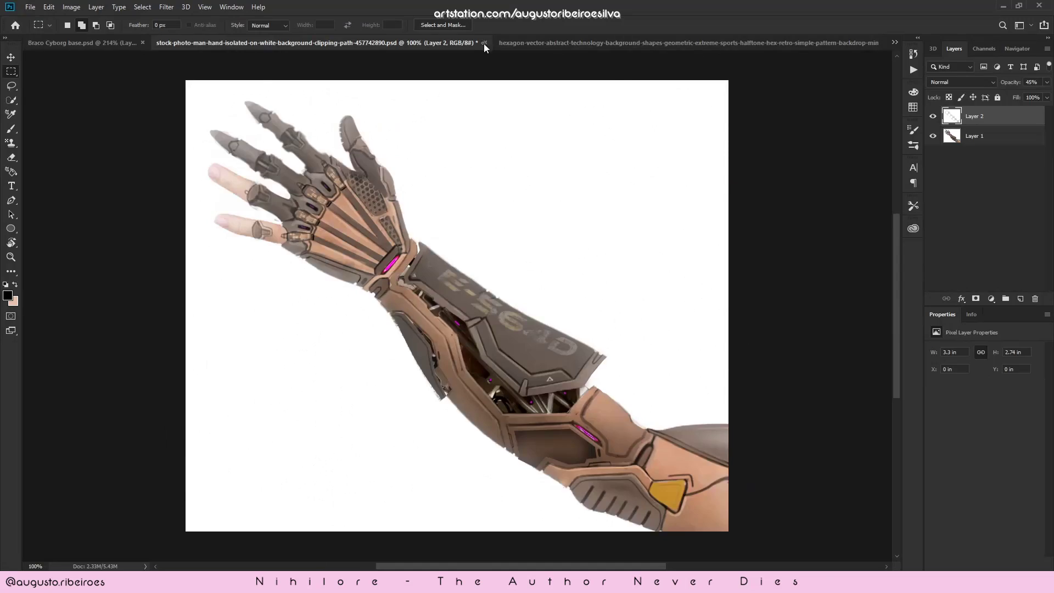
{"action": "left_click", "coordinate": [484, 43]}
{"action": "key", "text": "ctrl+v"}
- Clip the hexagon pattern to Layer 0 in Overlay mode at 24% opacity and transform it over the forearm plate
{"action": "left_click_drag", "start_coordinate": [609, 277], "coordinate": [506, 303]}
{"action": "left_click", "coordinate": [961, 82]}
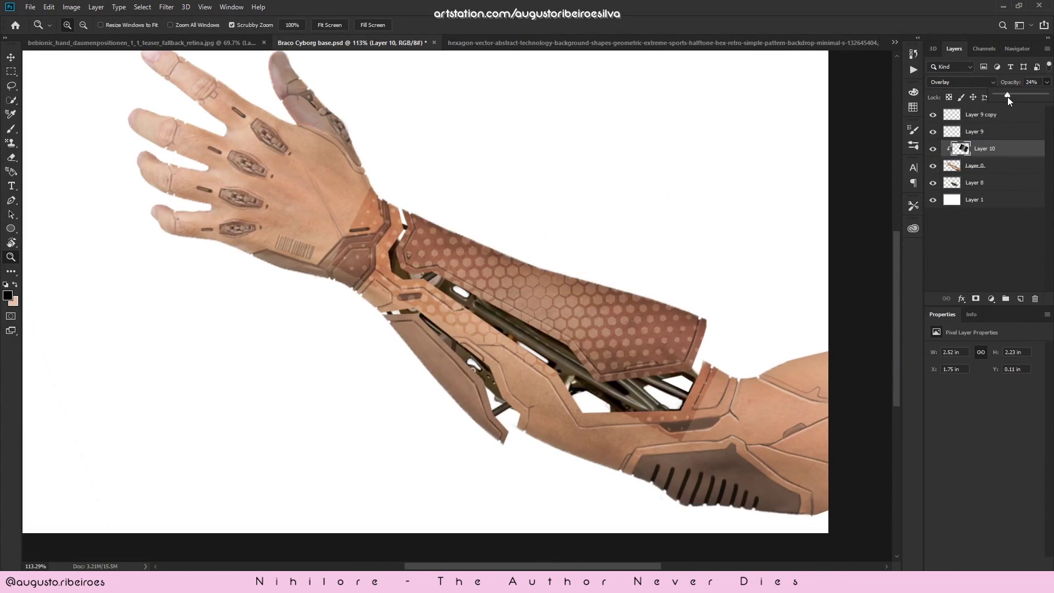
{"action": "left_click_drag", "start_coordinate": [721, 252], "coordinate": [698, 367]}
{"action": "left_click_drag", "start_coordinate": [807, 296], "coordinate": [753, 379]}
{"action": "mouse_move", "coordinate": [631, 351]}
{"action": "left_mouse_down"}
{"action": "mouse_move", "coordinate": [591, 318]}
{"action": "mouse_move", "coordinate": [631, 275]}
{"action": "left_mouse_up"}
{"action": "key", "text": "Return"}
- Erase the hexagon pattern where it spills beyond the upper forearm plate, undoing a stray stroke
{"action": "key", "text": "e"}
{"action": "right_click", "coordinate": [413, 191]}
{"action": "mouse_move", "coordinate": [390, 221]}
{"action": "left_mouse_down"}
{"action": "mouse_move", "coordinate": [382, 242]}
{"action": "mouse_move", "coordinate": [637, 453]}
{"action": "left_mouse_up"}
{"action": "left_click_drag", "start_coordinate": [434, 274], "coordinate": [722, 372]}
{"action": "key", "text": "ctrl+z"}
{"action": "mouse_move", "coordinate": [647, 233]}
{"action": "left_mouse_down"}
{"action": "mouse_move", "coordinate": [630, 238]}
{"action": "mouse_move", "coordinate": [662, 238]}
{"action": "left_mouse_up"}
{"action": "key", "text": "ctrl+l"}
{"action": "left_click_drag", "start_coordinate": [695, 277], "coordinate": [753, 278]}
{"action": "left_click_drag", "start_coordinate": [763, 278], "coordinate": [734, 277]}
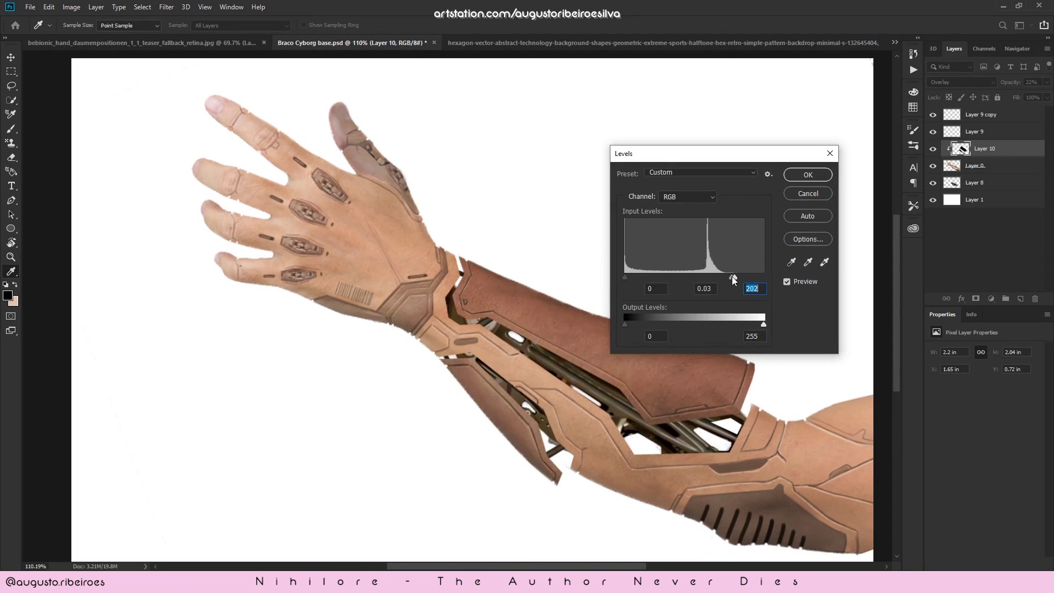
{"action": "left_click", "coordinate": [807, 194]}
- Set the pattern layer to Normal at full opacity and select its tones with Color Range
{"action": "left_click", "coordinate": [960, 82]}
{"action": "left_click", "coordinate": [942, 92]}
{"action": "key", "text": "0"}
{"action": "left_click", "coordinate": [142, 8]}
{"action": "left_click", "coordinate": [156, 123]}
{"action": "left_click", "coordinate": [785, 103]}
- Return the pattern layer to Overlay, reduce its opacity and erase the excess around the forearm plate
{"action": "left_click", "coordinate": [960, 82]}
{"action": "left_click", "coordinate": [953, 214]}
{"action": "left_click_drag", "start_coordinate": [1046, 82], "coordinate": [1021, 96]}
{"action": "key", "text": "e"}
{"action": "left_click_drag", "start_coordinate": [653, 335], "coordinate": [596, 385]}
- Fit the hexagon pattern over the outer lower forearm plate and merge it into Layer 10
{"action": "key", "text": "ctrl+t"}
{"action": "left_click_drag", "start_coordinate": [708, 243], "coordinate": [601, 343]}
{"action": "left_click_drag", "start_coordinate": [619, 353], "coordinate": [650, 415]}
{"action": "key", "text": "Return"}
{"action": "key", "text": "ctrl+e"}
- Duplicate the hexagon pattern layer and place the copy over the back of the hand
{"action": "mouse_move", "coordinate": [685, 341]}
{"action": "left_mouse_down"}
{"action": "mouse_move", "coordinate": [719, 344]}
{"action": "mouse_move", "coordinate": [554, 356]}
{"action": "mouse_move", "coordinate": [441, 246]}
{"action": "left_mouse_up"}
{"action": "key", "text": "ctrl+j"}
{"action": "key", "text": "ctrl+t"}
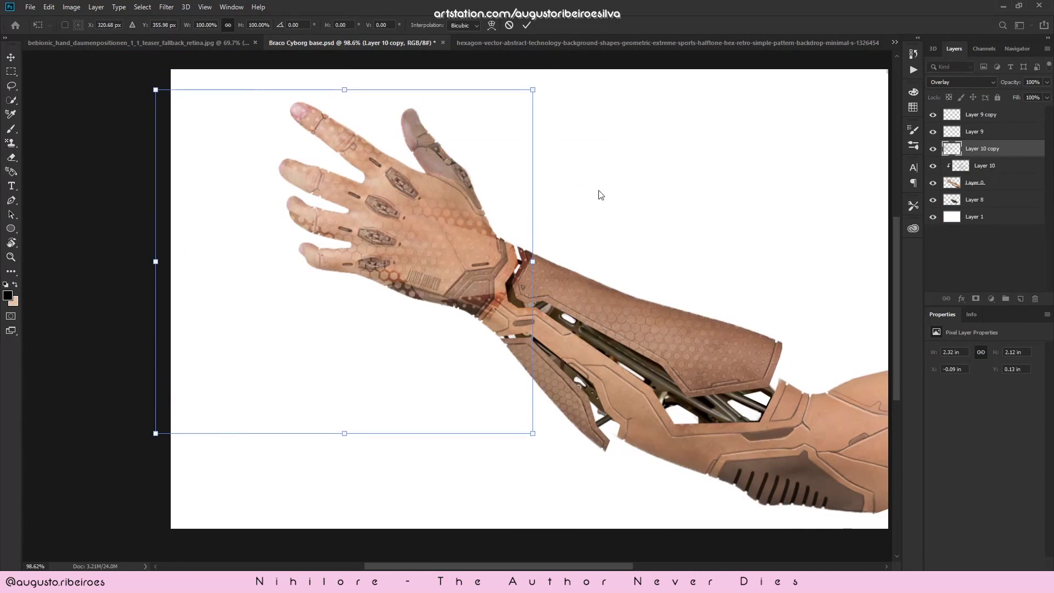
{"action": "key", "text": "Return"}
- Erase the excess hexagon pattern around the hand and wrist with an enlarged soft eraser
{"action": "key", "text": "e"}
{"action": "scroll", "coordinate": [593, 237], "scroll_direction": "up", "scroll_amount": 3}
{"action": "key", "text": "bracketright"}
{"action": "key", "text": "bracketright"}
{"action": "key", "text": "bracketright"}
{"action": "left_click_drag", "start_coordinate": [524, 287], "coordinate": [483, 277]}
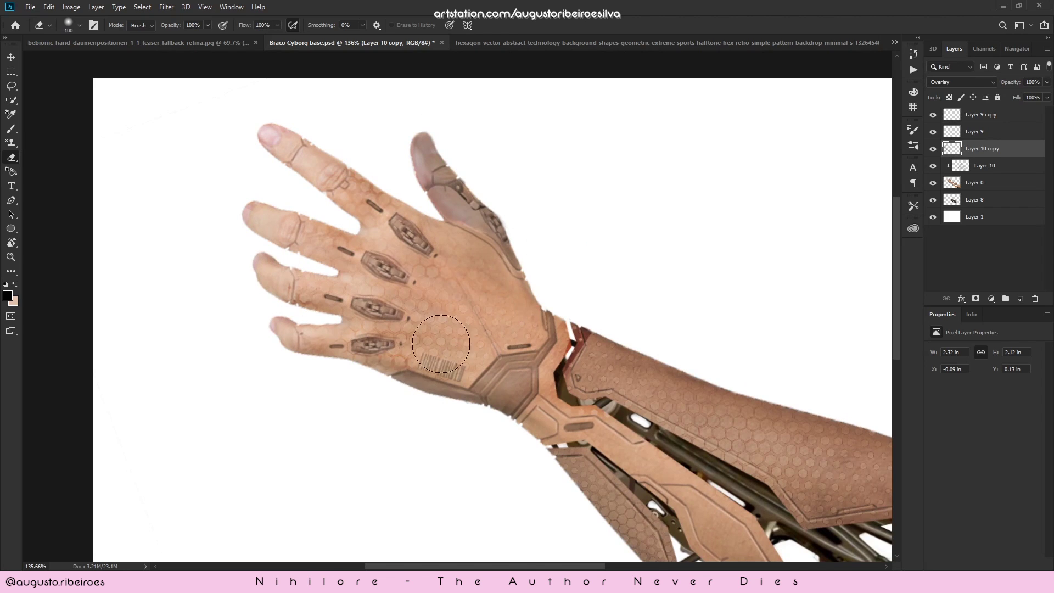
- Duplicate the hexagon pattern again and transform the copy over the lower forearm toward the elbow
{"action": "left_click_drag", "start_coordinate": [834, 302], "coordinate": [642, 245]}
{"action": "key", "text": "ctrl+j"}
{"action": "key", "text": "ctrl+t"}
{"action": "left_click_drag", "start_coordinate": [335, 151], "coordinate": [660, 334]}
{"action": "key", "text": "Return"}
- Erase the new pattern copy's excess around the exposed mechanics and elbow with a larger eraser
{"action": "key", "text": "bracketright"}
{"action": "key", "text": "bracketright"}
{"action": "key", "text": "bracketright"}
{"action": "key", "text": "bracketright"}
{"action": "key", "text": "bracketright"}
{"action": "left_click_drag", "start_coordinate": [581, 403], "coordinate": [626, 426]}
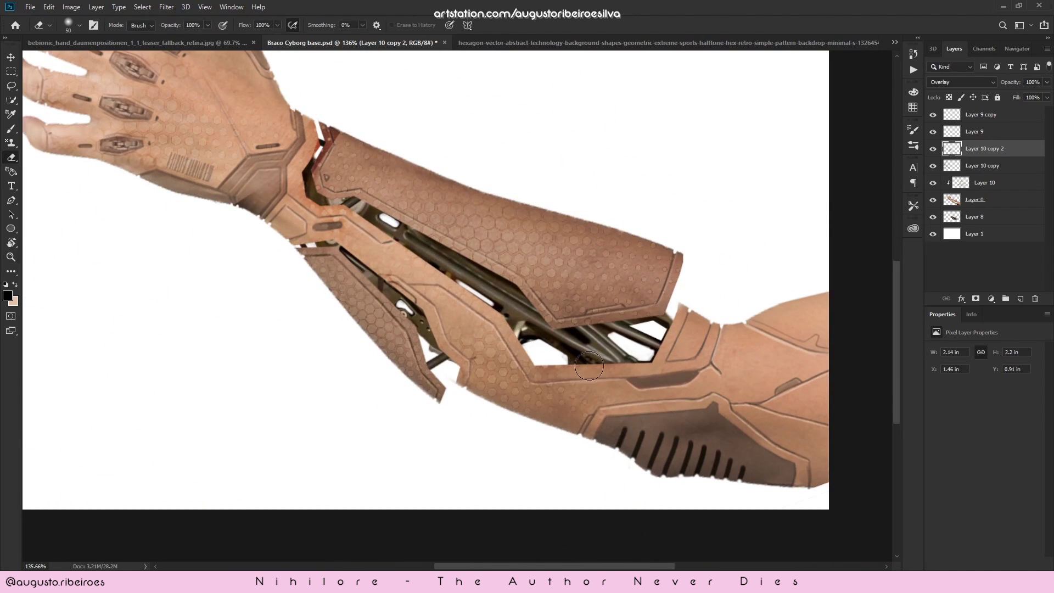
- Duplicate the hexagon pattern layer, transform the copy to extend the pattern along the forearm, and delete its excess
{"action": "left_click_drag", "start_coordinate": [693, 412], "coordinate": [653, 411]}
{"action": "key", "text": "ctrl+j"}
{"action": "key", "text": "ctrl+t"}
{"action": "mouse_move", "coordinate": [582, 290]}
{"action": "left_mouse_down"}
{"action": "mouse_move", "coordinate": [640, 273]}
{"action": "mouse_move", "coordinate": [534, 248]}
{"action": "left_mouse_up"}
{"action": "key", "text": "Return"}
{"action": "left_click_drag", "start_coordinate": [477, 288], "coordinate": [556, 290]}
{"action": "key", "text": "ctrl+t"}
{"action": "left_click_drag", "start_coordinate": [622, 269], "coordinate": [623, 249]}
{"action": "key", "text": "Return"}
{"action": "left_click_drag", "start_coordinate": [418, 97], "coordinate": [561, 265]}
{"action": "key", "text": "Delete"}
- Merge the duplicated hexagon pattern layers down into the clipped Layer 10
{"action": "left_click", "coordinate": [987, 165]}
{"action": "key", "text": "ctrl+e"}
{"action": "left_click", "coordinate": [1001, 172], "text": "alt"}
{"action": "key", "text": "ctrl+e"}
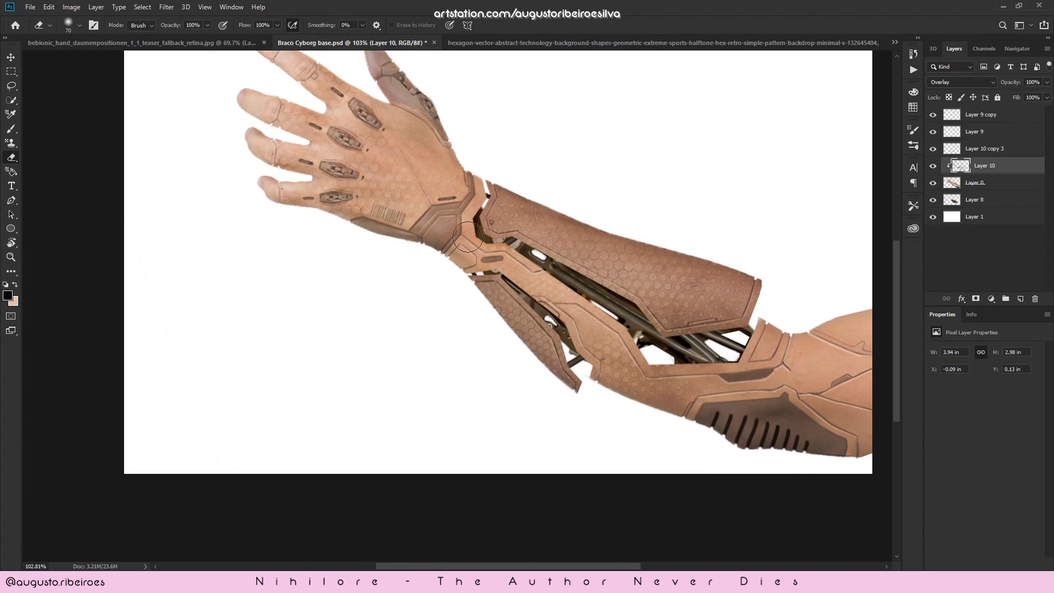
- Copy a piece of the hexagon pattern to a new layer, transform it toward the elbow and erase its excess
{"action": "scroll", "coordinate": [604, 258], "scroll_direction": "up", "scroll_amount": 3}
{"action": "key", "text": "l"}
{"action": "key", "text": "ctrl+j"}
{"action": "key", "text": "ctrl+t"}
{"action": "mouse_move", "coordinate": [645, 322]}
{"action": "left_mouse_down"}
{"action": "mouse_move", "coordinate": [819, 431]}
{"action": "mouse_move", "coordinate": [697, 436]}
{"action": "left_mouse_up"}
{"action": "left_click_drag", "start_coordinate": [776, 439], "coordinate": [768, 387]}
{"action": "key", "text": "Return"}
{"action": "key", "text": "e"}
{"action": "left_click_drag", "start_coordinate": [593, 386], "coordinate": [687, 480]}
- Darken the elbow pattern's midtones with Levels and merge it into Layer 10
{"action": "key", "text": "ctrl+l"}
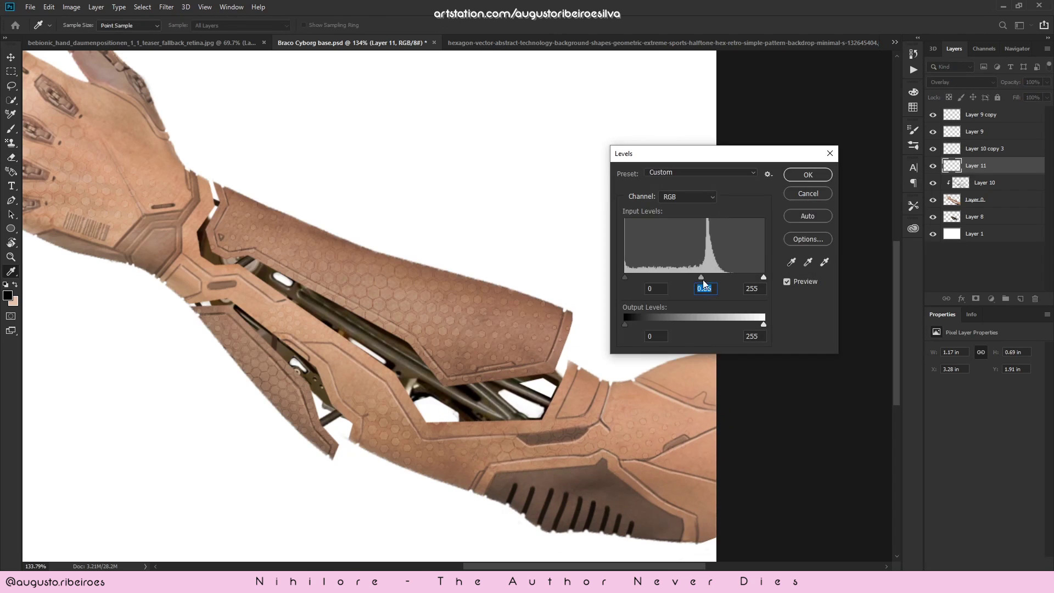
{"action": "key", "text": "Return"}
{"action": "scroll", "coordinate": [700, 340], "scroll_direction": "down", "scroll_amount": 3}
{"action": "scroll", "coordinate": [562, 419], "scroll_direction": "up", "scroll_amount": 7}
{"action": "key", "text": "b"}
{"action": "right_click", "coordinate": [657, 384]}
{"action": "key", "text": "Escape"}
{"action": "key", "text": "ctrl+e"}
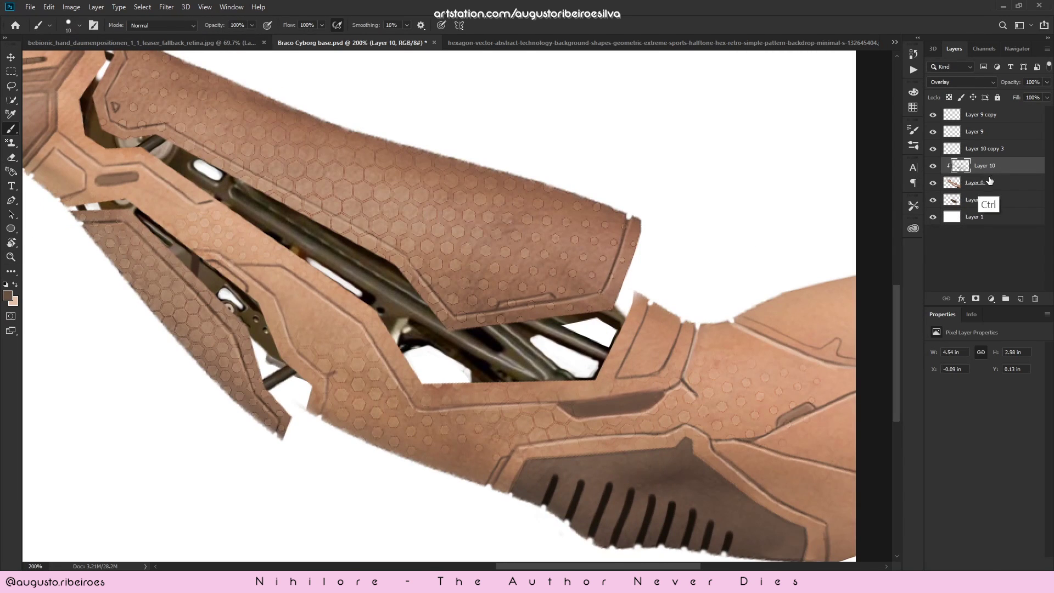
- Lower the opacity of the hexagon pattern layer and erase parts of the pattern across the arm
{"action": "key", "text": "e"}
{"action": "left_click_drag", "start_coordinate": [1047, 83], "coordinate": [1035, 95]}
{"action": "left_click_drag", "start_coordinate": [269, 164], "coordinate": [668, 416]}
- Apply a slight blur of 0.3 to the hexagon pattern, merge it into the arm layer and save the document
{"action": "left_click", "coordinate": [166, 7]}
{"action": "mouse_move", "coordinate": [187, 131]}
{"action": "left_click", "coordinate": [291, 176]}
{"action": "type", "text": "0.3"}
{"action": "left_click", "coordinate": [753, 141]}
{"action": "scroll", "coordinate": [328, 332], "scroll_direction": "up", "scroll_amount": 3}
{"action": "key", "text": "ctrl+e"}
{"action": "scroll", "coordinate": [469, 329], "scroll_direction": "down", "scroll_amount": 3}
{"action": "key", "text": "ctrl+s"}
- Paint thin light skin-coloured highlights along the panel edges around the exposed forearm mechanics and save the document
{"action": "scroll", "coordinate": [166, 84], "scroll_direction": "up", "scroll_amount": 5}
{"action": "key", "text": "b"}
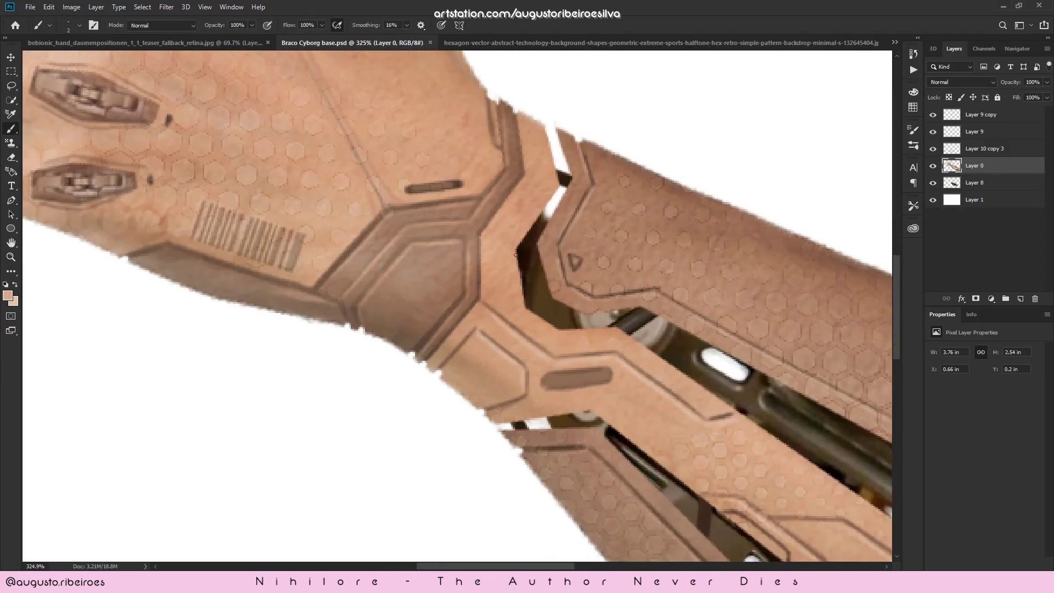
{"action": "scroll", "coordinate": [524, 247], "scroll_direction": "down", "scroll_amount": 3}
{"action": "left_click_drag", "start_coordinate": [555, 249], "coordinate": [466, 357]}
{"action": "key", "text": "r"}
{"action": "mouse_move", "coordinate": [391, 176]}
{"action": "left_mouse_down"}
{"action": "mouse_move", "coordinate": [592, 358]}
{"action": "mouse_move", "coordinate": [597, 206]}
{"action": "mouse_move", "coordinate": [357, 209]}
{"action": "left_mouse_up"}
{"action": "key", "text": "r"}
{"action": "left_click_drag", "start_coordinate": [340, 314], "coordinate": [428, 243]}
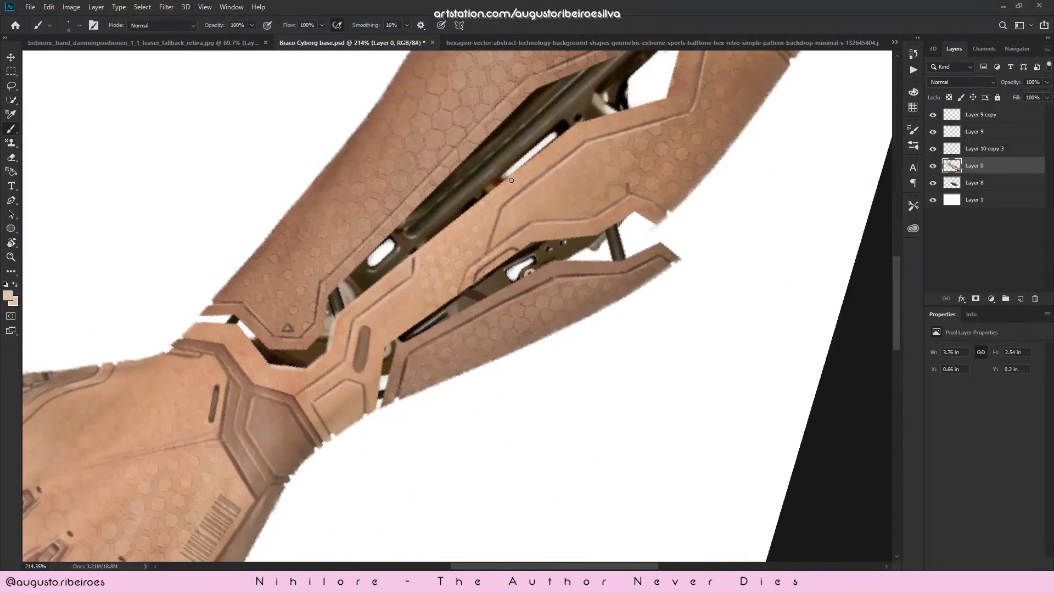
{"action": "left_click_drag", "start_coordinate": [544, 158], "coordinate": [505, 187]}
{"action": "scroll", "coordinate": [544, 158], "scroll_direction": "up", "scroll_amount": 3}
{"action": "key", "text": "r"}
{"action": "left_click_drag", "start_coordinate": [570, 246], "coordinate": [351, 357]}
{"action": "scroll", "coordinate": [457, 305], "scroll_direction": "down", "scroll_amount": 5}
{"action": "key", "text": "ctrl+s"}
- Touch up the panel edges and paint the panels near the elbow and upper arm dark brown
{"action": "key", "text": "r"}
{"action": "mouse_move", "coordinate": [559, 252]}
{"action": "left_mouse_down"}
{"action": "mouse_move", "coordinate": [519, 404]}
{"action": "mouse_move", "coordinate": [395, 208]}
{"action": "left_mouse_up"}
{"action": "scroll", "coordinate": [494, 275], "scroll_direction": "up", "scroll_amount": 5}
{"action": "key", "text": "b"}
{"action": "left_click_drag", "start_coordinate": [432, 364], "coordinate": [625, 120]}
{"action": "scroll", "coordinate": [512, 219], "scroll_direction": "down", "scroll_amount": 5}
{"action": "key", "text": "r"}
{"action": "mouse_move", "coordinate": [417, 187]}
{"action": "left_mouse_down"}
{"action": "mouse_move", "coordinate": [567, 373]}
{"action": "mouse_move", "coordinate": [501, 426]}
{"action": "left_mouse_up"}
{"action": "scroll", "coordinate": [735, 318], "scroll_direction": "up", "scroll_amount": 3}
{"action": "key", "text": "b"}
{"action": "mouse_move", "coordinate": [703, 363]}
{"action": "left_mouse_down"}
{"action": "mouse_move", "coordinate": [719, 397]}
{"action": "mouse_move", "coordinate": [717, 360]}
{"action": "left_mouse_up"}
{"action": "key", "text": "z"}
{"action": "left_click_drag", "start_coordinate": [791, 417], "coordinate": [757, 206]}
{"action": "key", "text": "r"}
{"action": "left_click_drag", "start_coordinate": [582, 334], "coordinate": [620, 313]}
{"action": "key", "text": "r"}
{"action": "left_click_drag", "start_coordinate": [620, 252], "coordinate": [627, 344]}
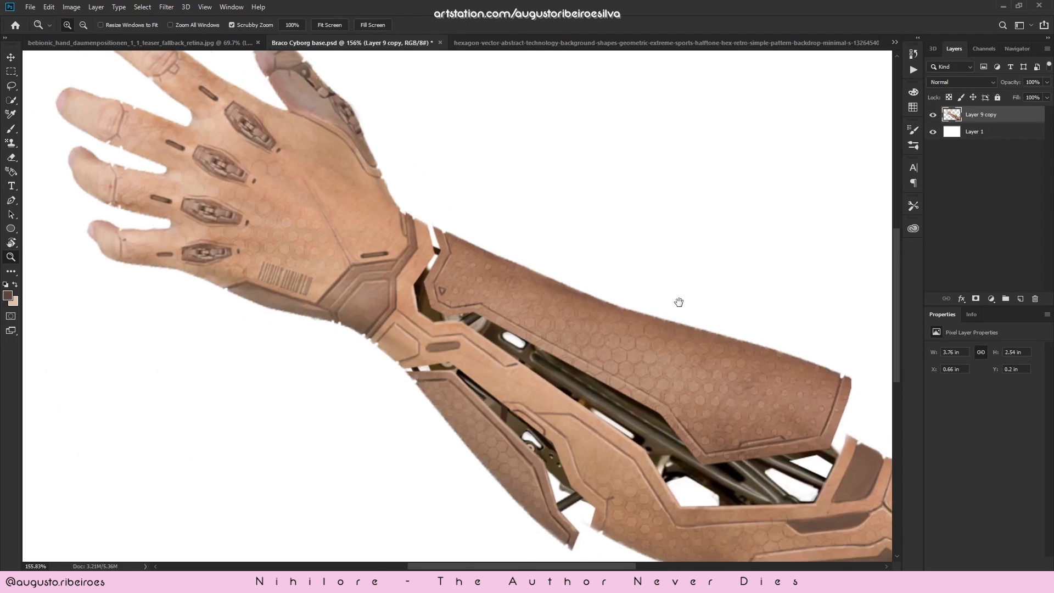
{"action": "left_click_drag", "start_coordinate": [677, 300], "coordinate": [641, 326]}
{"action": "key", "text": "ctrl+shift+n"}
{"action": "key", "text": "Return"}
{"action": "left_click_drag", "start_coordinate": [596, 297], "coordinate": [590, 316]}
{"action": "key", "text": "ctrl+z"}
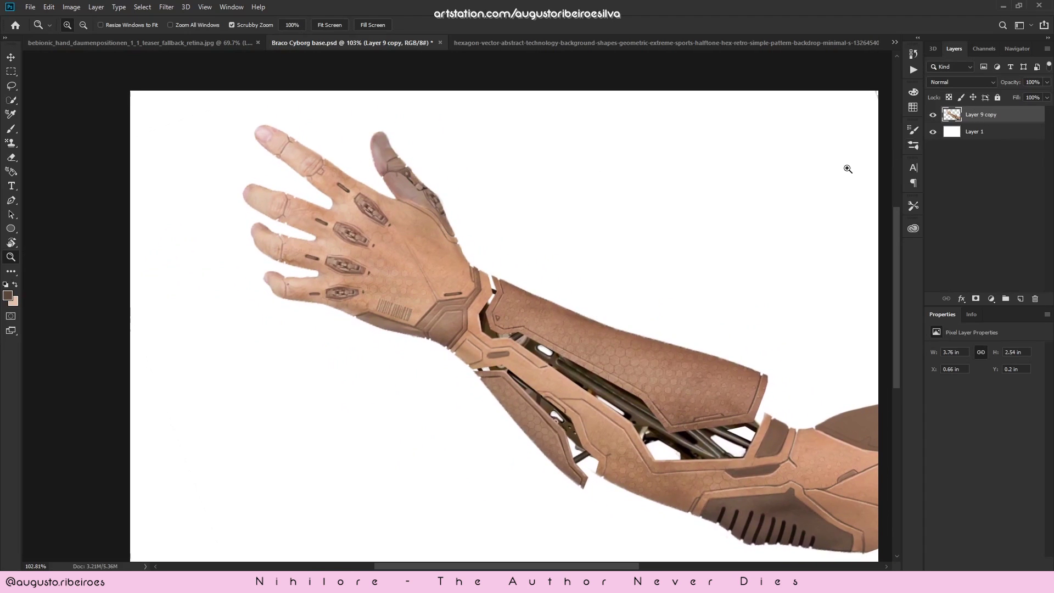
- Create a new layer with Color Dodge blending and try brush strokes on it
{"action": "key", "text": "b"}
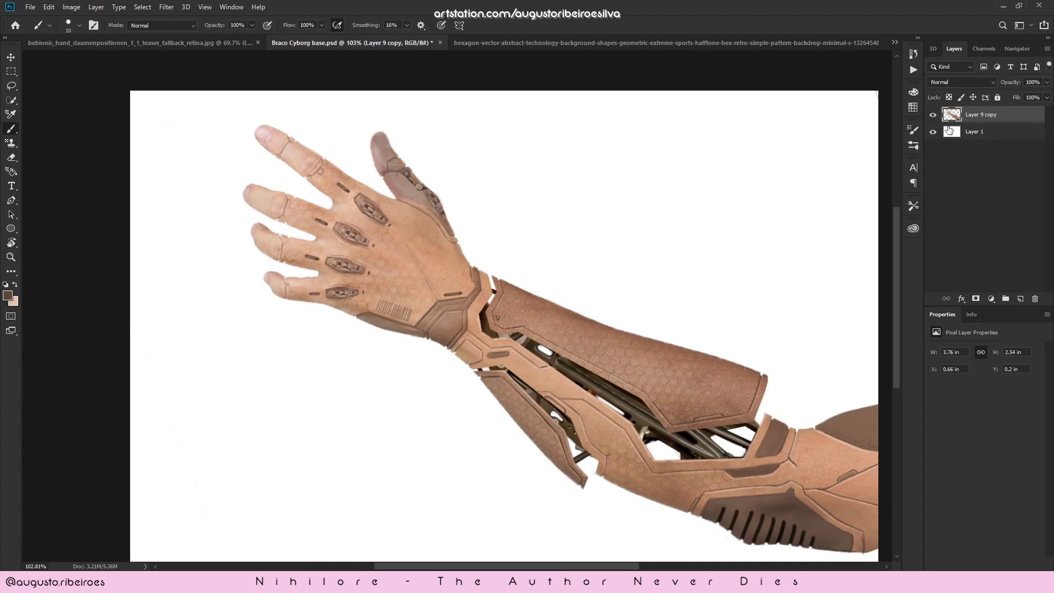
{"action": "key", "text": "ctrl+shift+n"}
{"action": "key", "text": "Return"}
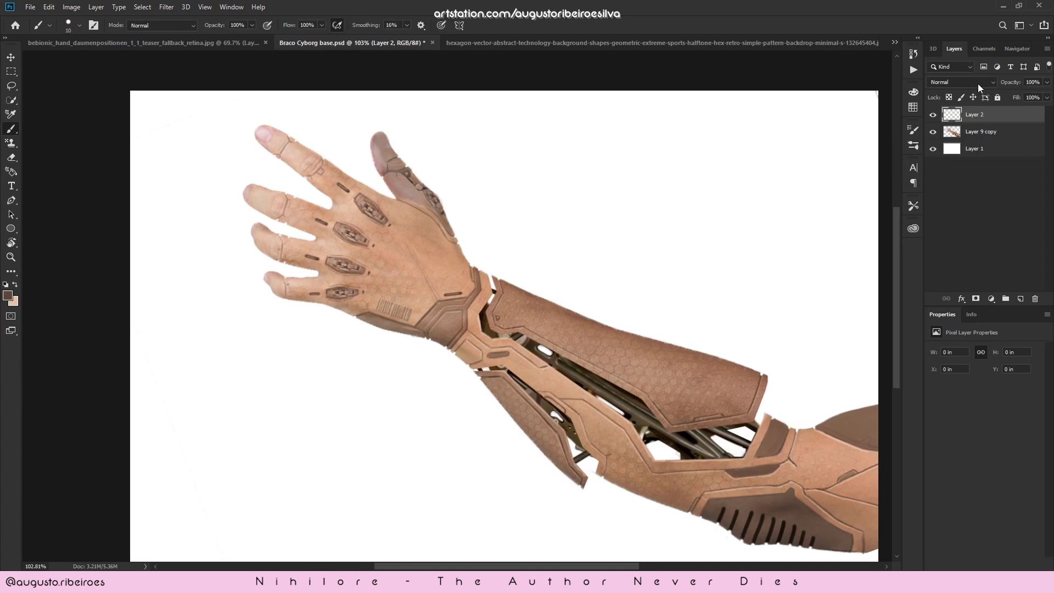
{"action": "left_click", "coordinate": [976, 84]}
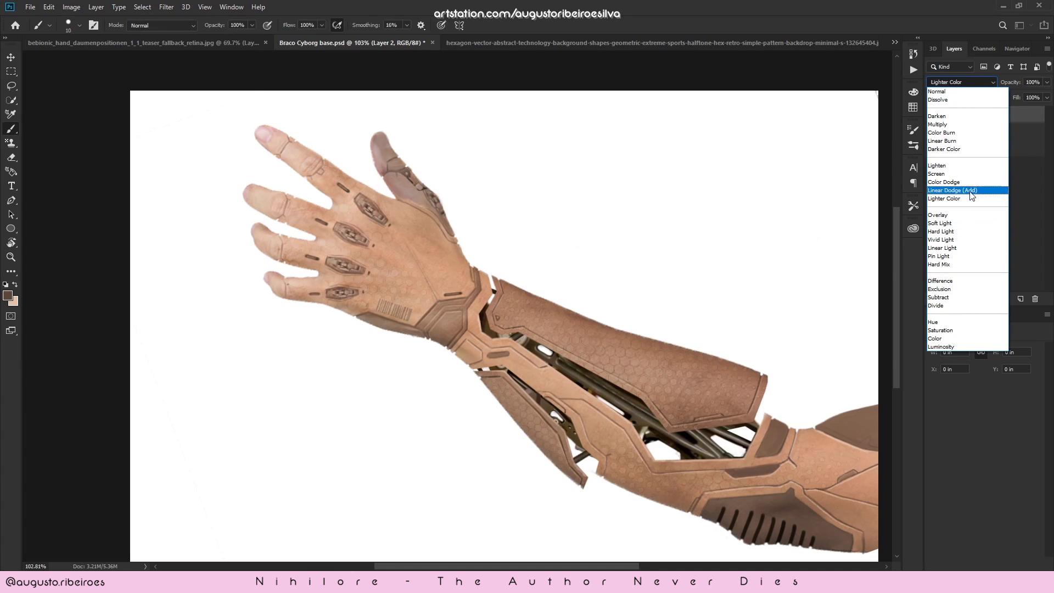
{"action": "left_click", "coordinate": [953, 182]}
{"action": "left_click_drag", "start_coordinate": [544, 322], "coordinate": [657, 317]}
{"action": "key", "text": "ctrl+z"}
{"action": "left_click_drag", "start_coordinate": [568, 297], "coordinate": [637, 299]}
{"action": "mouse_move", "coordinate": [683, 341]}
{"action": "left_mouse_down"}
{"action": "mouse_move", "coordinate": [626, 296]}
{"action": "mouse_move", "coordinate": [557, 303]}
{"action": "left_mouse_up"}
{"action": "key", "text": "]"}
{"action": "key", "text": "ctrl+z"}
{"action": "left_click_drag", "start_coordinate": [558, 237], "coordinate": [608, 263]}
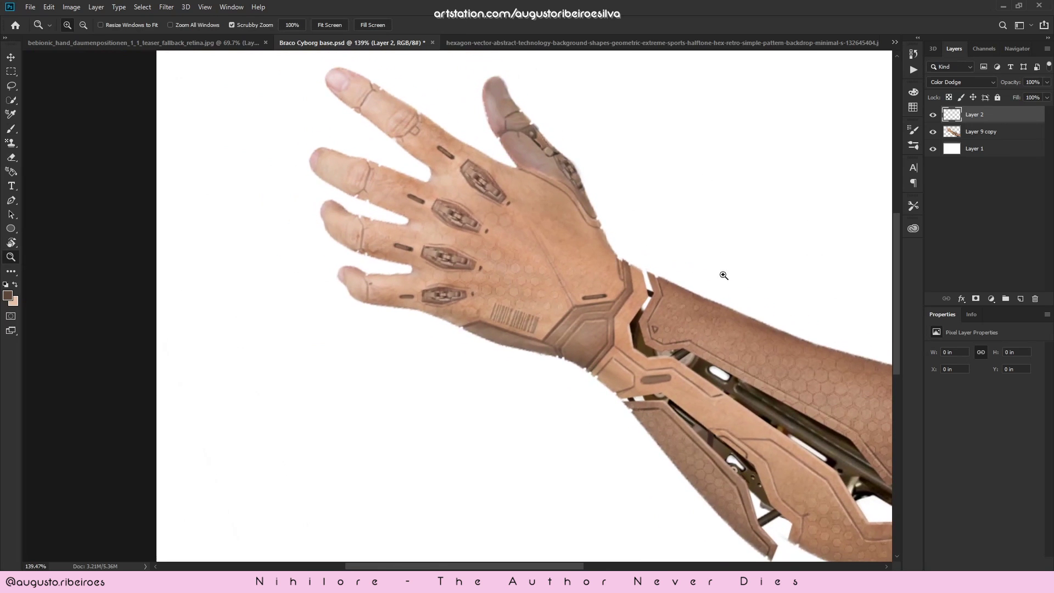
- Set the foreground colour to bright orange, fd8300
{"action": "left_click", "coordinate": [11, 295]}
{"action": "left_click", "coordinate": [817, 349]}
{"action": "left_click_drag", "start_coordinate": [852, 322], "coordinate": [758, 256]}
{"action": "left_click_drag", "start_coordinate": [721, 298], "coordinate": [768, 281]}
{"action": "mouse_move", "coordinate": [744, 409]}
{"action": "left_mouse_down"}
{"action": "mouse_move", "coordinate": [752, 275]}
{"action": "mouse_move", "coordinate": [752, 405]}
{"action": "left_mouse_up"}
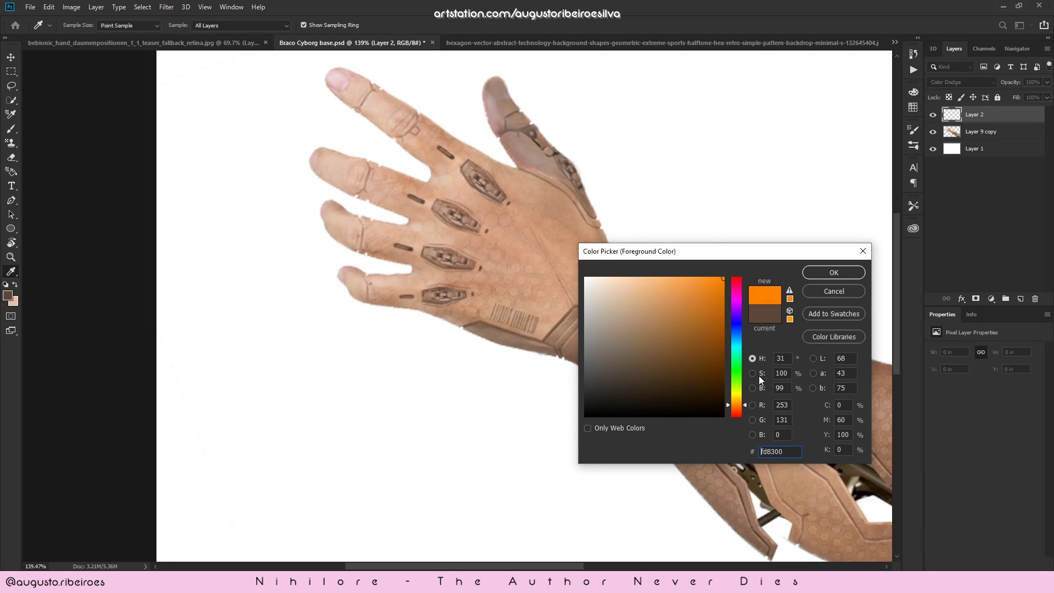
{"action": "left_click", "coordinate": [833, 273]}
- Try to paint an orange glow in the dark gap beside the wrist on the Color Dodge layer
{"action": "scroll", "coordinate": [593, 311], "scroll_direction": "up", "scroll_amount": 8}
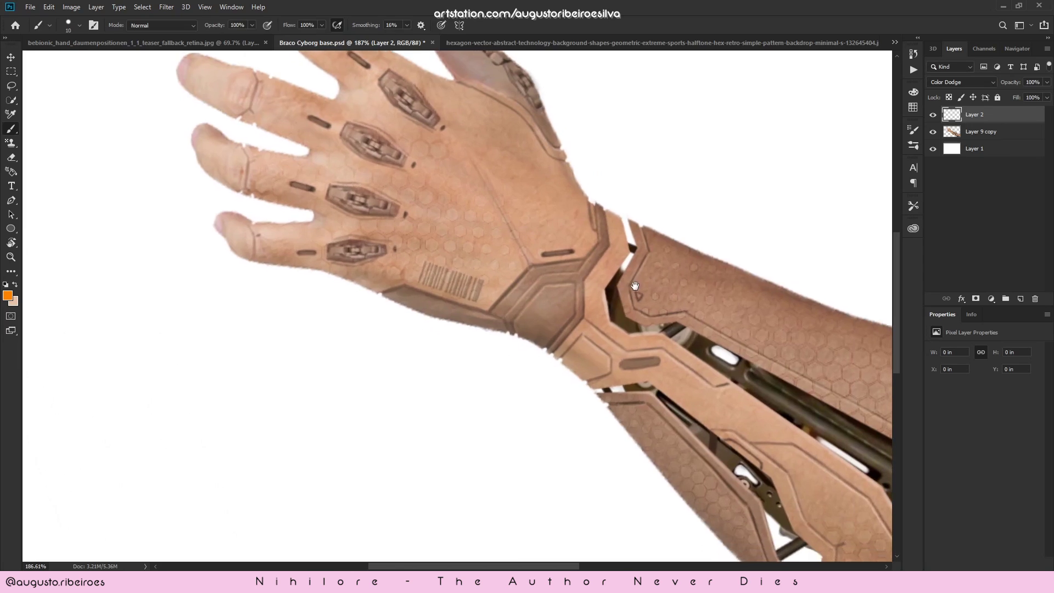
{"action": "key", "text": "b"}
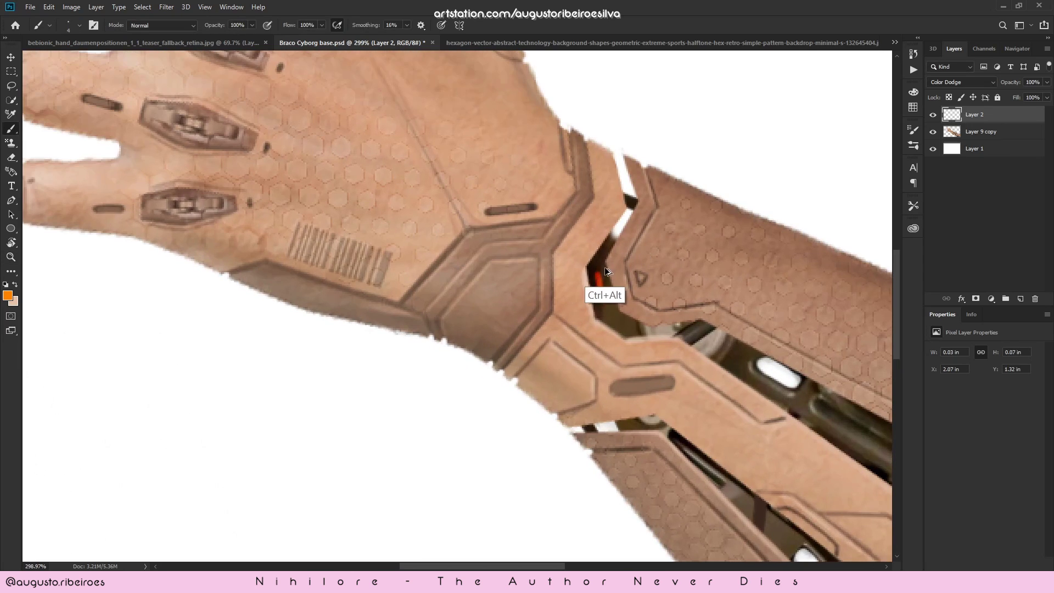
{"action": "right_click", "coordinate": [616, 270]}
{"action": "left_click", "coordinate": [785, 390]}
{"action": "left_click", "coordinate": [601, 299]}
{"action": "key", "text": "ctrl+z"}
{"action": "key", "text": "bracketleft"}
{"action": "key", "text": "bracketleft"}
{"action": "key", "text": "bracketleft"}
{"action": "key", "text": "bracketleft"}
{"action": "key", "text": "bracketleft"}
{"action": "key", "text": "bracketleft"}
{"action": "key", "text": "z"}
{"action": "left_click_drag", "start_coordinate": [607, 299], "coordinate": [529, 296]}
{"action": "left_click_drag", "start_coordinate": [761, 244], "coordinate": [612, 180]}
{"action": "left_click", "coordinate": [414, 185]}
{"action": "key", "text": "ctrl+z"}
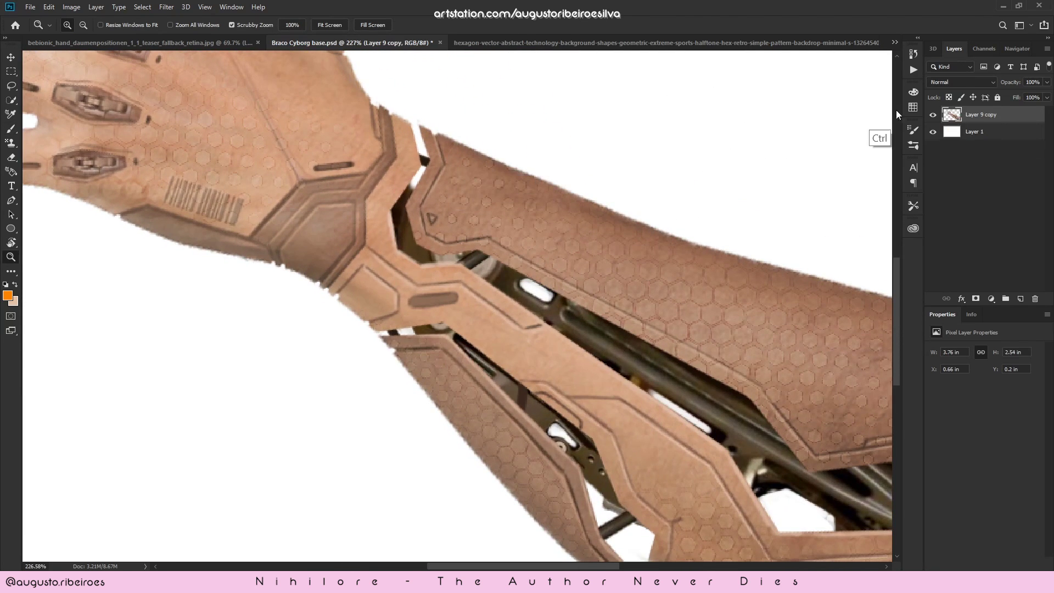
{"action": "left_click_drag", "start_coordinate": [766, 130], "coordinate": [838, 152]}
{"action": "left_click", "coordinate": [477, 249]}
{"action": "key", "text": "b"}
{"action": "left_click_drag", "start_coordinate": [468, 221], "coordinate": [480, 275]}
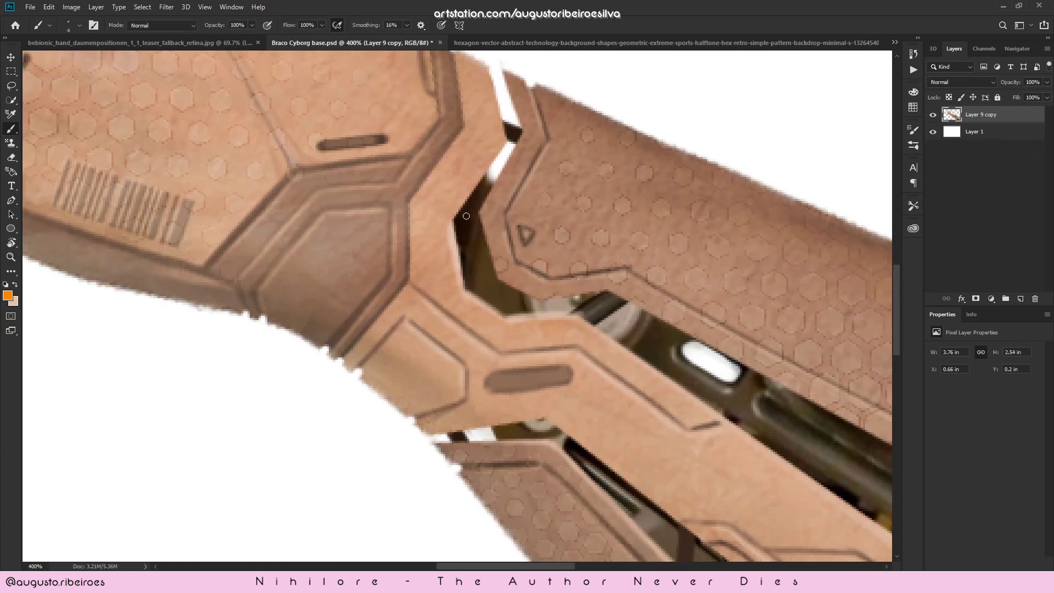
{"action": "key", "text": "ctrl+z"}
- Set the brush's blending mode to Color Dodge and test orange glow strokes in the gap beside the wrist
{"action": "left_click", "coordinate": [195, 25]}
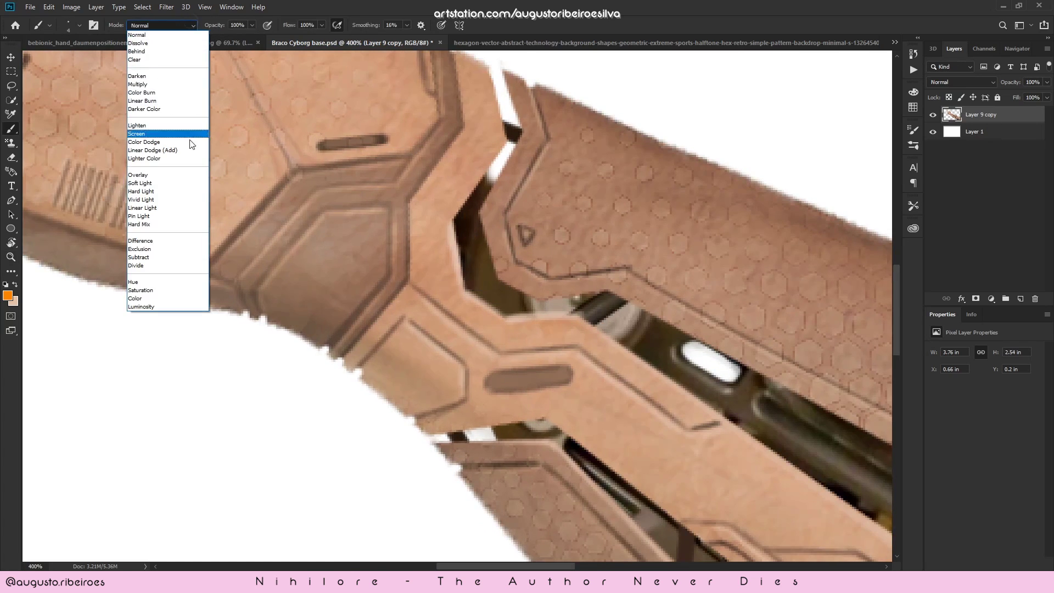
{"action": "left_click", "coordinate": [188, 142]}
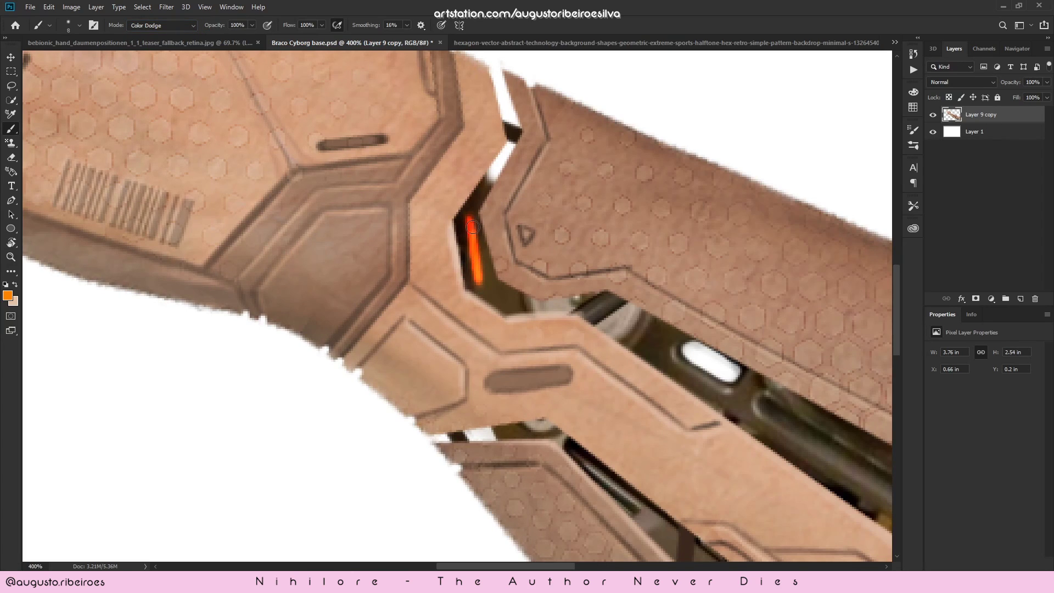
{"action": "key", "text": "ctrl+z"}
{"action": "left_click_drag", "start_coordinate": [496, 238], "coordinate": [451, 230]}
{"action": "left_click_drag", "start_coordinate": [592, 257], "coordinate": [578, 255]}
{"action": "left_click_drag", "start_coordinate": [613, 242], "coordinate": [596, 277]}
{"action": "key", "text": "ctrl+alt+z"}
{"action": "left_click_drag", "start_coordinate": [529, 269], "coordinate": [592, 265]}
- Paint small glowing orange lights on the exposed mechanics in the two forearm openings with a 3-pixel brush
{"action": "key", "text": "r"}
{"action": "left_click_drag", "start_coordinate": [679, 275], "coordinate": [554, 148]}
{"action": "left_click_drag", "start_coordinate": [560, 234], "coordinate": [506, 165]}
{"action": "left_click_drag", "start_coordinate": [582, 177], "coordinate": [427, 371]}
{"action": "key", "text": "z"}
{"action": "left_click_drag", "start_coordinate": [590, 281], "coordinate": [608, 273]}
{"action": "key", "text": "b"}
{"action": "left_click_drag", "start_coordinate": [709, 200], "coordinate": [676, 195]}
{"action": "key", "text": "z"}
{"action": "left_click_drag", "start_coordinate": [690, 198], "coordinate": [622, 198]}
{"action": "key", "text": "r"}
{"action": "mouse_move", "coordinate": [598, 165]}
{"action": "left_mouse_down"}
{"action": "mouse_move", "coordinate": [653, 296]}
{"action": "mouse_move", "coordinate": [647, 401]}
{"action": "mouse_move", "coordinate": [668, 238]}
{"action": "left_mouse_up"}
{"action": "key", "text": "Escape"}
{"action": "key", "text": "z"}
{"action": "left_click_drag", "start_coordinate": [604, 270], "coordinate": [663, 268]}
{"action": "key", "text": "b"}
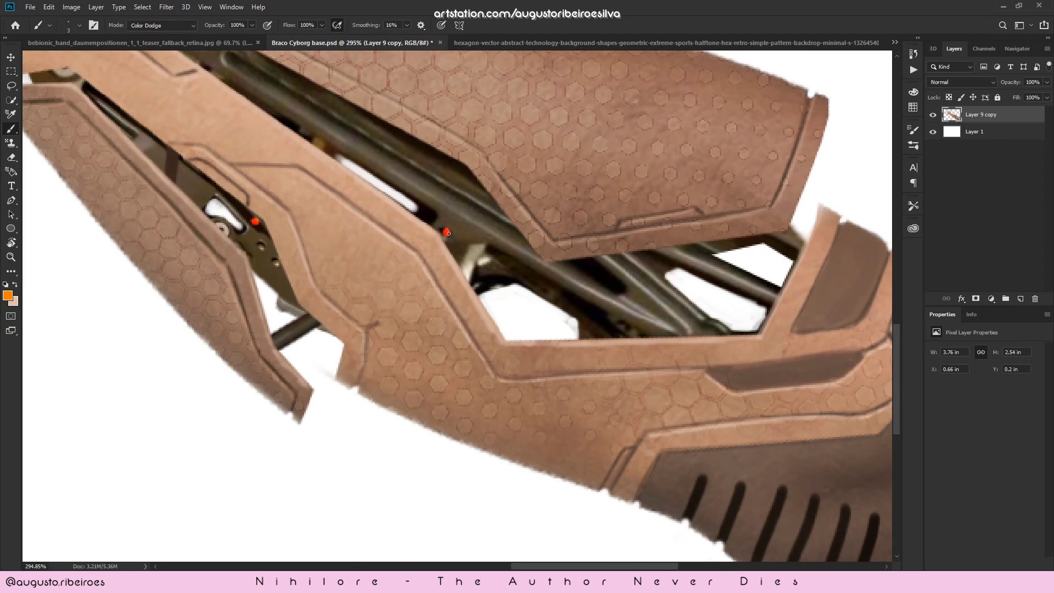
{"action": "left_click_drag", "start_coordinate": [255, 221], "coordinate": [463, 314]}
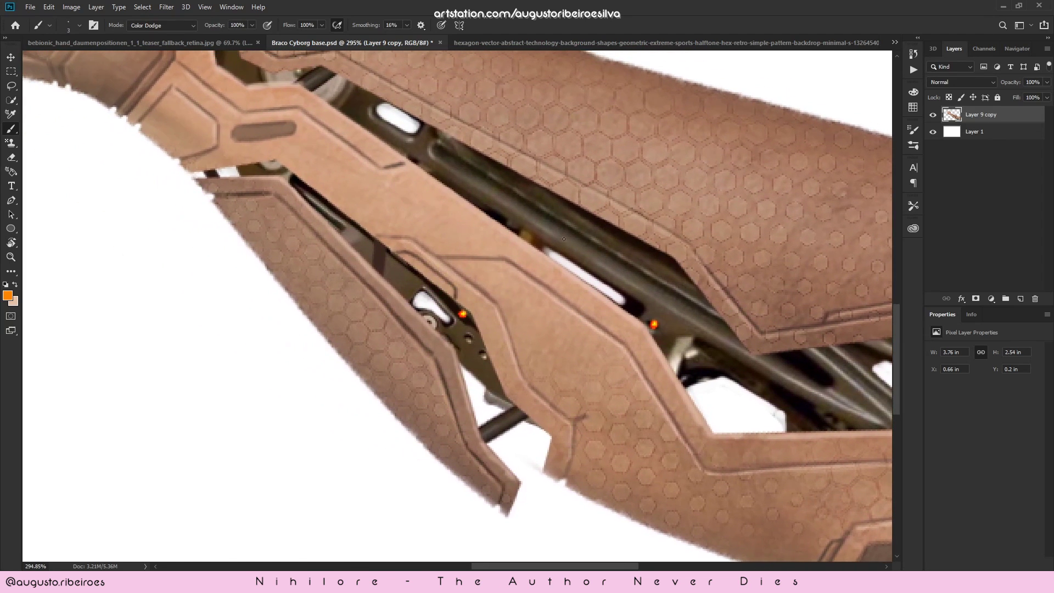
- Paint a glowing orange line in the slot of the metal beam inside the main forearm opening
{"action": "key", "text": "z"}
{"action": "left_click_drag", "start_coordinate": [626, 284], "coordinate": [592, 285]}
{"action": "left_click_drag", "start_coordinate": [554, 217], "coordinate": [594, 218]}
{"action": "key", "text": "b"}
{"action": "key", "text": "bracketright"}
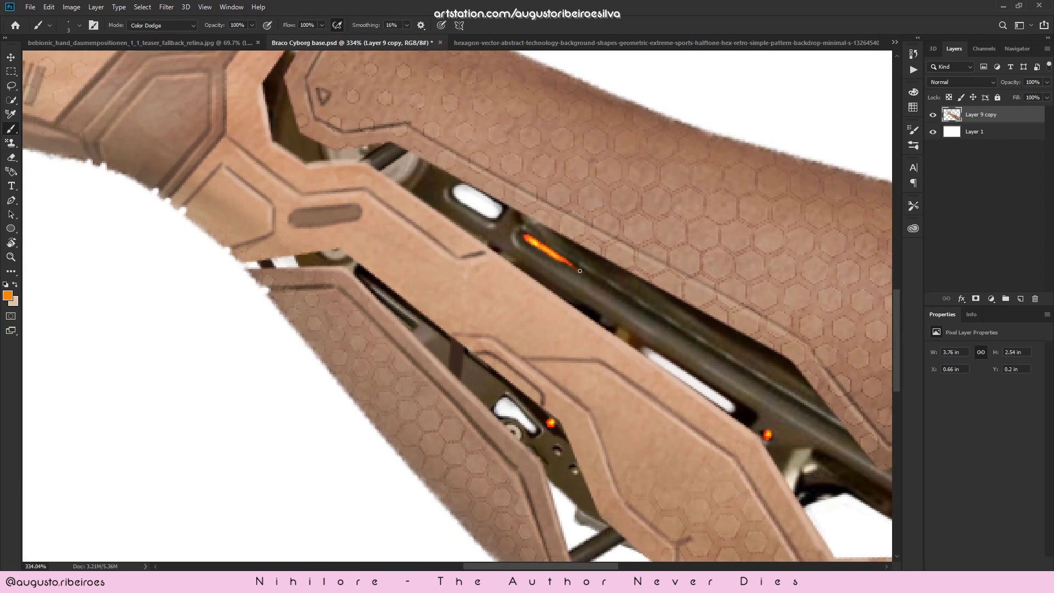
- Paint a red-orange glow in the dark gap between the cables at the elbow end of the main forearm opening with a 3-pixel brush
{"action": "key", "text": "z"}
{"action": "left_click_drag", "start_coordinate": [603, 242], "coordinate": [552, 216]}
{"action": "left_click_drag", "start_coordinate": [601, 329], "coordinate": [643, 333]}
{"action": "key", "text": "b"}
{"action": "key", "text": "bracketright"}
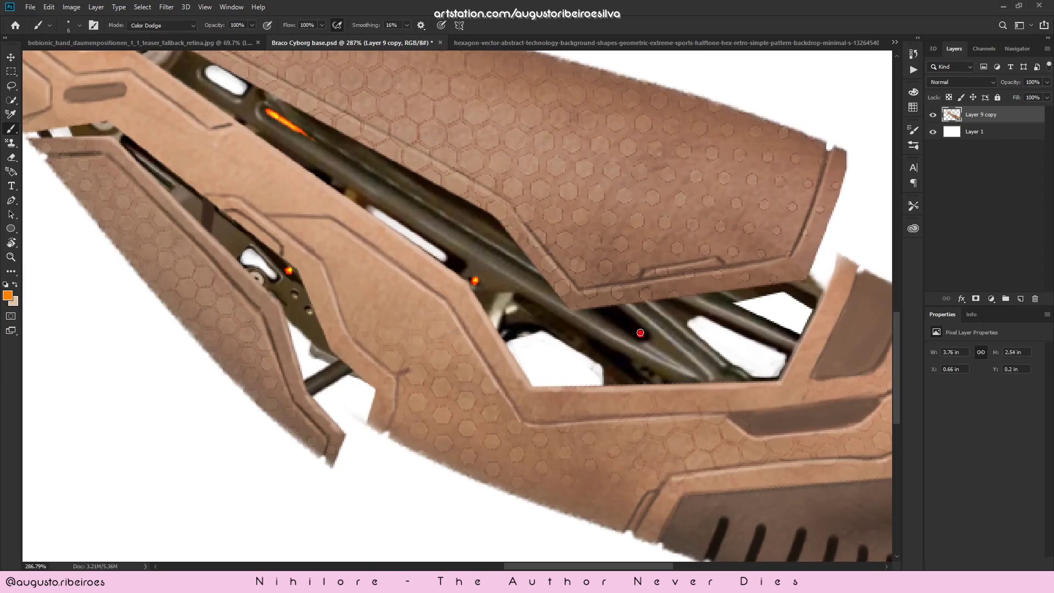
{"action": "key", "text": "r"}
{"action": "left_click_drag", "start_coordinate": [684, 265], "coordinate": [617, 140]}
{"action": "mouse_move", "coordinate": [618, 140]}
{"action": "left_mouse_down"}
{"action": "mouse_move", "coordinate": [619, 191]}
{"action": "mouse_move", "coordinate": [541, 127]}
{"action": "left_mouse_up"}
{"action": "key", "text": "z"}
{"action": "left_click_drag", "start_coordinate": [581, 153], "coordinate": [652, 166]}
{"action": "key", "text": "b"}
{"action": "key", "text": "bracketleft"}
{"action": "key", "text": "bracketleft"}
{"action": "key", "text": "bracketleft"}
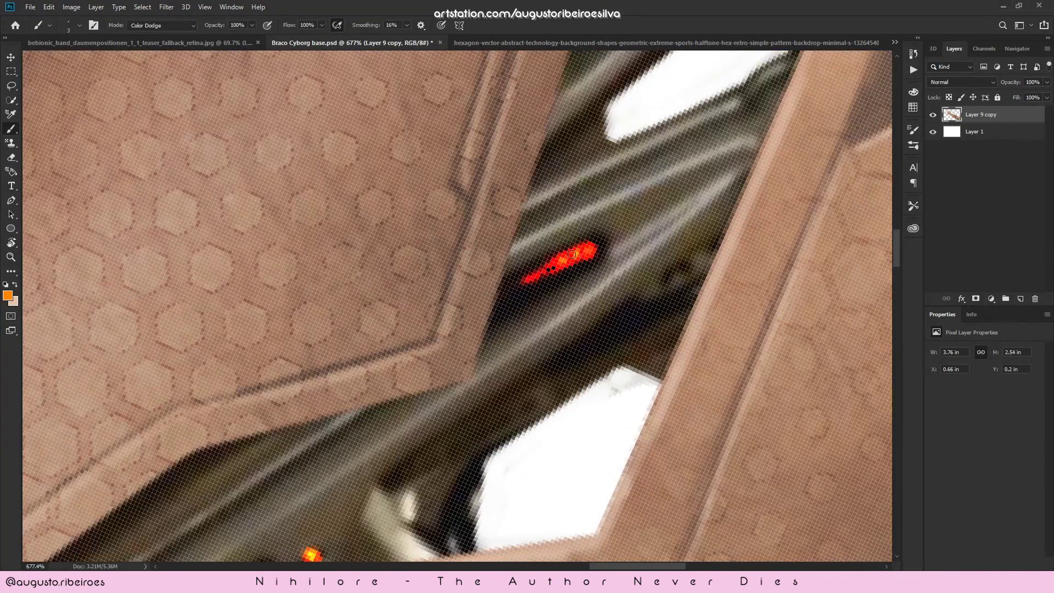
{"action": "mouse_move", "coordinate": [531, 259]}
{"action": "left_mouse_down"}
{"action": "mouse_move", "coordinate": [608, 228]}
{"action": "mouse_move", "coordinate": [578, 266]}
{"action": "mouse_move", "coordinate": [530, 274]}
{"action": "left_mouse_up"}
{"action": "key", "text": "ctrl+z"}
- Set the brush's flow to 32% and paint a soft orange reflection along the panel edge and beam beside the glowing slot
{"action": "key", "text": "z"}
{"action": "key", "text": "r"}
{"action": "mouse_move", "coordinate": [596, 296]}
{"action": "left_mouse_down"}
{"action": "mouse_move", "coordinate": [607, 345]}
{"action": "mouse_move", "coordinate": [616, 261]}
{"action": "mouse_move", "coordinate": [617, 285]}
{"action": "left_mouse_up"}
{"action": "key", "text": "z"}
{"action": "left_click_drag", "start_coordinate": [485, 279], "coordinate": [563, 265]}
{"action": "key", "text": "r"}
{"action": "left_click_drag", "start_coordinate": [622, 288], "coordinate": [601, 414]}
{"action": "key", "text": "z"}
{"action": "left_click_drag", "start_coordinate": [428, 152], "coordinate": [497, 152]}
{"action": "key", "text": "b"}
{"action": "left_click_drag", "start_coordinate": [424, 291], "coordinate": [470, 417]}
{"action": "key", "text": "ctrl+z"}
{"action": "key", "text": "3"}
{"action": "key", "text": "2"}
{"action": "left_click_drag", "start_coordinate": [413, 269], "coordinate": [472, 434]}
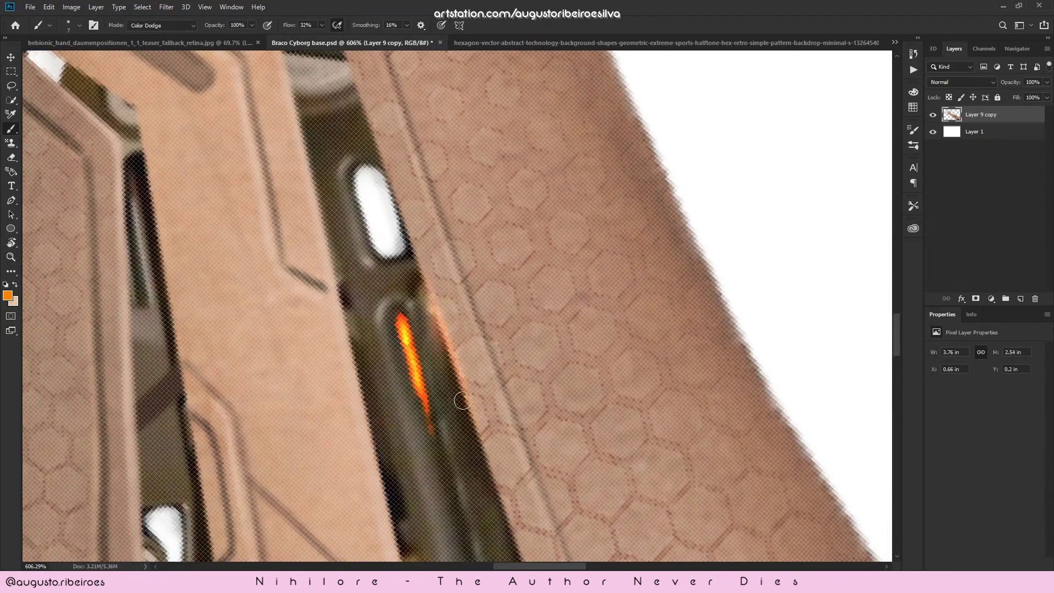
{"action": "left_click_drag", "start_coordinate": [394, 359], "coordinate": [417, 441]}
{"action": "key", "text": "z"}
{"action": "left_click_drag", "start_coordinate": [427, 296], "coordinate": [340, 297]}
{"action": "key", "text": "r"}
{"action": "left_click_drag", "start_coordinate": [538, 253], "coordinate": [430, 176]}
{"action": "key", "text": "e"}
{"action": "mouse_move", "coordinate": [548, 285]}
{"action": "left_mouse_down"}
{"action": "mouse_move", "coordinate": [573, 285]}
{"action": "mouse_move", "coordinate": [548, 283]}
{"action": "left_mouse_up"}
{"action": "key", "text": "ctrl+z"}
- Sample a colour from the artwork and set the brush's blending mode to Normal
{"action": "key", "text": "z"}
{"action": "mouse_move", "coordinate": [627, 274]}
{"action": "left_mouse_down"}
{"action": "mouse_move", "coordinate": [598, 275]}
{"action": "mouse_move", "coordinate": [503, 179]}
{"action": "mouse_move", "coordinate": [513, 210]}
{"action": "left_mouse_up"}
{"action": "key", "text": "r"}
{"action": "key", "text": "z"}
{"action": "key", "text": "b"}
{"action": "left_click", "coordinate": [511, 215], "text": "alt"}
{"action": "left_click", "coordinate": [162, 25]}
{"action": "left_click", "coordinate": [143, 37]}
- Sample a red-orange from the artwork as the painting colour for the hand's lights
{"action": "key", "text": "z"}
{"action": "left_click_drag", "start_coordinate": [582, 228], "coordinate": [554, 221]}
{"action": "key", "text": "r"}
{"action": "left_click_drag", "start_coordinate": [556, 220], "coordinate": [570, 368]}
{"action": "left_click_drag", "start_coordinate": [527, 250], "coordinate": [593, 306]}
{"action": "key", "text": "z"}
{"action": "left_click_drag", "start_coordinate": [664, 310], "coordinate": [640, 304]}
{"action": "key", "text": "b"}
{"action": "left_click_drag", "start_coordinate": [485, 274], "coordinate": [683, 378]}
{"action": "left_click", "coordinate": [624, 401], "text": "alt"}
{"action": "left_click", "coordinate": [627, 407], "text": "alt"}
{"action": "left_click", "coordinate": [637, 409], "text": "alt"}
{"action": "left_click", "coordinate": [645, 413], "text": "alt"}
- Paint glowing orange lights in the four narrow slots above the knuckle mechanisms, using the brush's Color Dodge mode
{"action": "key", "text": "z"}
{"action": "left_click_drag", "start_coordinate": [406, 264], "coordinate": [587, 317]}
{"action": "left_click_drag", "start_coordinate": [476, 300], "coordinate": [500, 305]}
{"action": "key", "text": "b"}
{"action": "key", "text": "r"}
{"action": "left_click_drag", "start_coordinate": [583, 190], "coordinate": [624, 383]}
{"action": "key", "text": "b"}
{"action": "left_click_drag", "start_coordinate": [597, 282], "coordinate": [596, 296]}
{"action": "left_click", "coordinate": [190, 25]}
{"action": "left_click", "coordinate": [181, 172]}
{"action": "left_click", "coordinate": [164, 25]}
{"action": "left_click", "coordinate": [166, 151]}
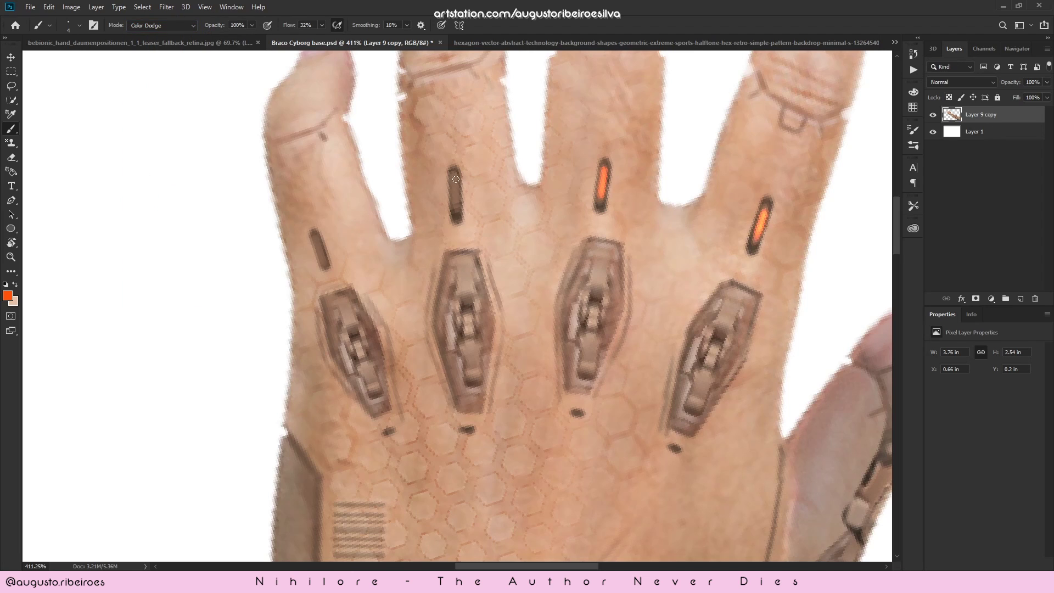
{"action": "left_click_drag", "start_coordinate": [421, 245], "coordinate": [358, 245], "text": "ctrl"}
{"action": "key", "text": "r"}
{"action": "left_click_drag", "start_coordinate": [571, 324], "coordinate": [456, 190]}
{"action": "mouse_move", "coordinate": [693, 221]}
{"action": "left_mouse_down"}
{"action": "mouse_move", "coordinate": [717, 278]}
{"action": "mouse_move", "coordinate": [683, 218]}
{"action": "mouse_move", "coordinate": [708, 242]}
{"action": "mouse_move", "coordinate": [709, 209]}
{"action": "left_mouse_up"}
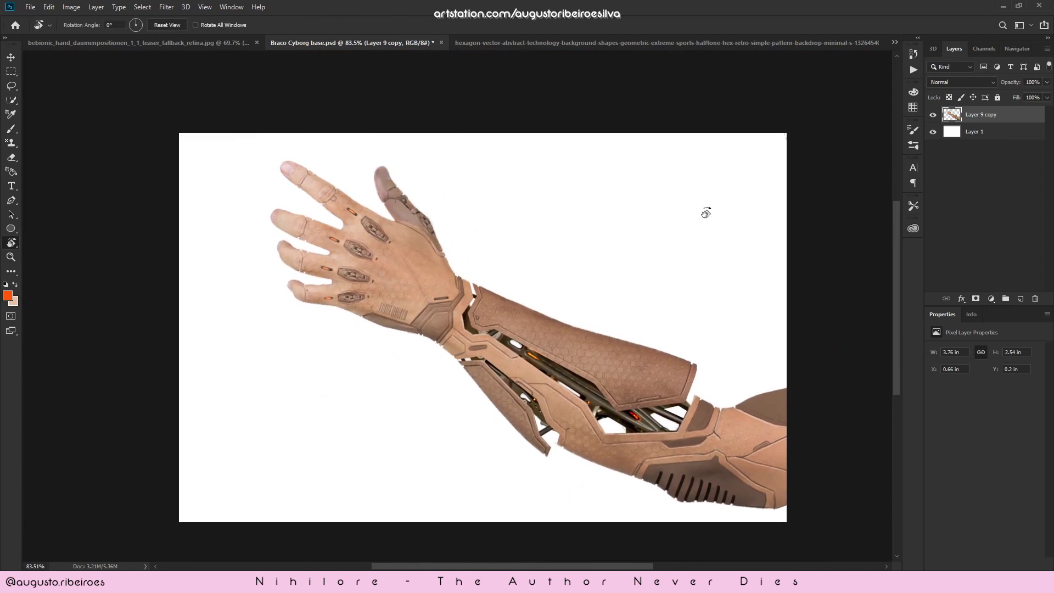
- Apply Smart Sharpen to the arm layer with amount 183%, noise reduction 6% and Gaussian Blur removal
{"action": "left_click", "coordinate": [932, 116]}
{"action": "left_click", "coordinate": [933, 116]}
{"action": "key", "text": "z"}
{"action": "left_click", "coordinate": [542, 275]}
{"action": "left_click", "coordinate": [166, 7]}
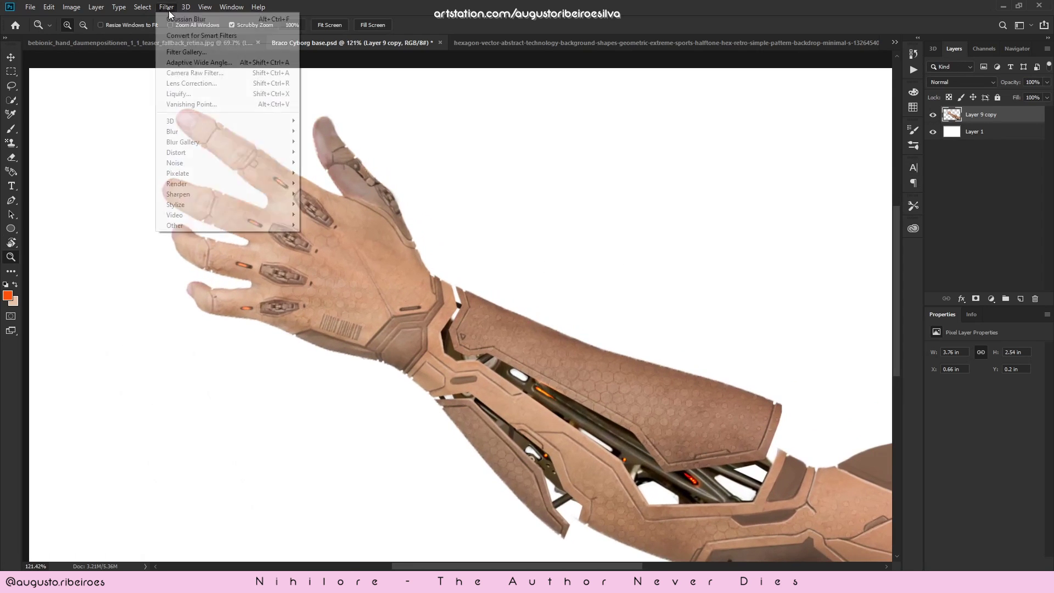
{"action": "mouse_move", "coordinate": [240, 144]}
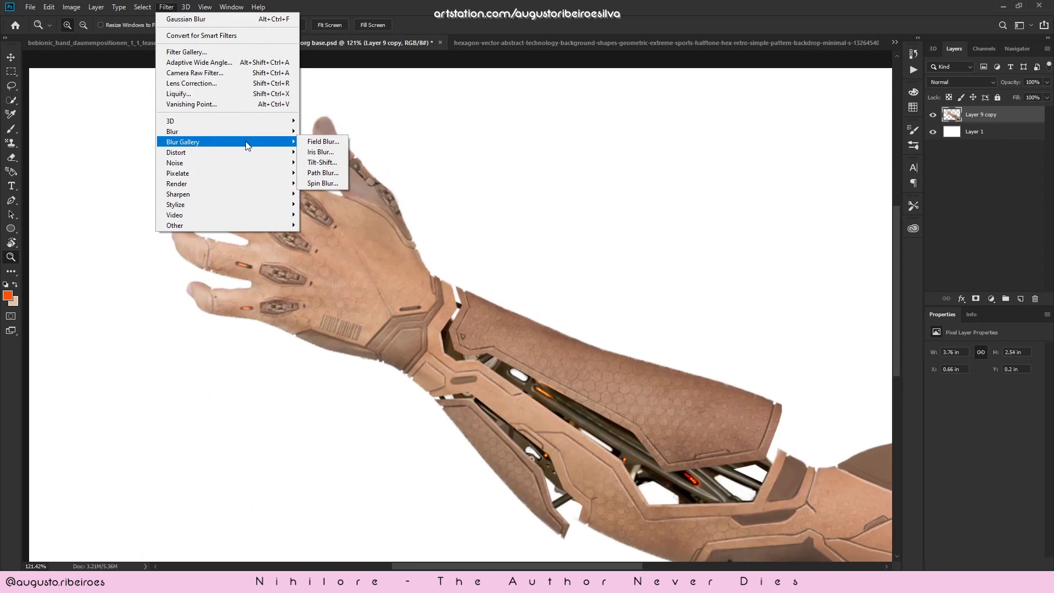
{"action": "mouse_move", "coordinate": [266, 196]}
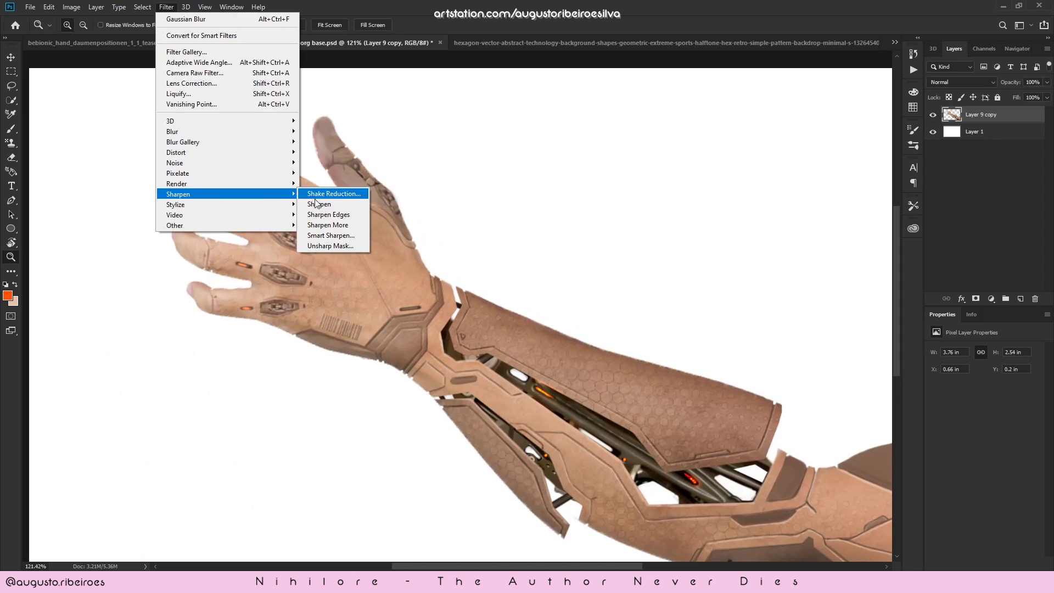
{"action": "left_click", "coordinate": [336, 234]}
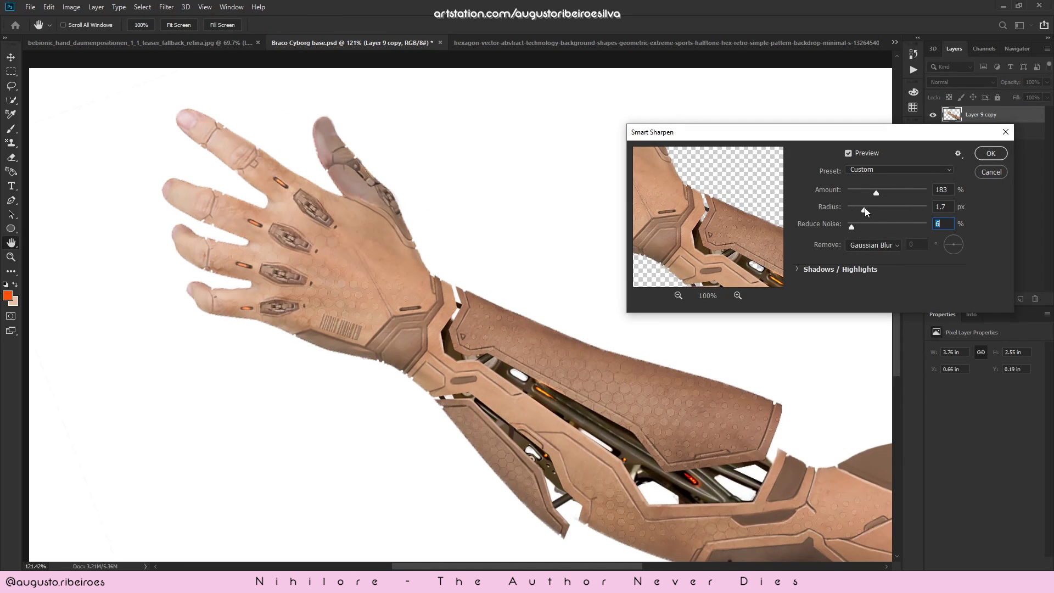
{"action": "mouse_move", "coordinate": [863, 208]}
{"action": "left_mouse_down"}
{"action": "mouse_move", "coordinate": [886, 192]}
{"action": "mouse_move", "coordinate": [861, 210]}
{"action": "left_mouse_up"}
{"action": "left_click", "coordinate": [983, 154]}
- Compare the whole arm before and after sharpening
{"action": "left_click_drag", "start_coordinate": [494, 353], "coordinate": [565, 326]}
{"action": "key", "text": "ctrl+z"}
{"action": "key", "text": "ctrl+z"}
{"action": "key", "text": "ctrl+z"}
{"action": "key", "text": "ctrl+z"}
{"action": "left_click_drag", "start_coordinate": [625, 303], "coordinate": [535, 265]}
{"action": "left_click_drag", "start_coordinate": [711, 270], "coordinate": [695, 298]}
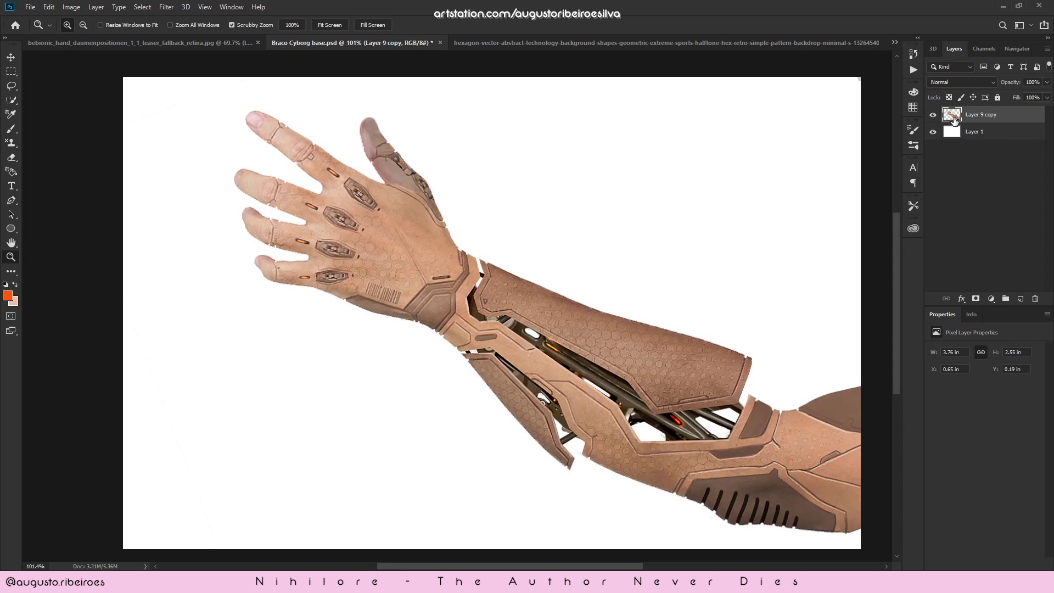
- Load the arm layer's outline as a selection, add a new layer on top and invert the selection
{"action": "left_click", "coordinate": [950, 116], "text": "ctrl"}
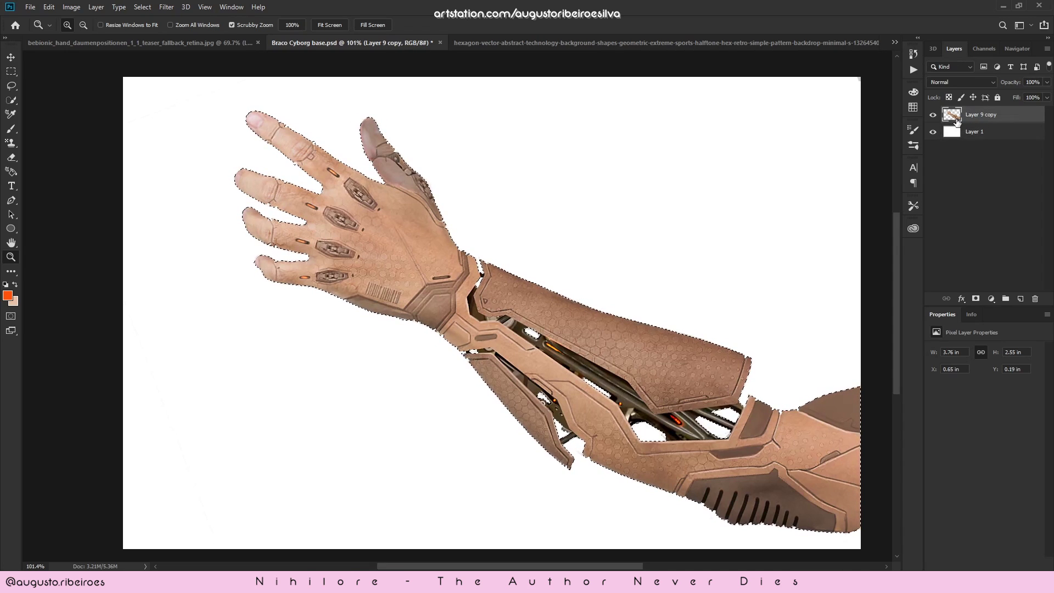
{"action": "key", "text": "ctrl+shift+n"}
{"action": "key", "text": "Return"}
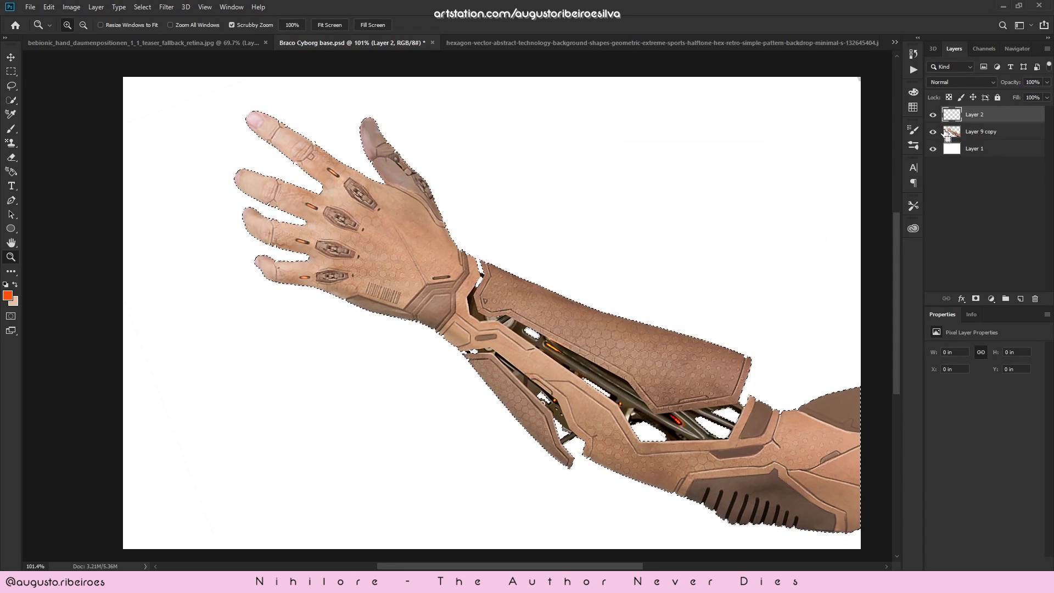
{"action": "key", "text": "ctrl+shift+i"}
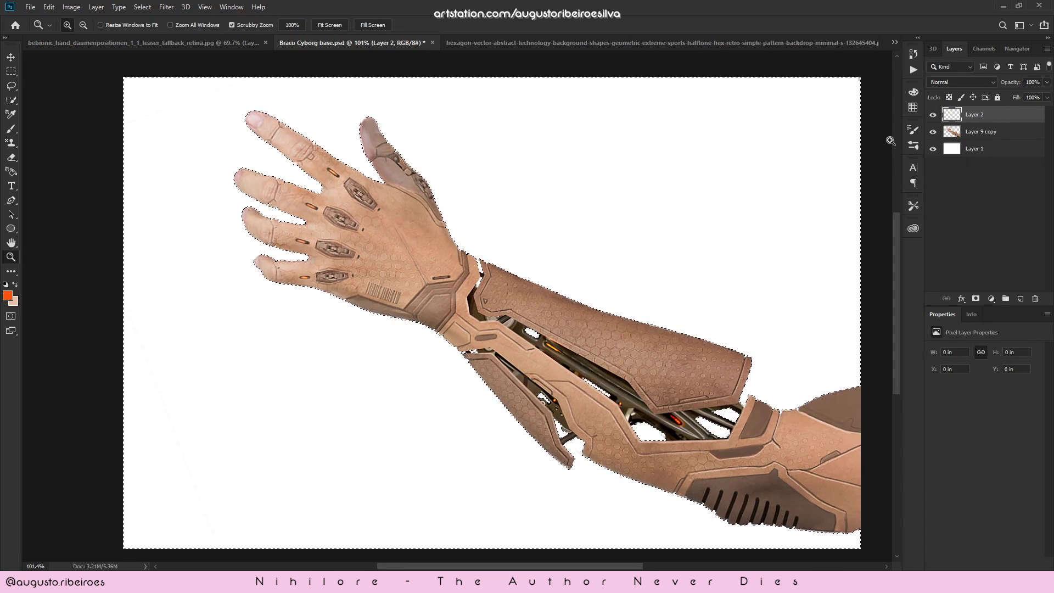
- Fill the area around the arm with white on the new layer and check that layer in isolation
{"action": "key", "text": "g"}
{"action": "left_click", "coordinate": [297, 321], "text": "alt"}
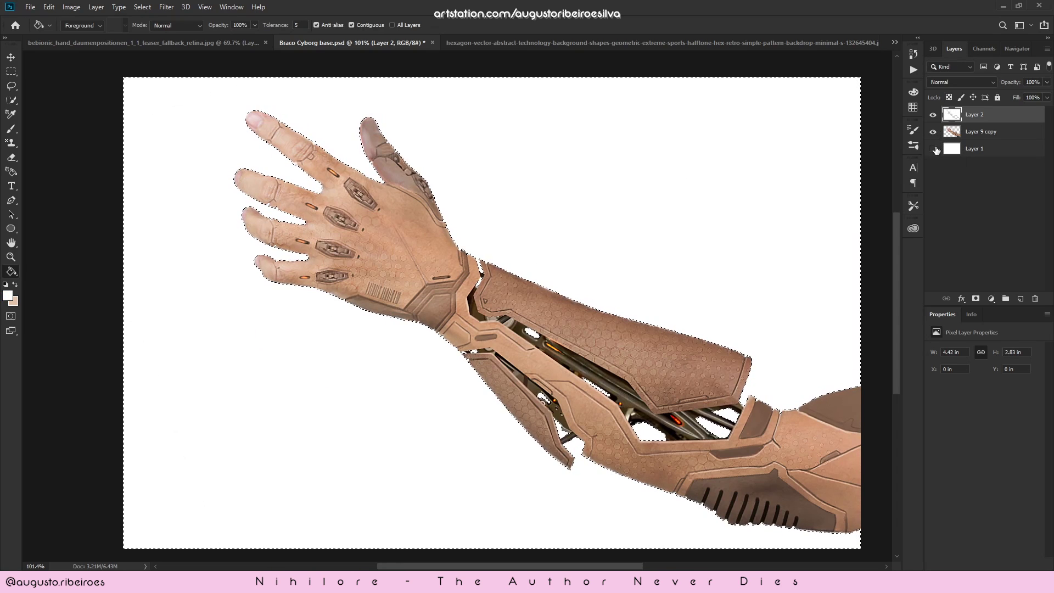
{"action": "left_click_drag", "start_coordinate": [933, 149], "coordinate": [932, 132]}
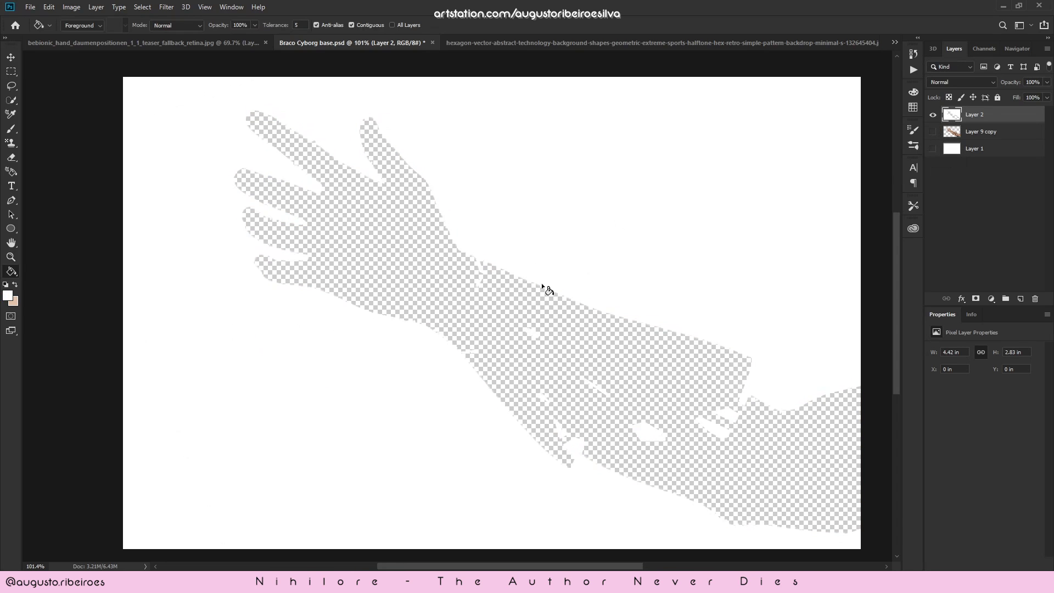
{"action": "left_click_drag", "start_coordinate": [932, 132], "coordinate": [933, 148]}
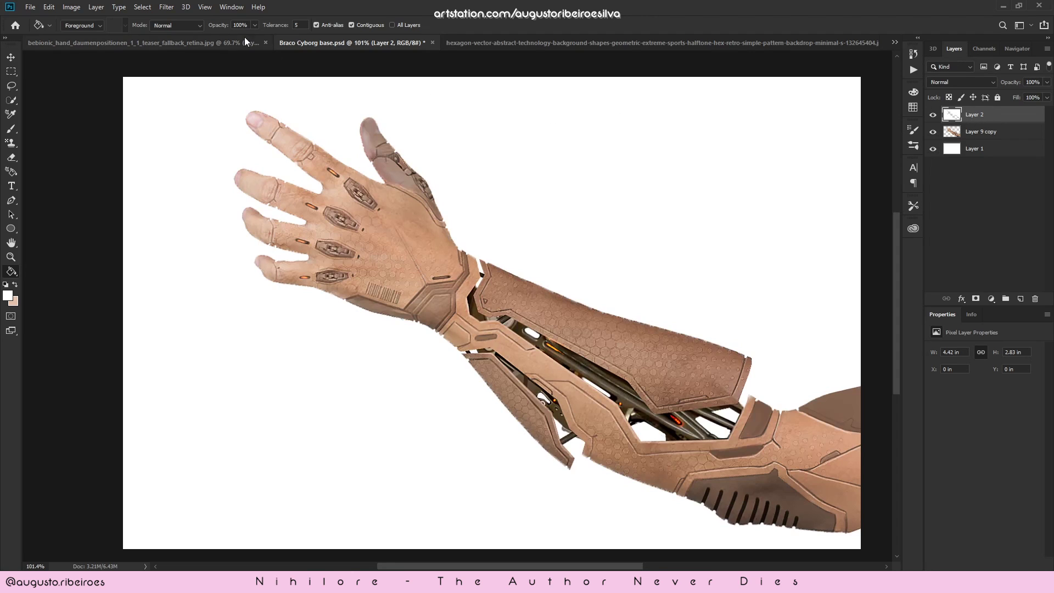
- Apply a Gaussian Blur with a 6.4-pixel radius to the white layer around the arm
{"action": "left_click", "coordinate": [167, 7]}
{"action": "mouse_move", "coordinate": [274, 137]}
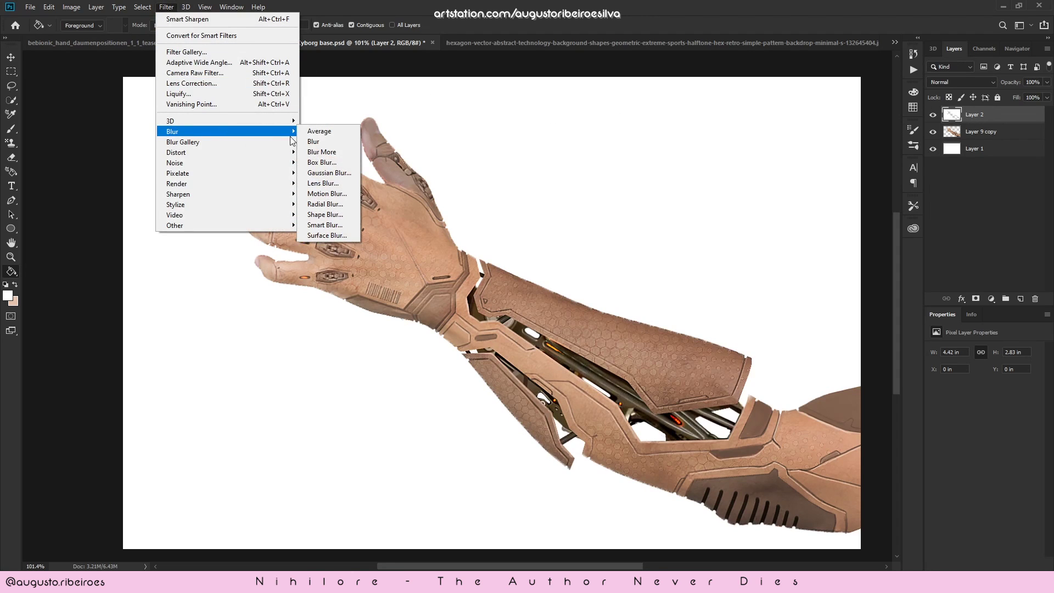
{"action": "left_click", "coordinate": [329, 173]}
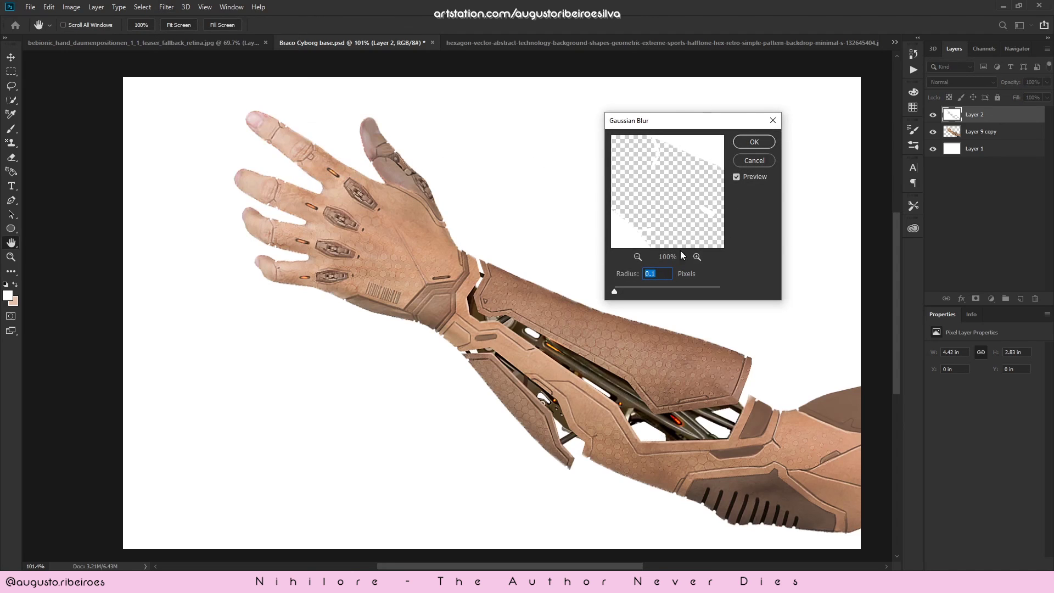
{"action": "left_click_drag", "start_coordinate": [615, 292], "coordinate": [648, 296]}
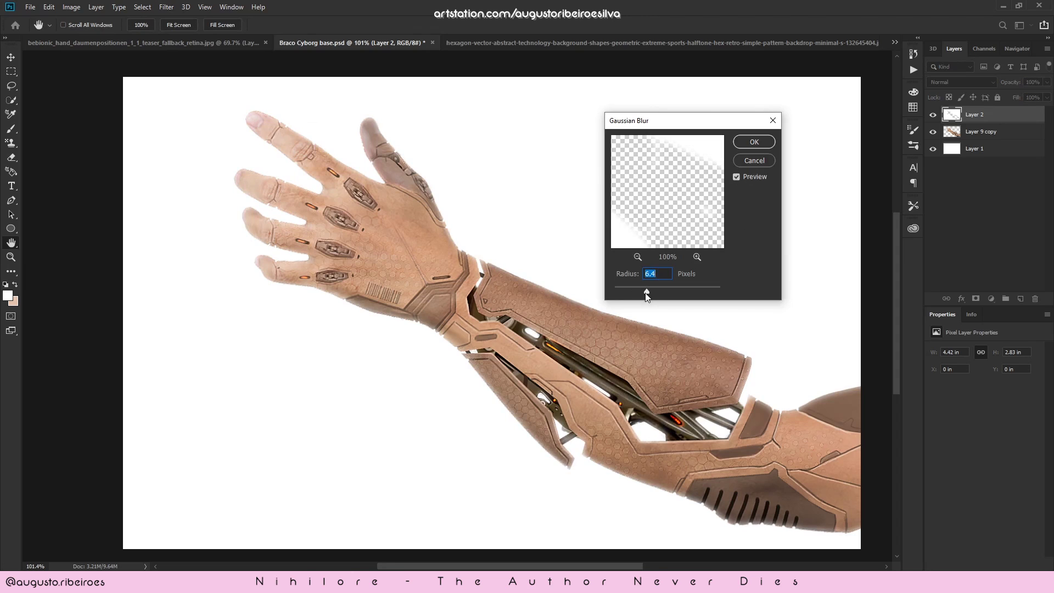
{"action": "left_click", "coordinate": [753, 141]}
- Check how the blurred white layer affects the arm's edges by toggling layer visibility and testing its opacity
{"action": "left_click", "coordinate": [932, 114]}
{"action": "left_click", "coordinate": [933, 114]}
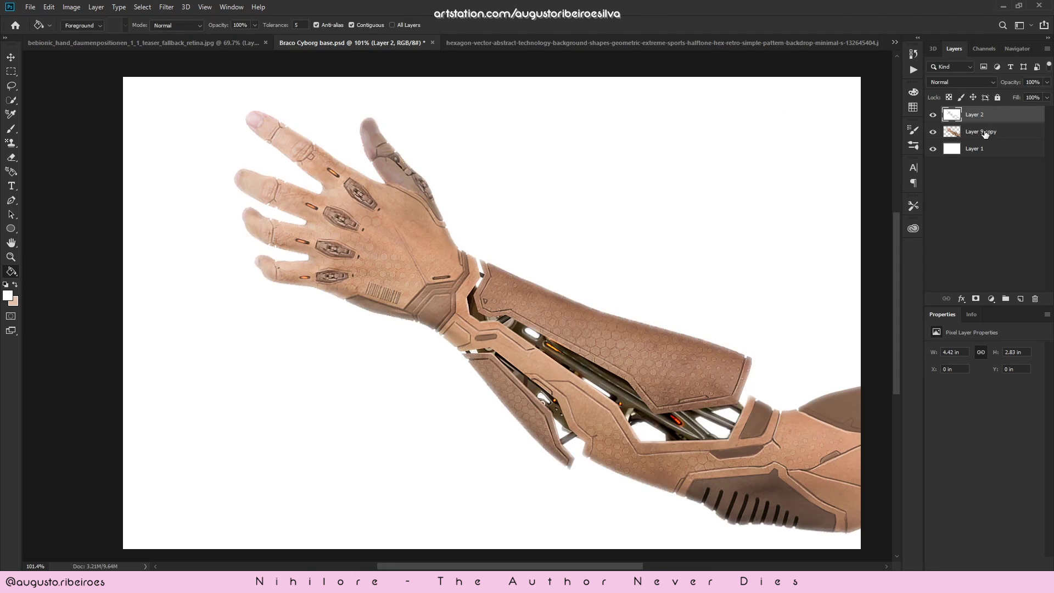
{"action": "left_click", "coordinate": [1046, 81]}
{"action": "mouse_move", "coordinate": [1043, 96]}
{"action": "left_mouse_down"}
{"action": "mouse_move", "coordinate": [1025, 97]}
{"action": "mouse_move", "coordinate": [1049, 96]}
{"action": "left_mouse_up"}
{"action": "left_click", "coordinate": [932, 132]}
{"action": "left_click", "coordinate": [932, 132]}
{"action": "left_click", "coordinate": [932, 132]}
{"action": "left_click", "coordinate": [981, 132]}
{"action": "left_click", "coordinate": [984, 116]}
- Add a new layer between the arm and the blurred white layer, and hide the white layer
{"action": "key", "text": "ctrl+shift+n"}
{"action": "key", "text": "Return"}
{"action": "left_click_drag", "start_coordinate": [960, 133], "coordinate": [966, 112]}
{"action": "left_click", "coordinate": [932, 114]}
- Sample a yellow-orange from the artwork and test brush strokes on the new layer over the elbow end of the arm
{"action": "key", "text": "z"}
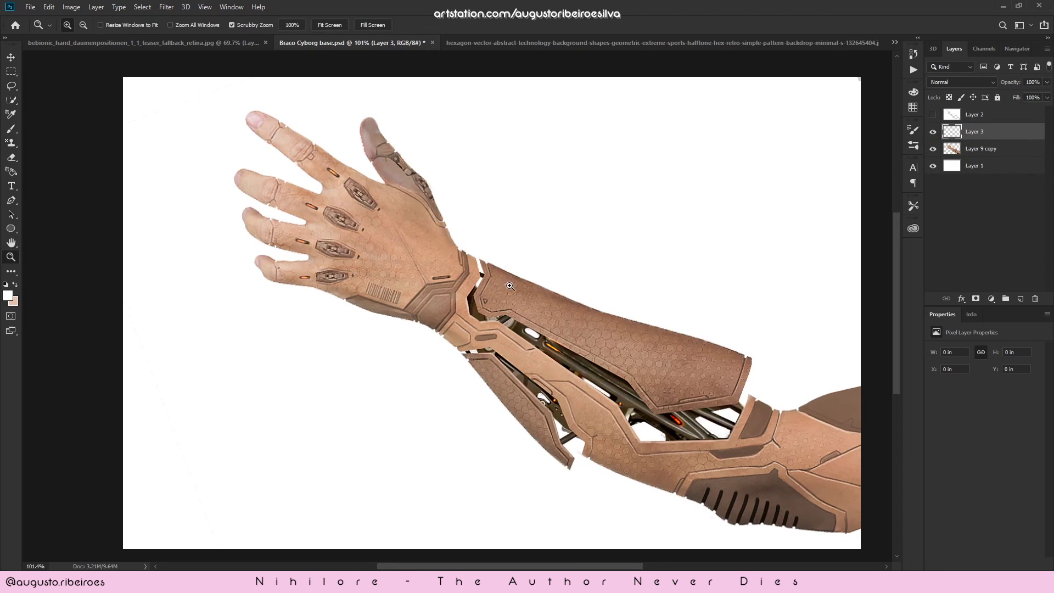
{"action": "left_click_drag", "start_coordinate": [512, 280], "coordinate": [543, 280]}
{"action": "key", "text": "b"}
{"action": "key", "text": "alt"}
{"action": "left_click", "coordinate": [580, 390], "text": "alt"}
{"action": "left_click", "coordinate": [588, 393], "text": "alt"}
{"action": "key", "text": "z"}
{"action": "left_click_drag", "start_coordinate": [498, 307], "coordinate": [420, 202]}
{"action": "key", "text": "r"}
{"action": "left_click_drag", "start_coordinate": [554, 221], "coordinate": [574, 239]}
{"action": "left_click_drag", "start_coordinate": [566, 285], "coordinate": [561, 336]}
{"action": "left_click_drag", "start_coordinate": [673, 233], "coordinate": [491, 352]}
{"action": "key", "text": "z"}
{"action": "key", "text": "b"}
{"action": "mouse_move", "coordinate": [616, 207]}
{"action": "left_mouse_down"}
{"action": "mouse_move", "coordinate": [650, 201]}
{"action": "mouse_move", "coordinate": [497, 532]}
{"action": "left_mouse_up"}
{"action": "key", "text": "z"}
{"action": "left_click_drag", "start_coordinate": [653, 264], "coordinate": [605, 262]}
{"action": "key", "text": "b"}
{"action": "mouse_move", "coordinate": [591, 211]}
{"action": "left_mouse_down"}
{"action": "mouse_move", "coordinate": [619, 212]}
{"action": "mouse_move", "coordinate": [616, 196]}
{"action": "mouse_move", "coordinate": [624, 208]}
{"action": "mouse_move", "coordinate": [582, 214]}
{"action": "left_mouse_up"}
- Set the brush's blending mode to Normal and paint a small yellow-orange mark near the elbow-side corner of the hexagon-textured forearm plate
{"action": "key", "text": "z"}
{"action": "key", "text": "r"}
{"action": "left_click_drag", "start_coordinate": [595, 176], "coordinate": [707, 330]}
{"action": "left_click_drag", "start_coordinate": [734, 343], "coordinate": [678, 291]}
{"action": "key", "text": "b"}
{"action": "left_click", "coordinate": [162, 25]}
{"action": "left_click", "coordinate": [177, 35]}
{"action": "left_click_drag", "start_coordinate": [700, 349], "coordinate": [723, 357]}
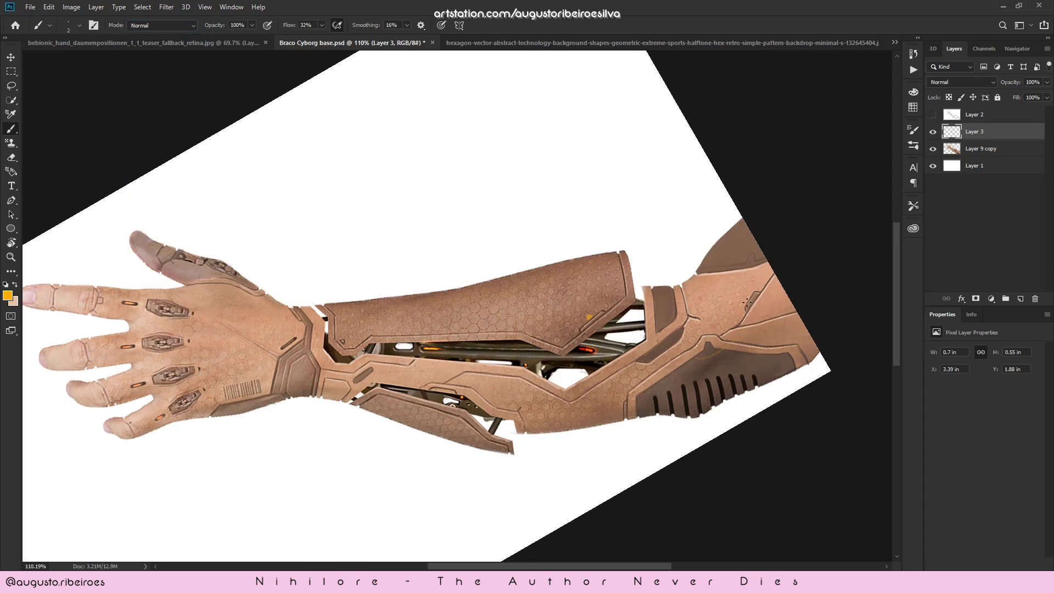
{"action": "key", "text": "ctrl+z"}
{"action": "key", "text": "z"}
{"action": "left_click_drag", "start_coordinate": [687, 294], "coordinate": [744, 295]}
{"action": "left_click_drag", "start_coordinate": [779, 220], "coordinate": [652, 261]}
{"action": "key", "text": "r"}
{"action": "key", "text": "bracketright"}
{"action": "mouse_move", "coordinate": [690, 229]}
{"action": "left_mouse_down"}
{"action": "mouse_move", "coordinate": [659, 166]}
{"action": "mouse_move", "coordinate": [674, 160]}
{"action": "mouse_move", "coordinate": [654, 169]}
{"action": "mouse_move", "coordinate": [659, 155]}
{"action": "left_mouse_up"}
{"action": "key", "text": "ctrl+z"}
{"action": "key", "text": "ctrl+z"}
- Choose another brush tip, reduce its size, and paint a small yellow-orange mark on the dark upper-arm panel
{"action": "right_click", "coordinate": [696, 141]}
{"action": "double_click", "coordinate": [769, 350]}
{"action": "key", "text": "bracketleft"}
{"action": "key", "text": "bracketleft"}
{"action": "key", "text": "bracketleft"}
{"action": "key", "text": "bracketleft"}
{"action": "key", "text": "bracketleft"}
{"action": "key", "text": "bracketleft"}
{"action": "key", "text": "bracketleft"}
{"action": "key", "text": "bracketleft"}
{"action": "key", "text": "bracketleft"}
{"action": "key", "text": "bracketleft"}
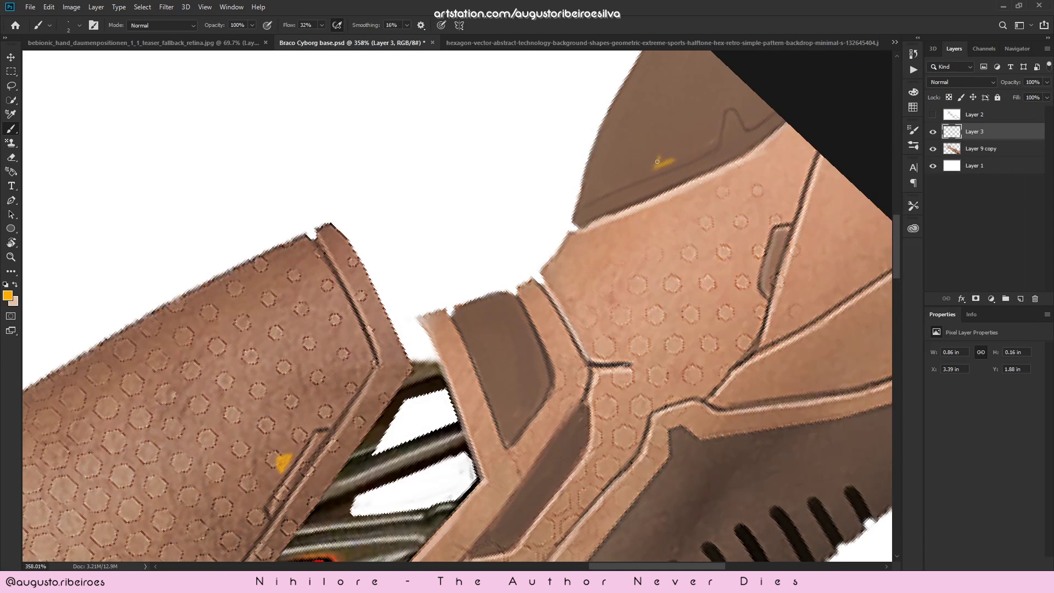
- Paint a small yellow-orange mark on the dark wrist plate with the brush flow at 100%
{"action": "key", "text": "z"}
{"action": "left_click_drag", "start_coordinate": [681, 204], "coordinate": [483, 211]}
{"action": "key", "text": "r"}
{"action": "left_click_drag", "start_coordinate": [719, 233], "coordinate": [685, 448]}
{"action": "key", "text": "z"}
{"action": "mouse_move", "coordinate": [309, 319]}
{"action": "left_mouse_down"}
{"action": "mouse_move", "coordinate": [511, 306]}
{"action": "mouse_move", "coordinate": [490, 333]}
{"action": "left_mouse_up"}
{"action": "key", "text": "b"}
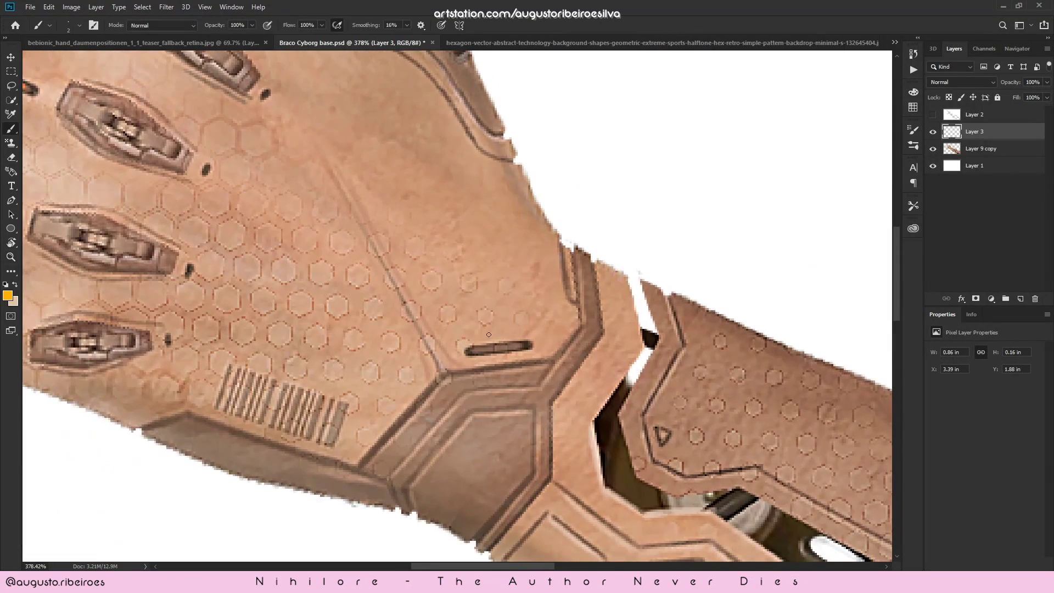
{"action": "mouse_move", "coordinate": [527, 428]}
{"action": "left_mouse_down"}
{"action": "mouse_move", "coordinate": [523, 451]}
{"action": "mouse_move", "coordinate": [518, 442]}
{"action": "left_mouse_up"}
- Paint a small yellow-orange mark on the dark panel along the little-finger edge of the hand
{"action": "key", "text": "z"}
{"action": "left_click_drag", "start_coordinate": [551, 444], "coordinate": [439, 450]}
{"action": "mouse_move", "coordinate": [413, 453]}
{"action": "left_mouse_down"}
{"action": "mouse_move", "coordinate": [534, 370]}
{"action": "mouse_move", "coordinate": [582, 362]}
{"action": "left_mouse_up"}
{"action": "key", "text": "b"}
{"action": "left_click_drag", "start_coordinate": [533, 337], "coordinate": [555, 346]}
- Fill the small triangle at the wrist end of the hexagon-textured forearm plate with yellow-orange
{"action": "key", "text": "z"}
{"action": "left_click_drag", "start_coordinate": [590, 324], "coordinate": [548, 327]}
{"action": "mouse_move", "coordinate": [527, 246]}
{"action": "left_mouse_down"}
{"action": "mouse_move", "coordinate": [576, 241]}
{"action": "mouse_move", "coordinate": [636, 264]}
{"action": "left_mouse_up"}
{"action": "key", "text": "b"}
{"action": "key", "text": "z"}
{"action": "left_click_drag", "start_coordinate": [670, 228], "coordinate": [462, 159]}
{"action": "key", "text": "ctrl+z"}
{"action": "left_click_drag", "start_coordinate": [553, 282], "coordinate": [628, 275]}
{"action": "key", "text": "b"}
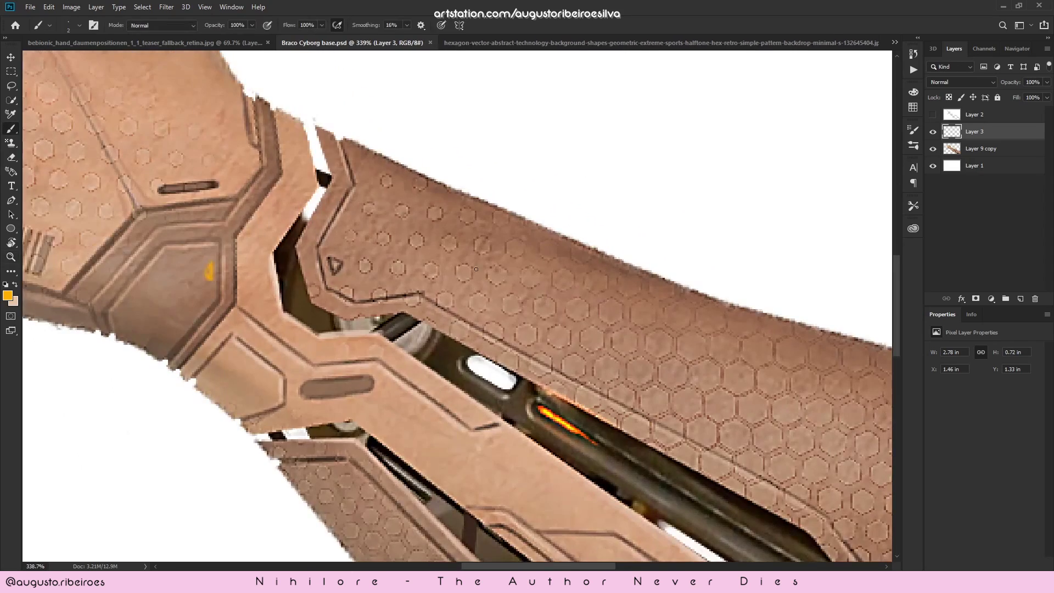
{"action": "left_click_drag", "start_coordinate": [332, 264], "coordinate": [337, 266]}
- Sample a new brush colour from the arm artwork
{"action": "key", "text": "z"}
{"action": "left_click_drag", "start_coordinate": [431, 265], "coordinate": [384, 266]}
{"action": "left_click_drag", "start_coordinate": [665, 290], "coordinate": [668, 264]}
{"action": "left_click_drag", "start_coordinate": [585, 357], "coordinate": [620, 357]}
{"action": "key", "text": "b"}
{"action": "left_click", "coordinate": [592, 339], "text": "alt"}
{"action": "key", "text": "z"}
{"action": "left_click_drag", "start_coordinate": [647, 323], "coordinate": [628, 313]}
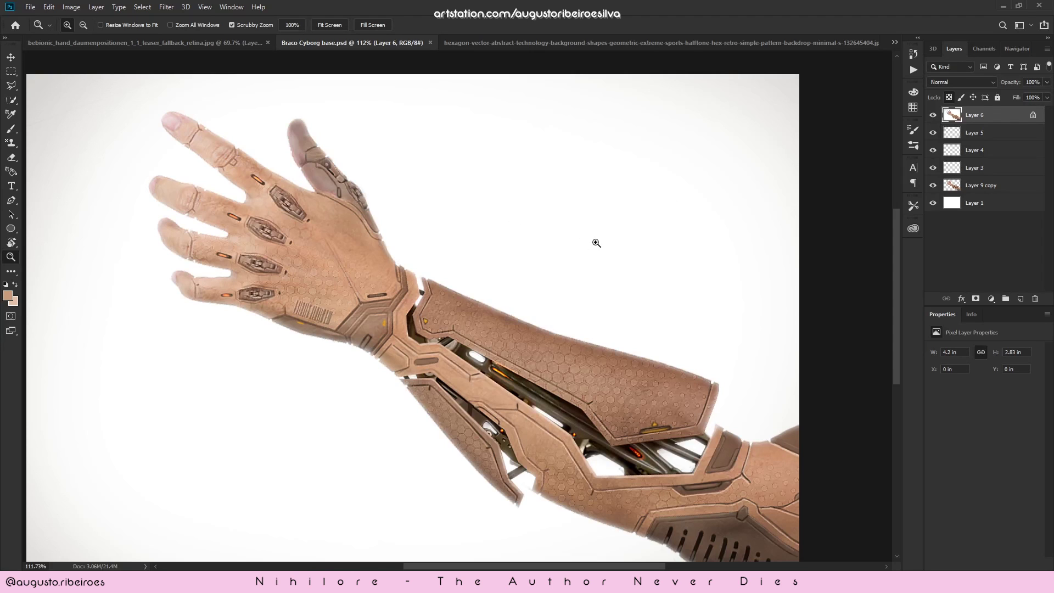
{"action": "left_click_drag", "start_coordinate": [499, 265], "coordinate": [592, 223]}
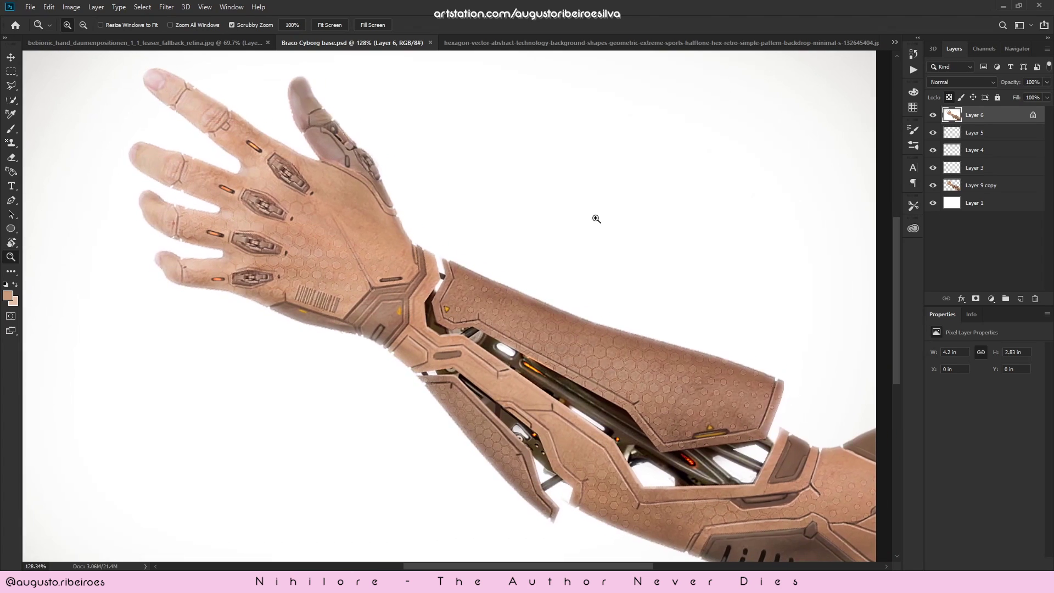